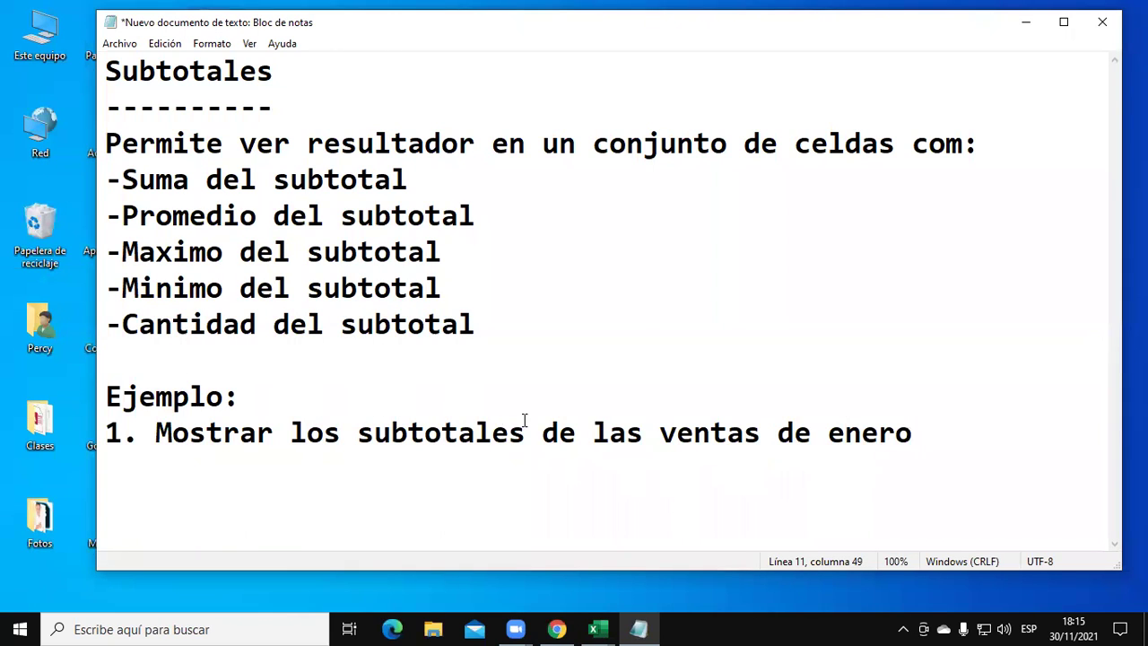
- Reword example 1 in the note as "Mostrar la suma de los subtotales de las ventas de enero para cambio en vendedor"
left_click(359, 432)
left_click_drag(357, 432, 308, 432)
type("a s")
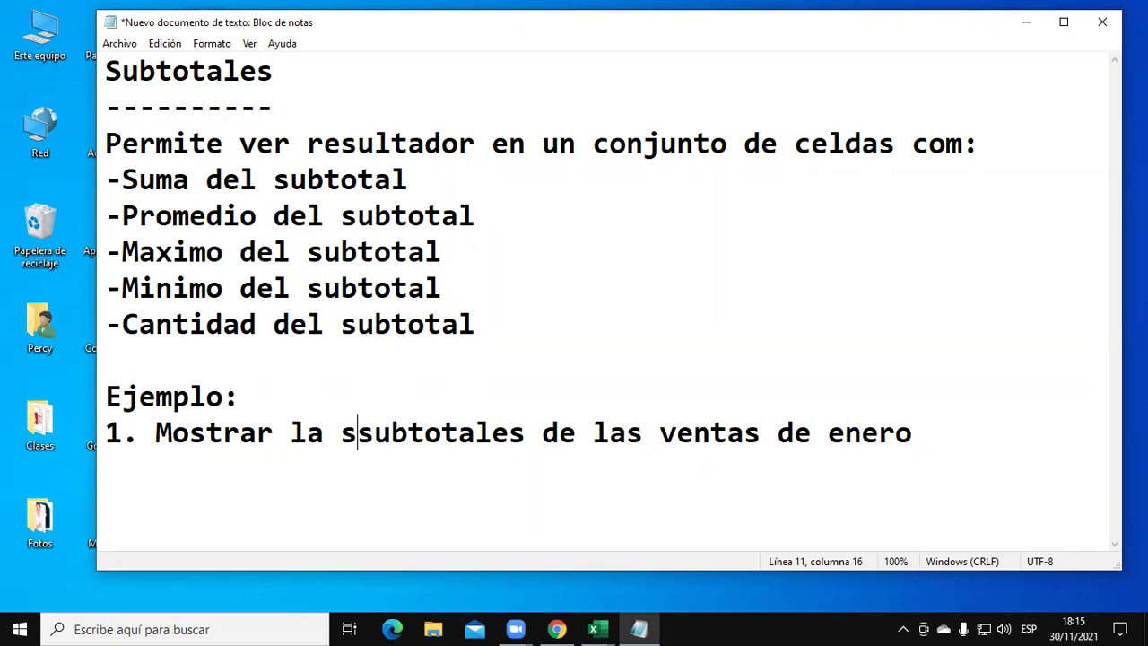
type("uma de los")
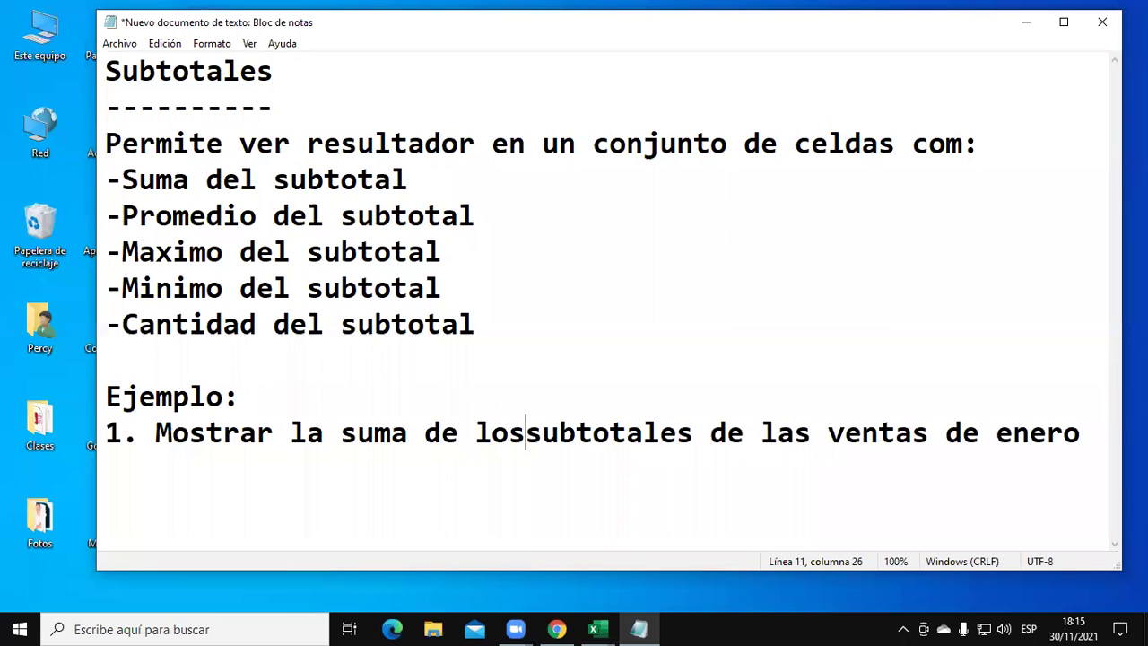
key("End")
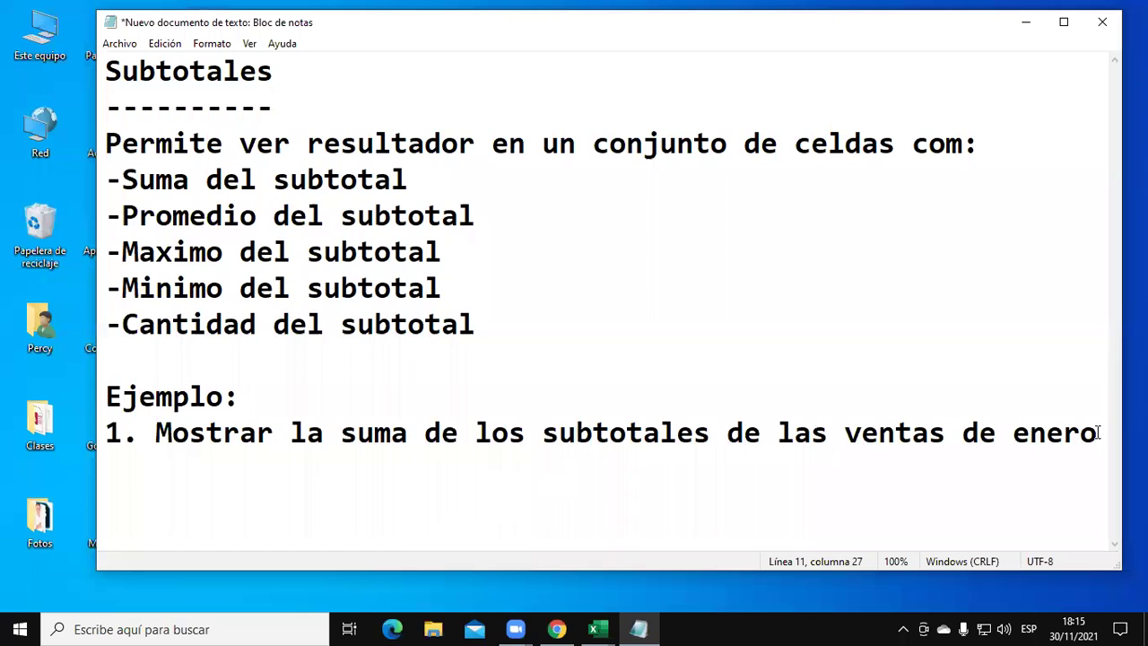
type("para ")
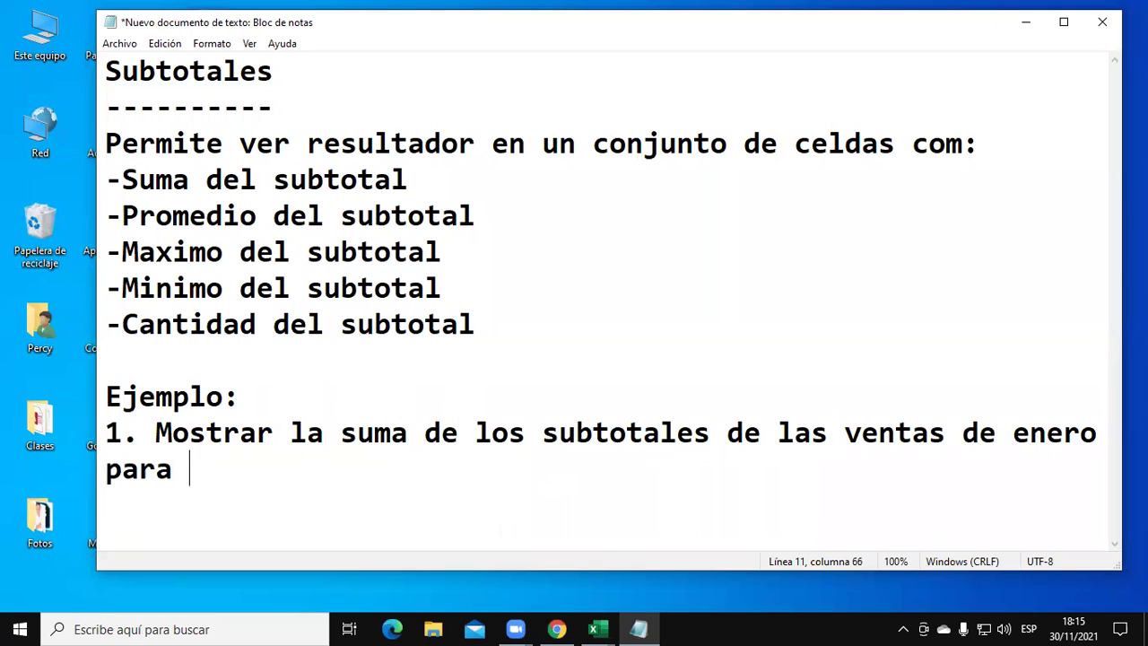
type("cambio en")
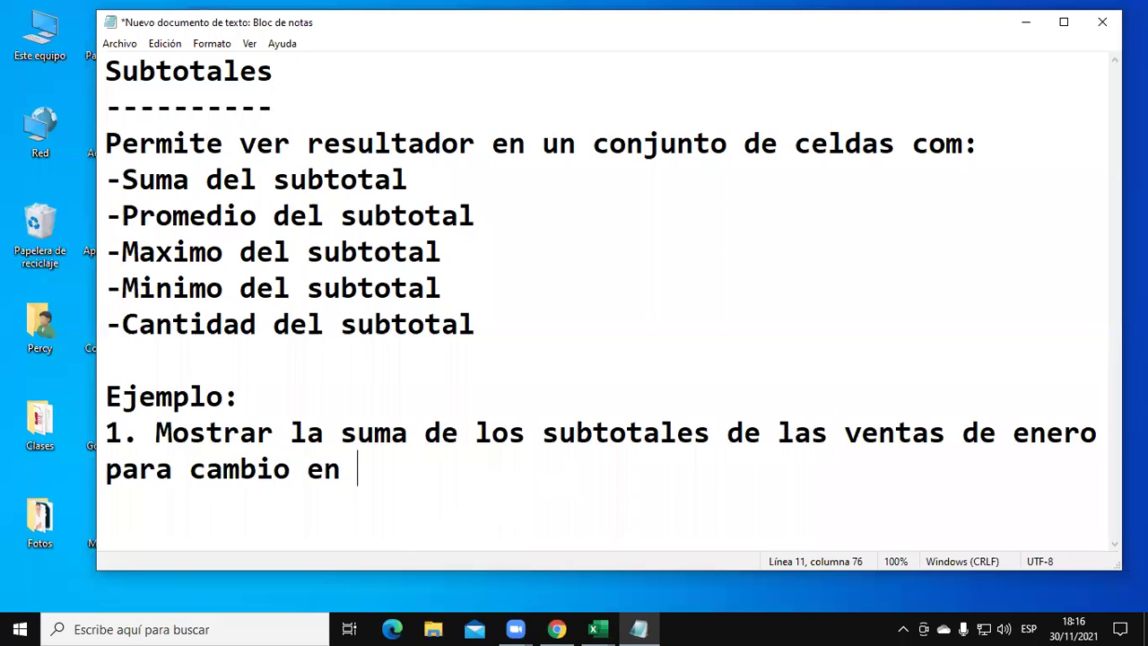
type(" vendedor")
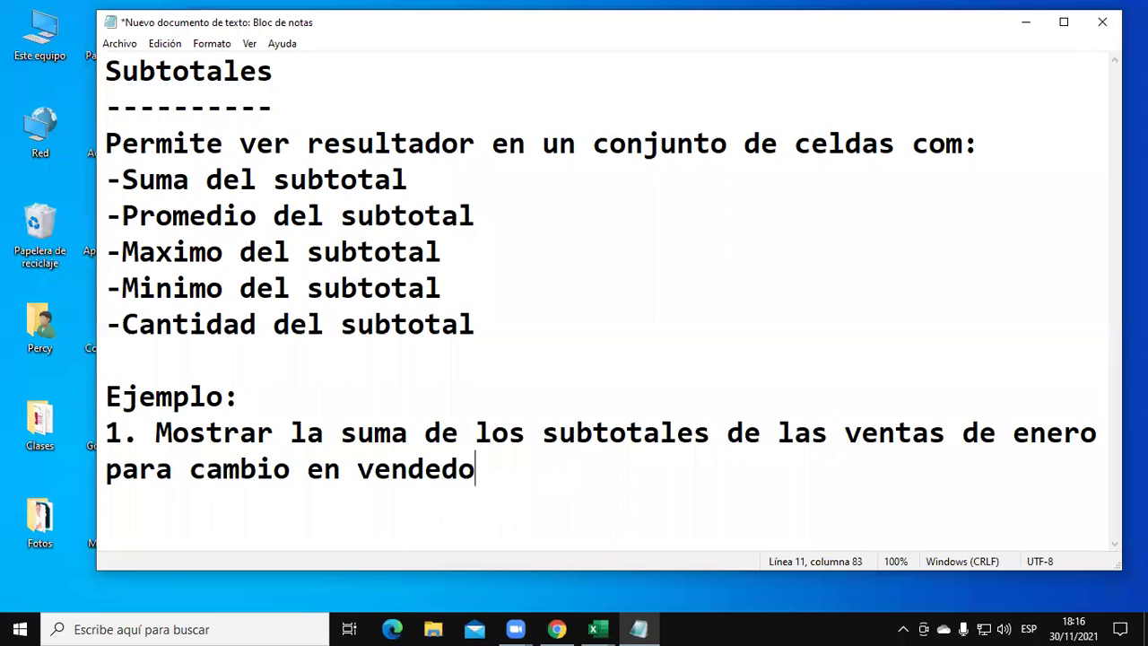
- Glance at the SUBTOTALES1 workbook in Excel, clear the open windows and make a copy of its file on the desktop
mouse_move(594, 629)
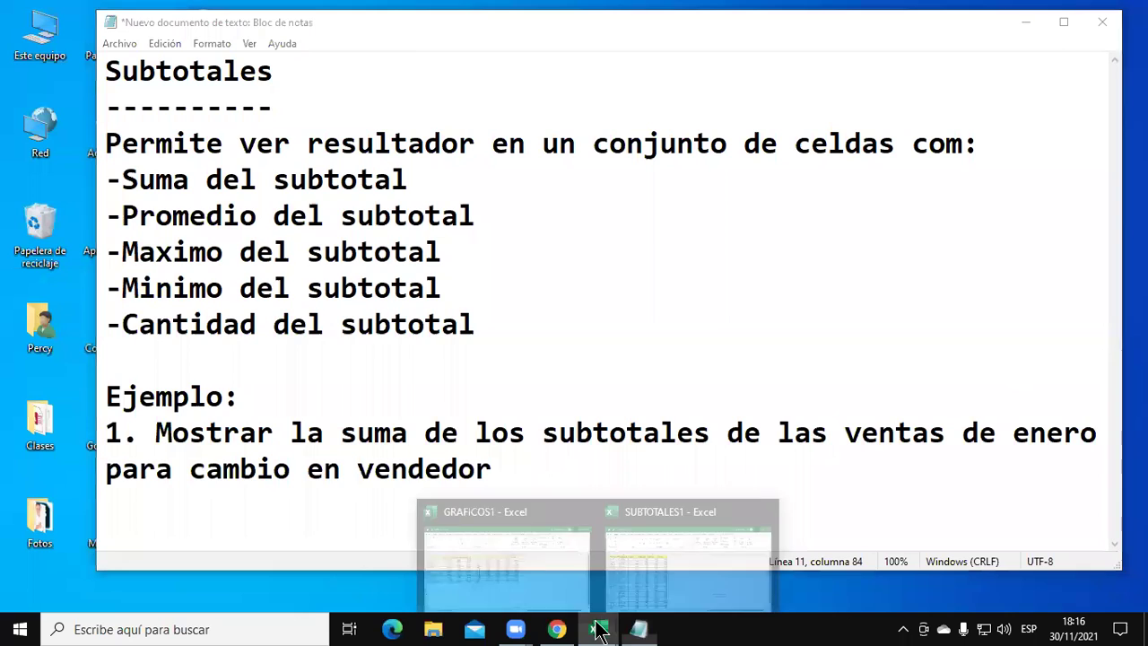
left_click(655, 555)
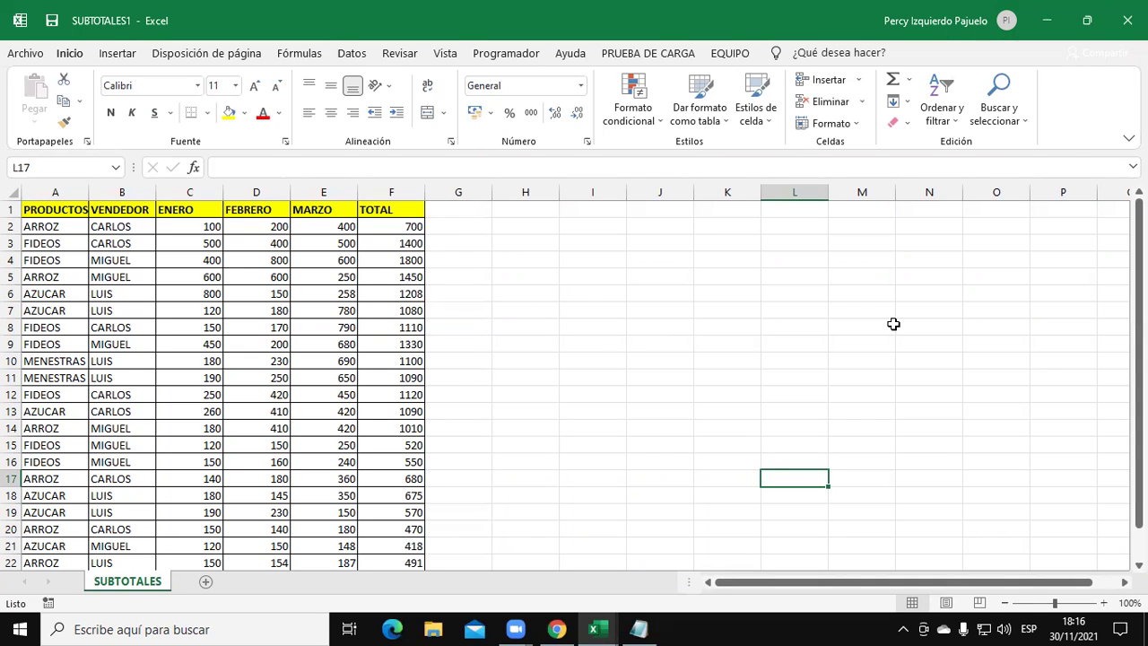
left_click(1061, 25)
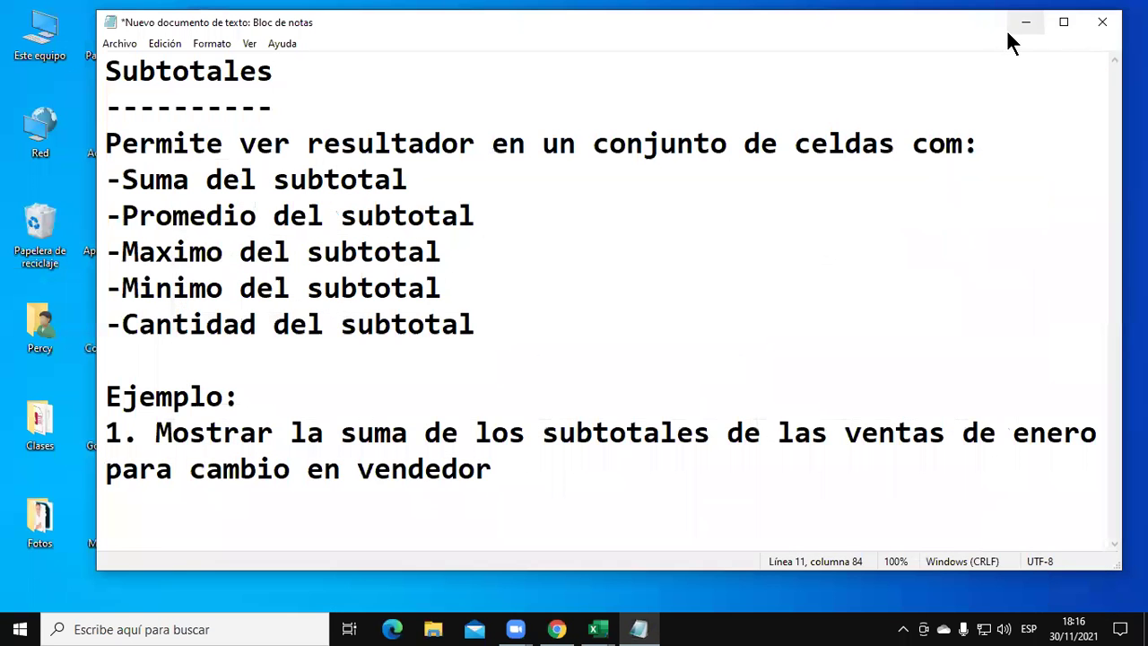
left_click(1024, 22)
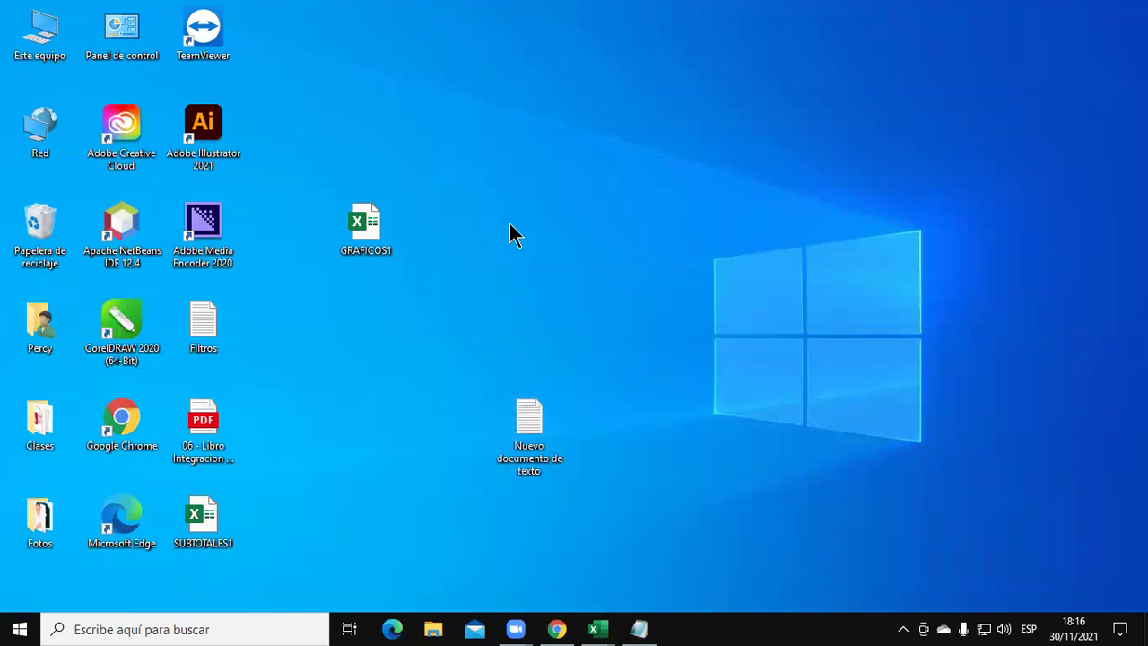
left_click_drag(214, 528, 695, 146)
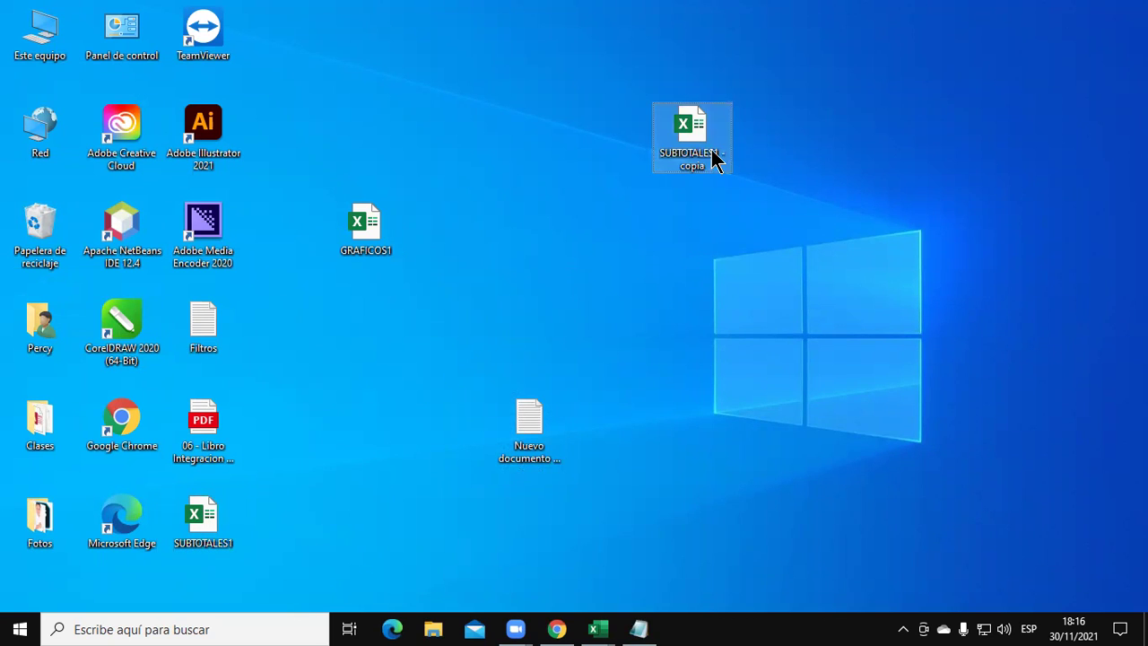
- Rename the copied workbook file as SUBTOTALES PRACTICA
key("F2")
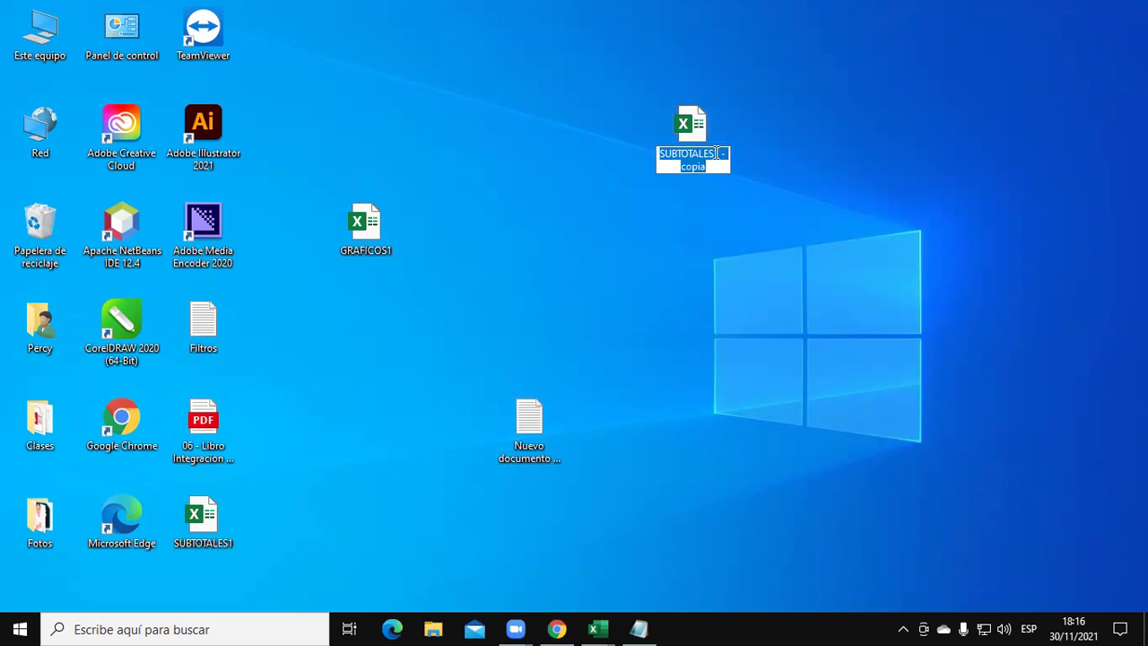
key("shift+End")
type("p")
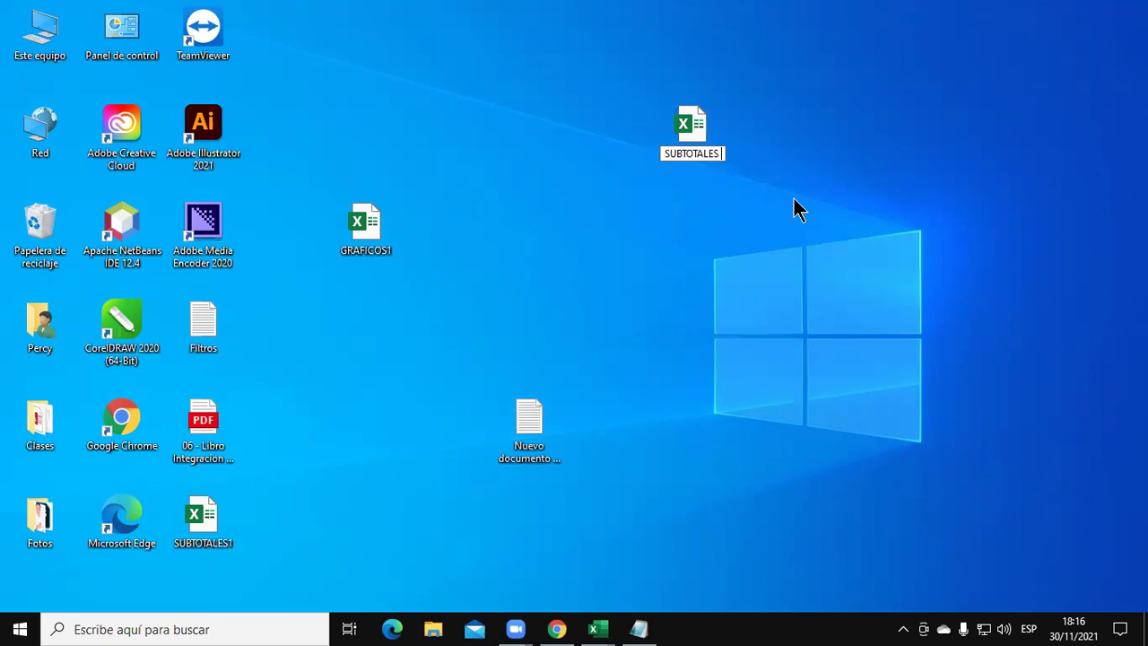
key("BackSpace")
type("PRACTICA")
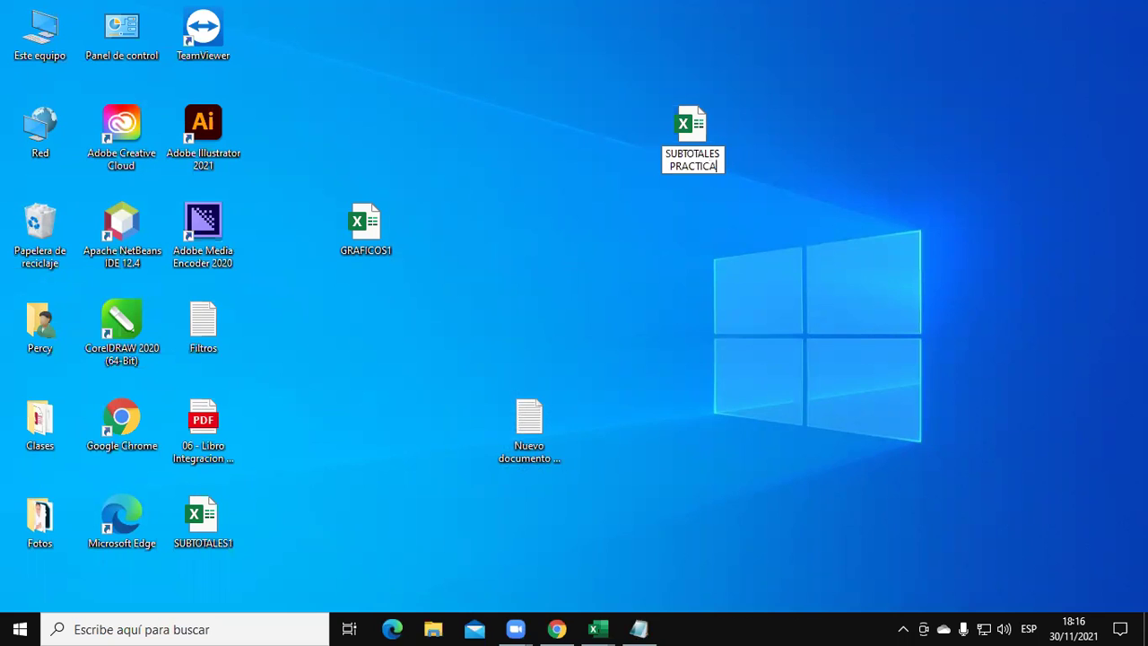
key("Return")
- Switch to WhatsApp Web in Chrome and open the "Taller I m-j 6-8 pm" group chat
left_click(559, 629)
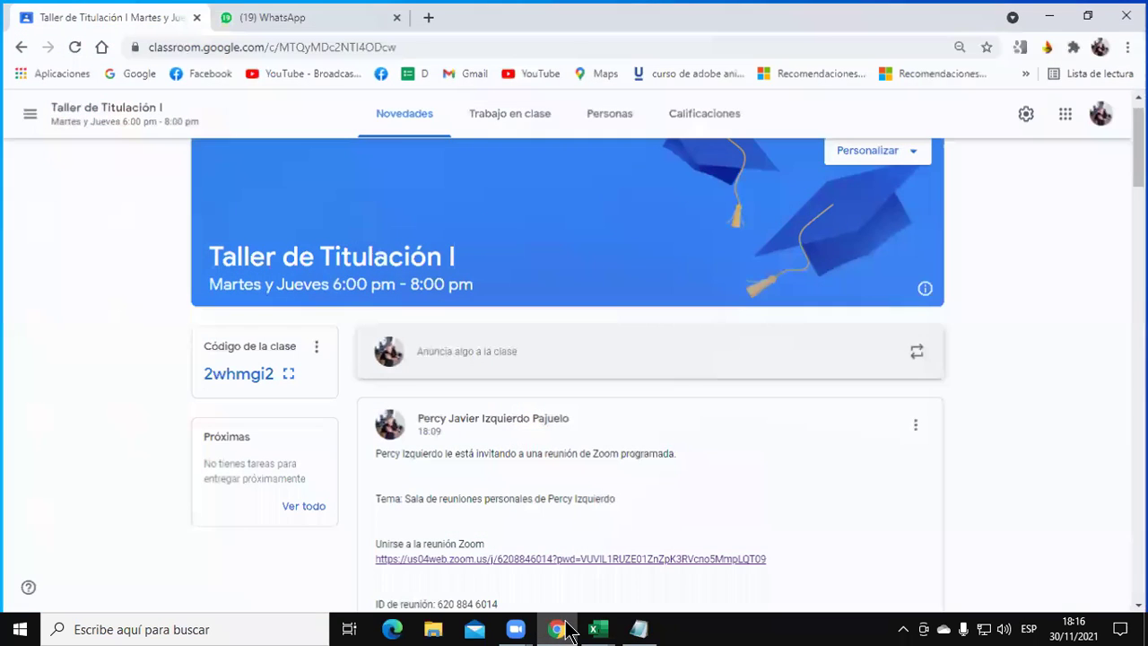
left_click(258, 17)
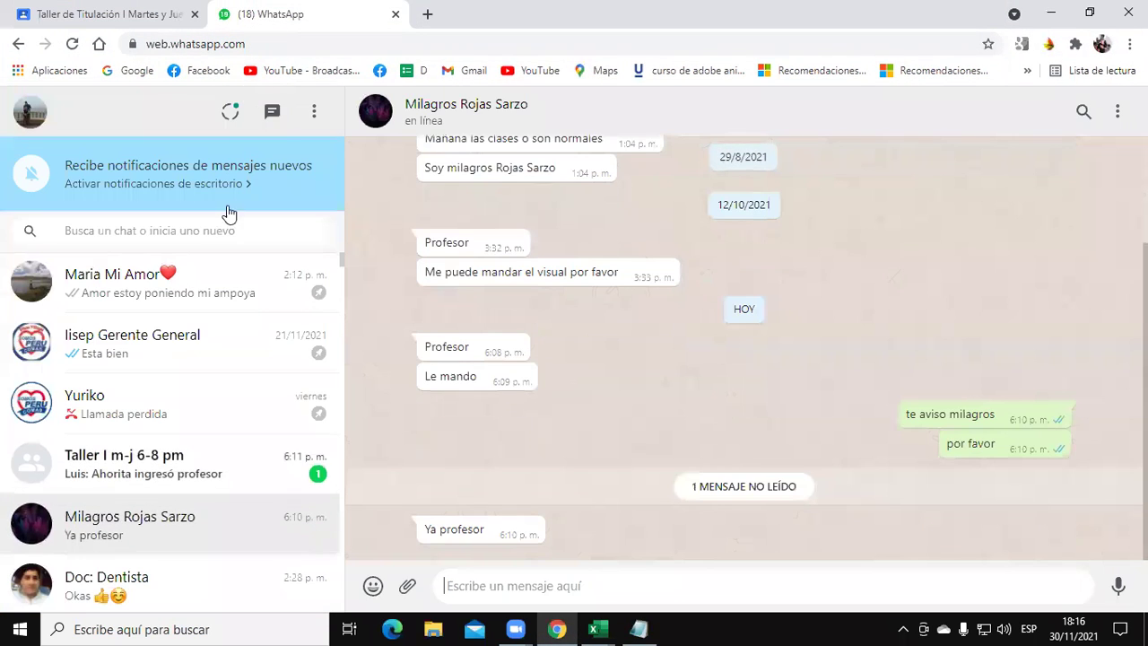
left_click(193, 473)
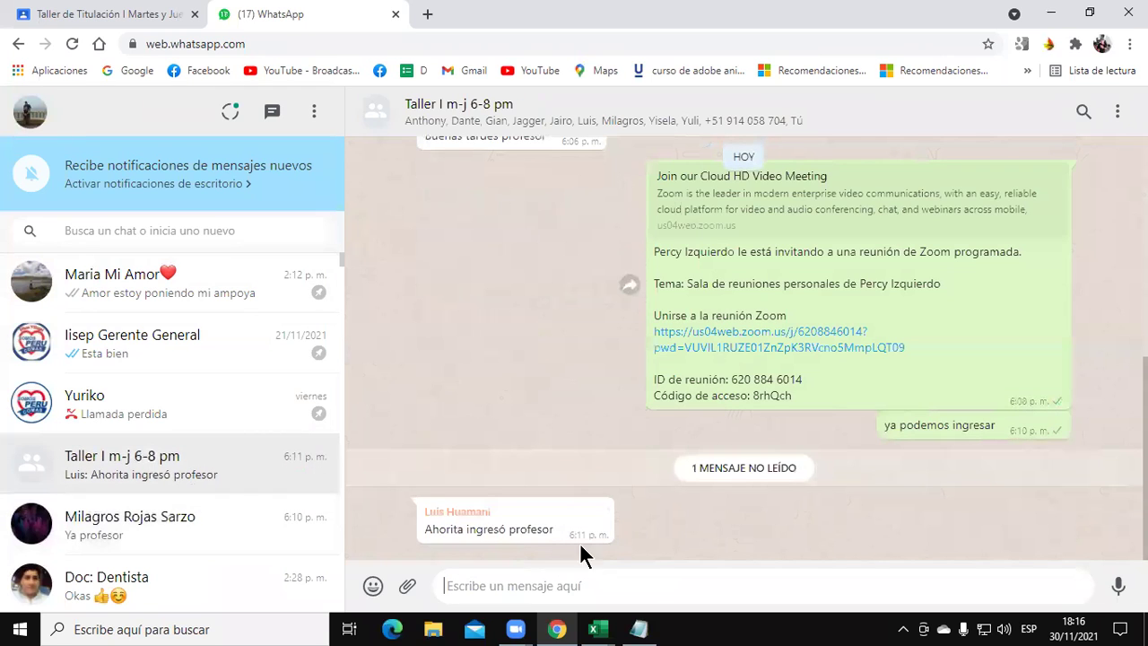
- Send the SUBTOTALES PRACTICA workbook from the desktop to the group as a document, and minimize the browser
left_click(407, 586)
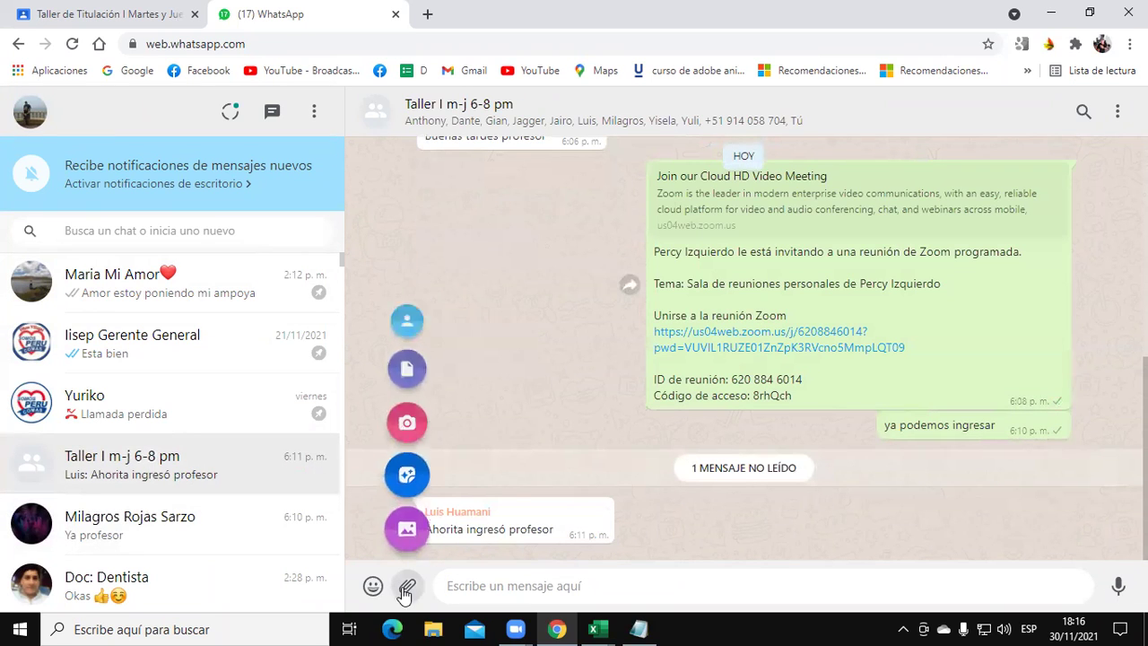
left_click(408, 366)
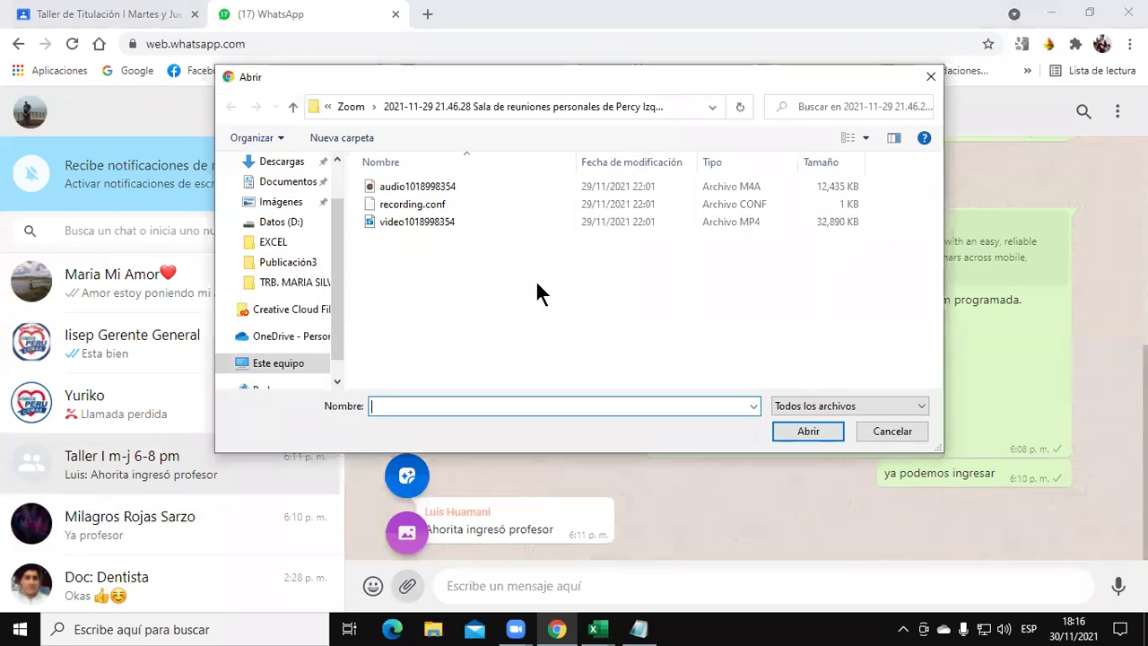
left_click(286, 203)
left_click(276, 217)
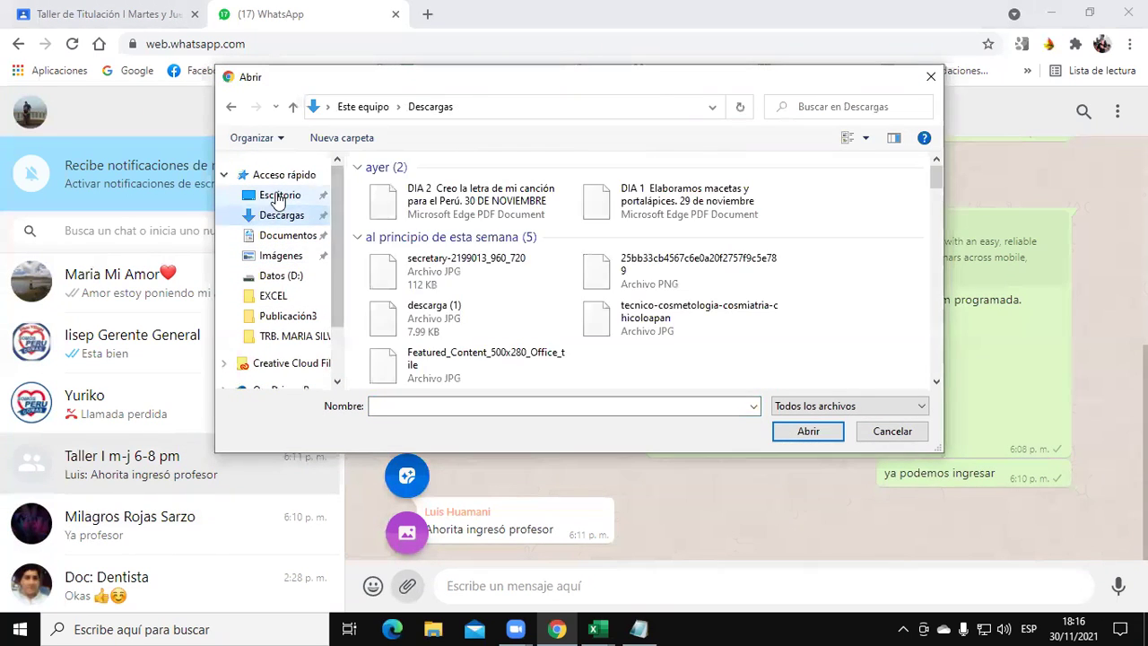
left_click(276, 196)
left_click(680, 338)
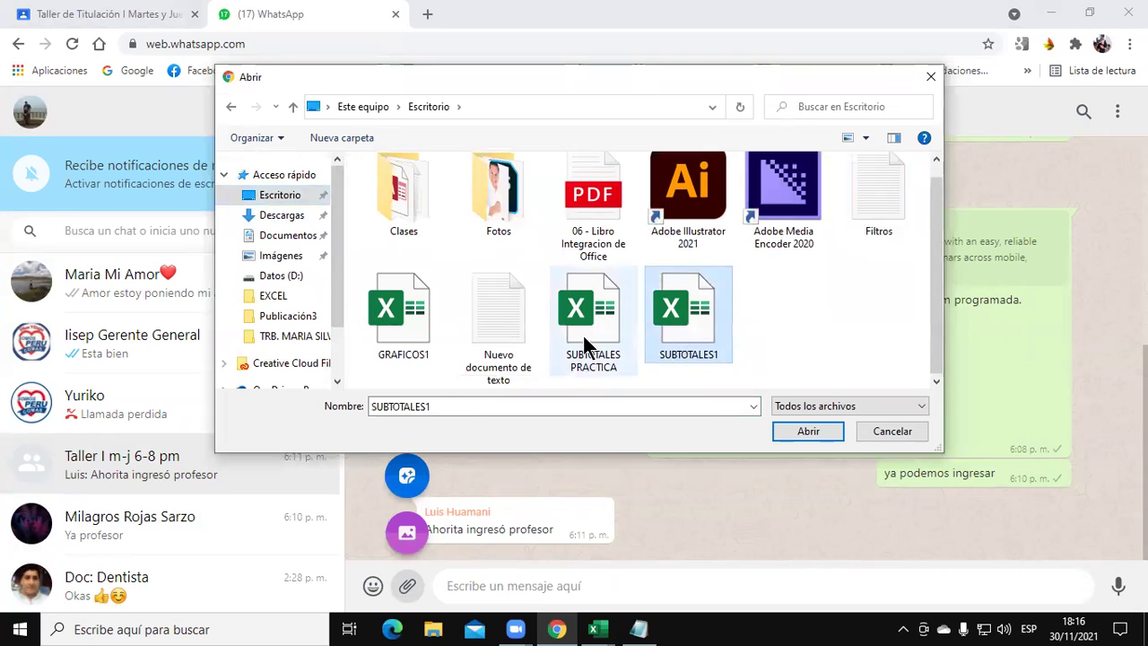
double_click(588, 335)
left_click(1108, 576)
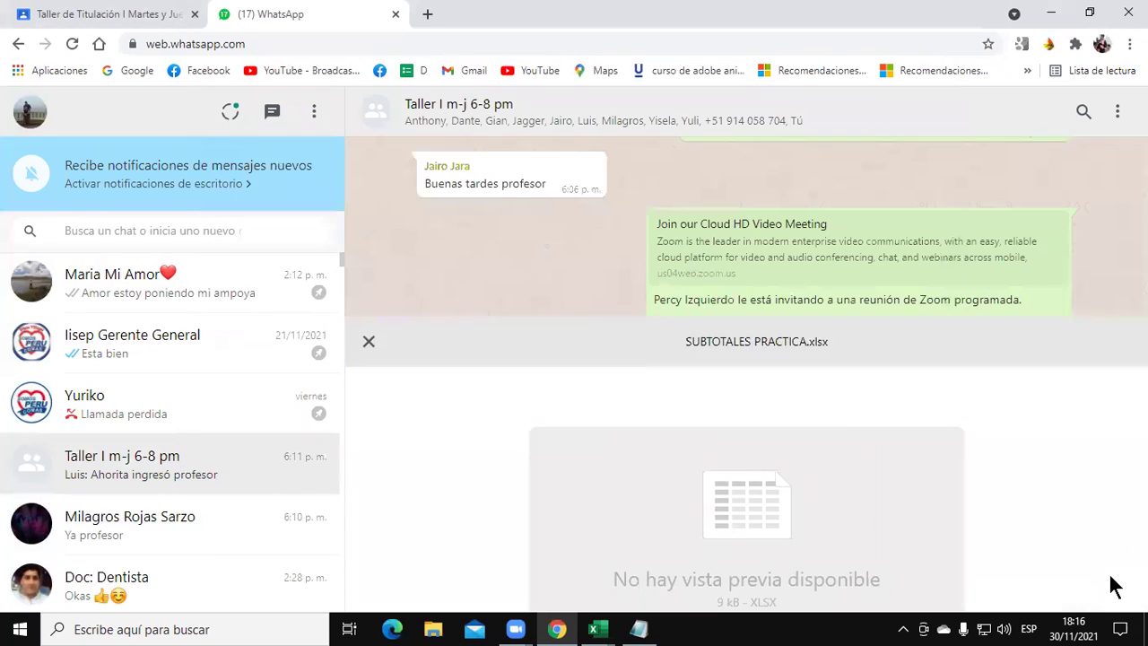
left_click(1051, 12)
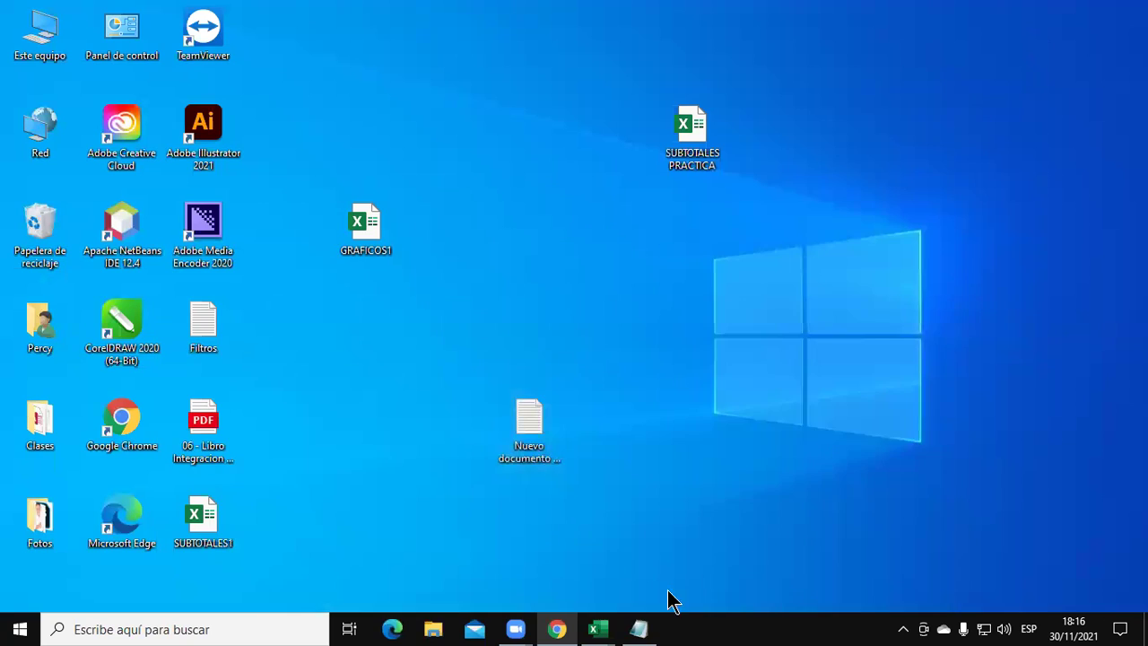
- Switch to the SUBTOTALES1 workbook in Excel and duplicate the SUBTOTALES sheet repeatedly to make more than ten copies
mouse_move(619, 626)
left_click(628, 574)
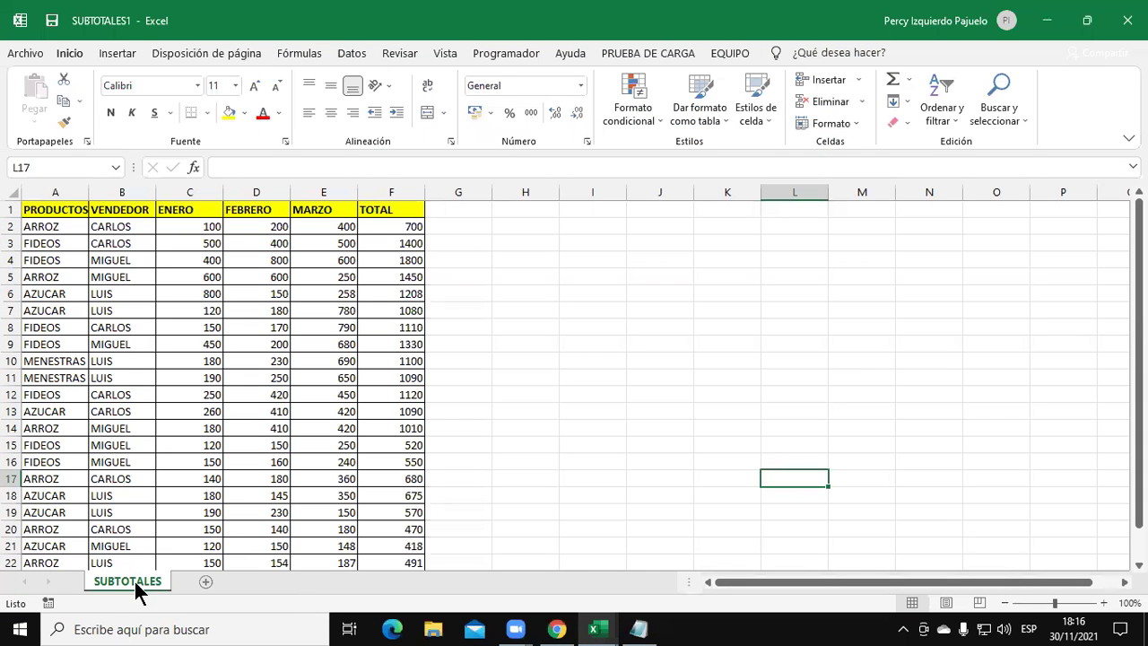
mouse_move(135, 582)
left_mouse_down()
mouse_move(646, 584)
mouse_move(620, 595)
mouse_move(639, 585)
left_mouse_up()
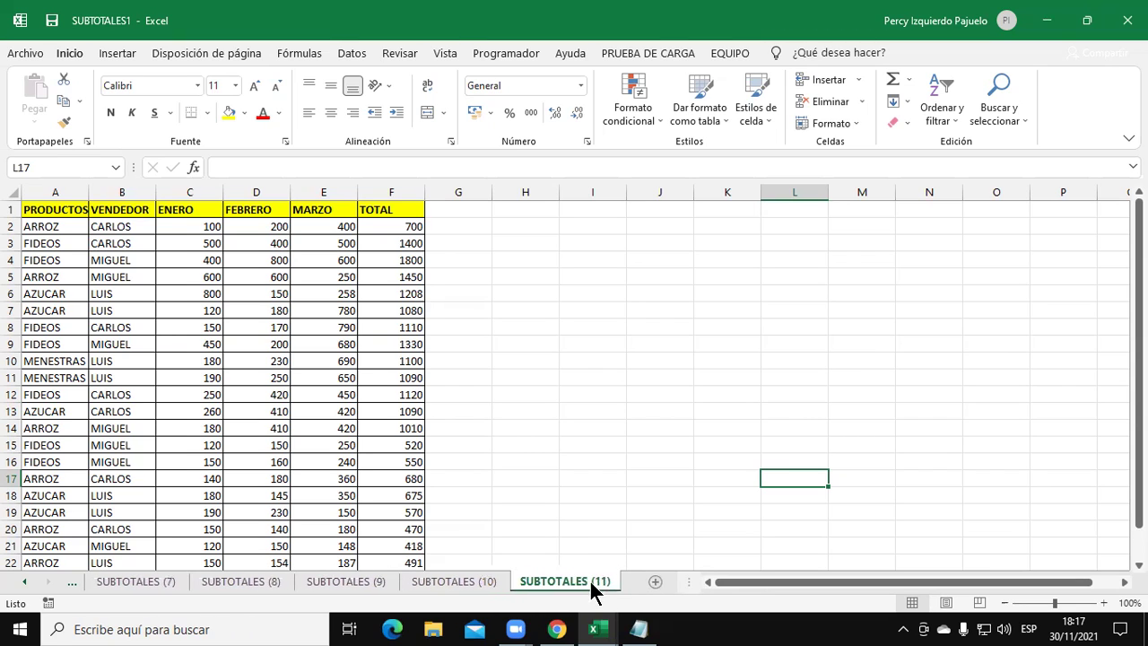
left_click_drag(565, 581, 652, 597)
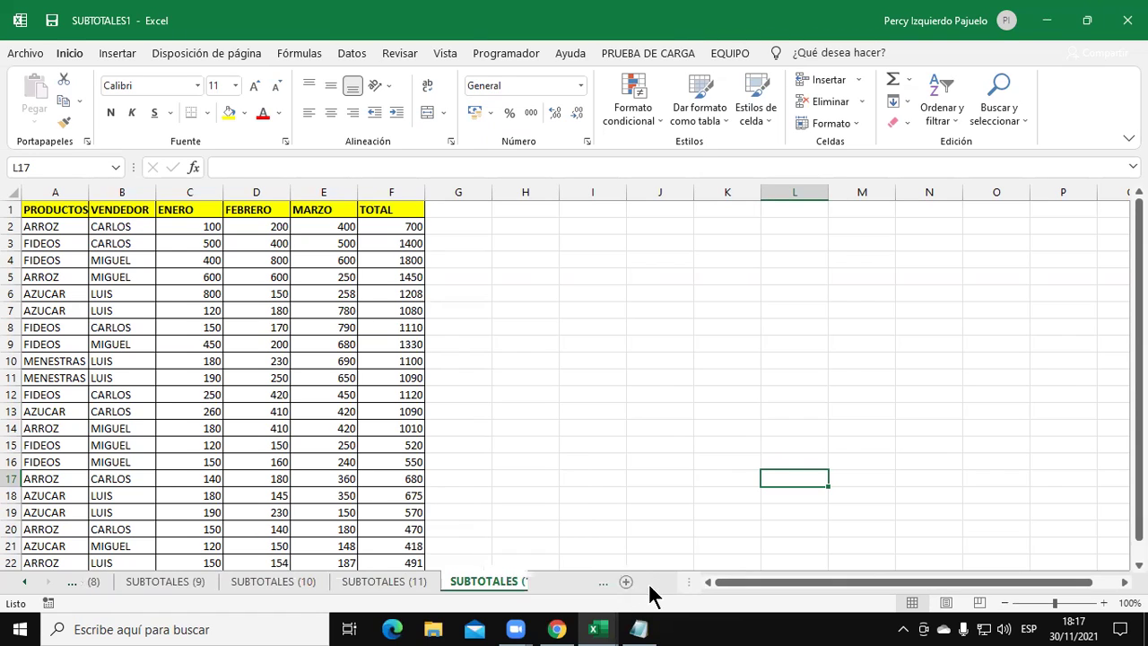
left_click_drag(502, 588, 565, 587)
- Go back to the beginning of the sheet list and check the first several SUBTOTALES copies one by one
left_click(24, 581)
left_click(24, 581)
left_click(25, 581)
left_click(24, 581)
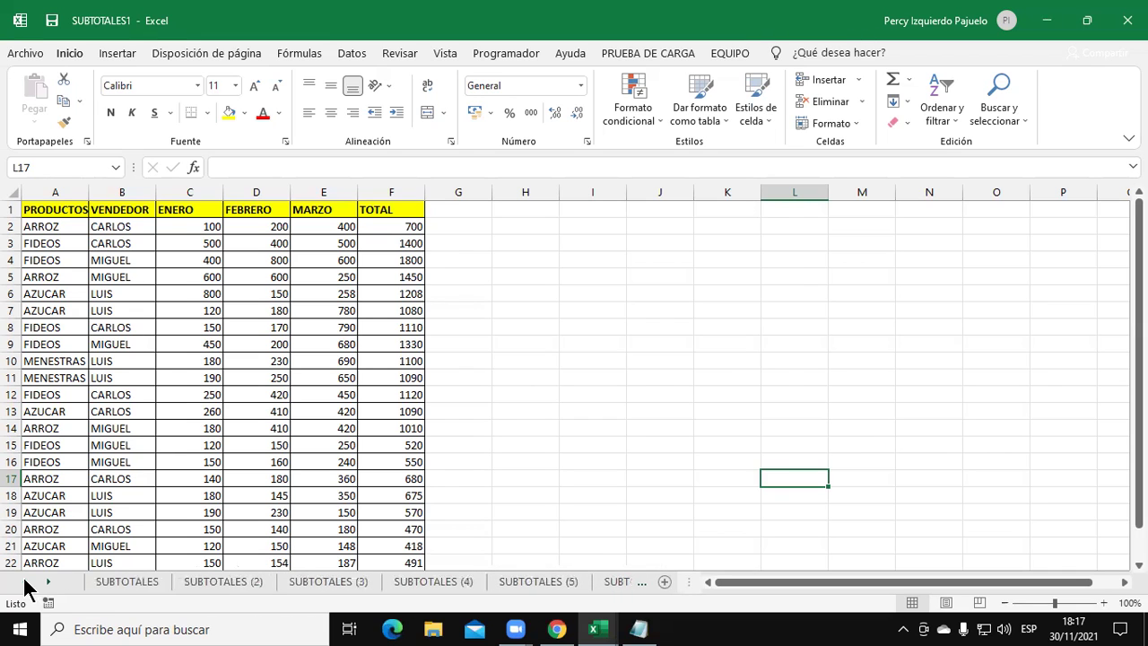
left_click(222, 581)
left_click(117, 585)
left_click(197, 583)
left_click(332, 582)
left_click(433, 583)
left_click(538, 582)
left_click(596, 581)
left_click(133, 587)
key("ctrl+Page_Down")
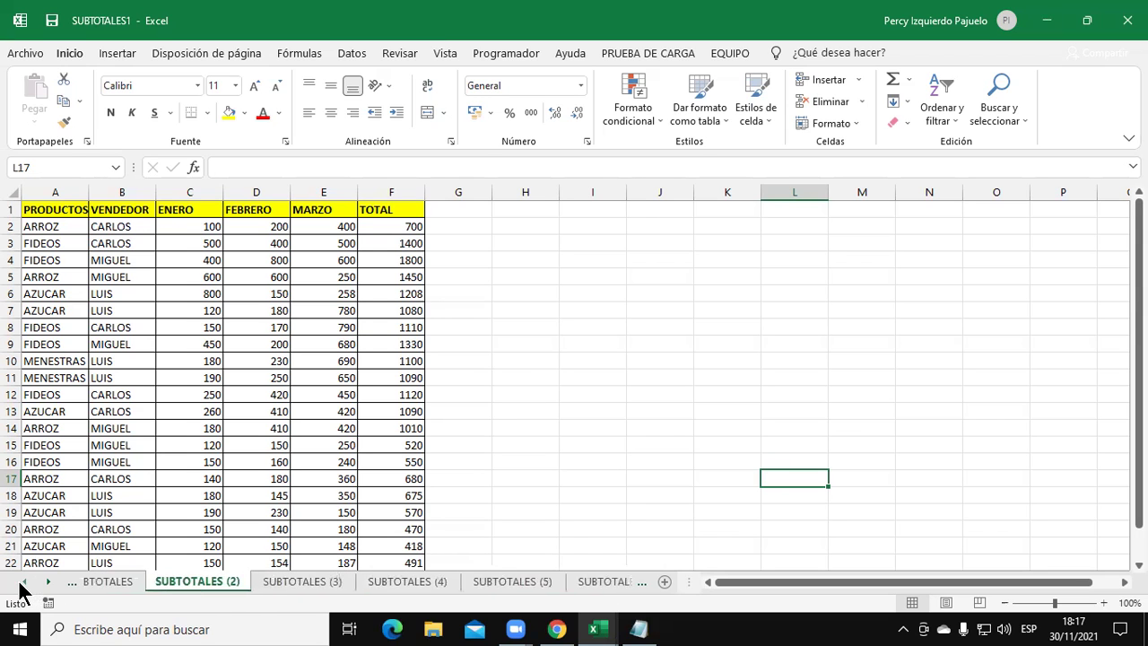
- Return to the original SUBTOTALES sheet and collapse the ribbon so the whole sales table fits in view
left_click(135, 582)
scroll(494, 428, "down", 3)
scroll(494, 428, "up", 3)
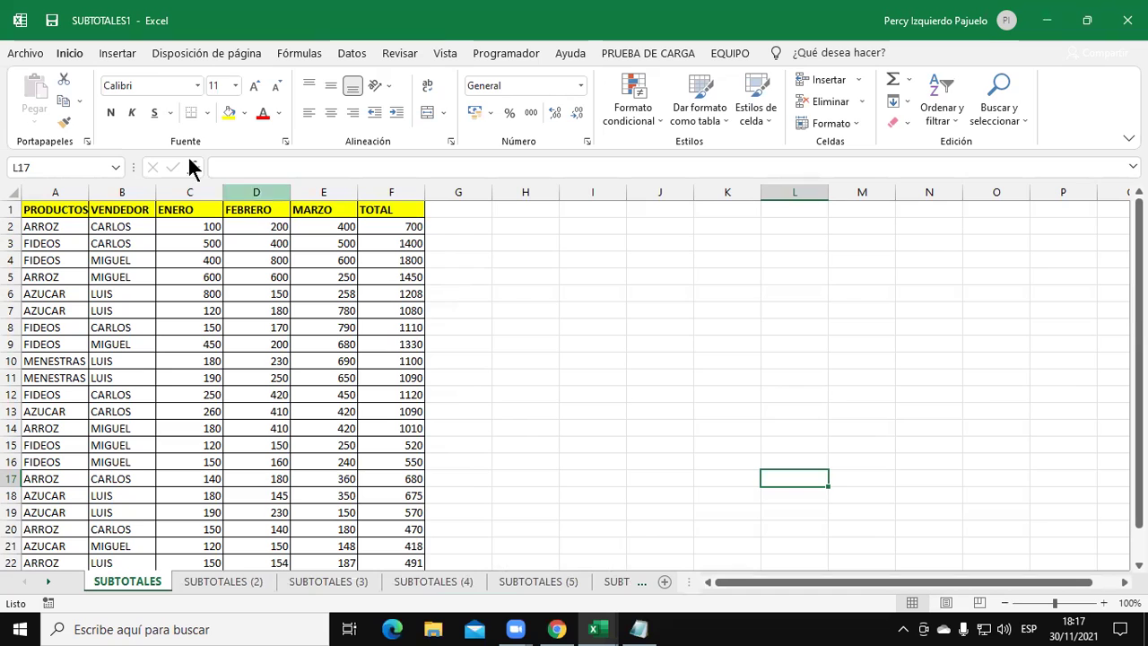
double_click(86, 48)
left_click(617, 375)
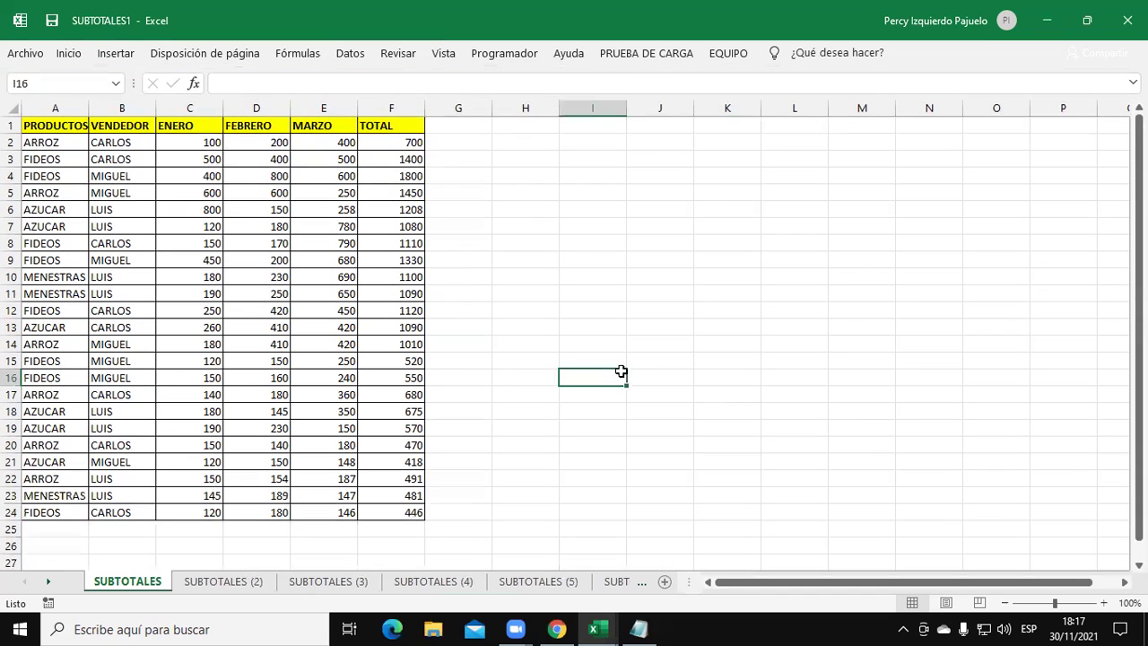
- Compare example 1 in the Notepad note with the sales table, focusing on the word "vendedor"
left_click(644, 628)
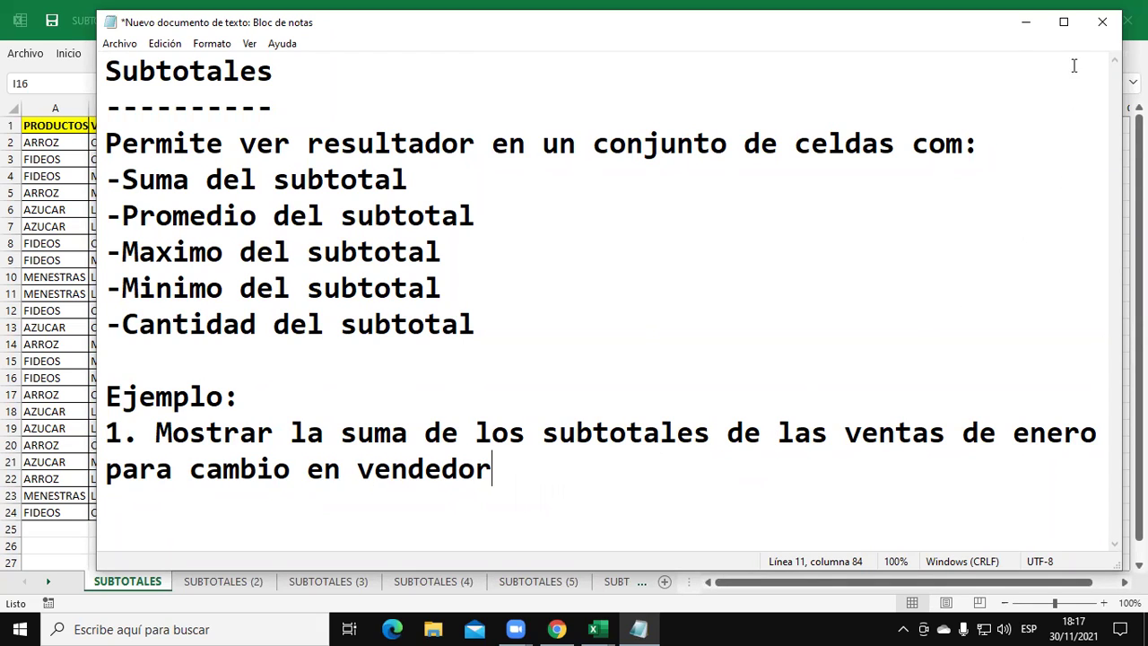
left_click(1028, 26)
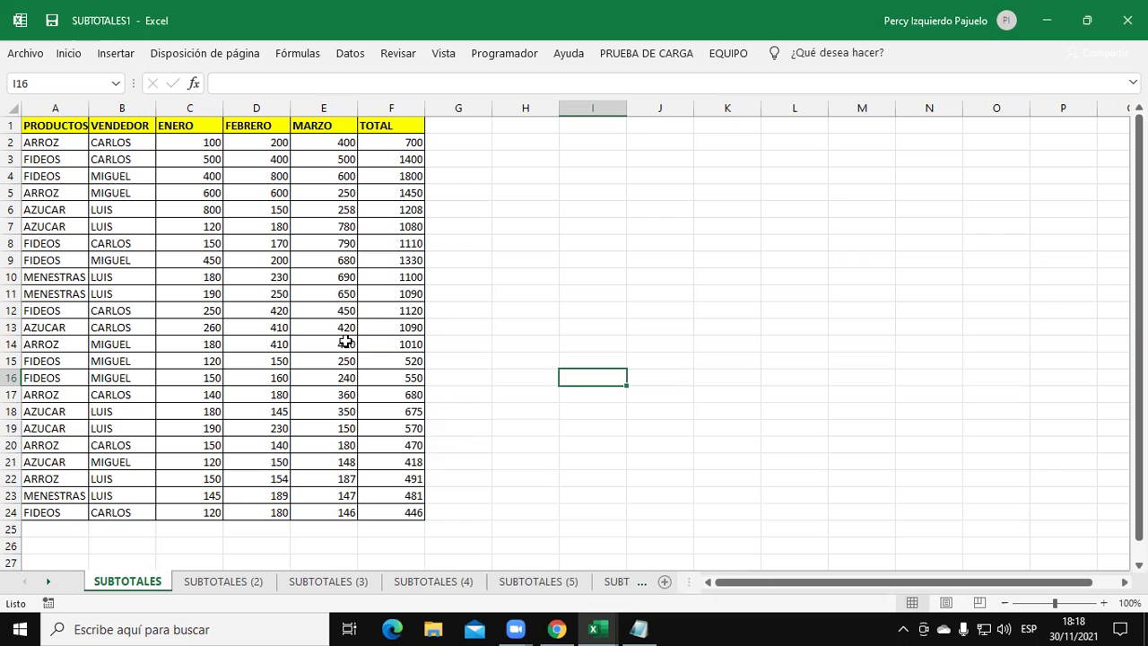
left_click(643, 629)
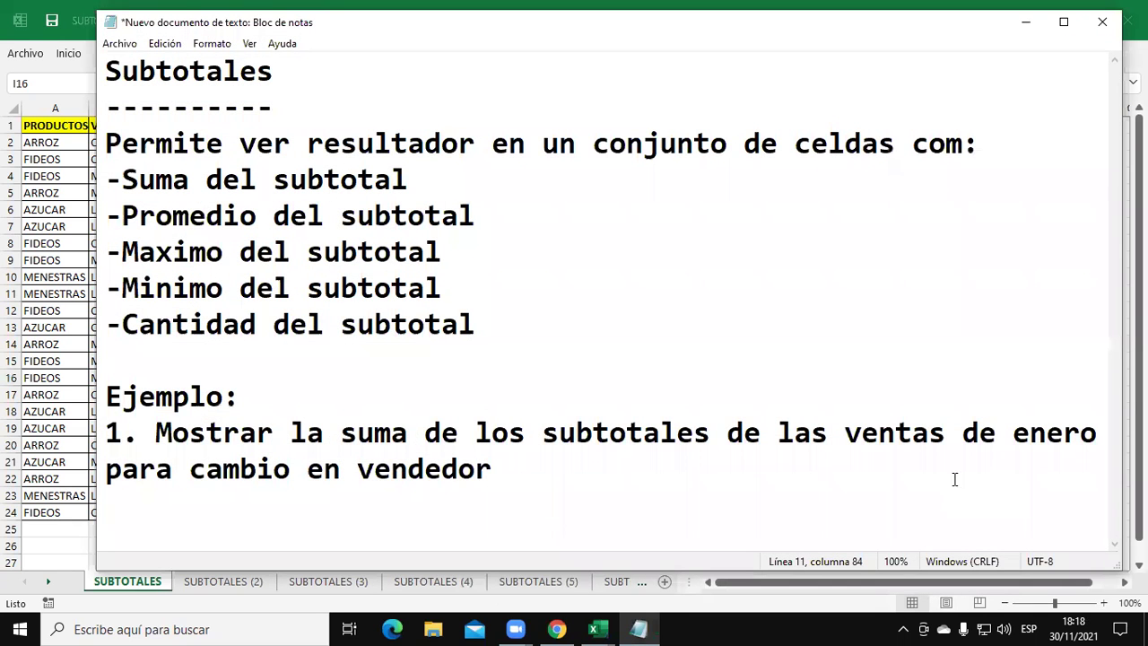
left_click_drag(525, 474, 615, 461)
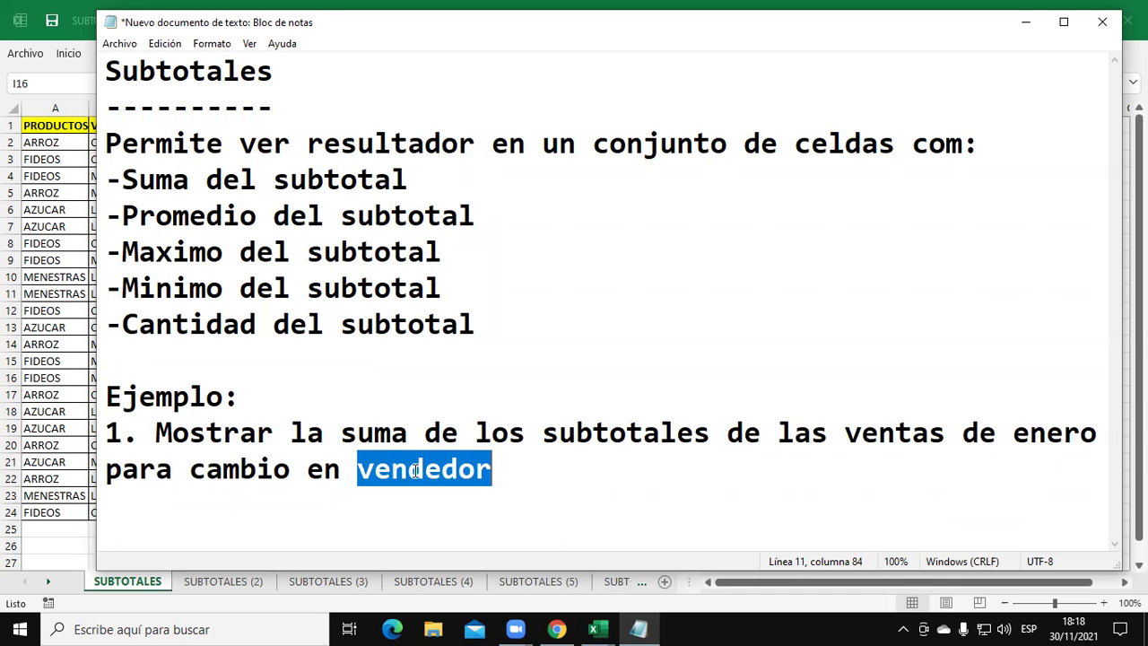
left_click(529, 480)
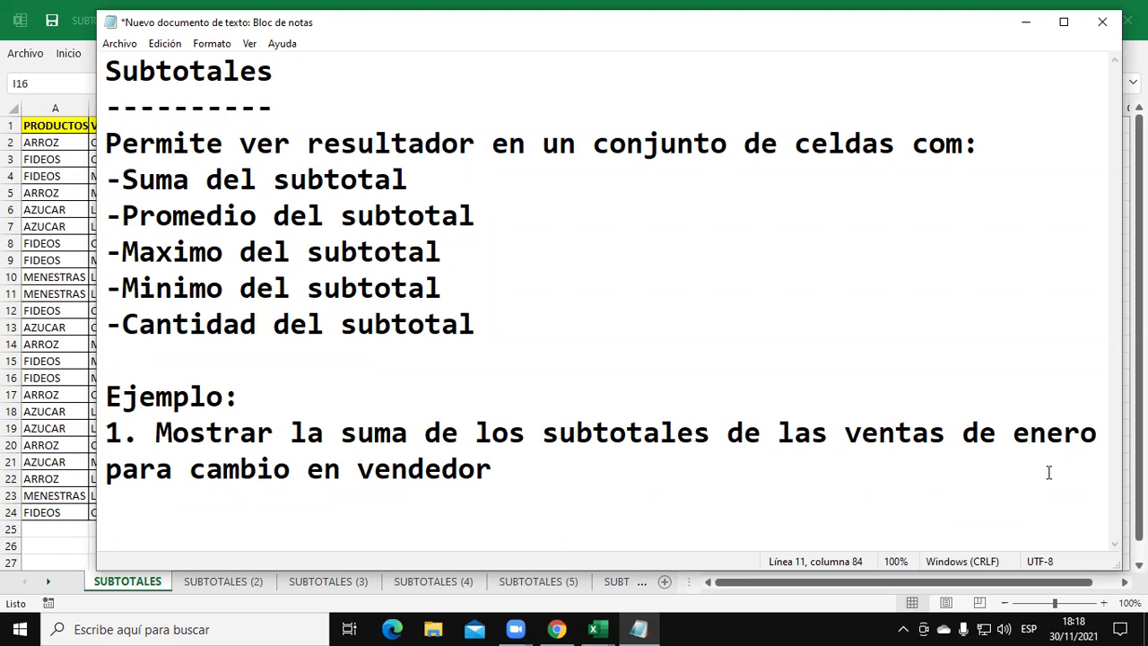
- Switch from the Notepad note back to the SUBTOTALES sheet in Excel and look over the ENERO sales column
left_click(1026, 23)
left_click(307, 212)
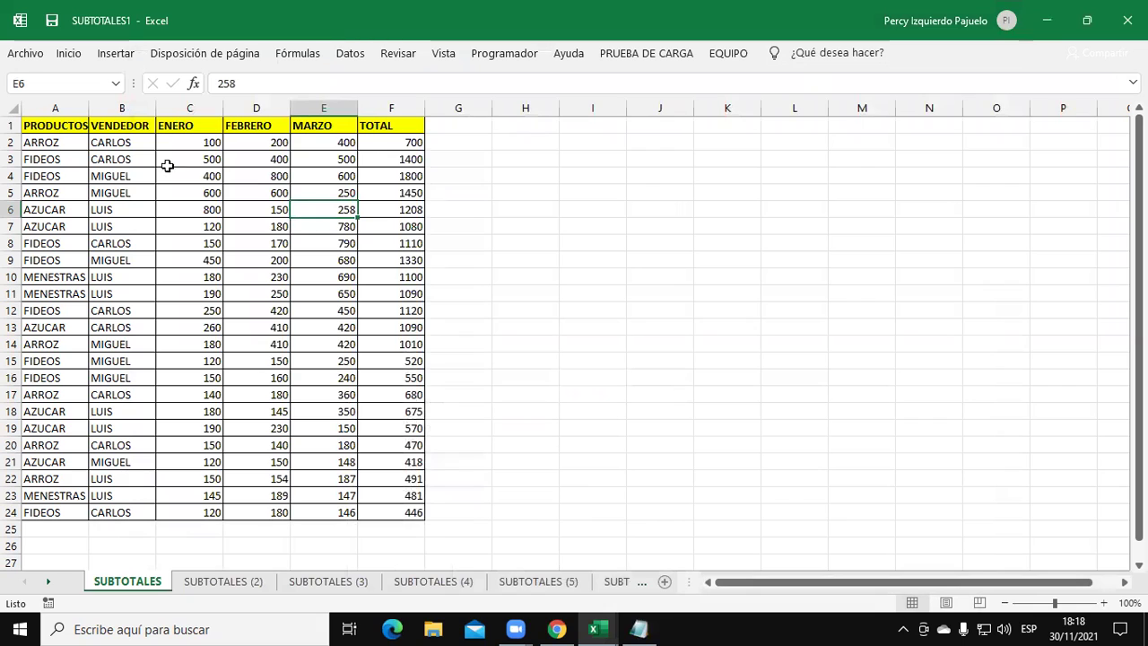
left_click(214, 316)
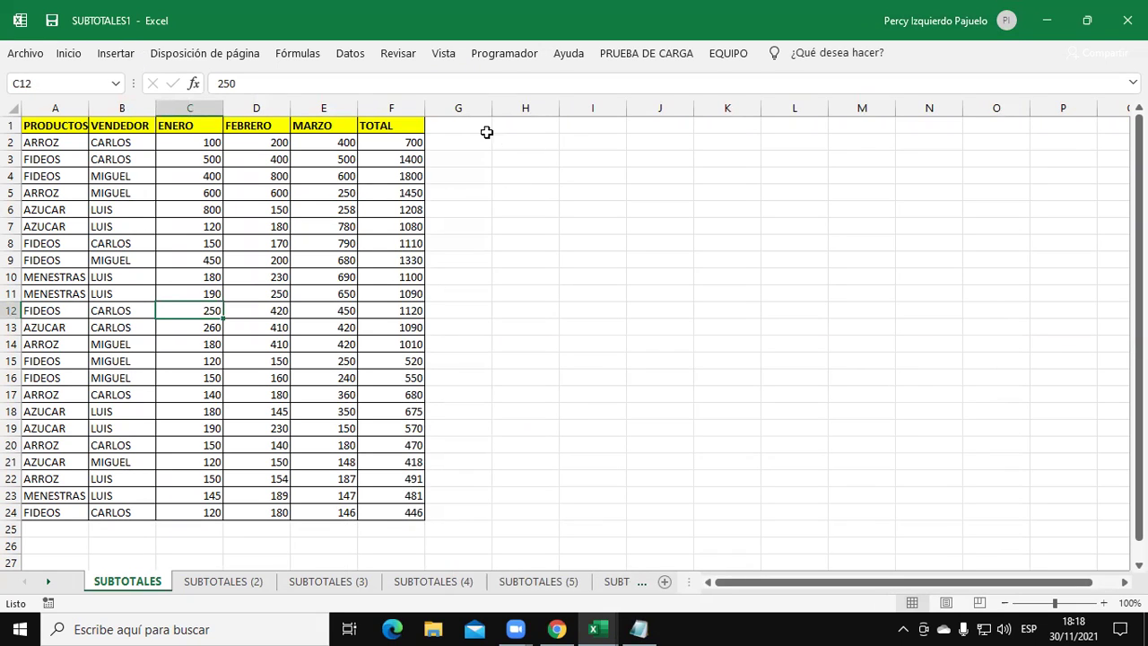
- Sort the whole sales table by the VENDEDOR column in A to Z order
left_click(360, 50)
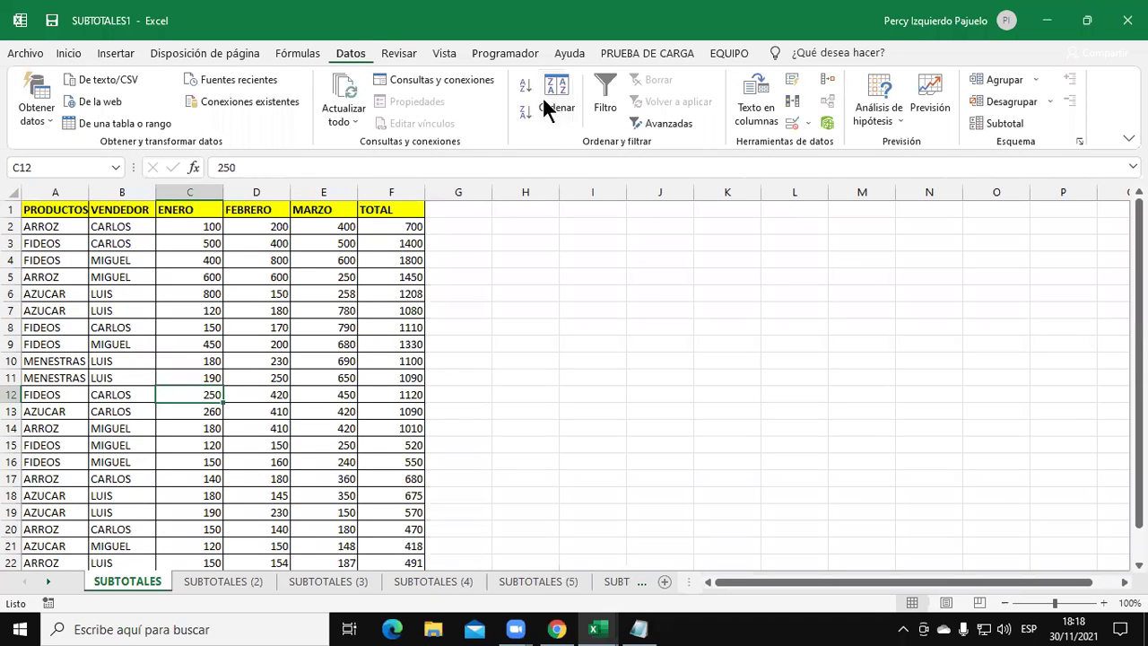
left_click(190, 293)
left_click(206, 345)
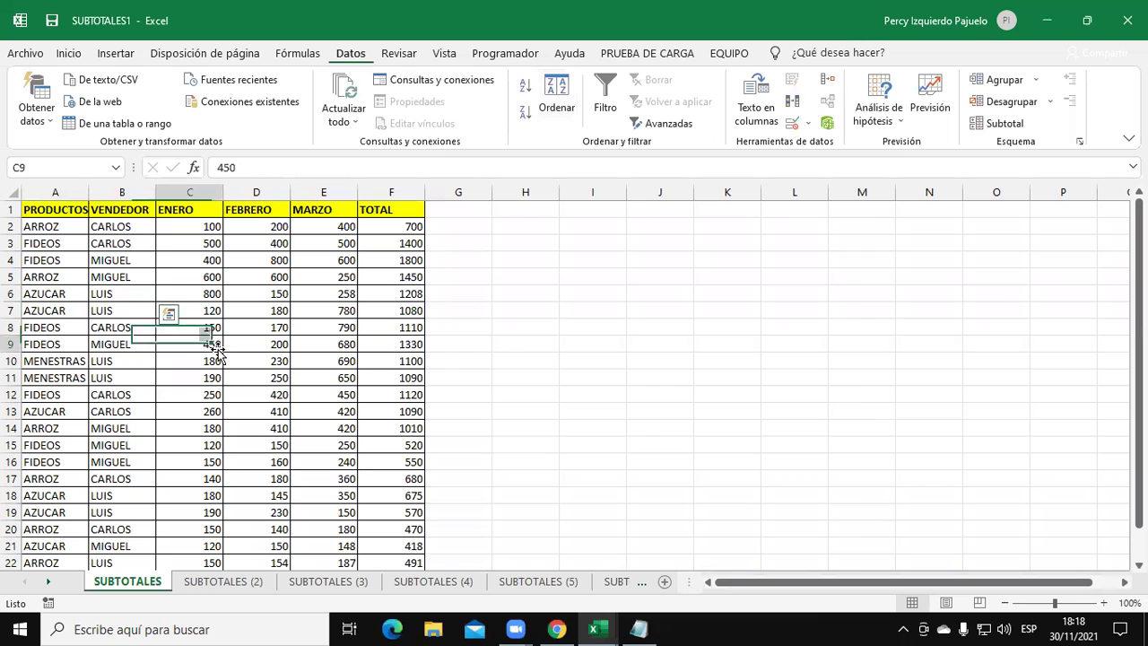
left_click(570, 88)
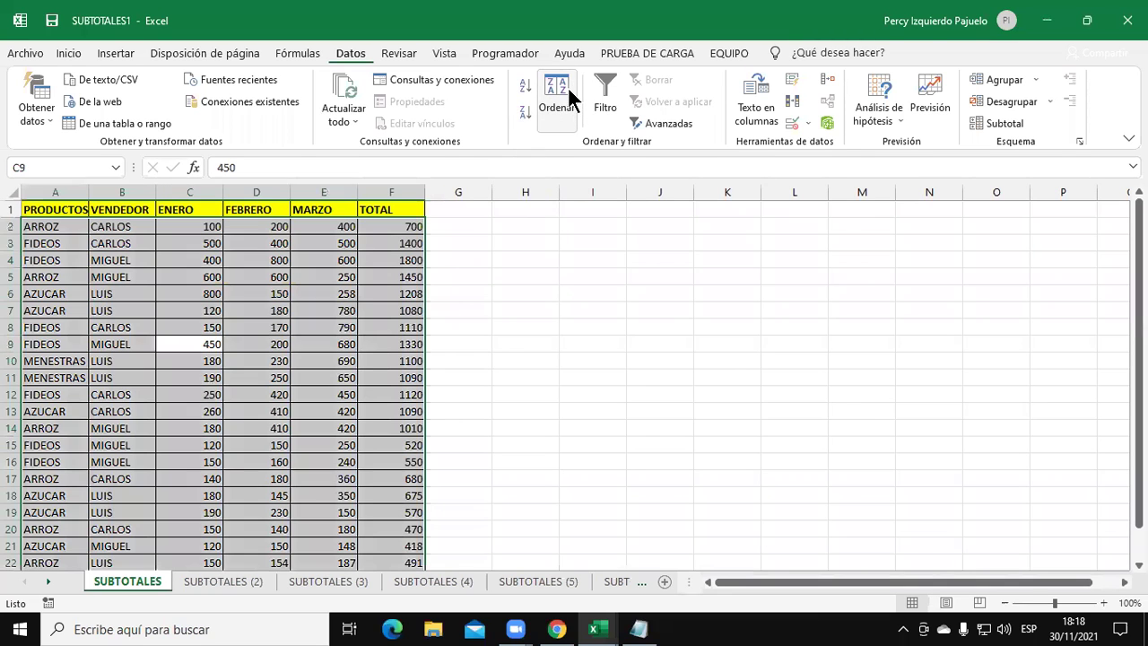
left_click(598, 300)
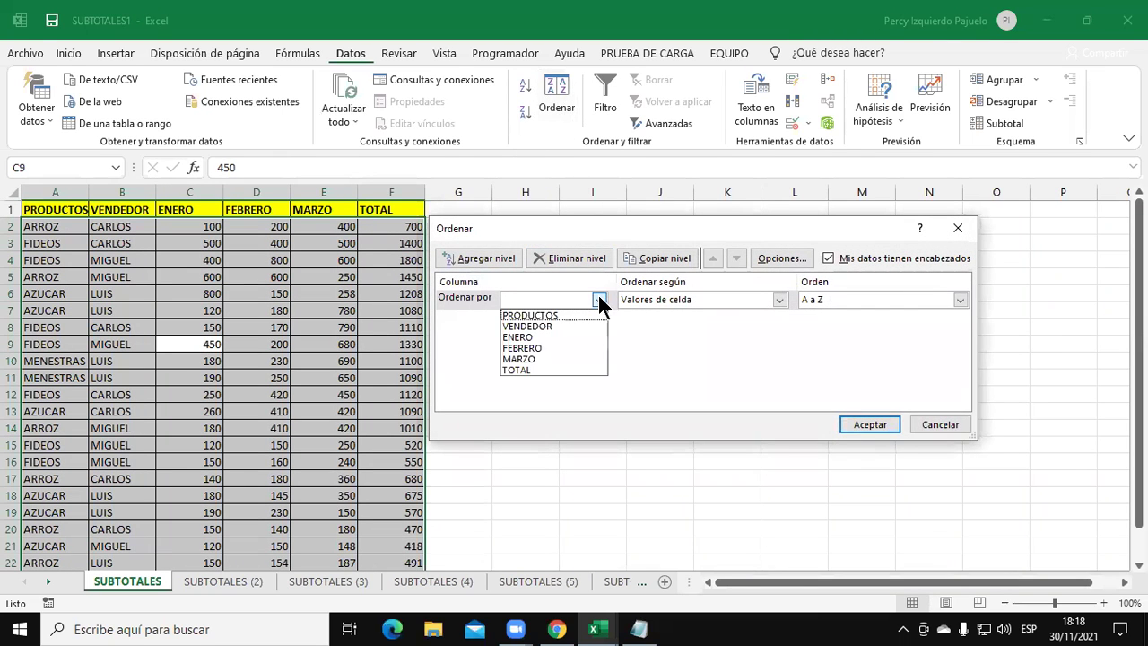
left_click(555, 324)
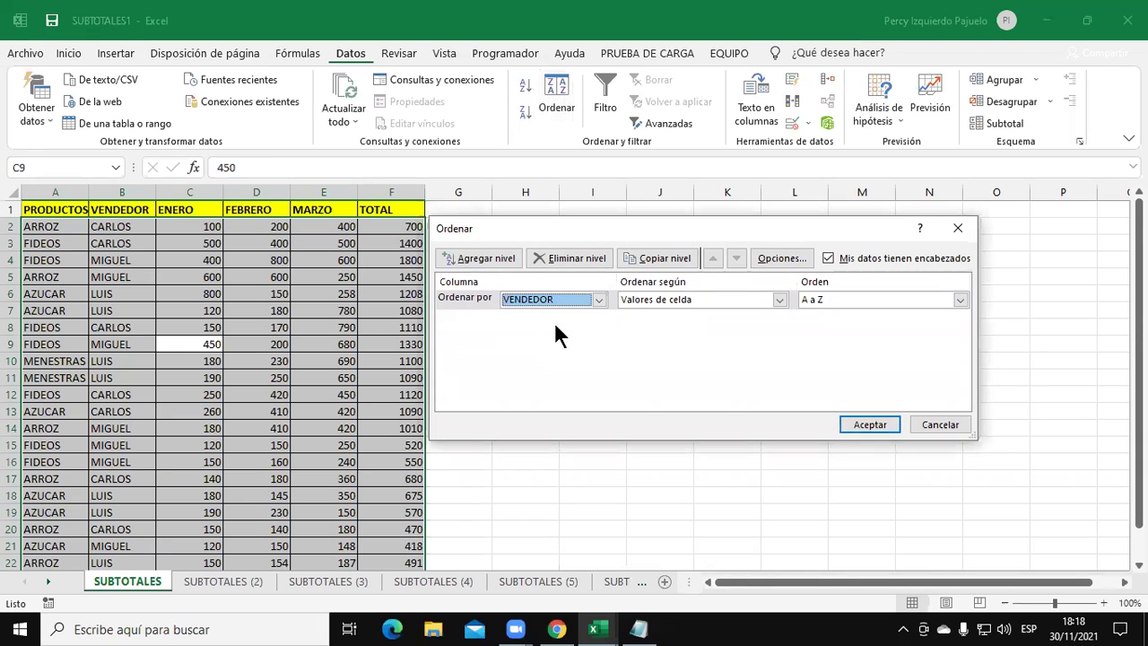
left_click(870, 424)
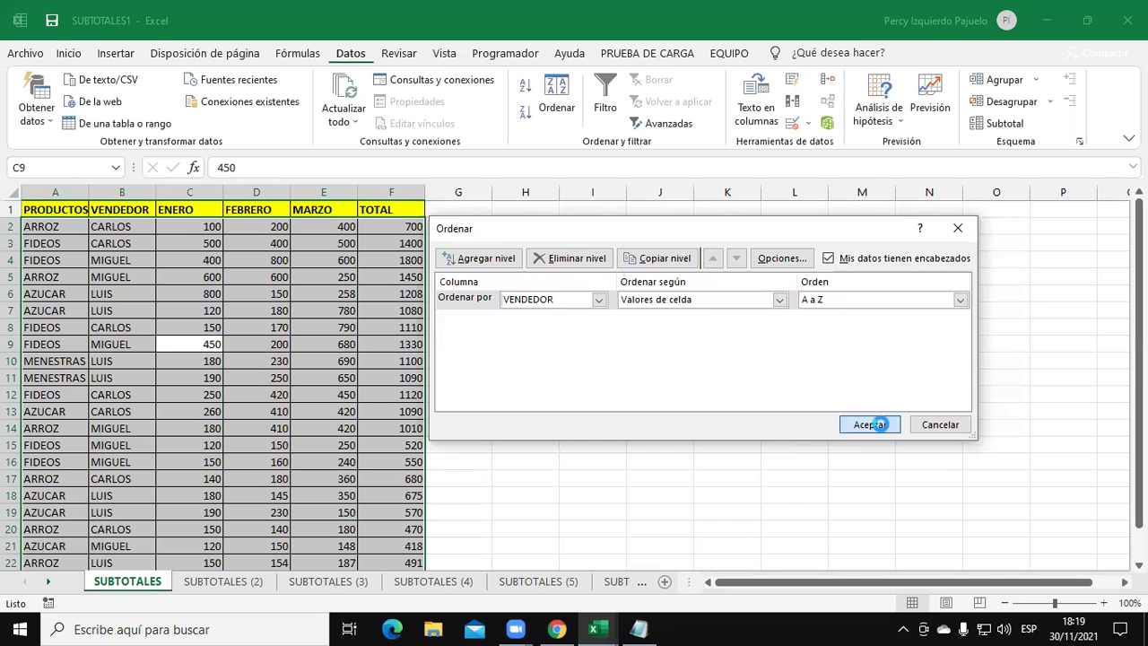
- Examine the VENDEDOR column from its header to the last row to see how the sales rows are grouped by seller
left_click_drag(221, 350, 126, 220)
left_click_drag(155, 462, 134, 545)
scroll(168, 469, "up", 1)
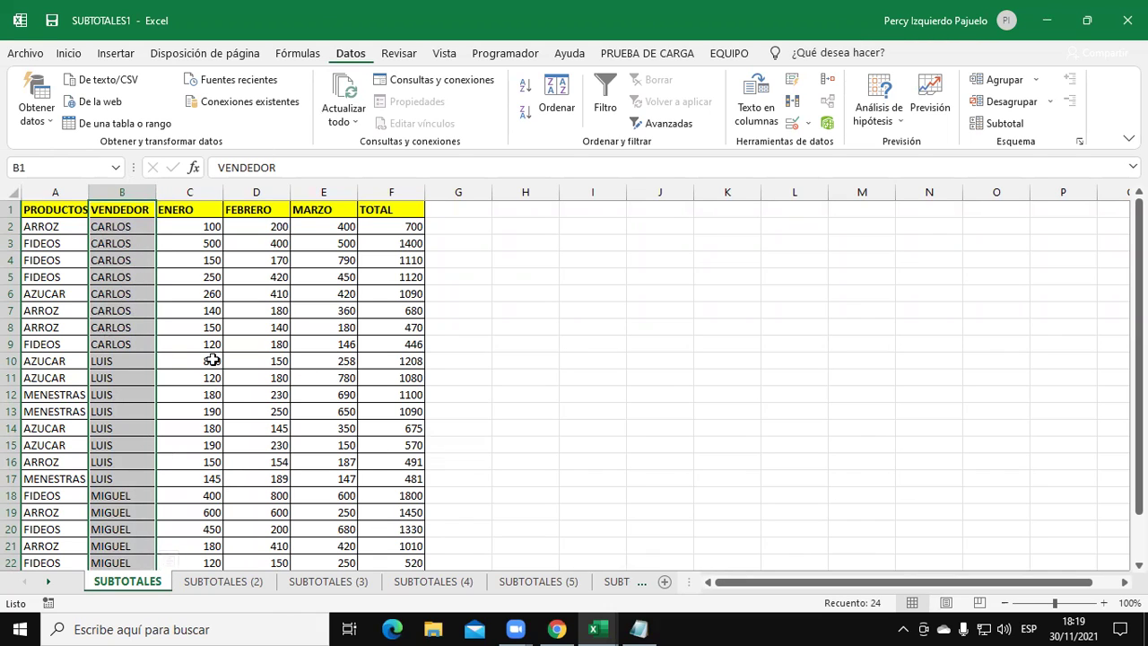
left_click(140, 391)
left_click(206, 358)
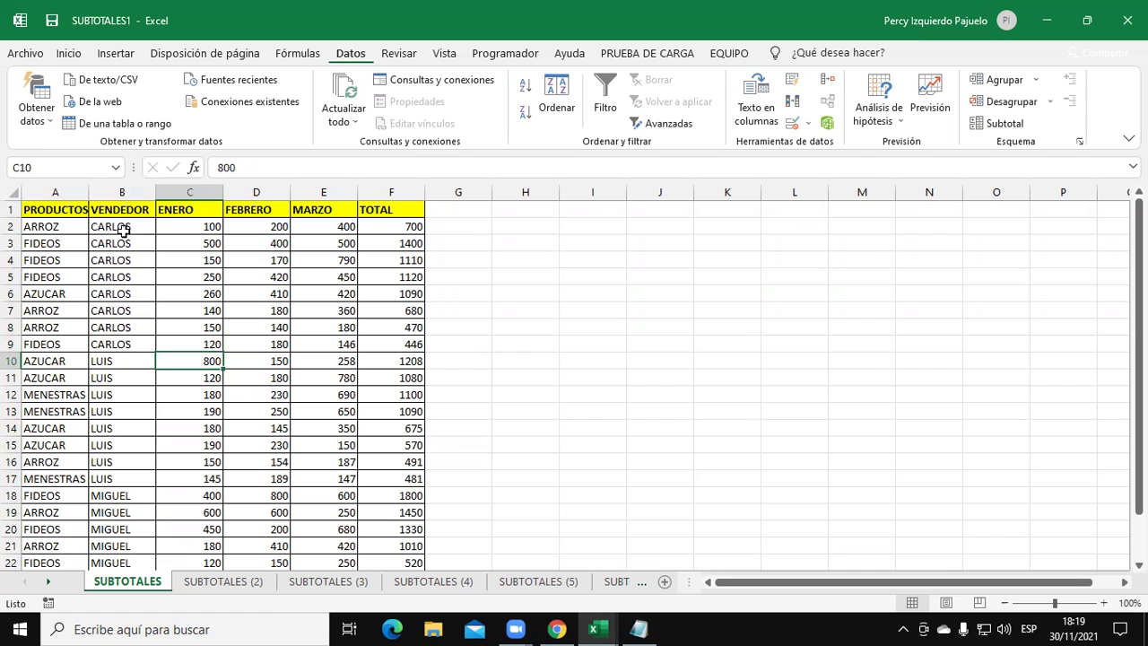
left_click(229, 332)
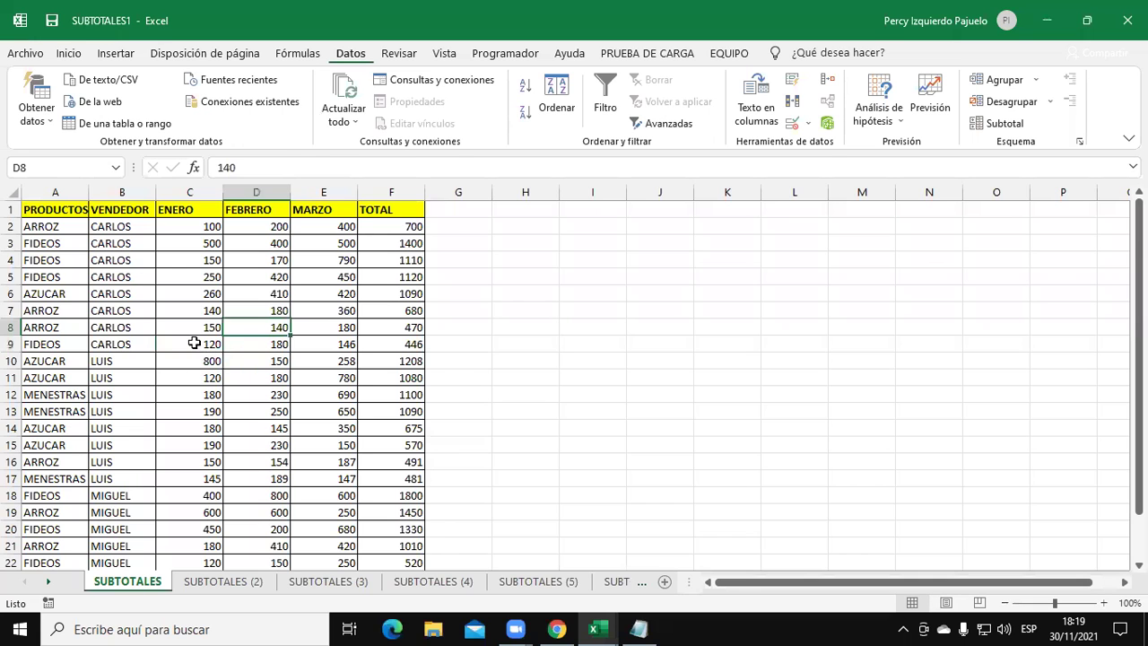
scroll(194, 343, "down", 2)
scroll(192, 332, "up", 2)
scroll(148, 404, "down", 1)
scroll(144, 502, "down", 1)
scroll(121, 313, "up", 1)
- Show the Quick Access Toolbar and place it above the ribbon
right_click(56, 25)
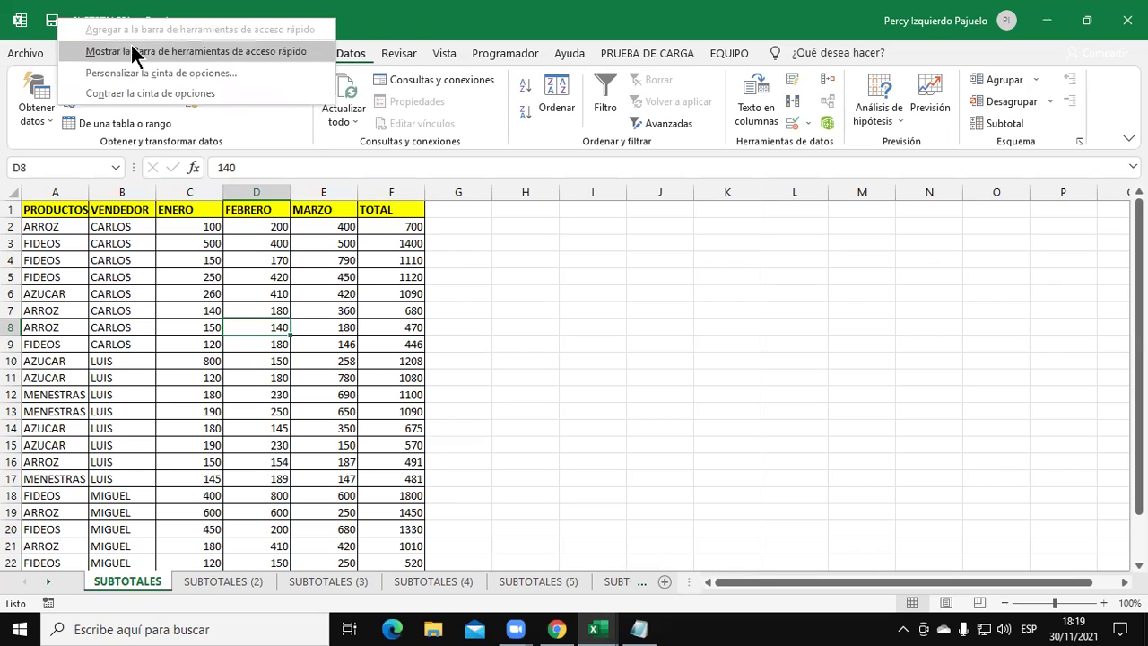
left_click(196, 53)
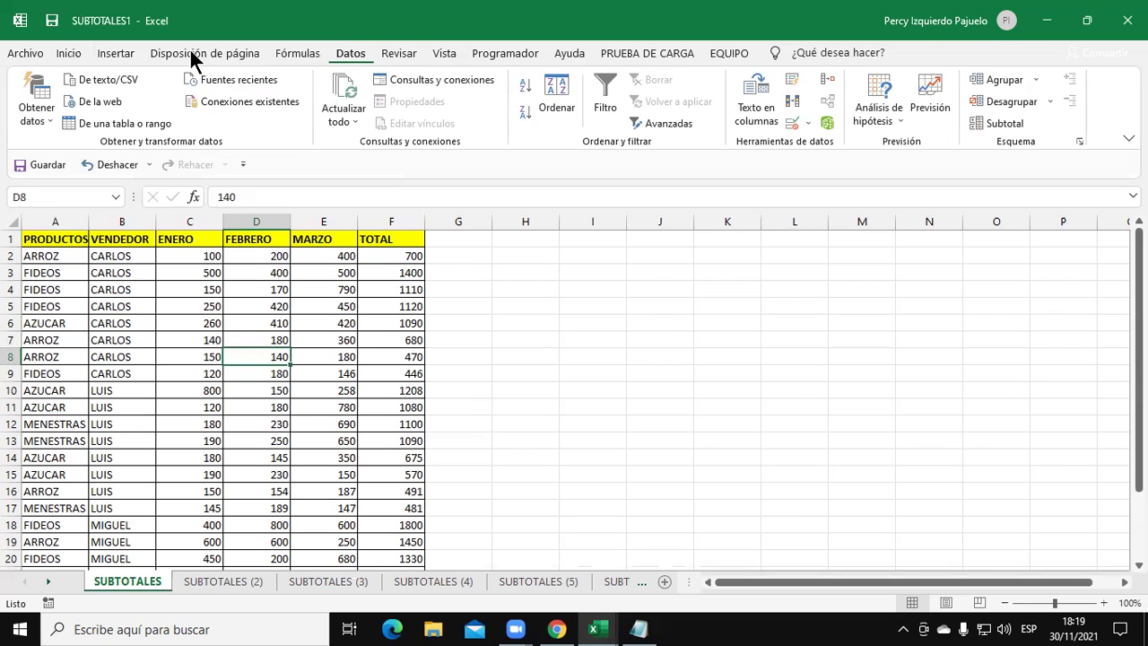
left_click(242, 164)
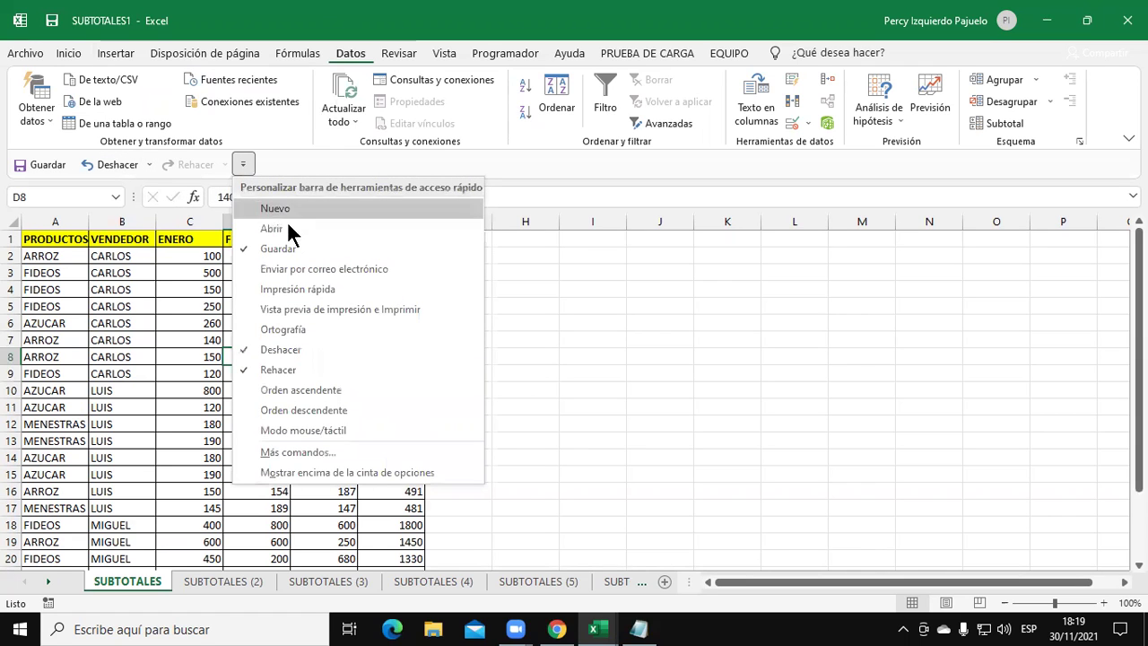
left_click(343, 480)
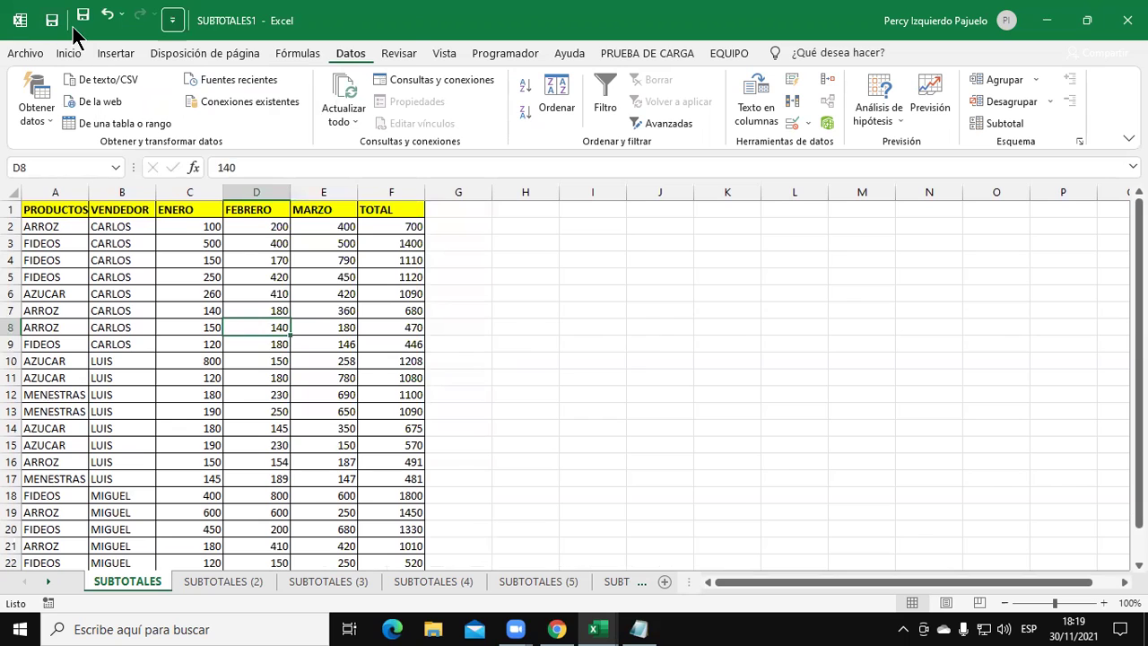
- Undo the last sort of the sales table
key("alt+5")
key("Escape")
key("Left")
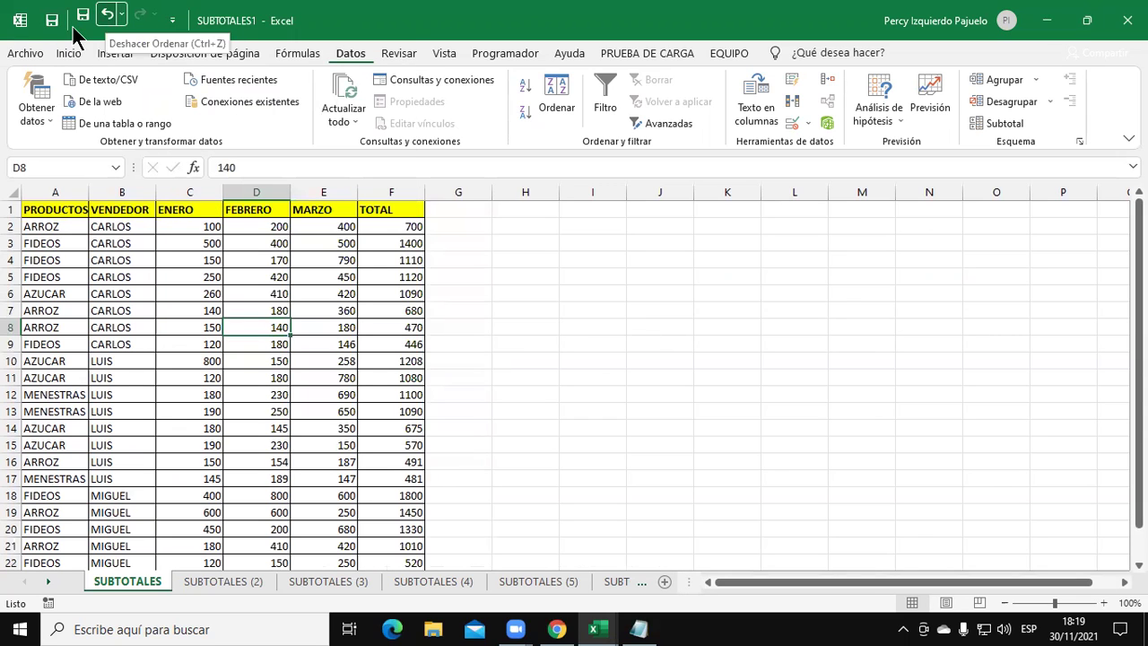
key("Return")
- Review the order of the sellers in the VENDEDOR column from the first data row down to row 24
left_click(250, 292)
scroll(179, 302, "down", 1)
scroll(180, 302, "up", 1)
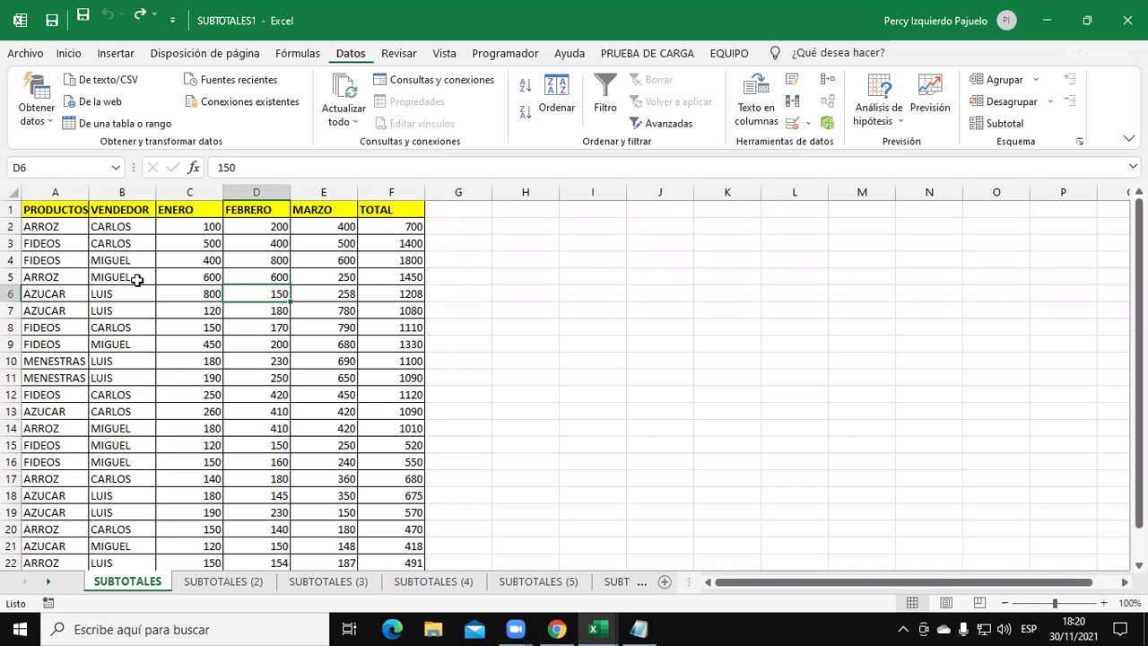
scroll(147, 309, "down", 2)
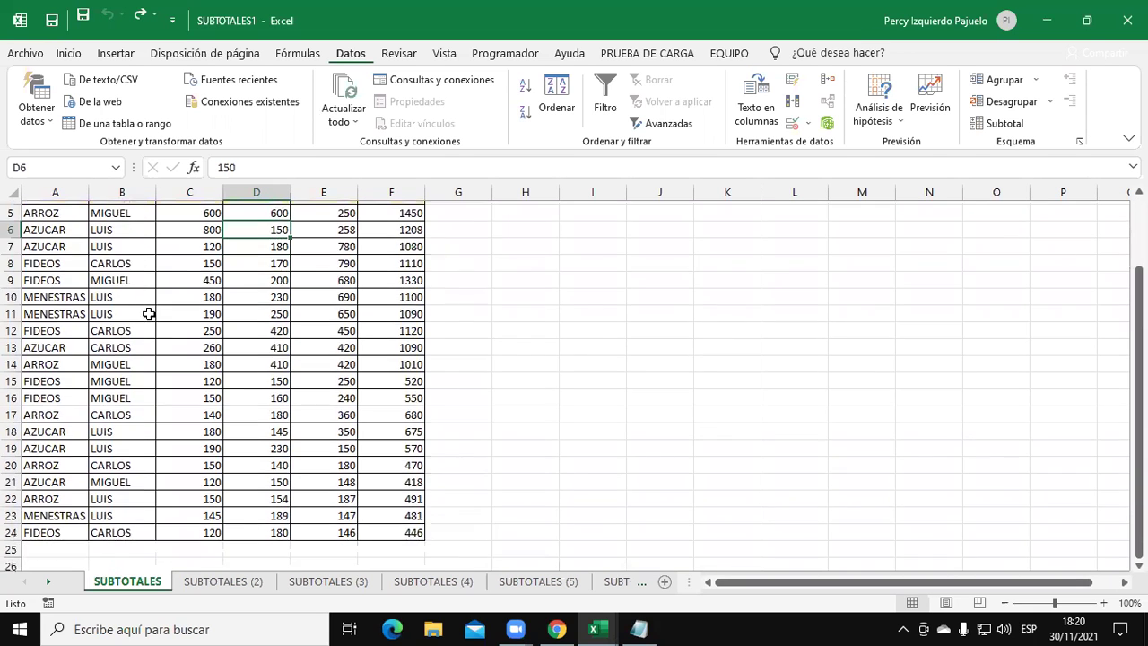
scroll(146, 314, "up", 2)
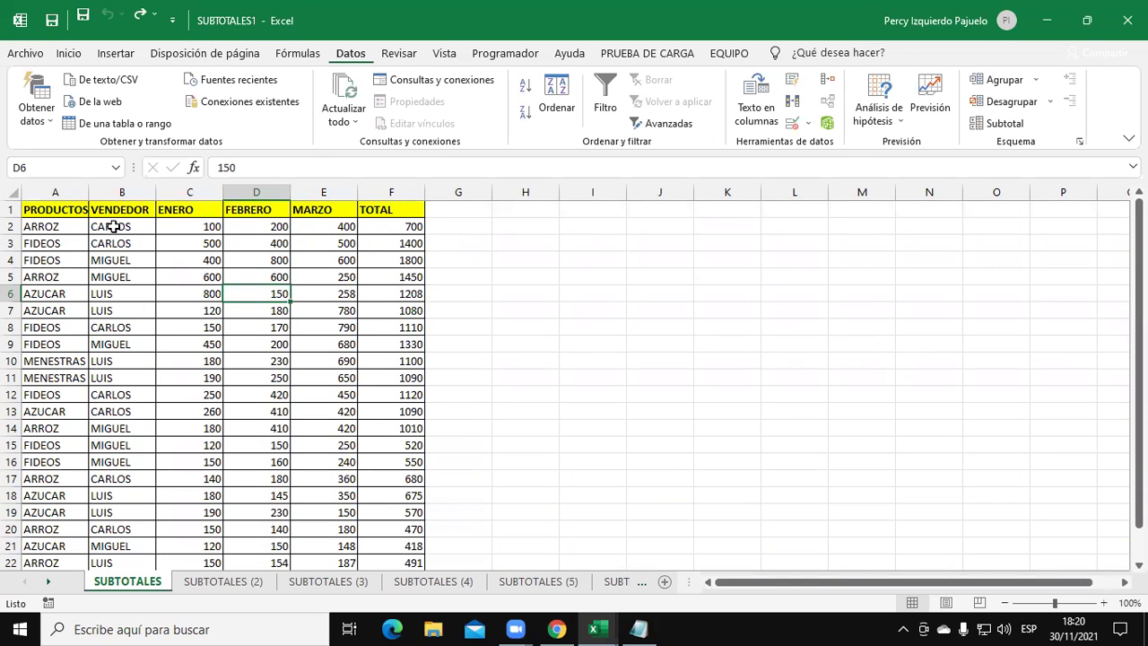
left_click_drag(118, 225, 129, 545)
scroll(221, 473, "up", 1)
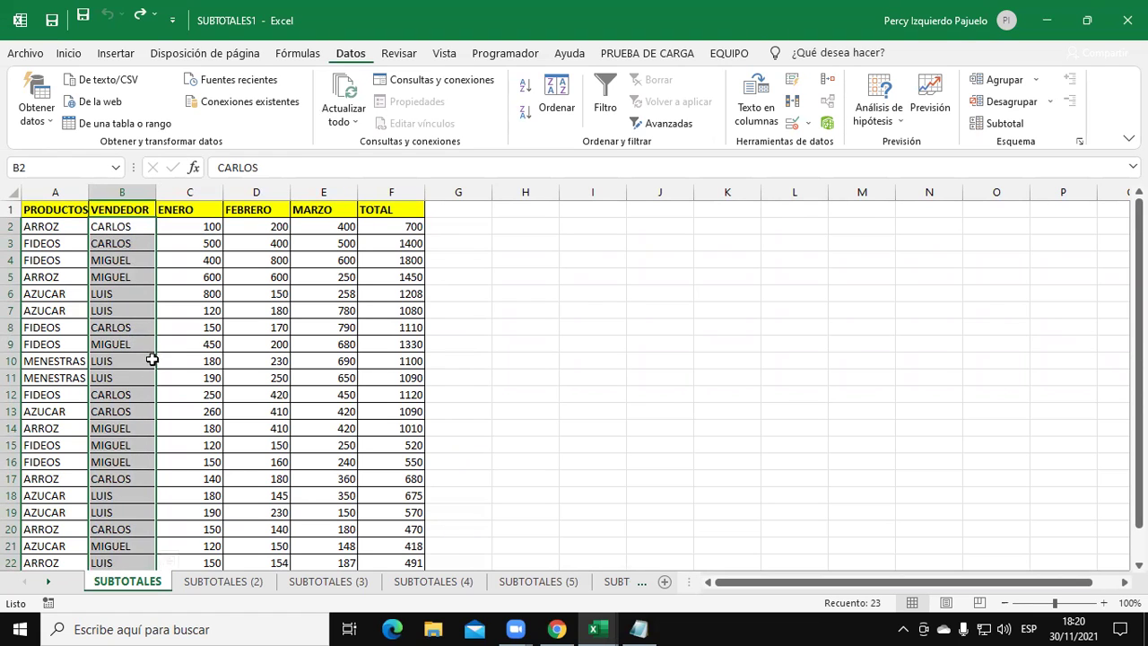
scroll(152, 362, "down", 1)
scroll(152, 363, "up", 1)
left_click(128, 326)
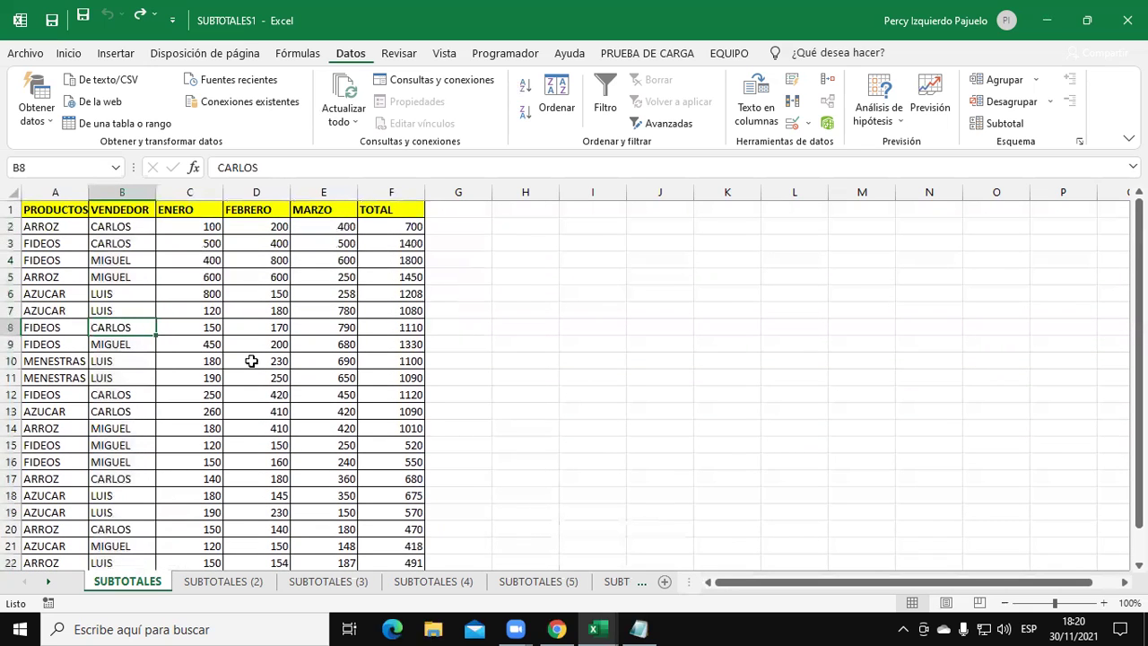
left_click(556, 99)
left_click(599, 297)
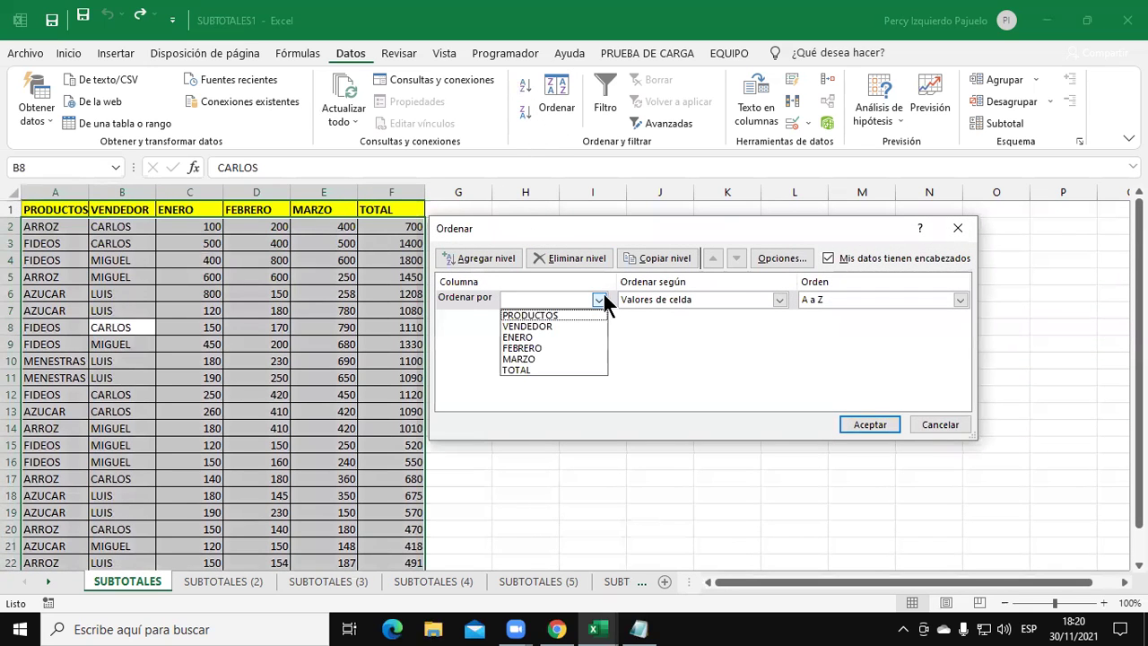
left_click(960, 227)
left_click(861, 423)
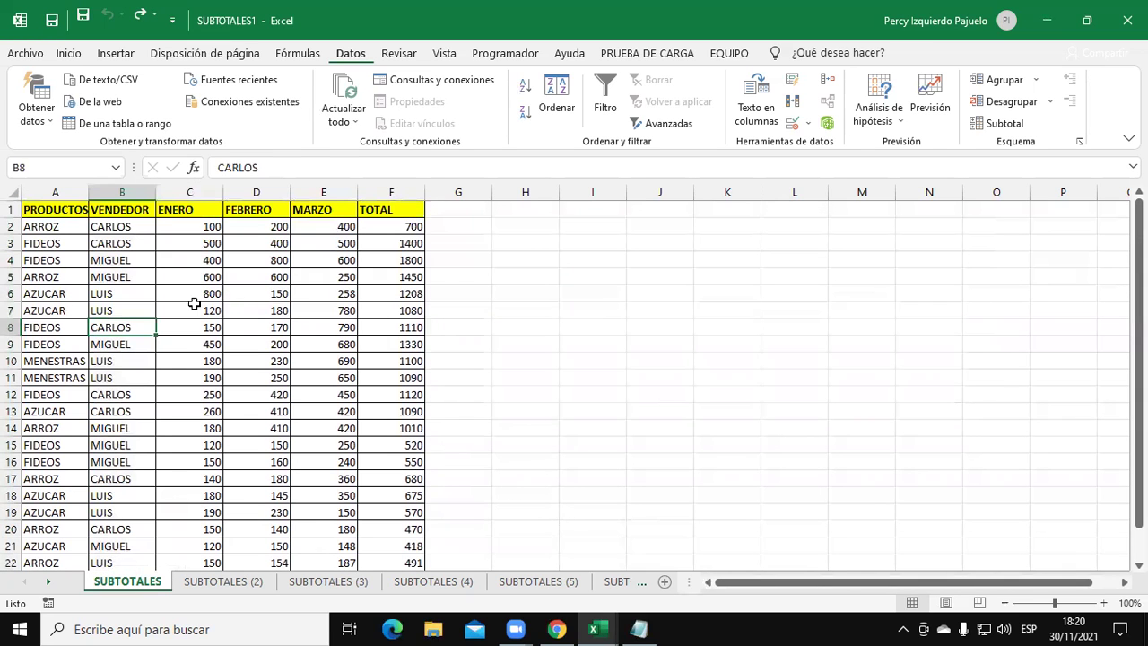
- Sort the sales table by VENDEDOR on cell values, from A to Z
left_click(190, 310)
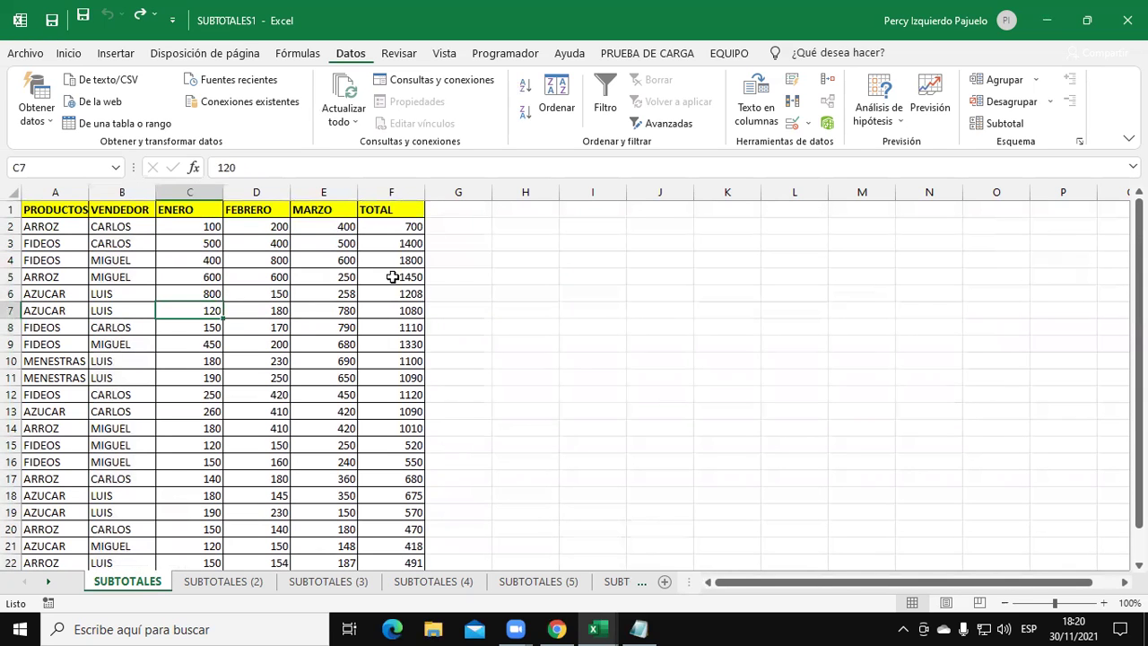
left_click(556, 97)
left_click(599, 299)
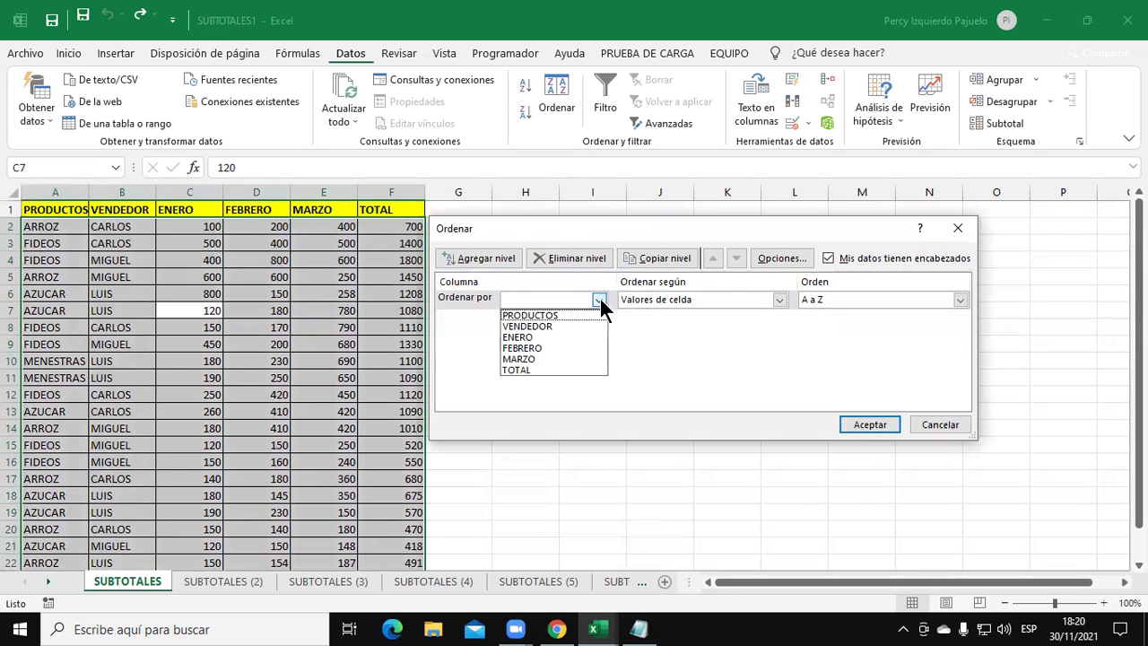
left_click(566, 326)
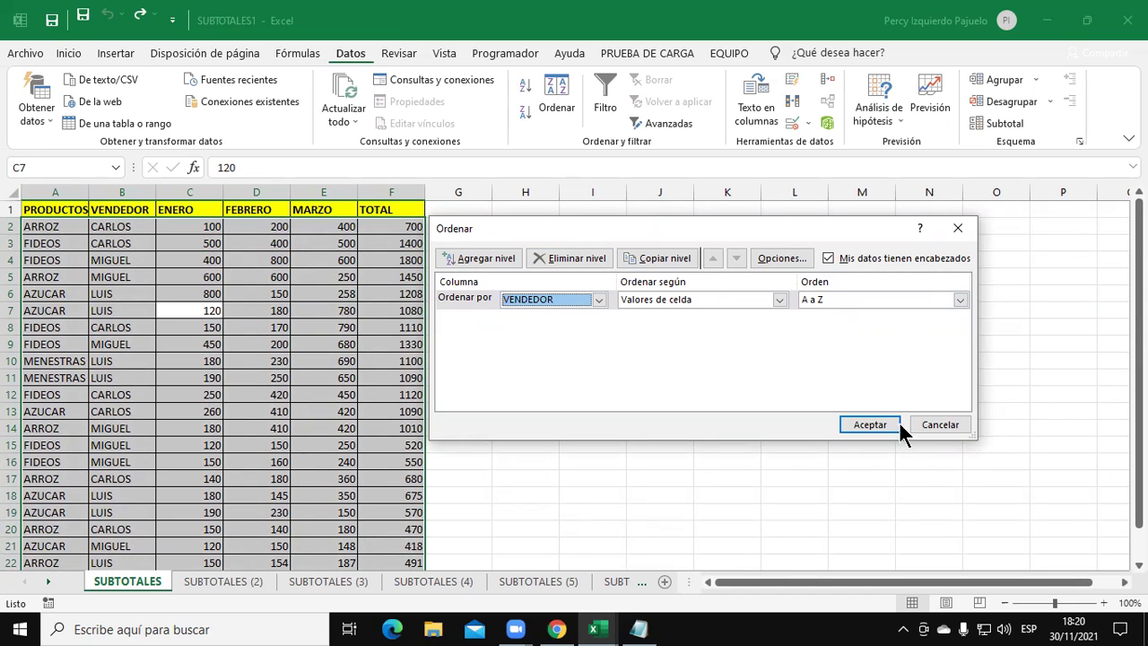
left_click(869, 424)
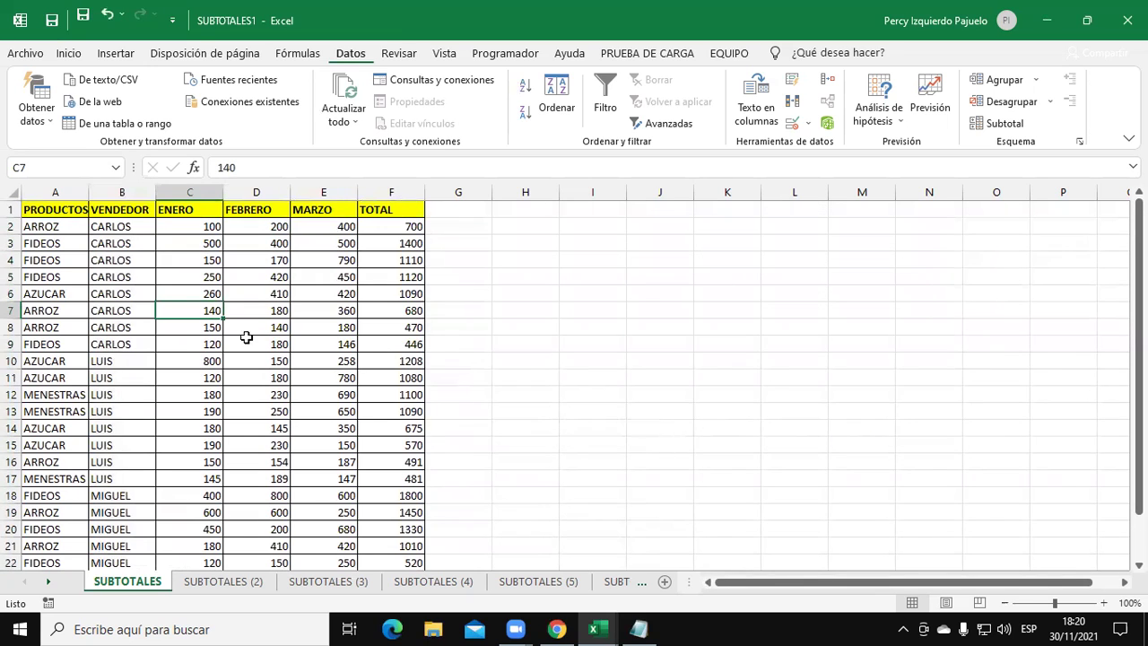
- Check the grouping in the VENDEDOR column and collapse the ribbon so the whole sales table fits in view
left_click_drag(94, 219, 153, 498)
scroll(154, 499, "up", 1)
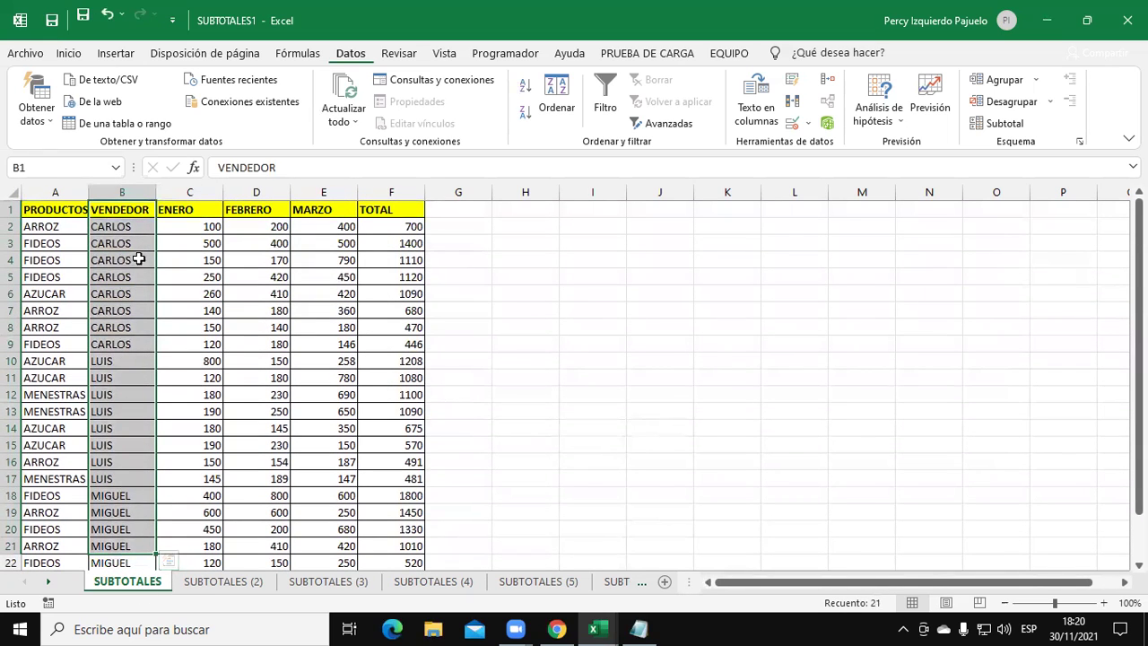
left_click(65, 56)
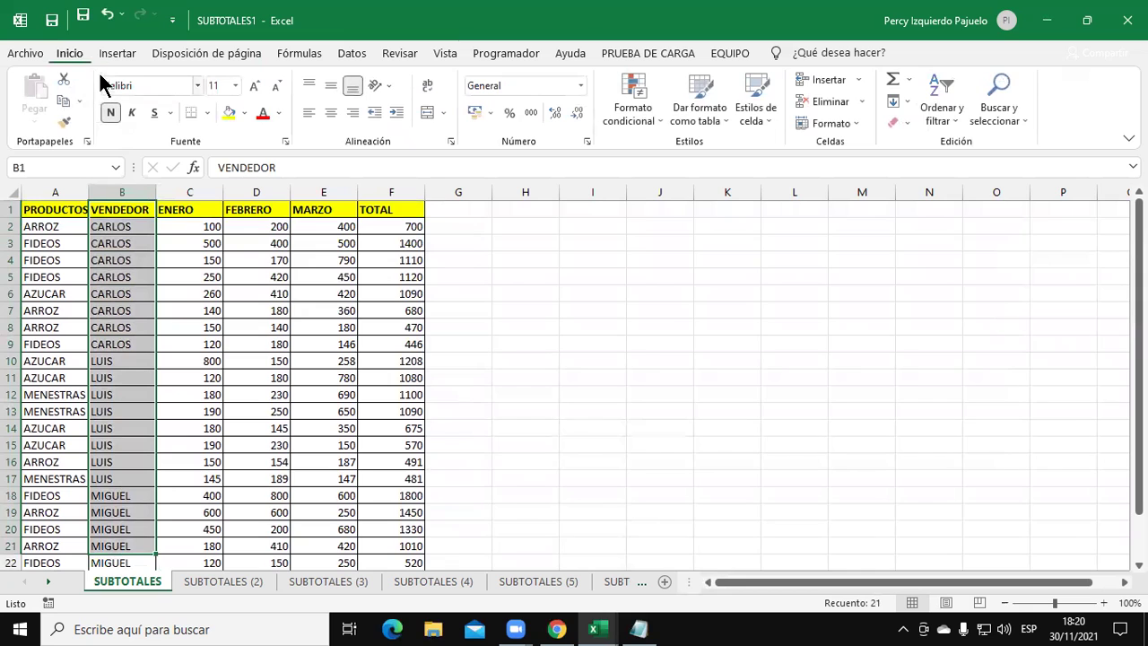
double_click(82, 50)
left_click(203, 327)
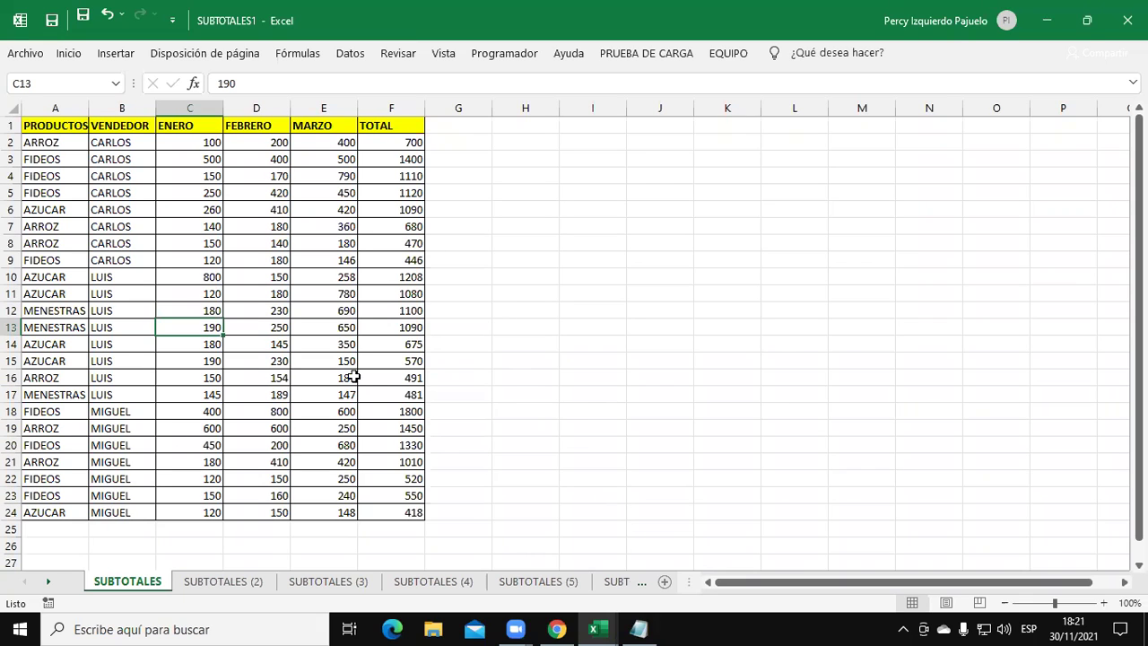
- Highlight the phrase "para cambio en vendedor" in the Notepad note, then return to the sales table in Excel
left_click(652, 629)
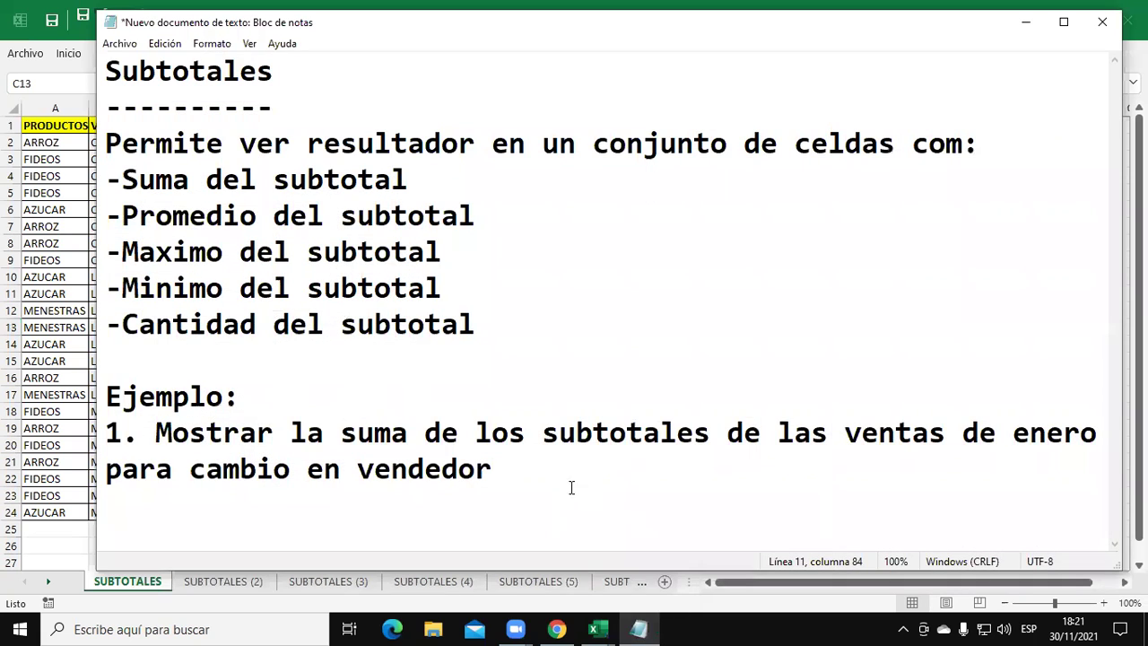
left_click_drag(494, 472, 92, 470)
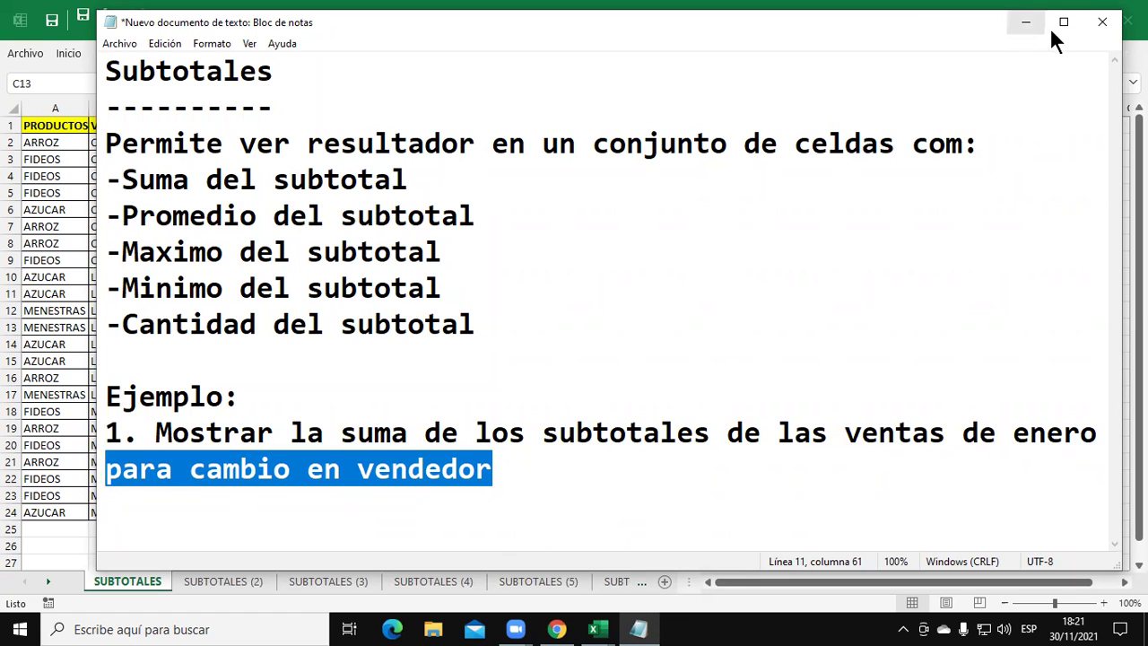
left_click(1025, 22)
left_click(233, 293)
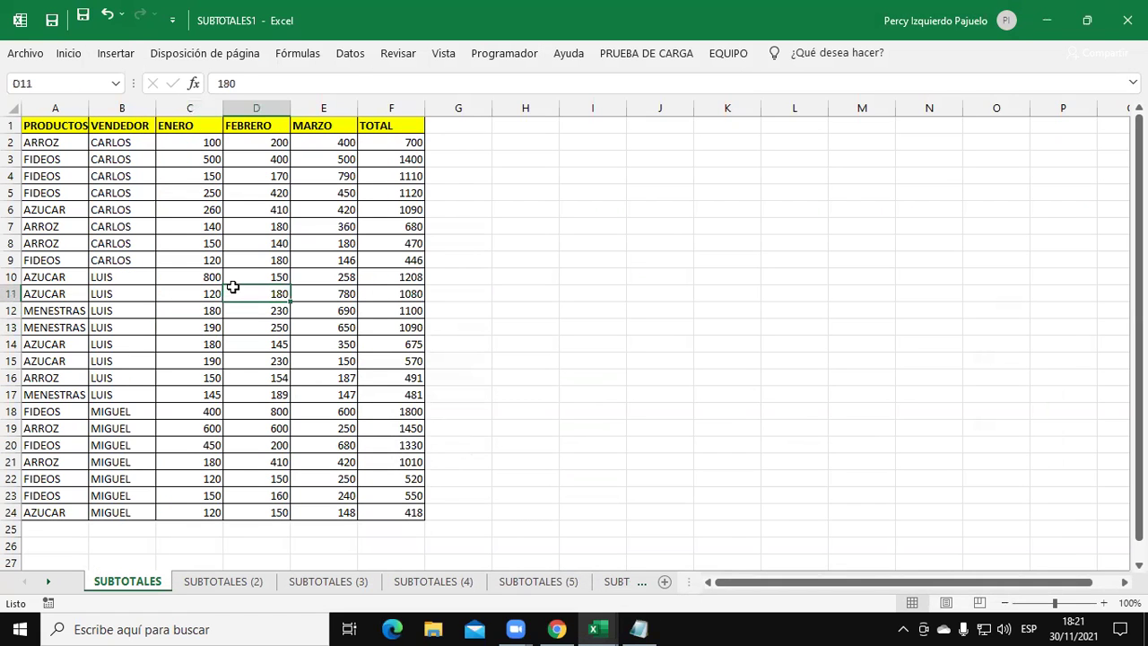
left_click(356, 53)
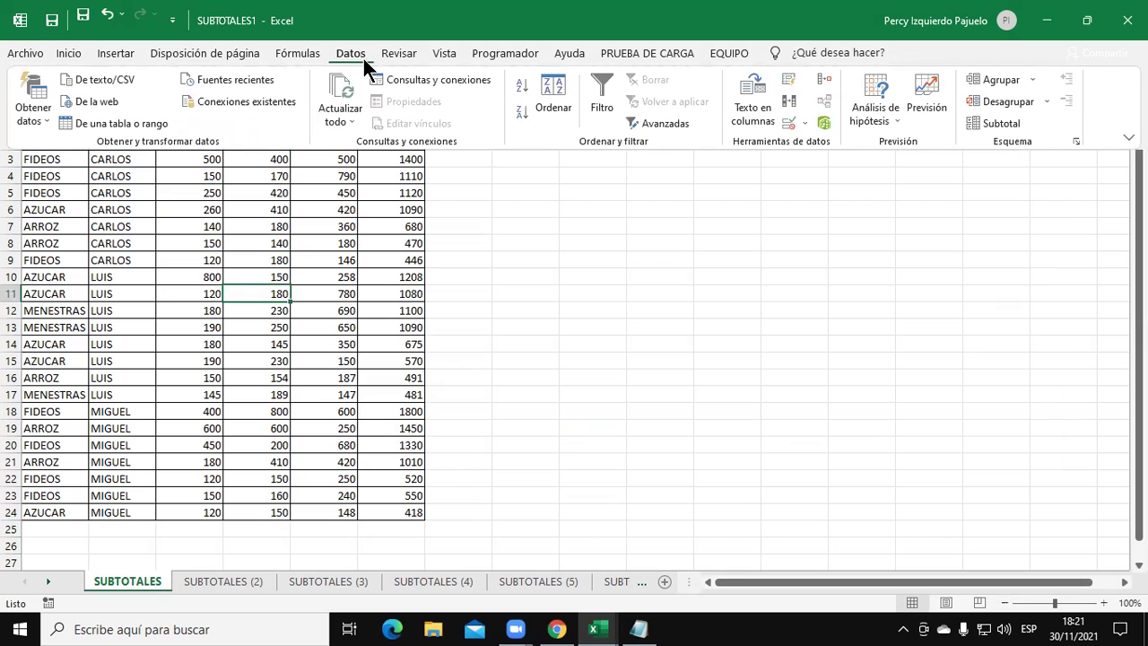
left_click(183, 294)
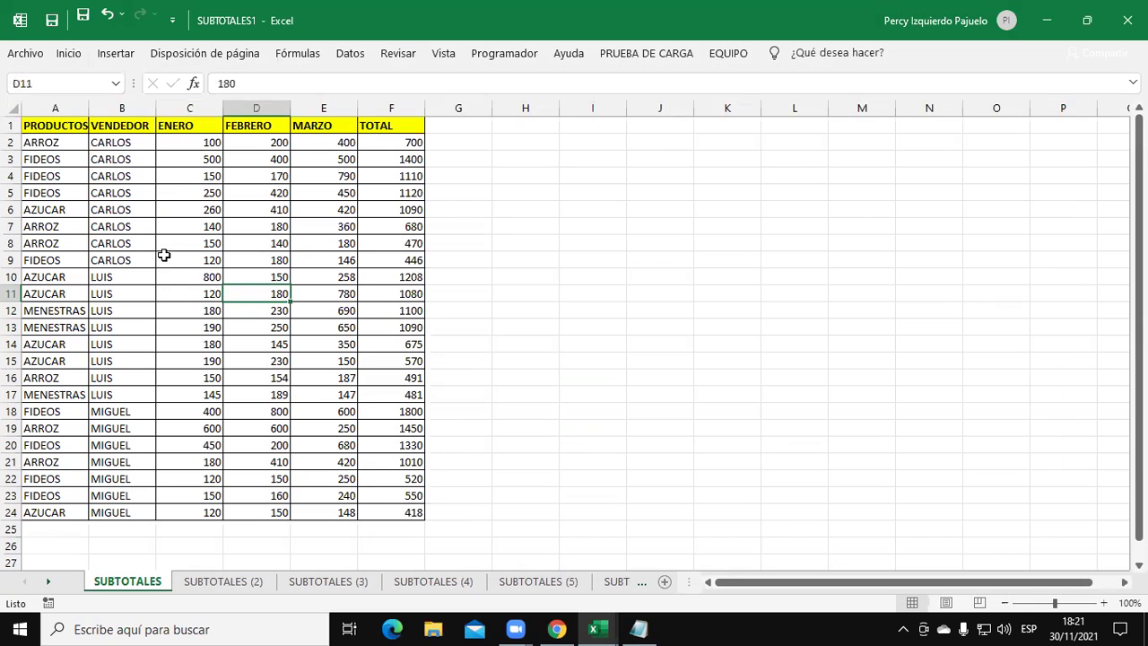
- Set up a Suma subtotal of the ENERO column for each change in VENDEDOR, excluding TOTAL
left_click(162, 257)
double_click(346, 56)
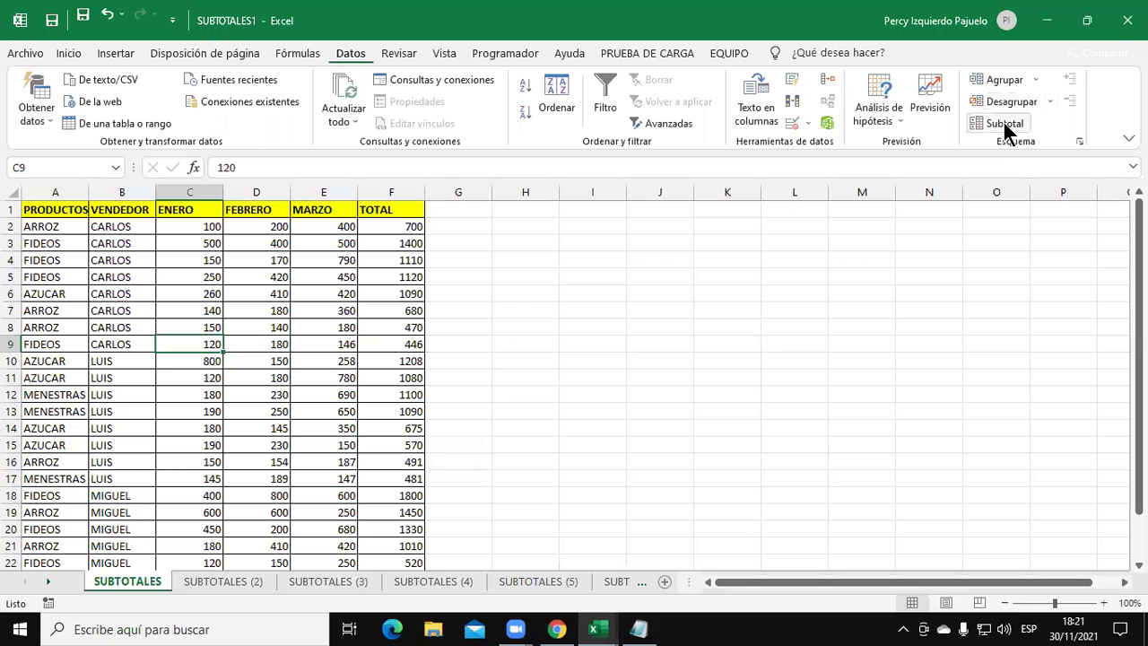
left_click(998, 122)
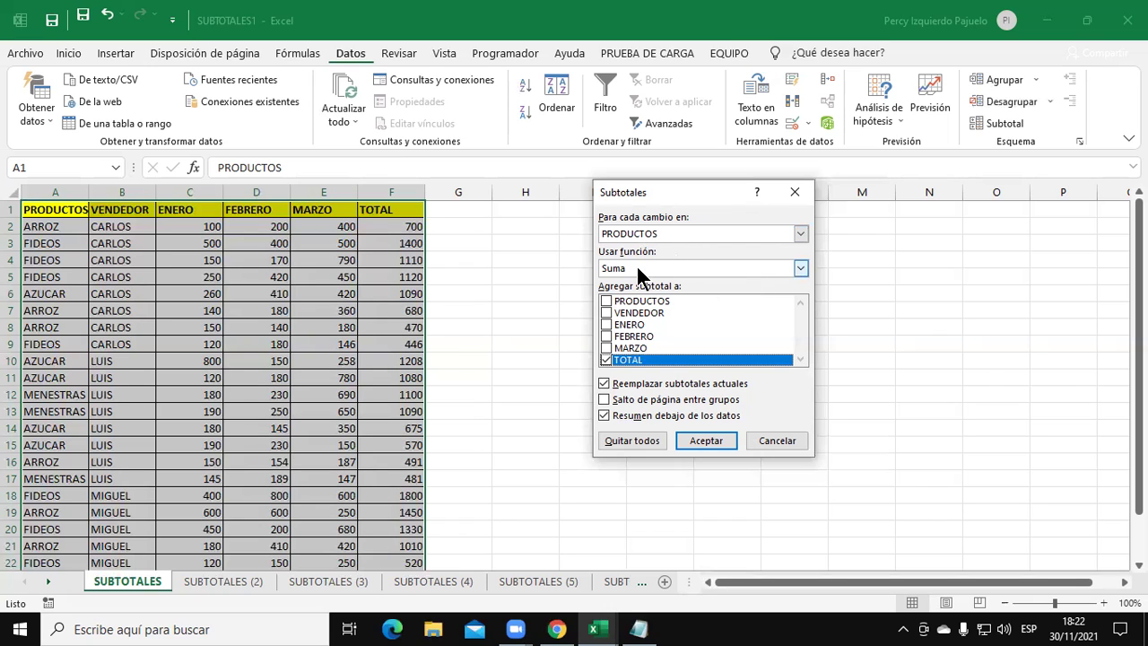
left_click(800, 233)
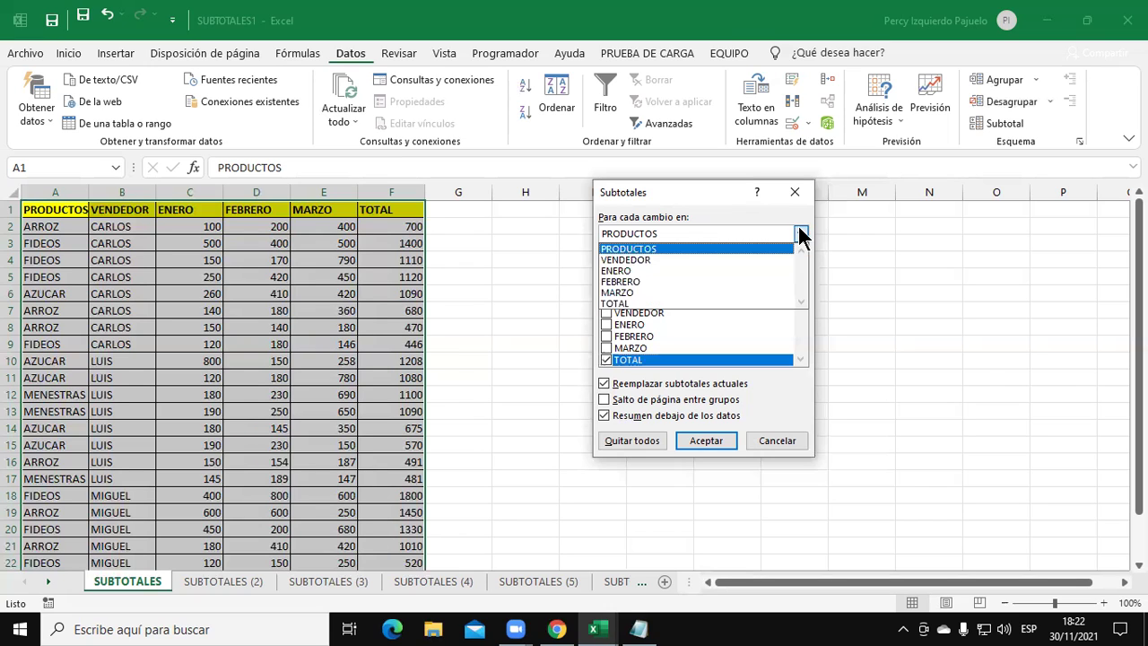
left_click(683, 260)
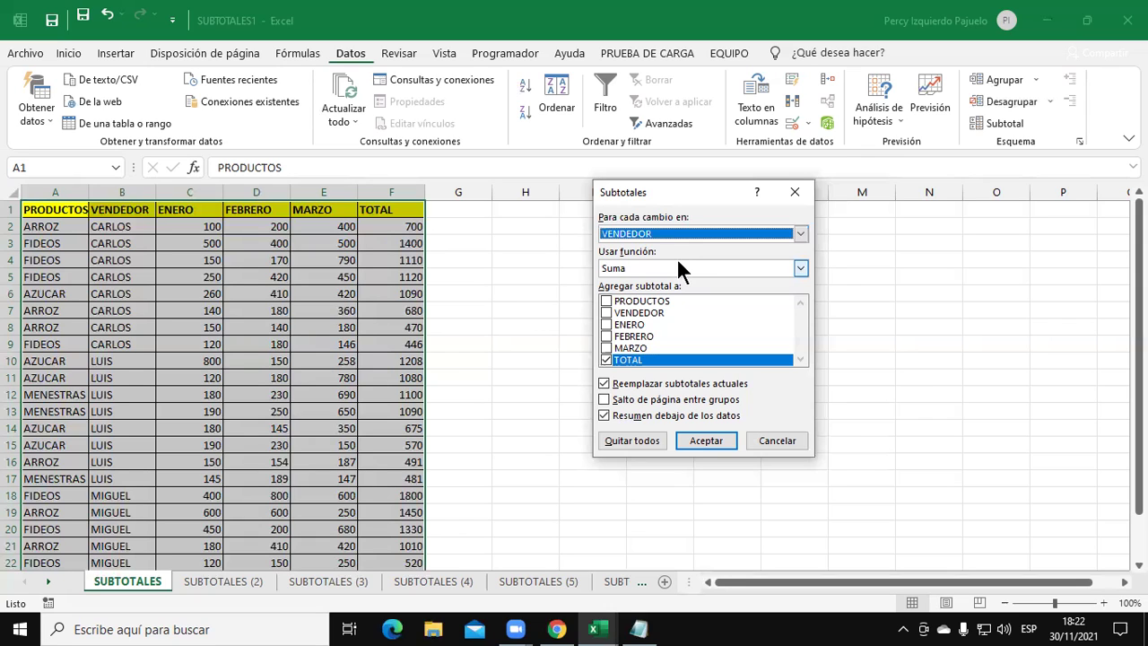
left_click(800, 268)
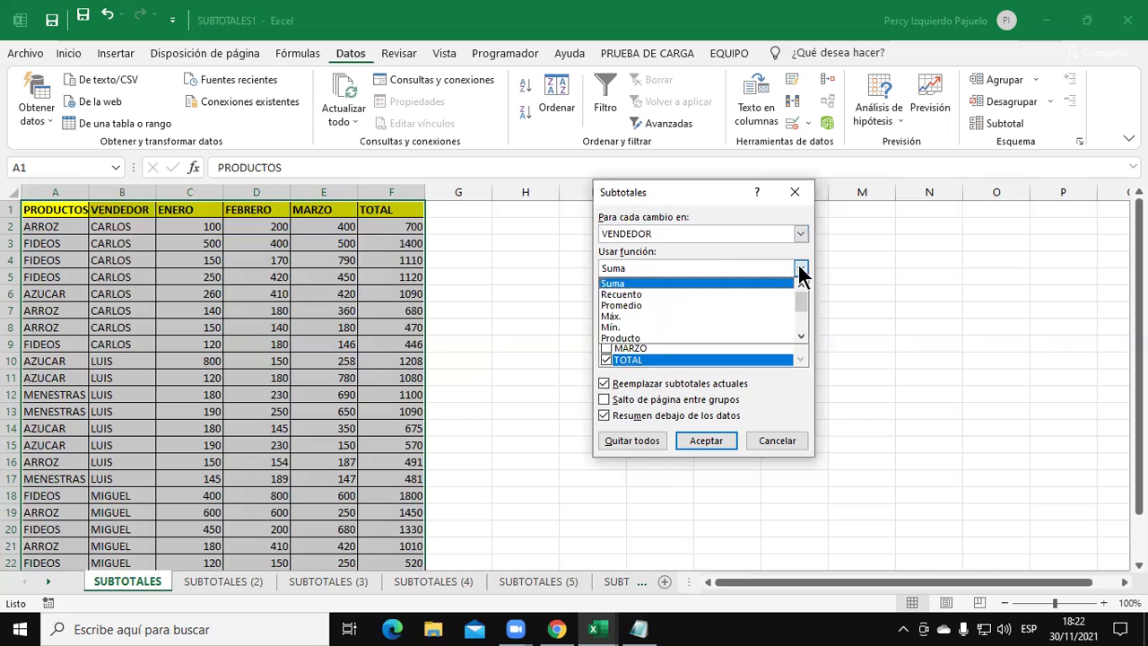
left_click(724, 285)
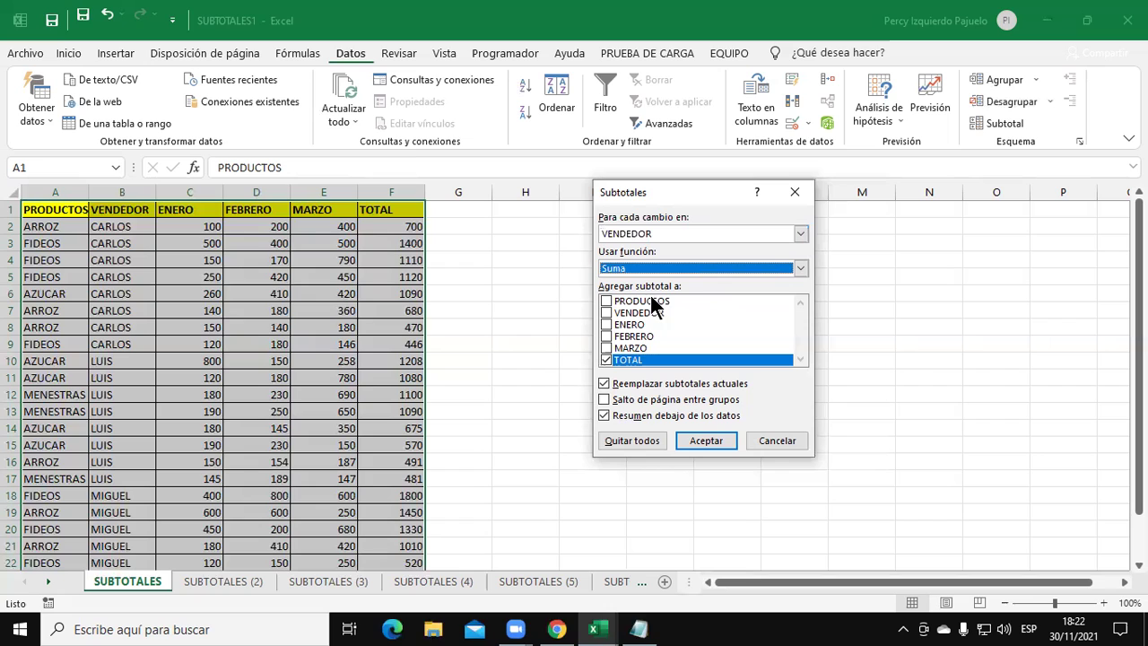
left_click(606, 356)
left_click(608, 325)
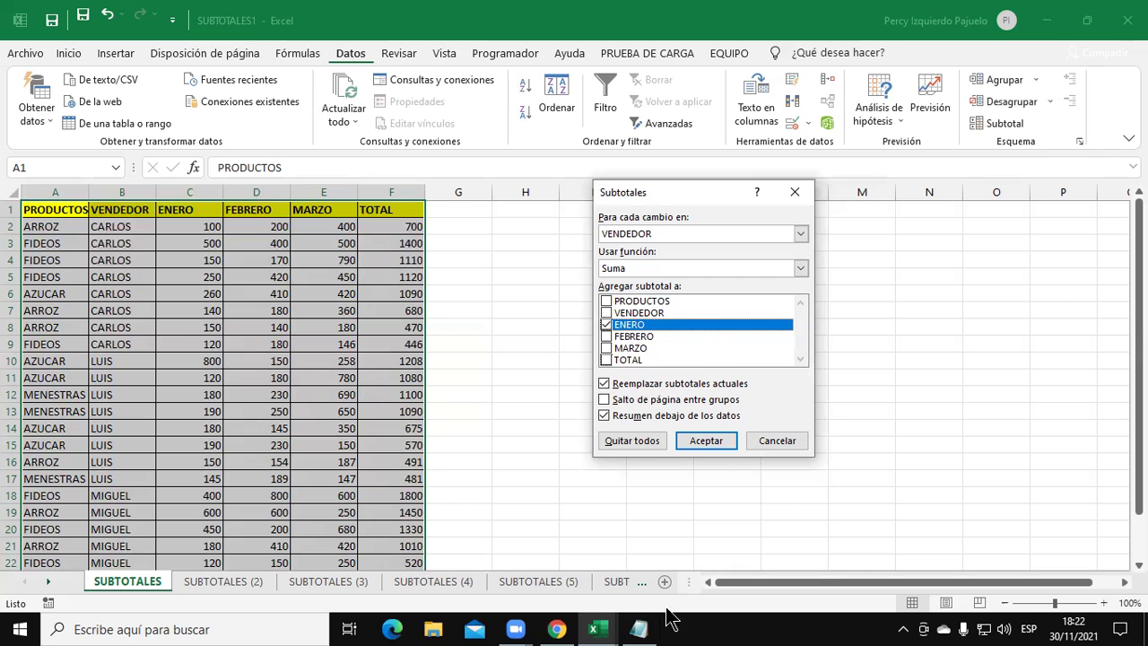
- Highlight "suma de los subtotales de las ventas de enero" in the Notepad note, then return to the SUBTOTALES1 workbook in Excel
left_click(638, 629)
mouse_move(542, 433)
left_mouse_down()
mouse_move(579, 434)
mouse_move(559, 433)
left_mouse_up()
left_click_drag(341, 433, 1121, 436)
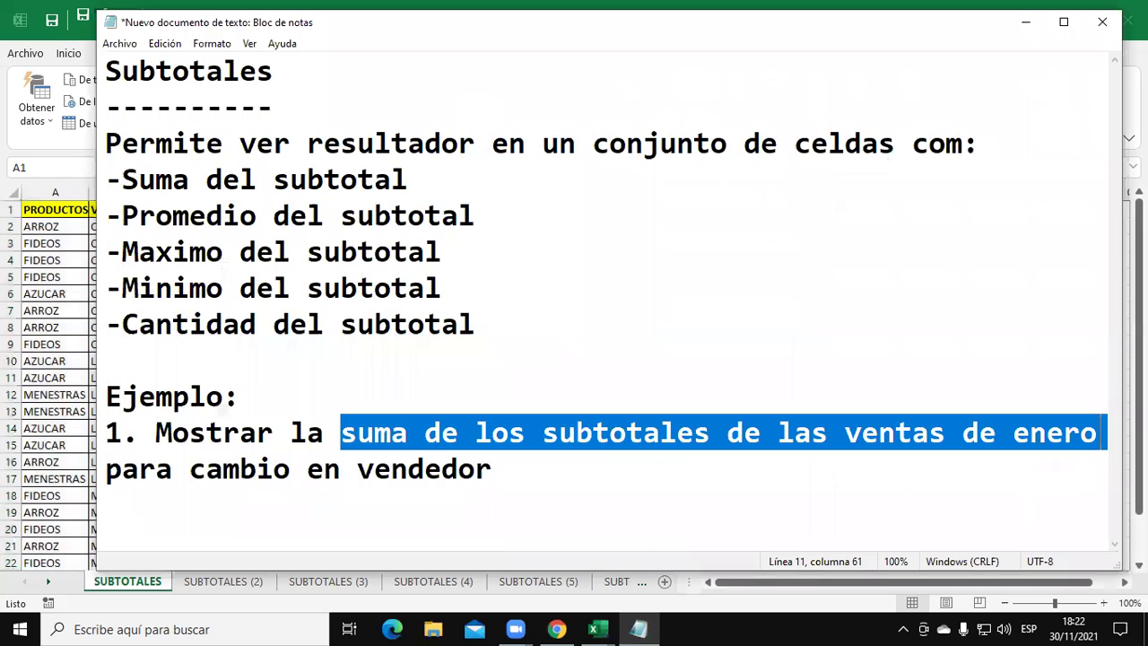
mouse_move(559, 621)
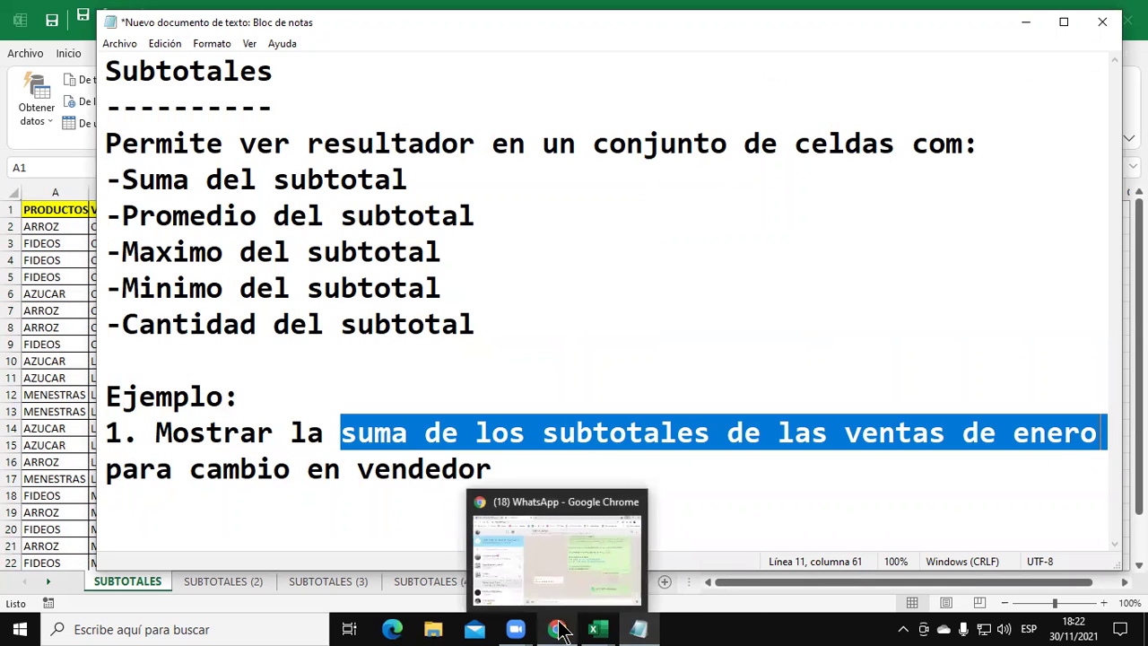
left_click(607, 628)
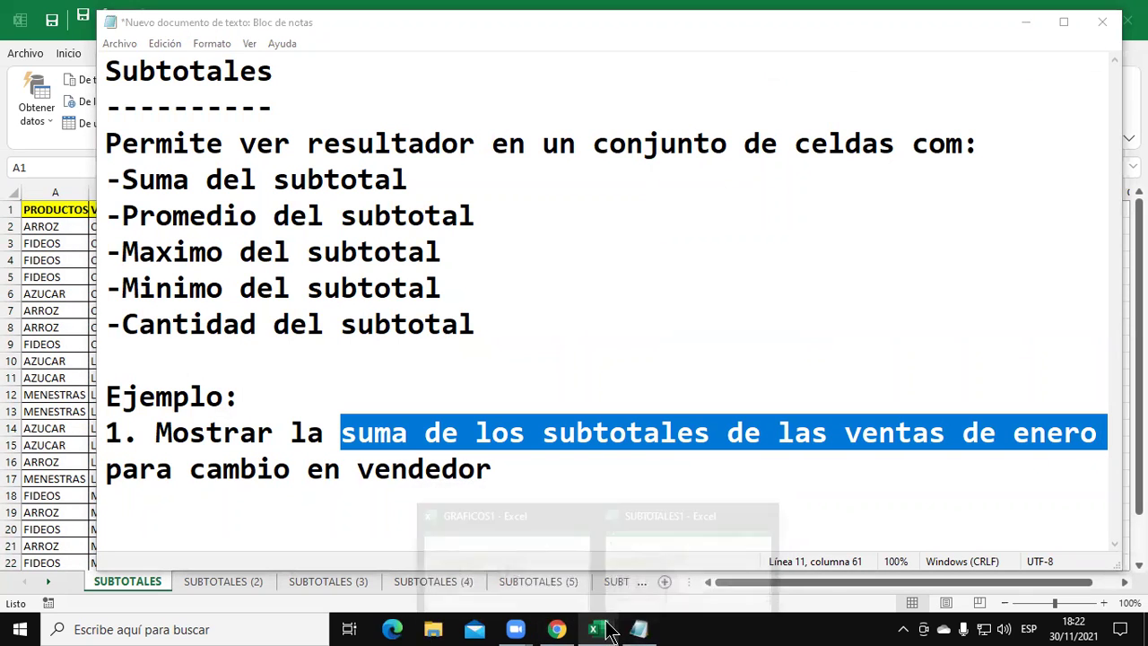
left_click(705, 583)
left_click(605, 324)
left_click(606, 324)
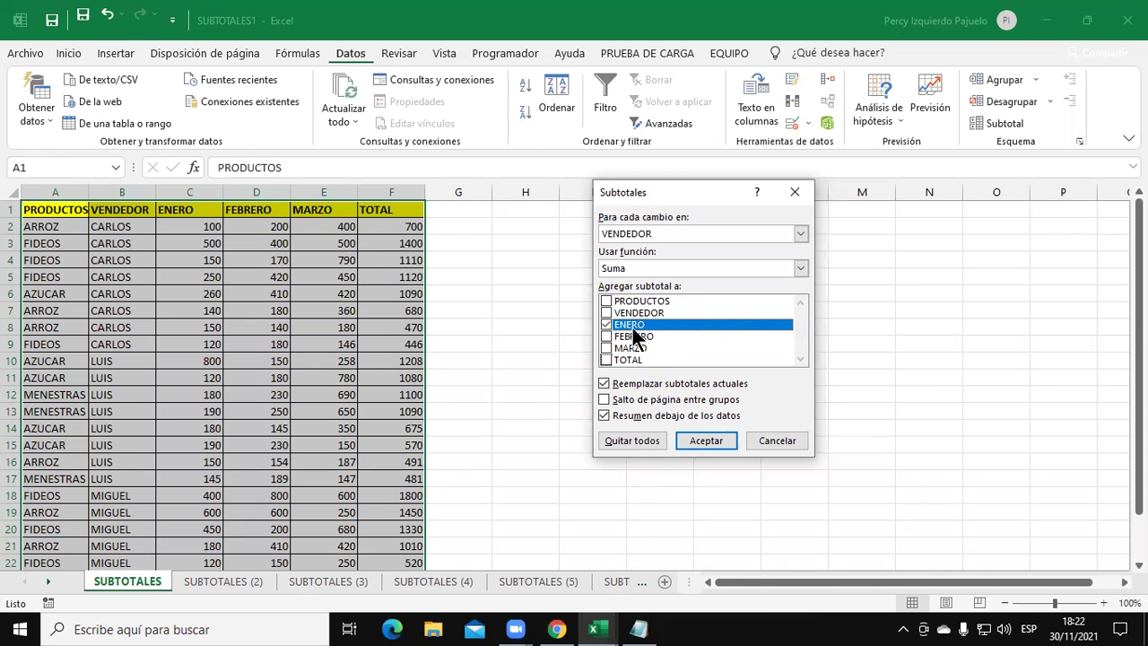
left_click(798, 233)
left_click(673, 258)
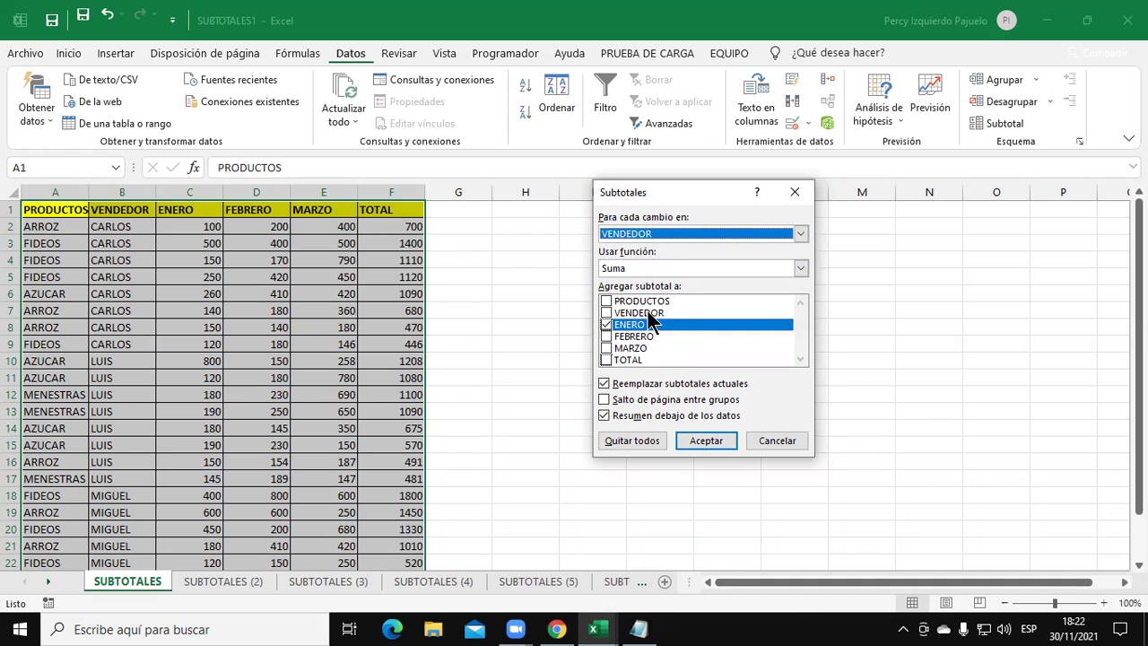
left_click(644, 266)
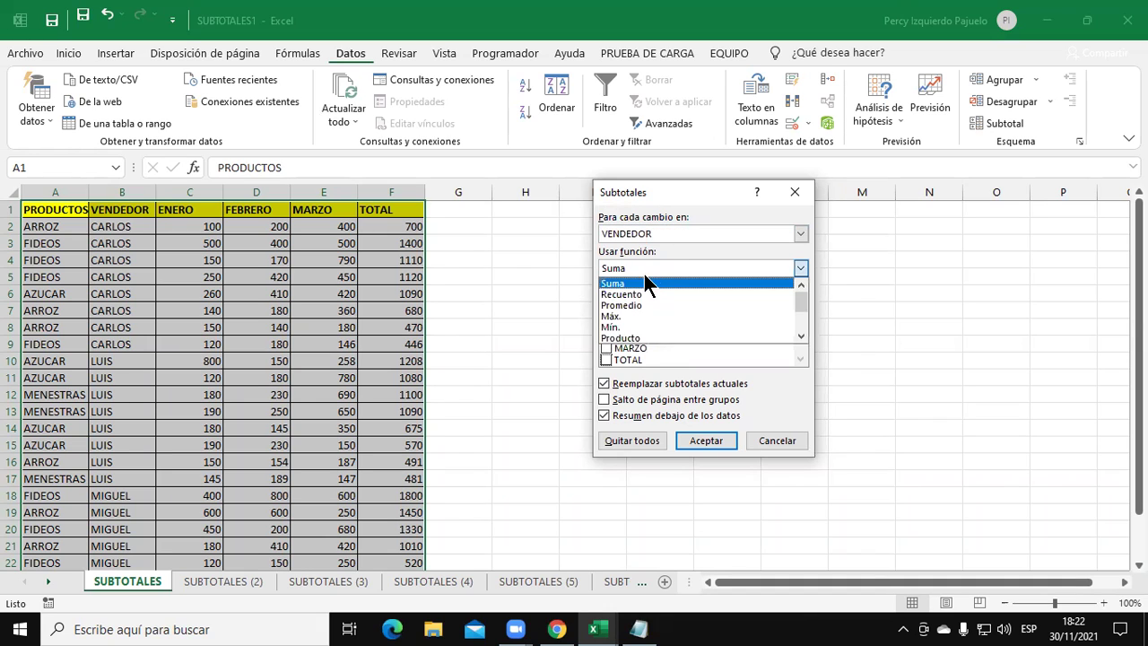
left_click(639, 280)
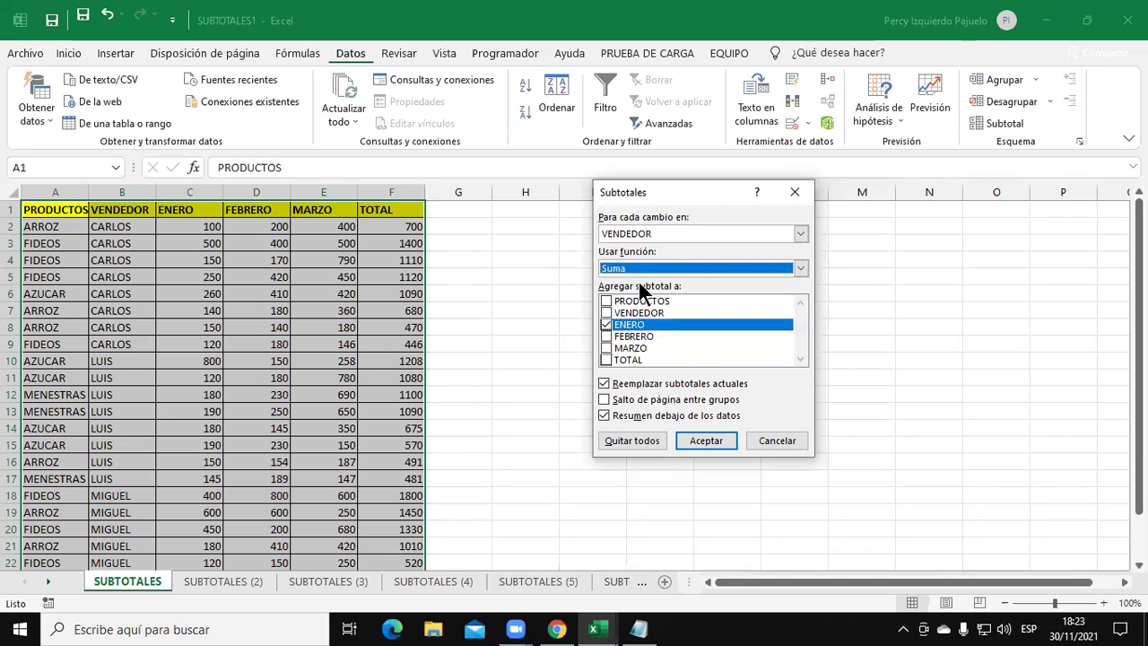
left_click(607, 325)
left_click(610, 327)
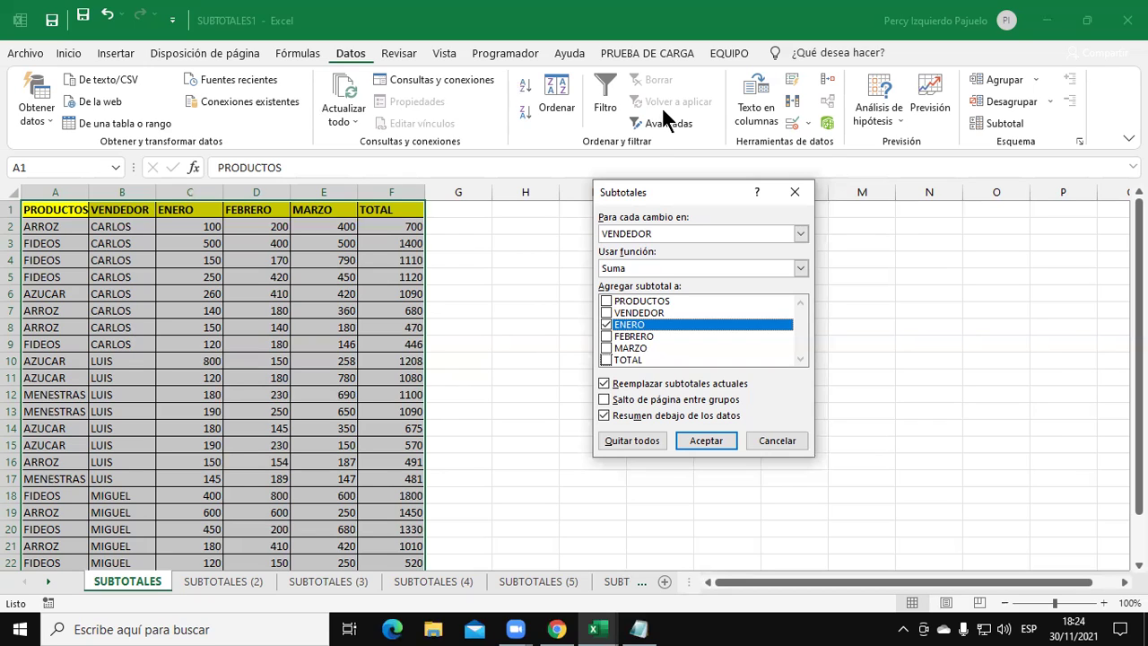
left_click(798, 193)
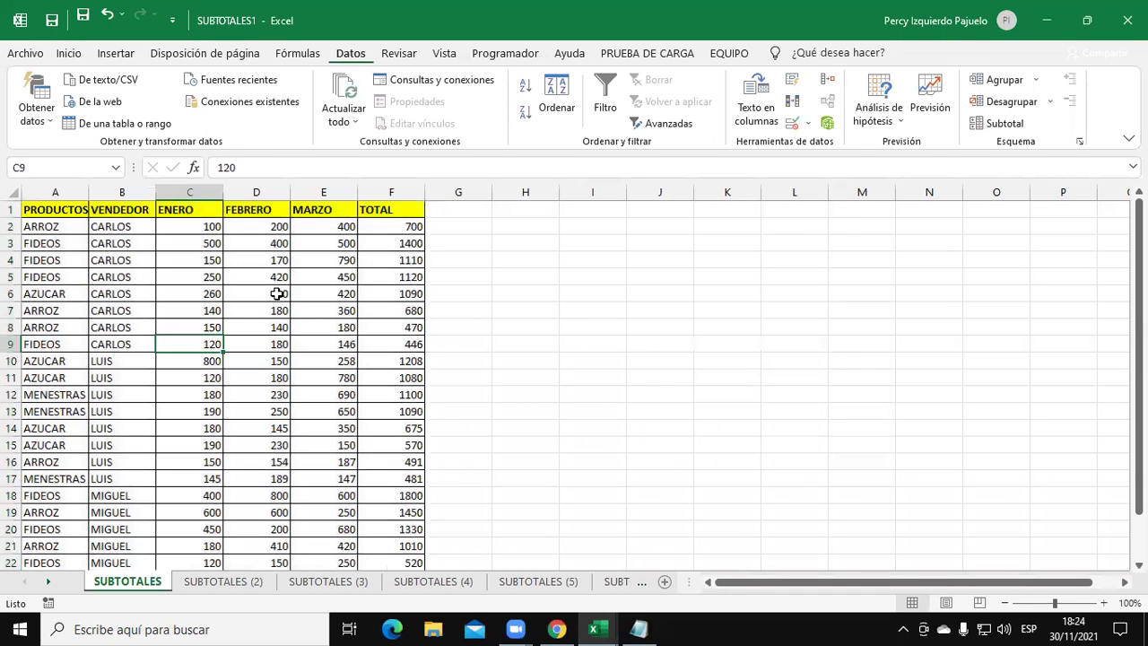
- Undo the VENDEDOR sort of the sales table and select an empty cell beside it
left_click(206, 307)
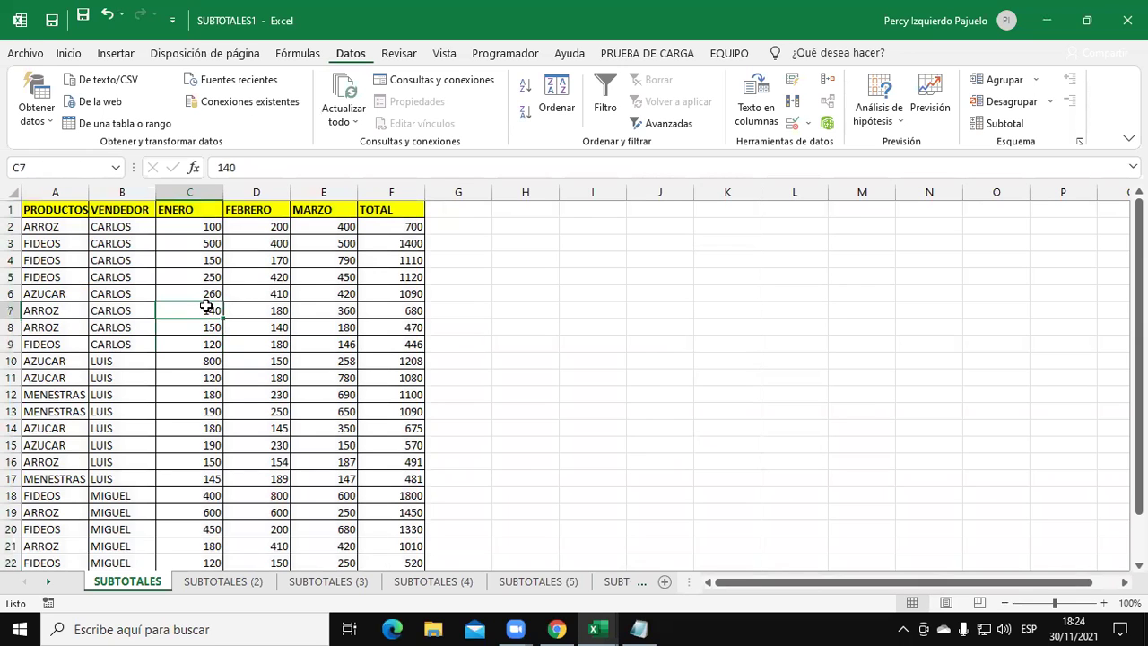
left_click(109, 26)
left_click(610, 366)
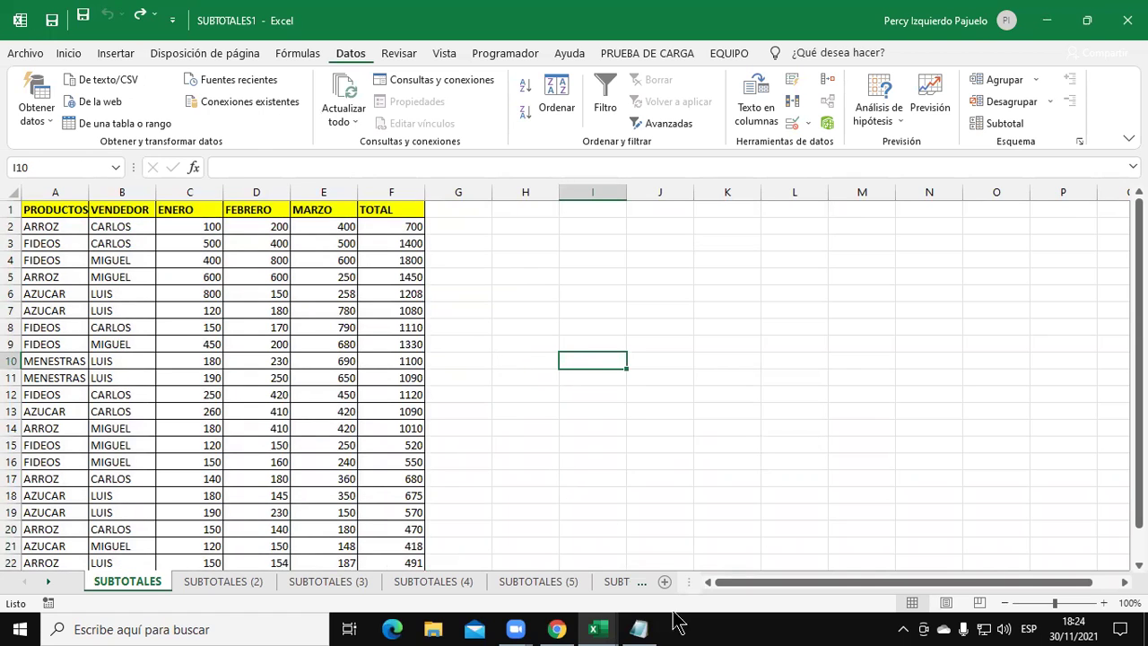
- Highlight "para cambio en vendedor" and its word "vendedor" in the Notepad note, then return to the sales table in Excel
left_click(641, 628)
left_click(527, 494)
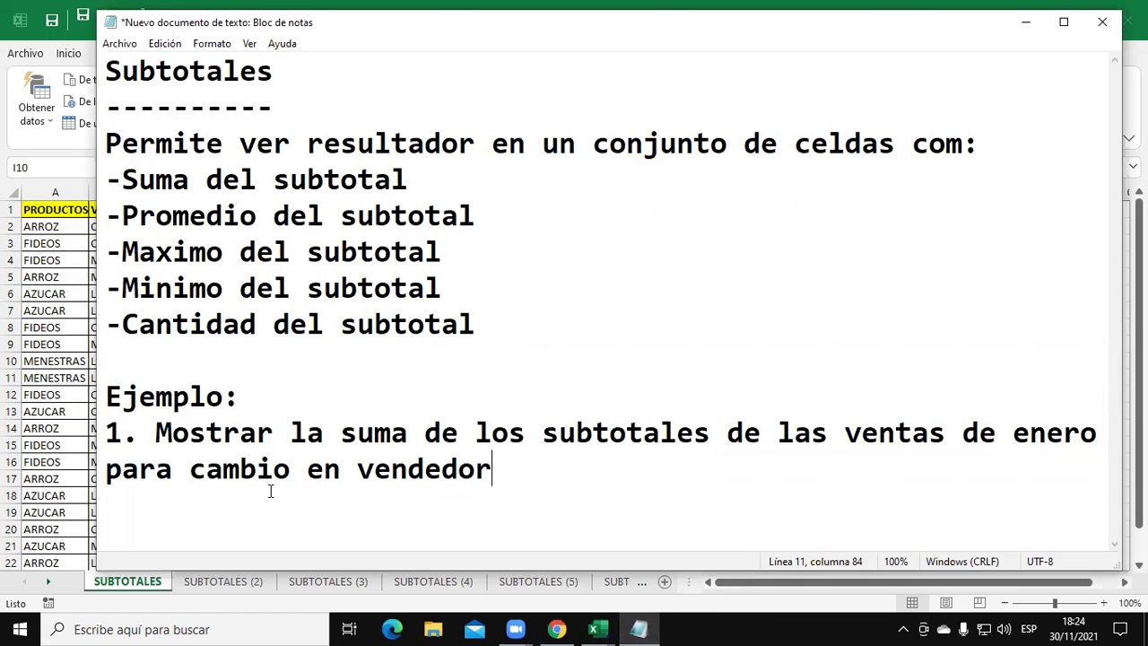
left_click_drag(105, 469, 541, 463)
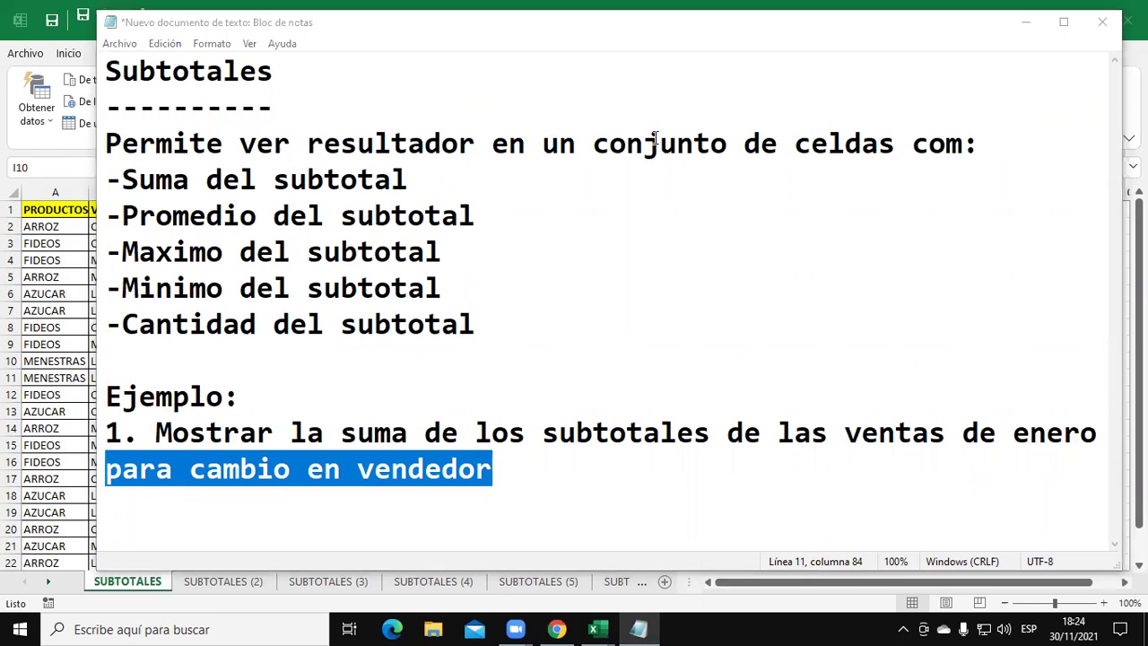
left_click_drag(505, 484, 342, 475)
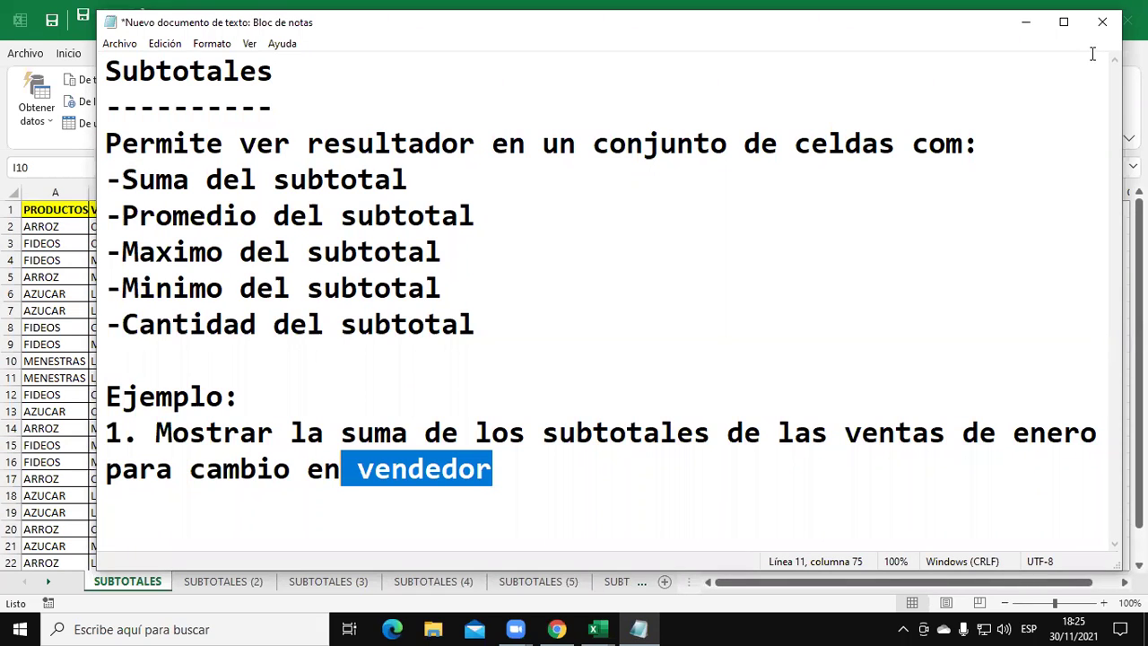
left_click(1023, 28)
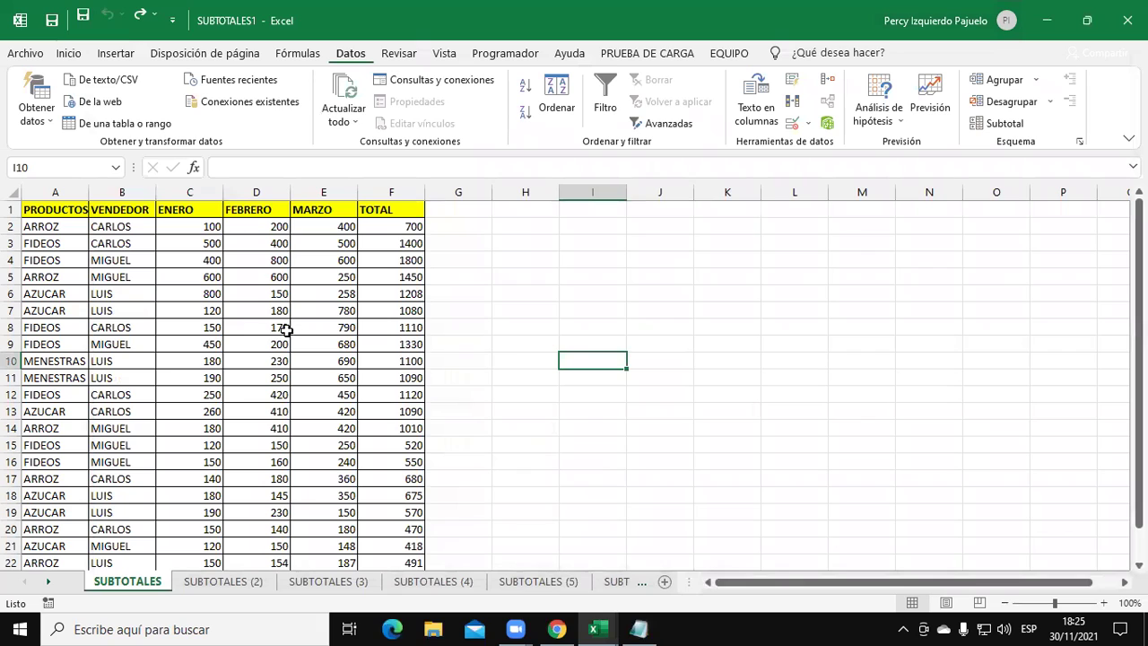
- Sort the sales table by VENDEDOR on cell values, from A to Z
left_click(206, 327)
left_click(138, 261)
left_click(172, 361)
left_click(145, 378)
left_click(189, 310)
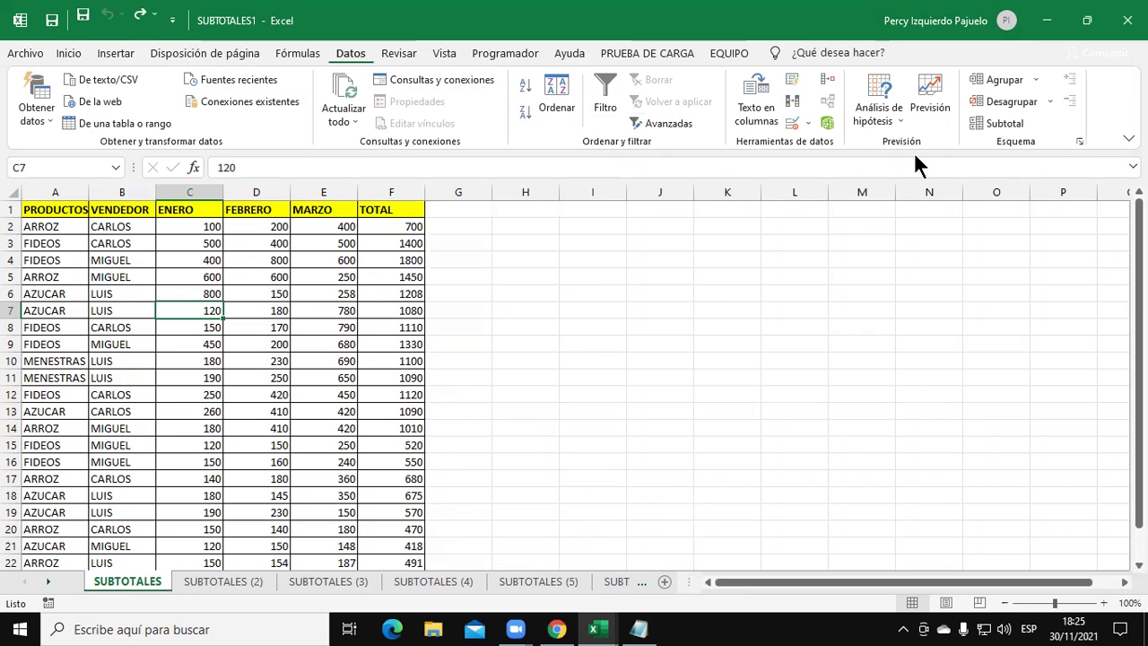
left_click(561, 89)
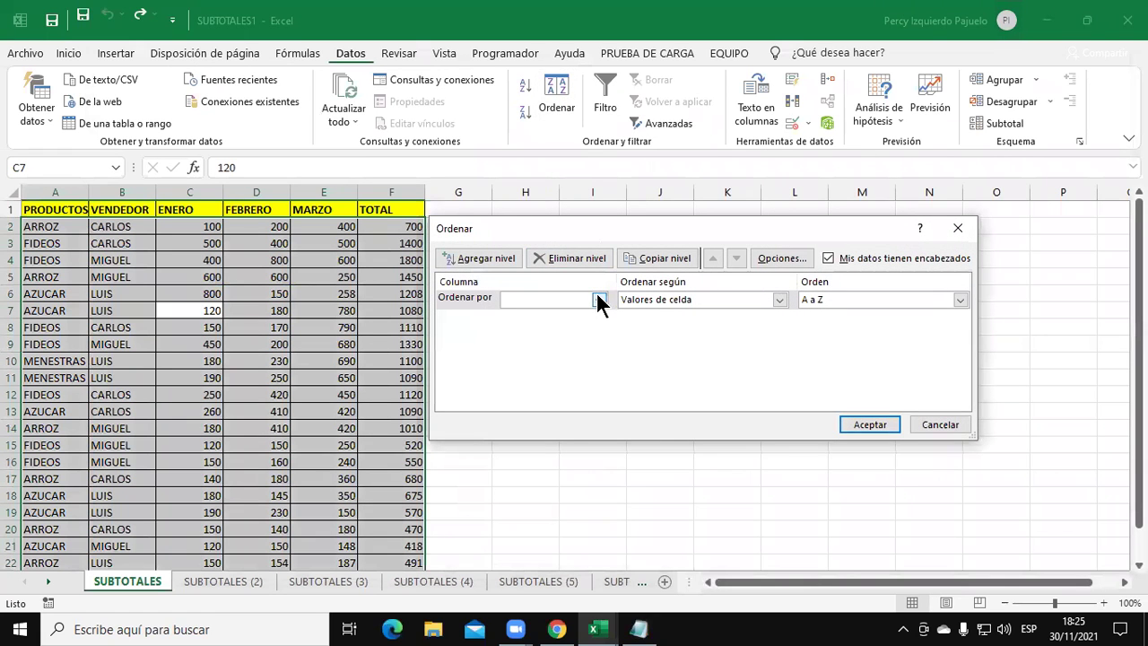
left_click(597, 298)
left_click(591, 326)
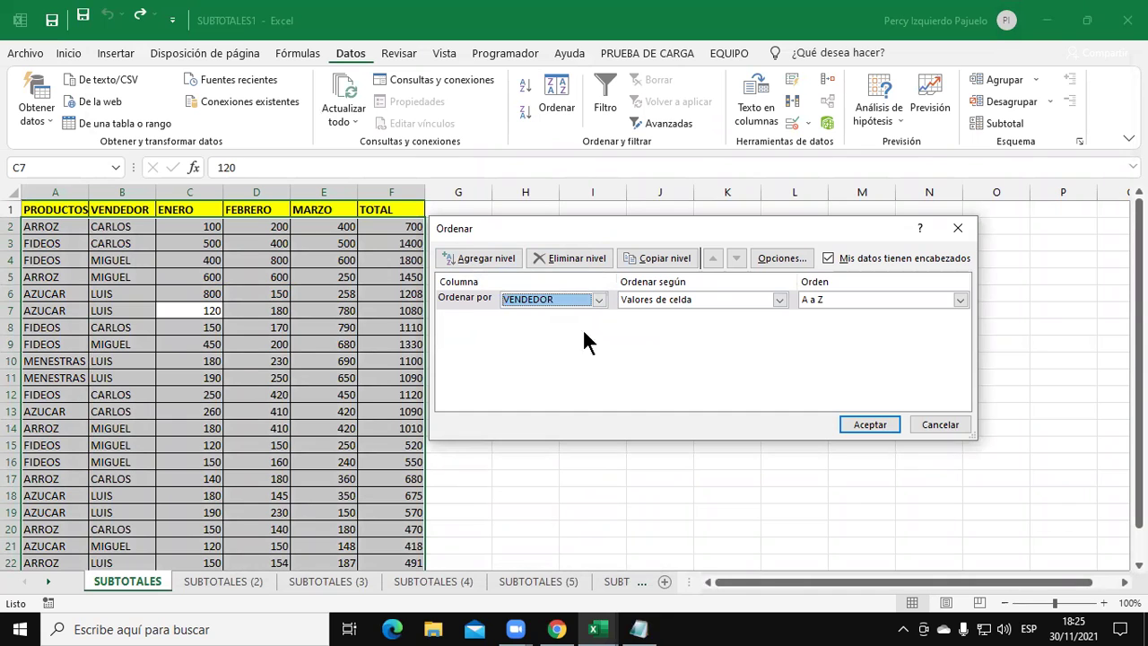
left_click(876, 423)
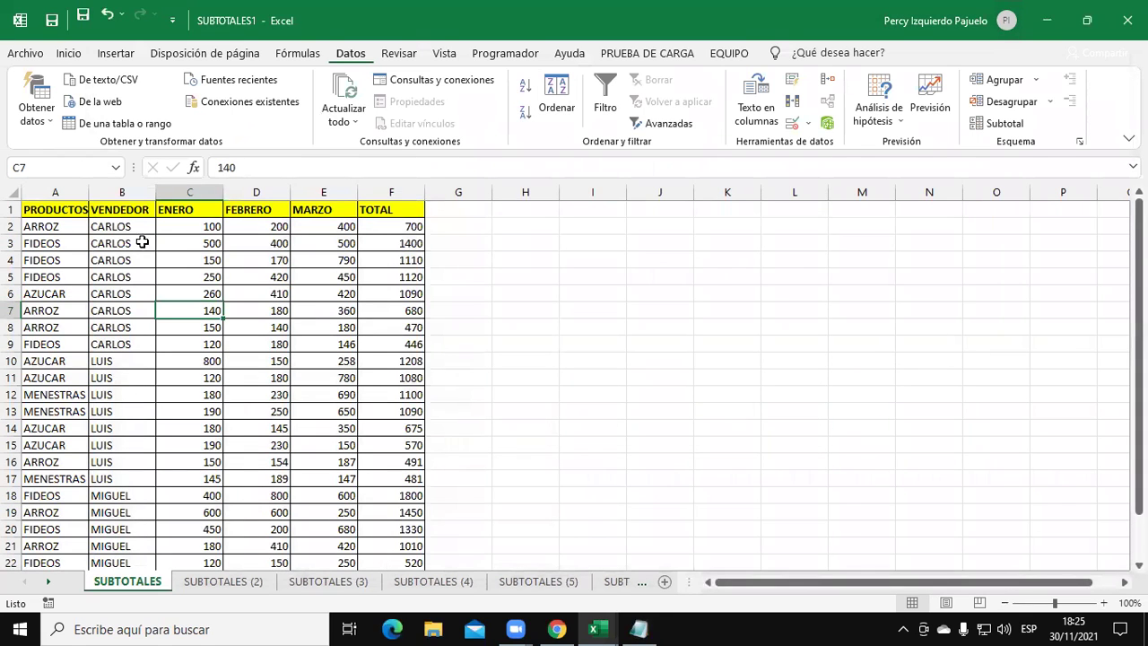
- Start a subtotal on the sorted sales table, calculated for each change in VENDEDOR
scroll(149, 417, "down", 3)
scroll(144, 400, "up", 3)
left_click(229, 342)
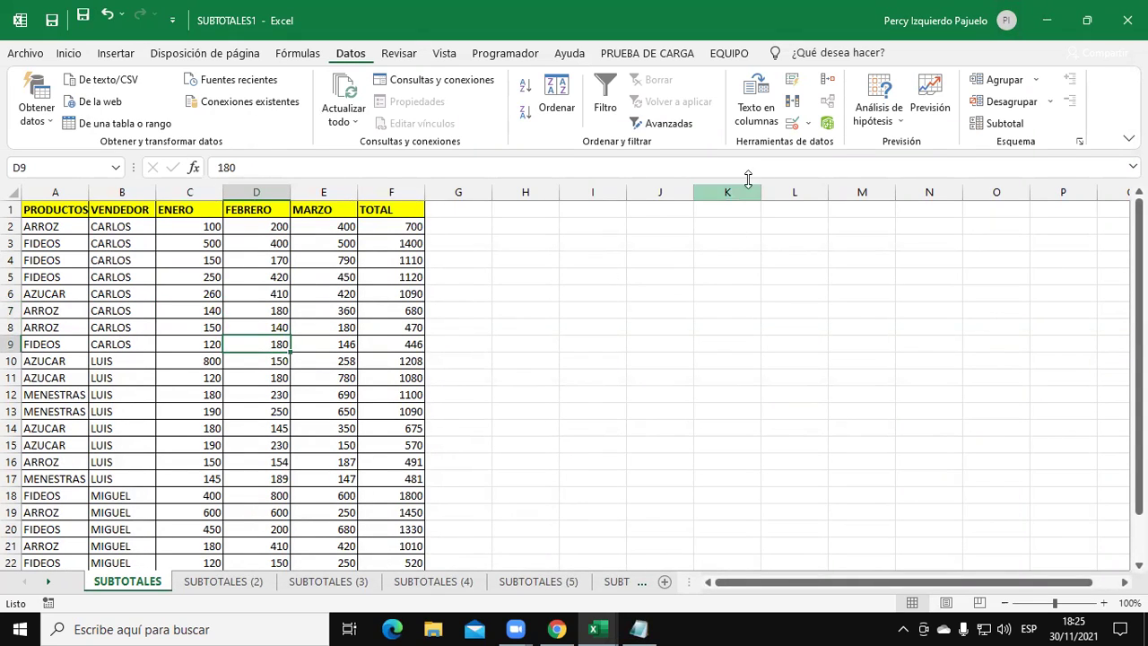
left_click(994, 122)
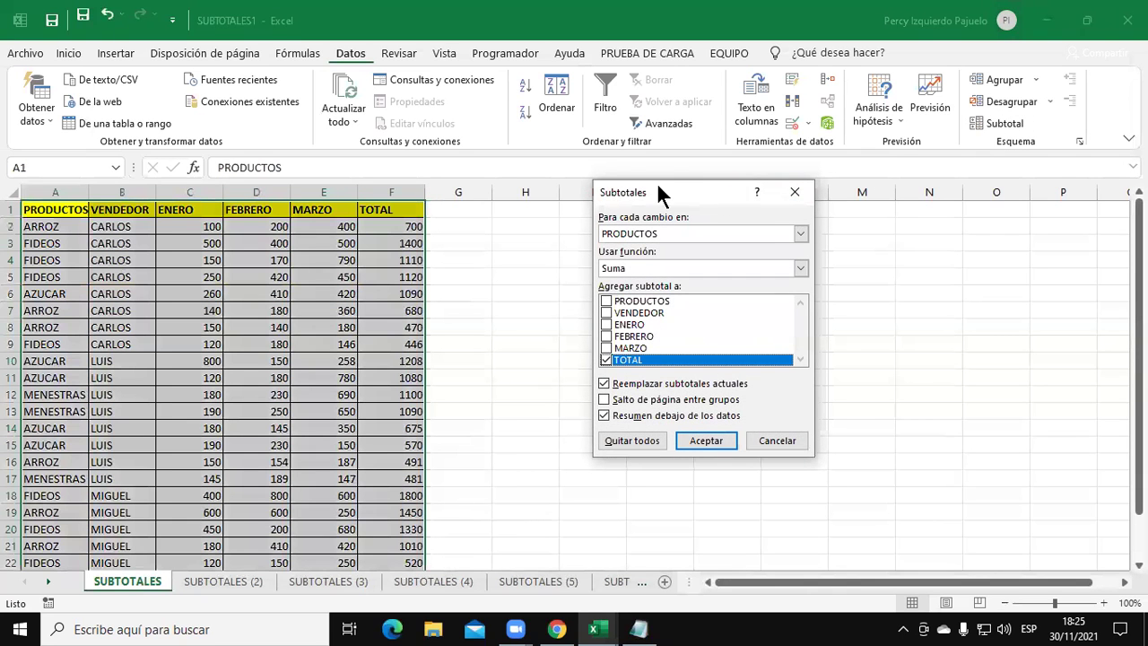
left_click_drag(658, 192, 604, 130)
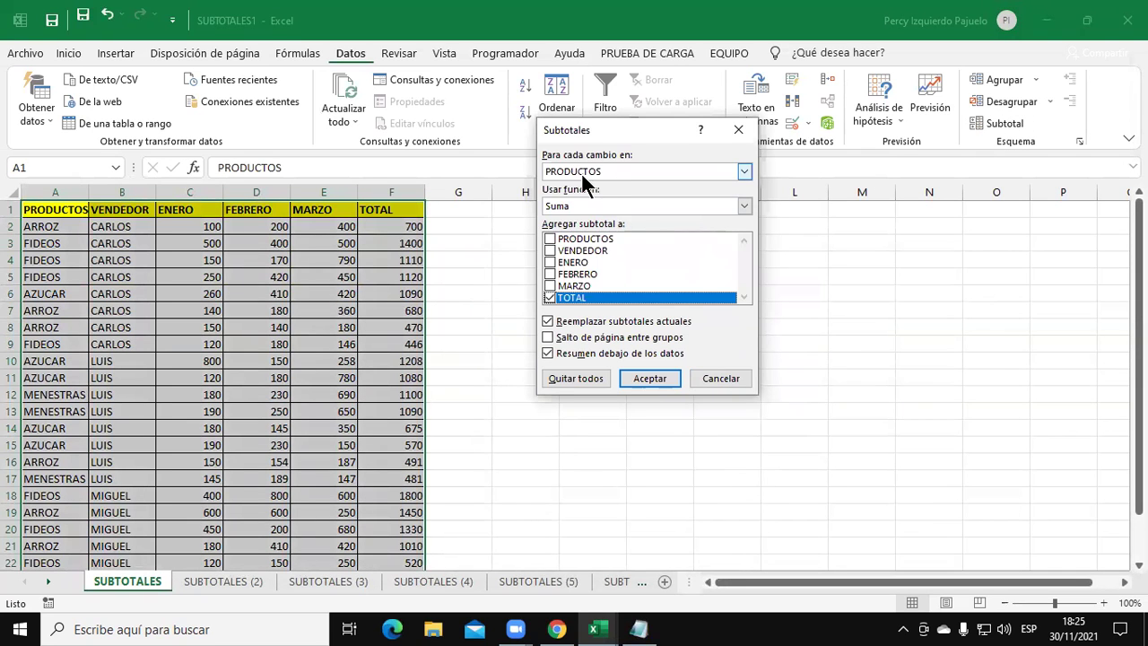
left_click(744, 170)
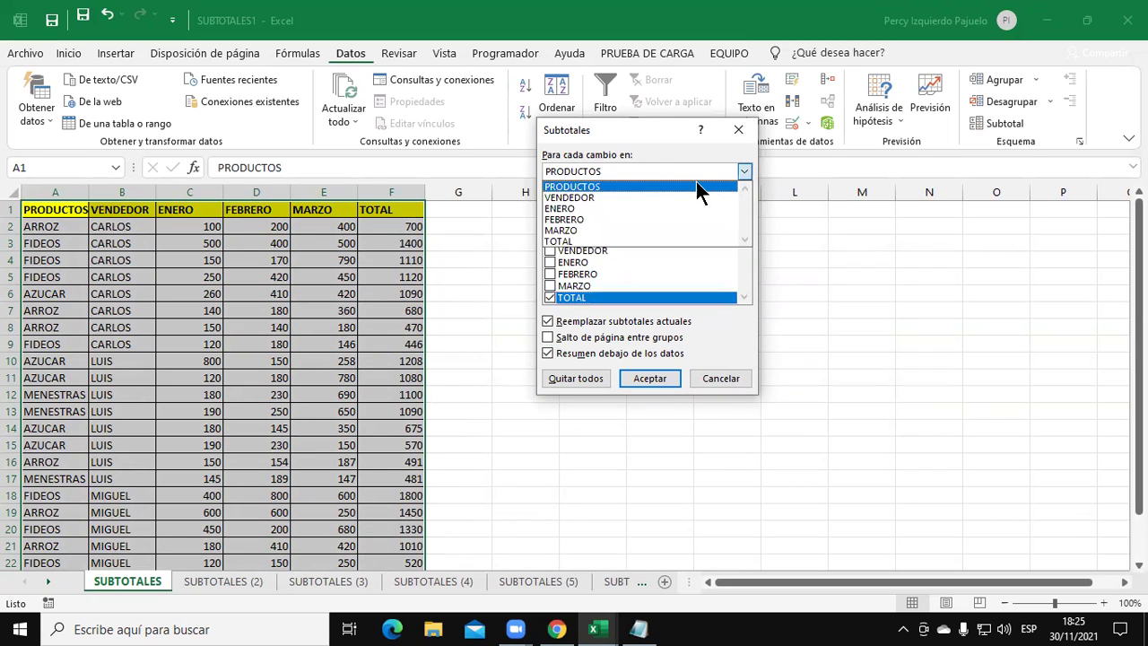
left_click(614, 197)
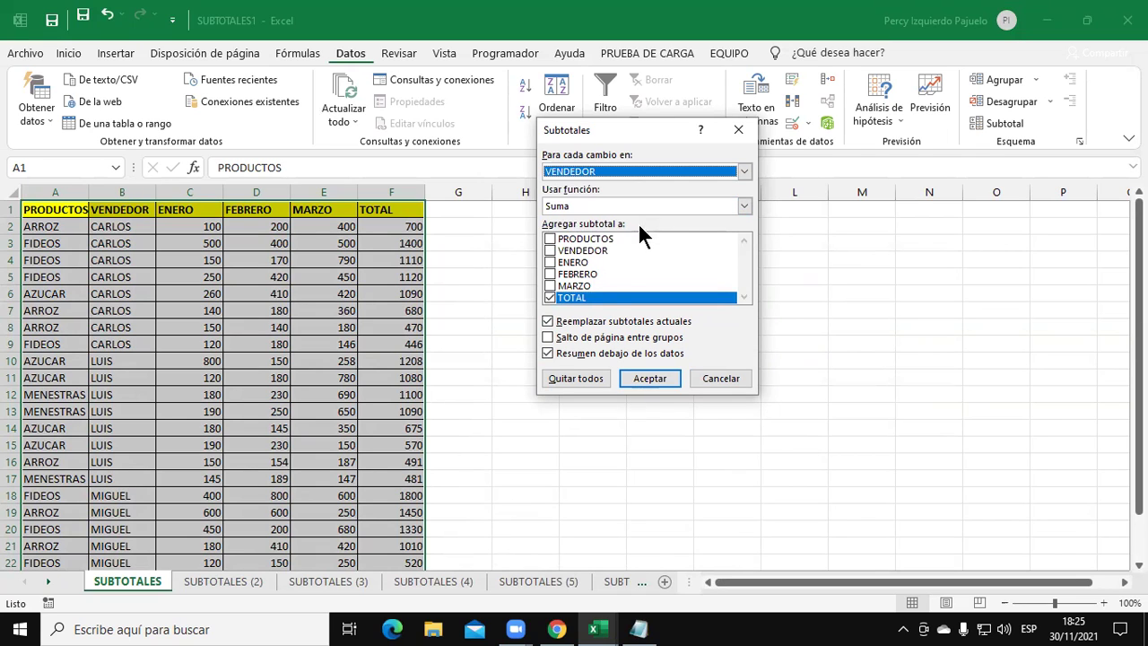
- Highlight "suma de los subtotales de las ventas de enero" in the Notepad note, then minimize Notepad
left_click(639, 629)
left_click_drag(345, 432, 1097, 433)
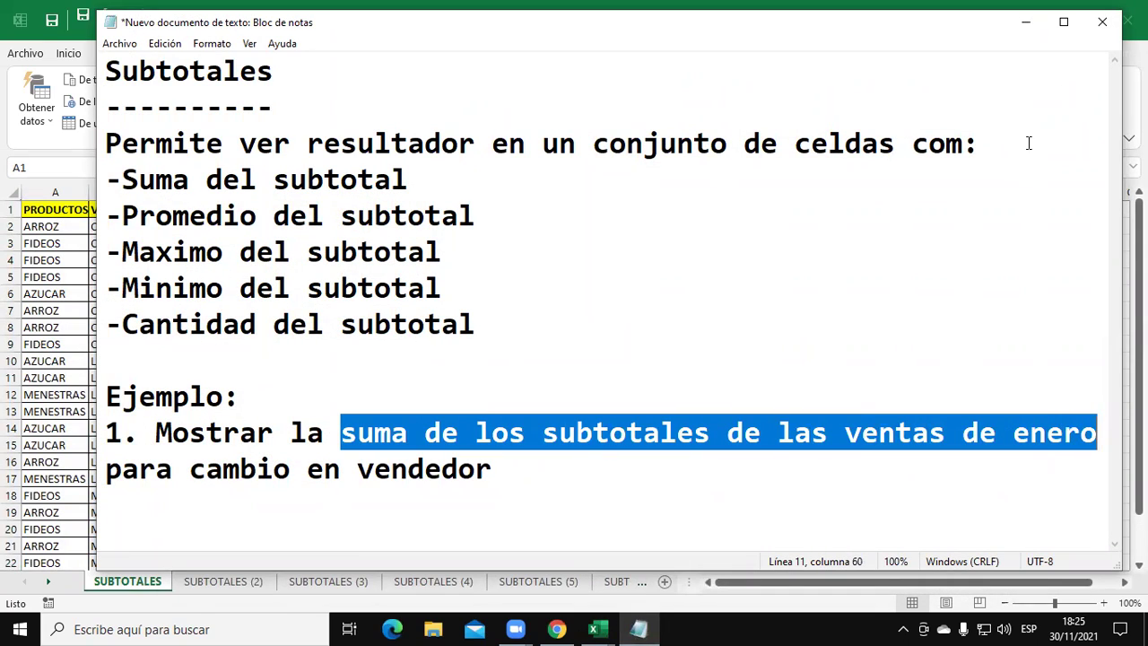
left_click(1025, 22)
- Complete the subtotal by vendedor using the Suma function on ENERO only, leaving TOTAL unselected
left_click(628, 208)
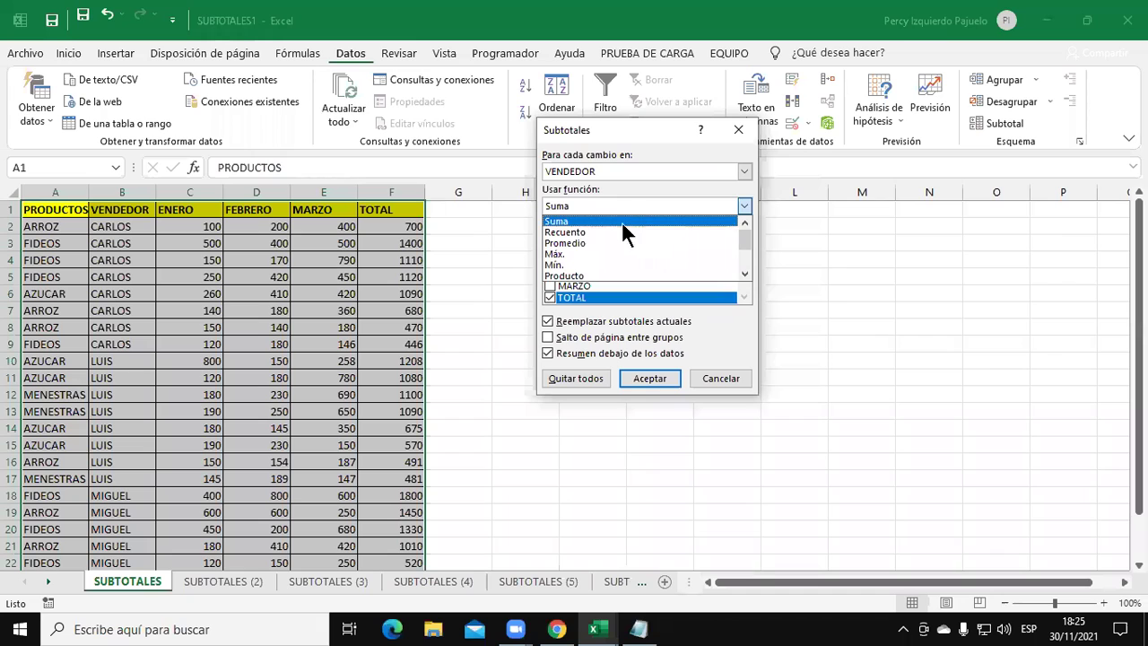
left_click(608, 219)
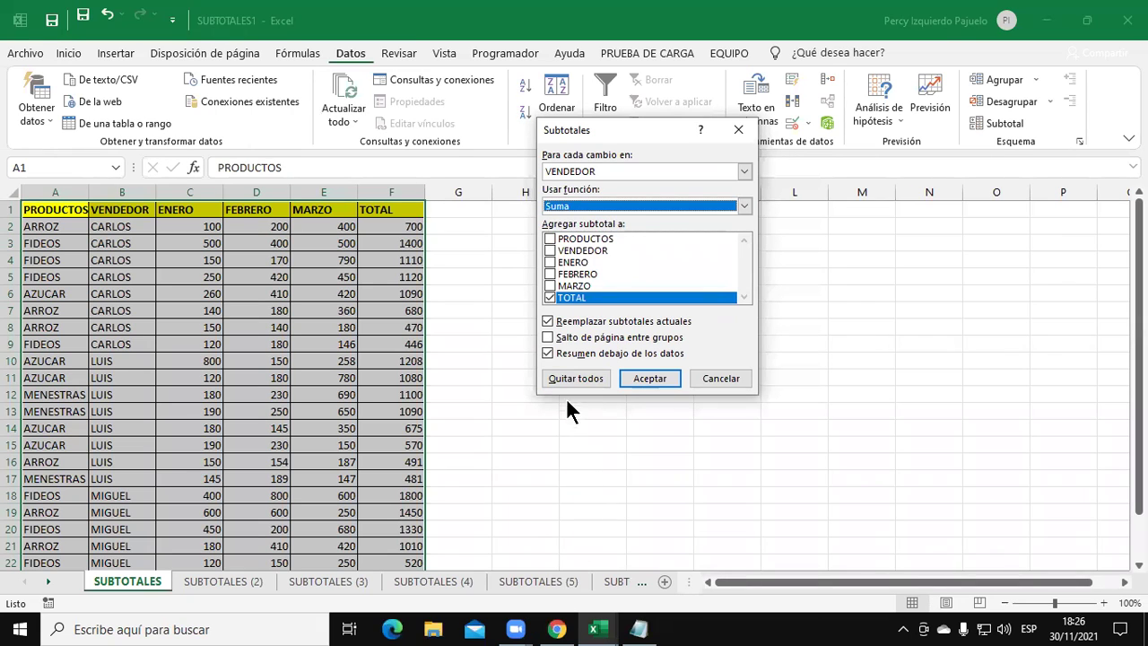
left_click(549, 296)
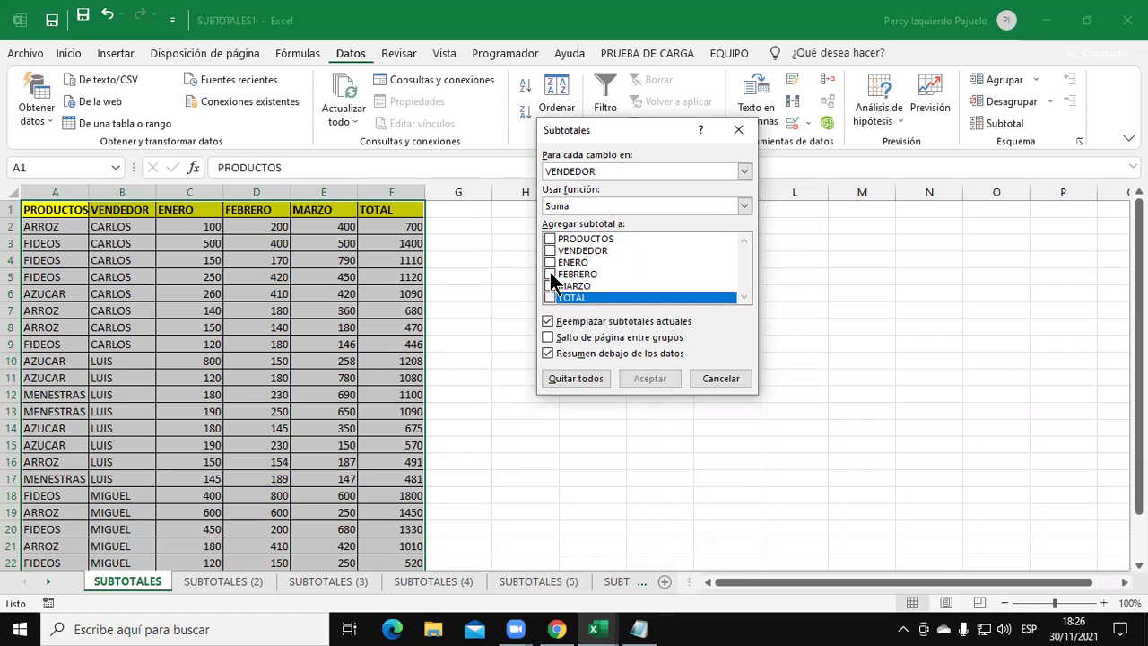
left_click(550, 261)
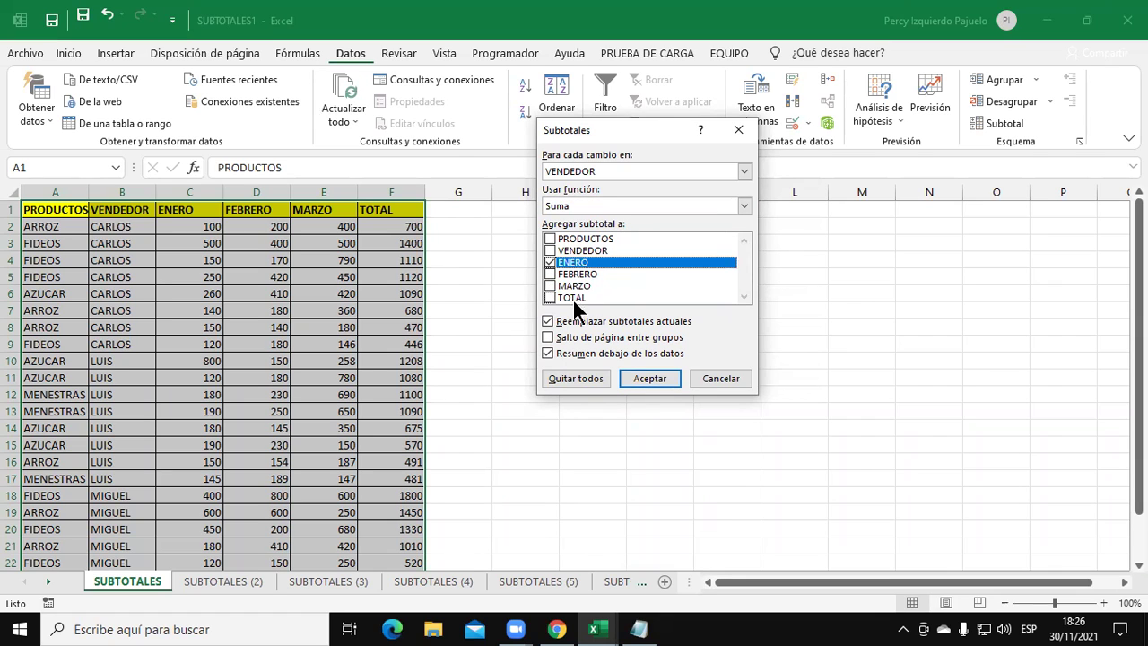
left_click(650, 377)
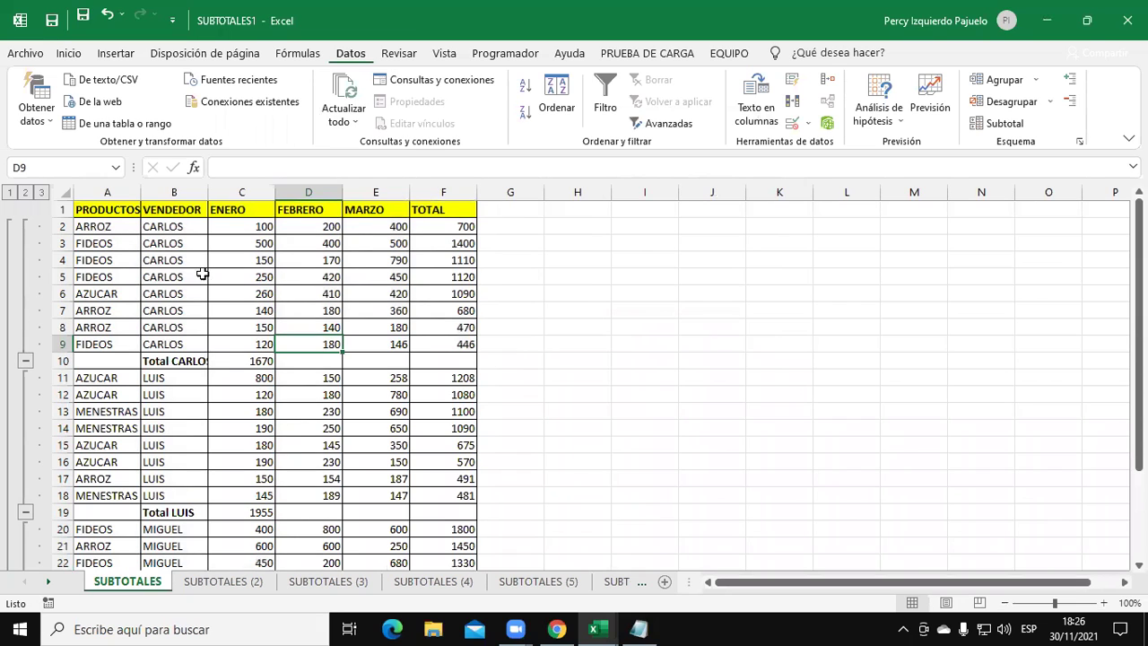
- Collapse the outline to the grand total and expand it to the vendedor subtotals, widening the VENDEDOR column to fit its labels
left_click(9, 192)
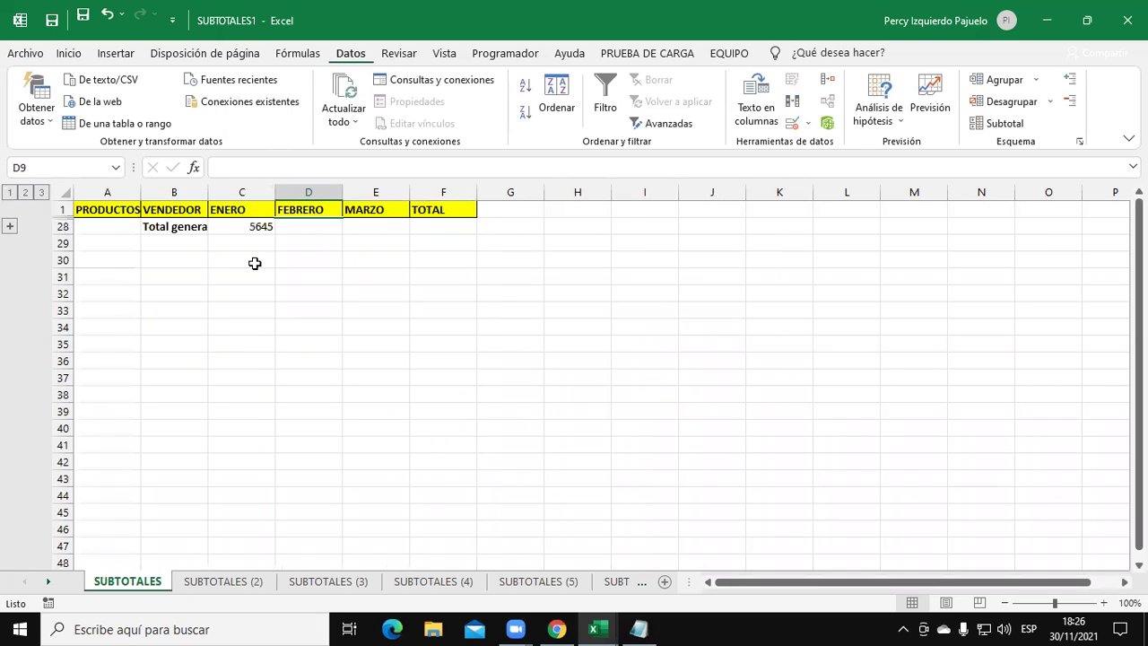
left_click(257, 226)
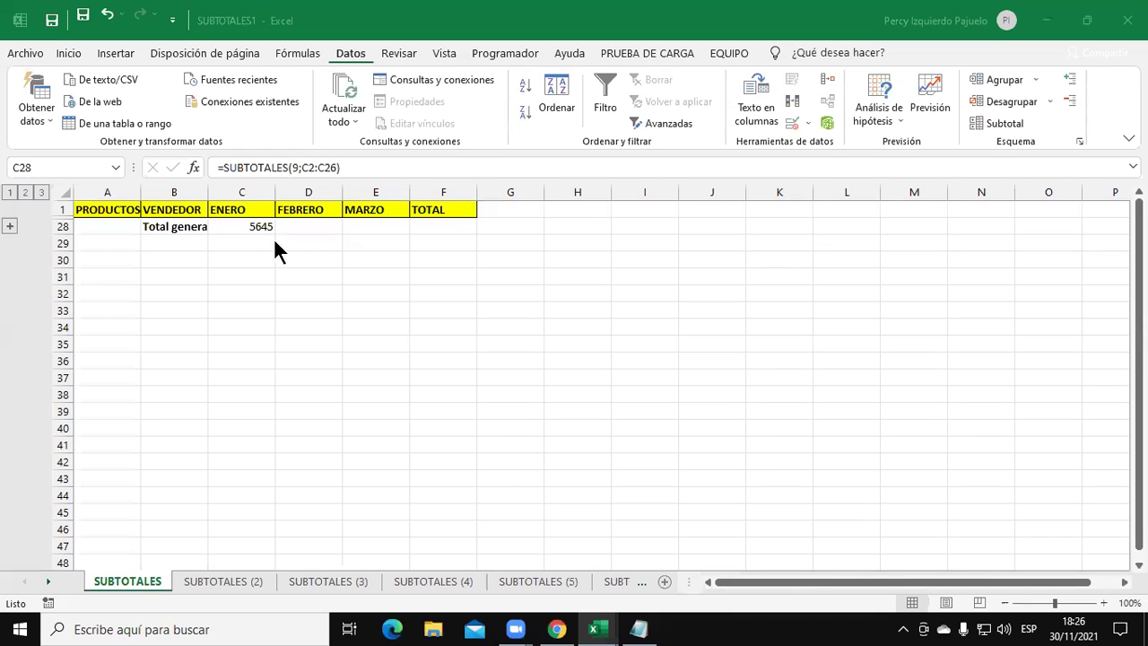
left_click(26, 192)
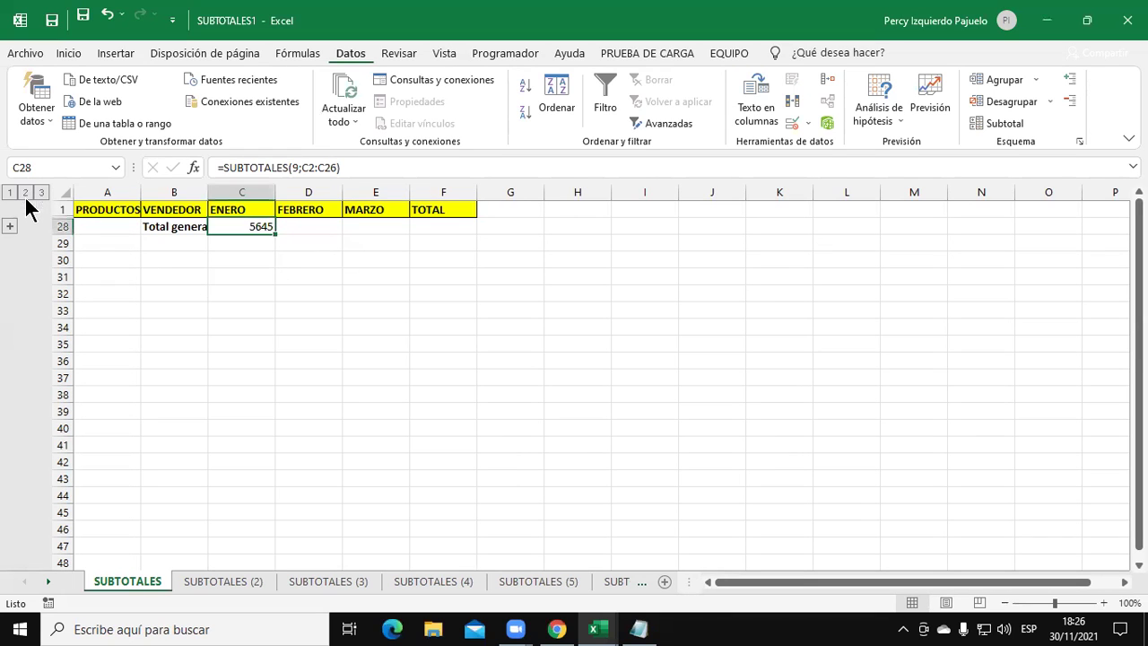
left_click(25, 192)
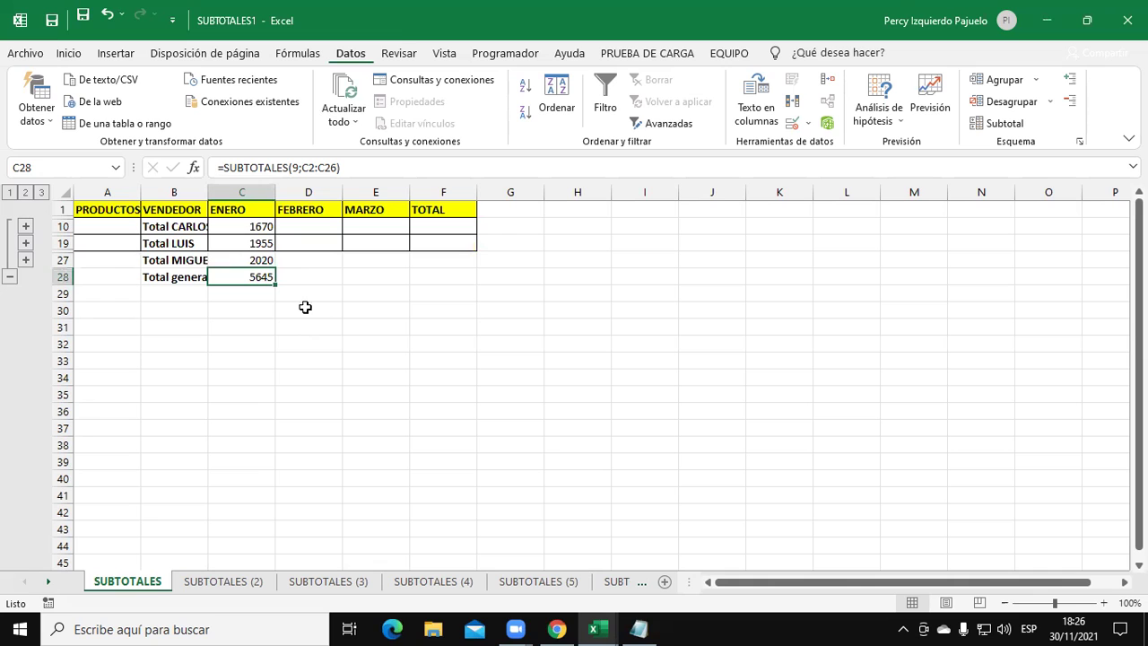
left_click_drag(209, 192, 286, 244)
left_click_drag(197, 261, 274, 260)
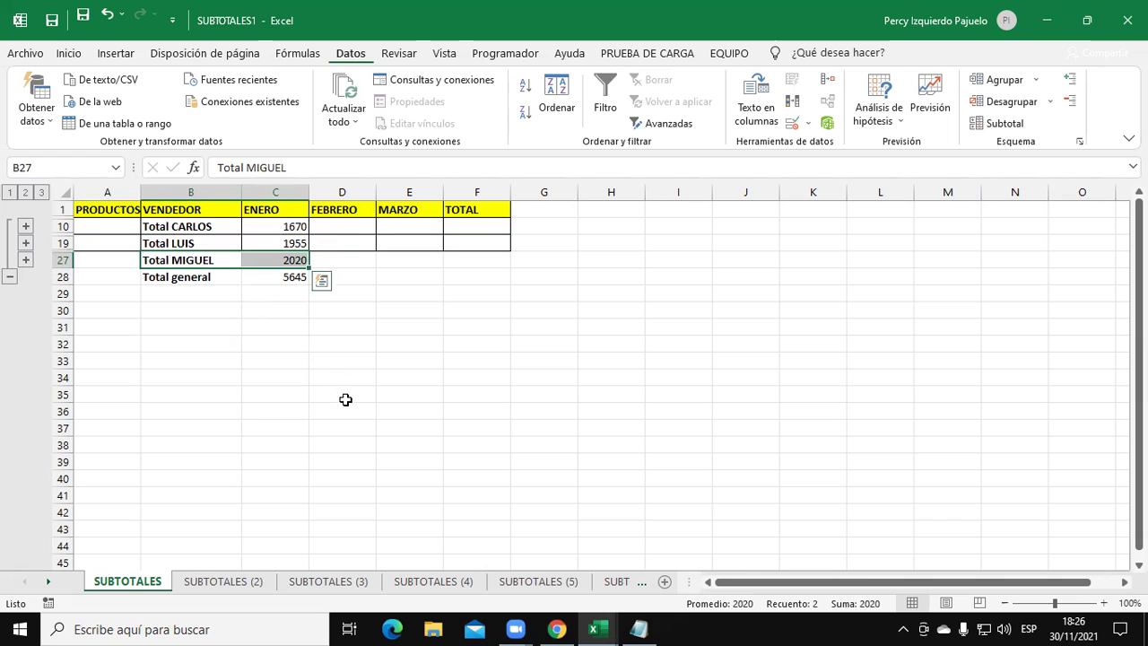
- Expand the outline to all detail rows and compare the first vendedor's ENERO sales in rows 2 to 9 with the subtotal in C10
left_click(43, 192)
scroll(380, 322, "down", 1)
scroll(380, 323, "up", 1)
left_click_drag(152, 362, 475, 360)
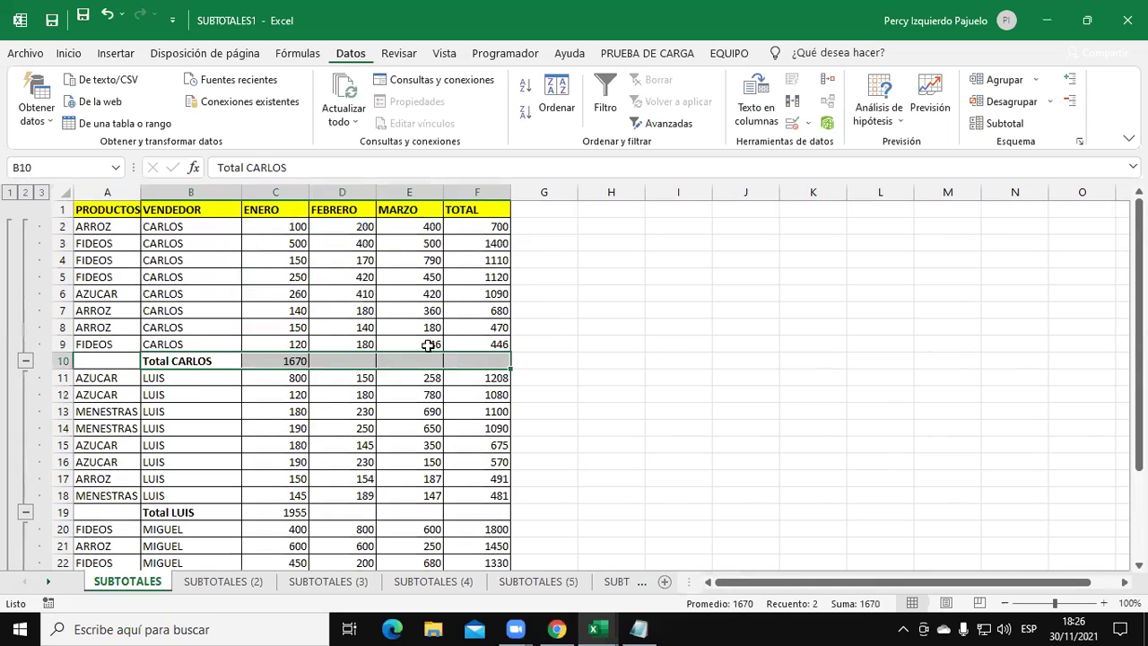
left_click_drag(162, 224, 485, 345)
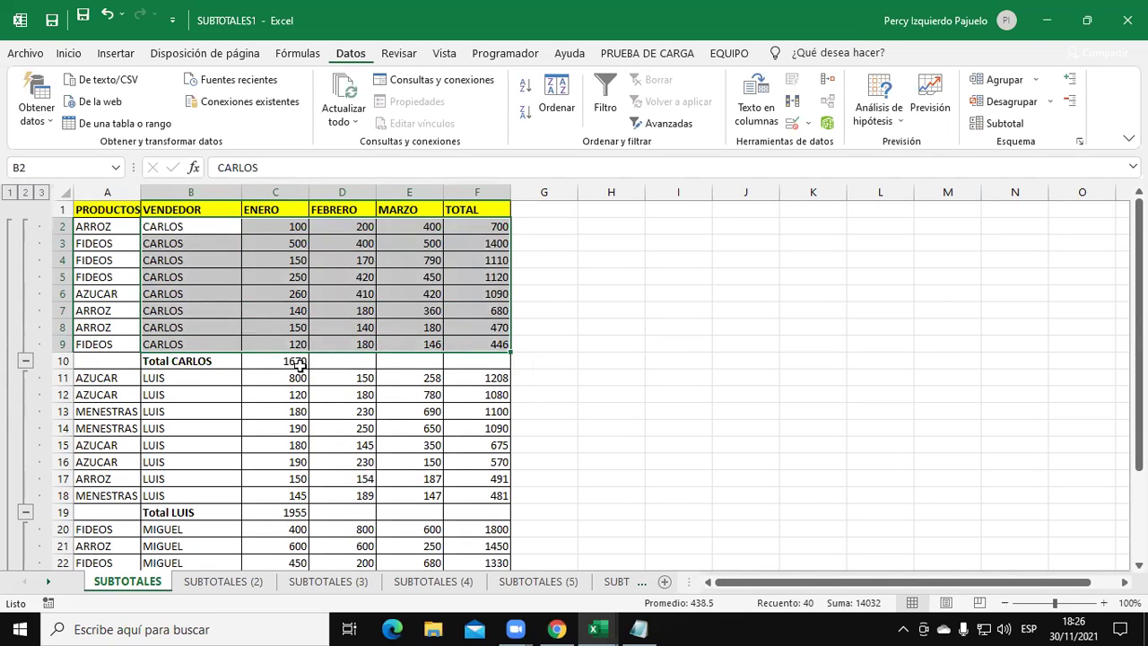
left_click(291, 361)
left_click_drag(161, 229, 298, 350)
left_click(299, 361)
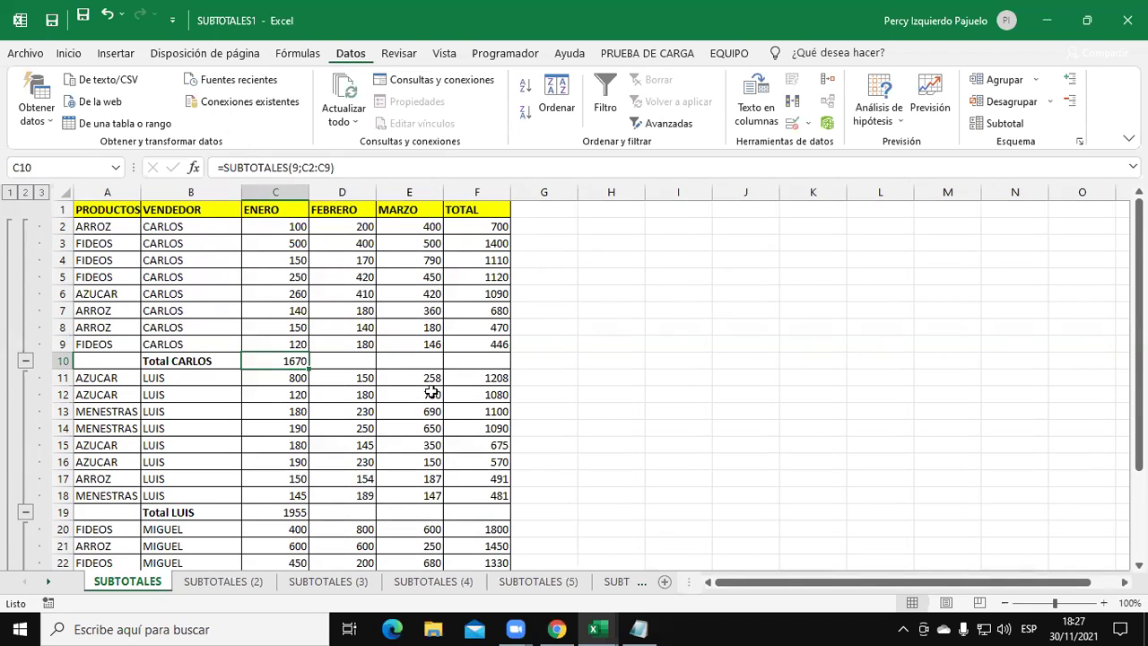
- Compare the last vendedor's ENERO sales in rows 20 to 26 with the subtotal in C27
scroll(377, 395, "down", 3)
scroll(323, 379, "up", 3)
scroll(305, 350, "down", 1)
scroll(300, 359, "down", 4)
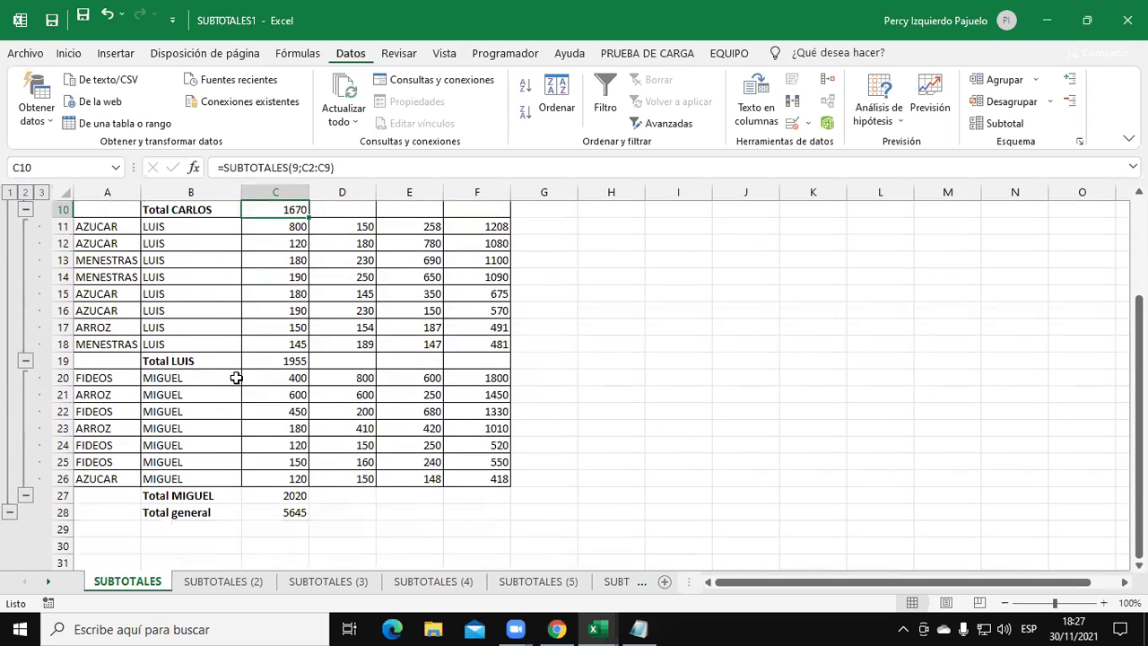
left_click(288, 395)
left_click_drag(159, 274, 297, 374)
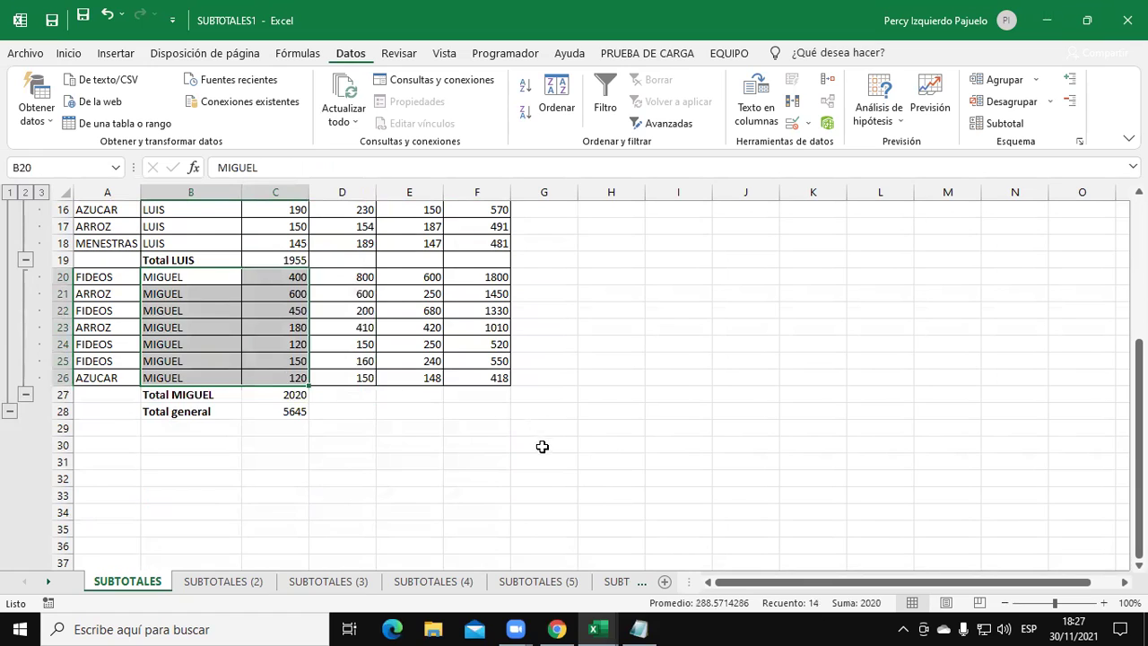
- Examine the ENERO subtotals of the first two vendedores in C10 and C19 and the grand total in C28
scroll(709, 471, "up", 4)
scroll(708, 476, "up", 1)
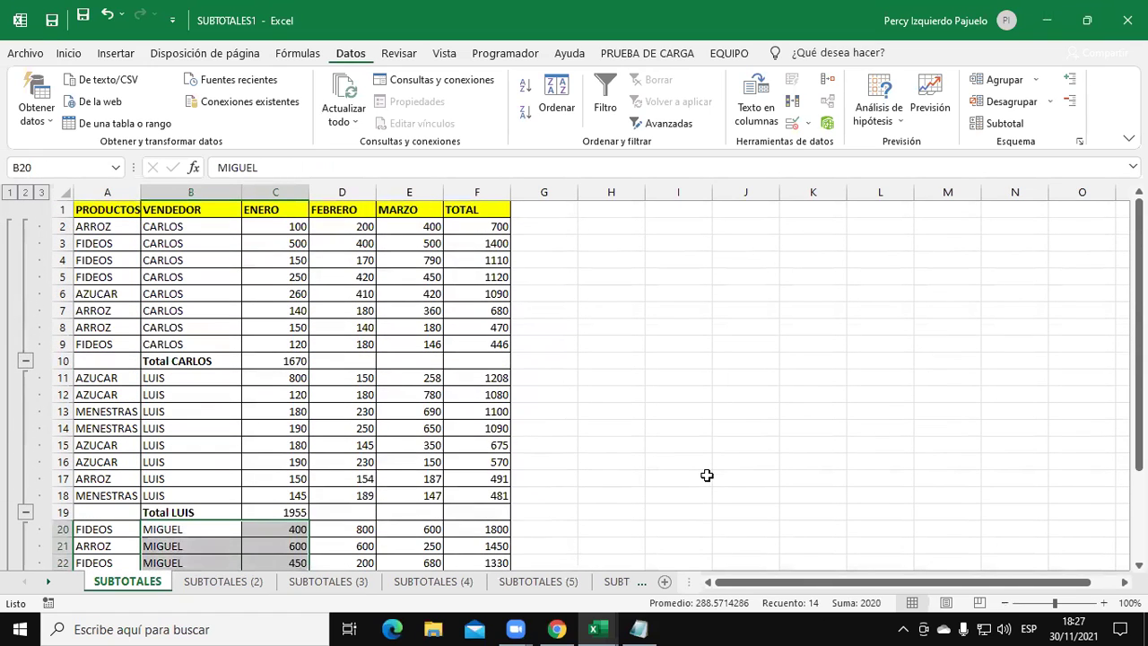
scroll(579, 441, "down", 1)
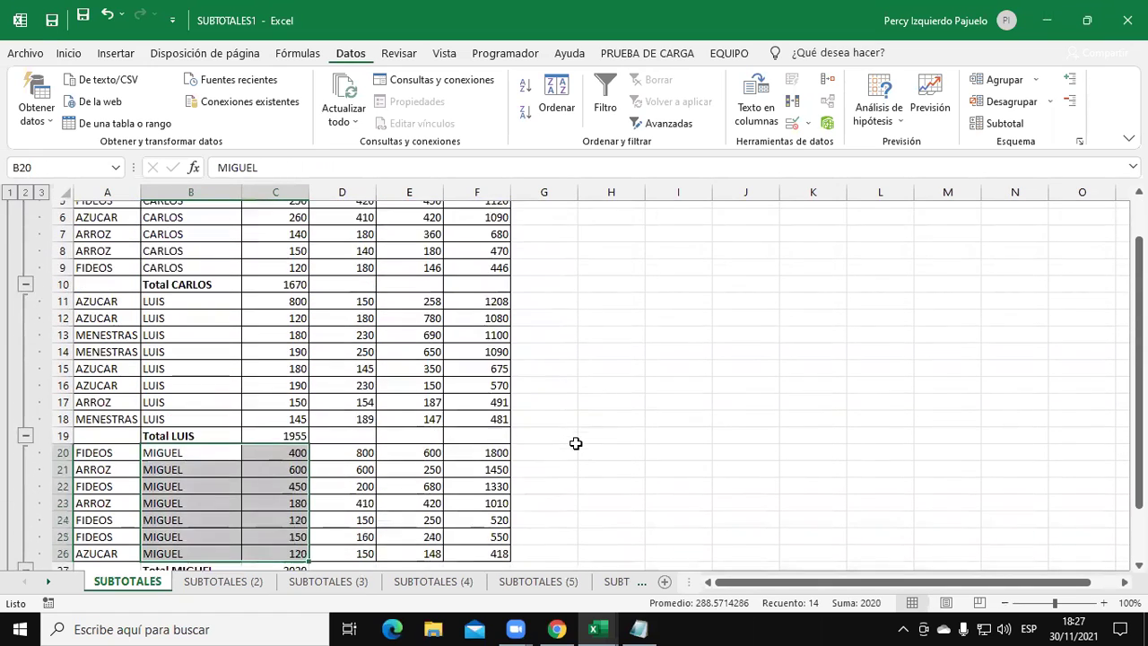
scroll(575, 443, "up", 1)
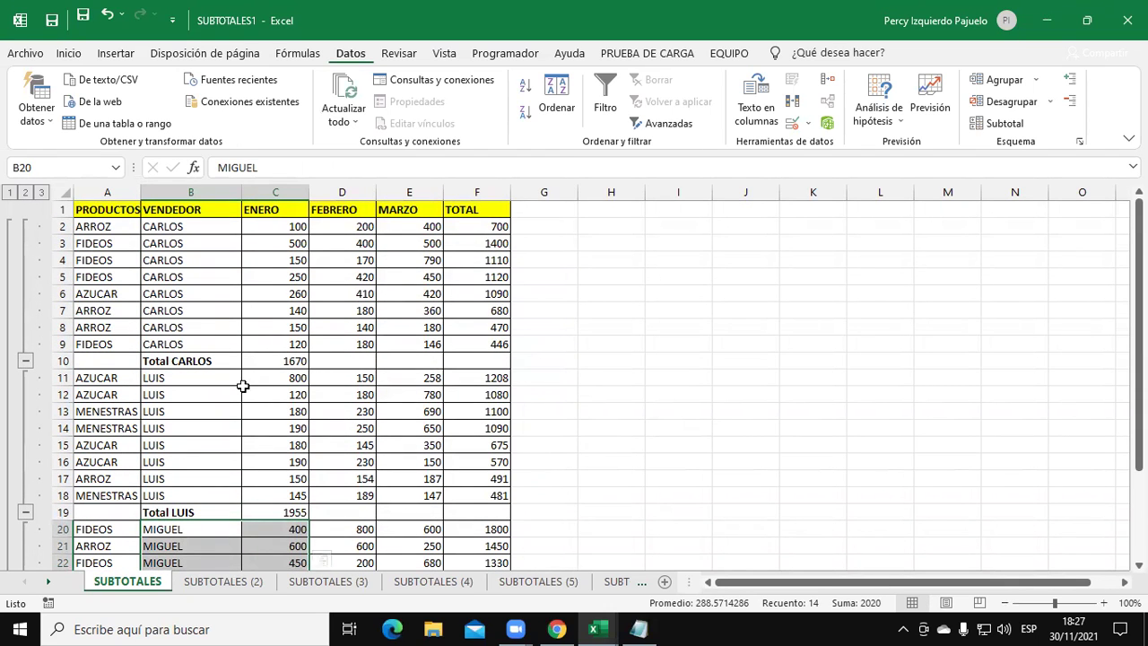
left_click(293, 363)
scroll(293, 373, "down", 1)
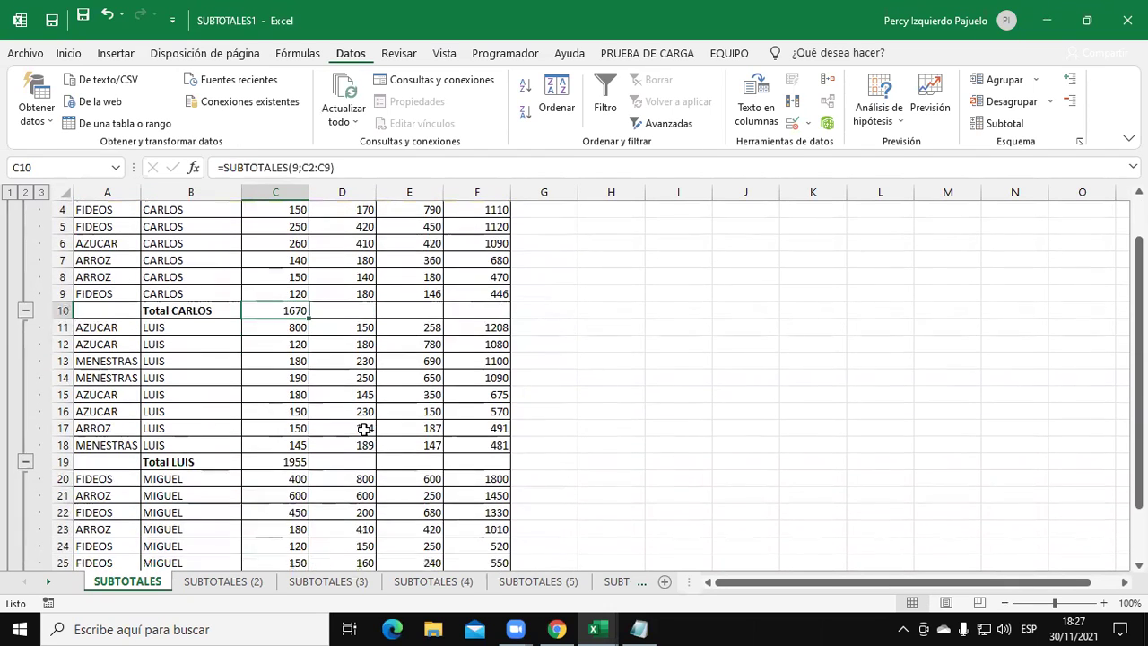
left_click(301, 463)
scroll(556, 479, "down", 3)
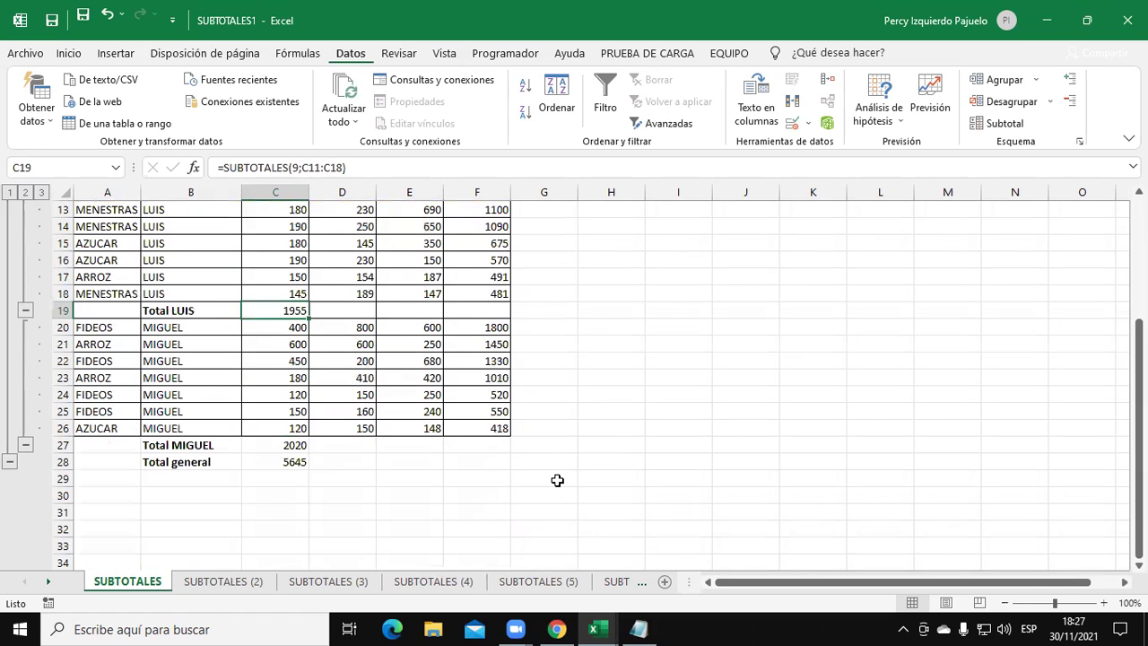
left_click(294, 462)
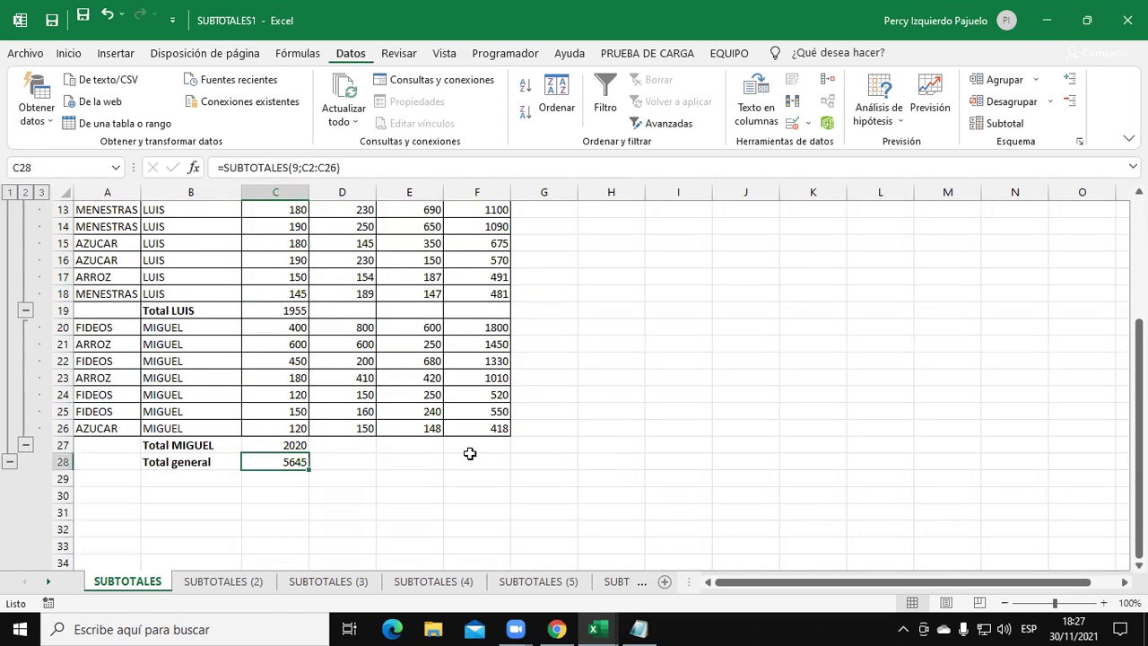
scroll(708, 497, "up", 4)
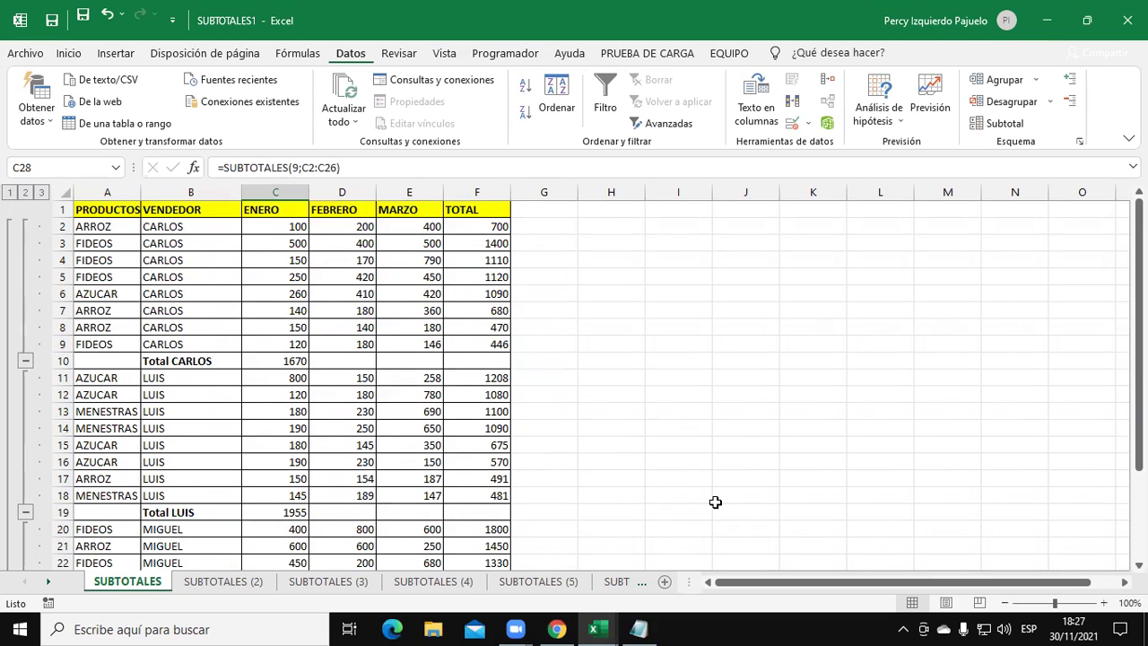
- Remove all subtotals from the sales table on the SUBTOTALES sheet
left_click(430, 345)
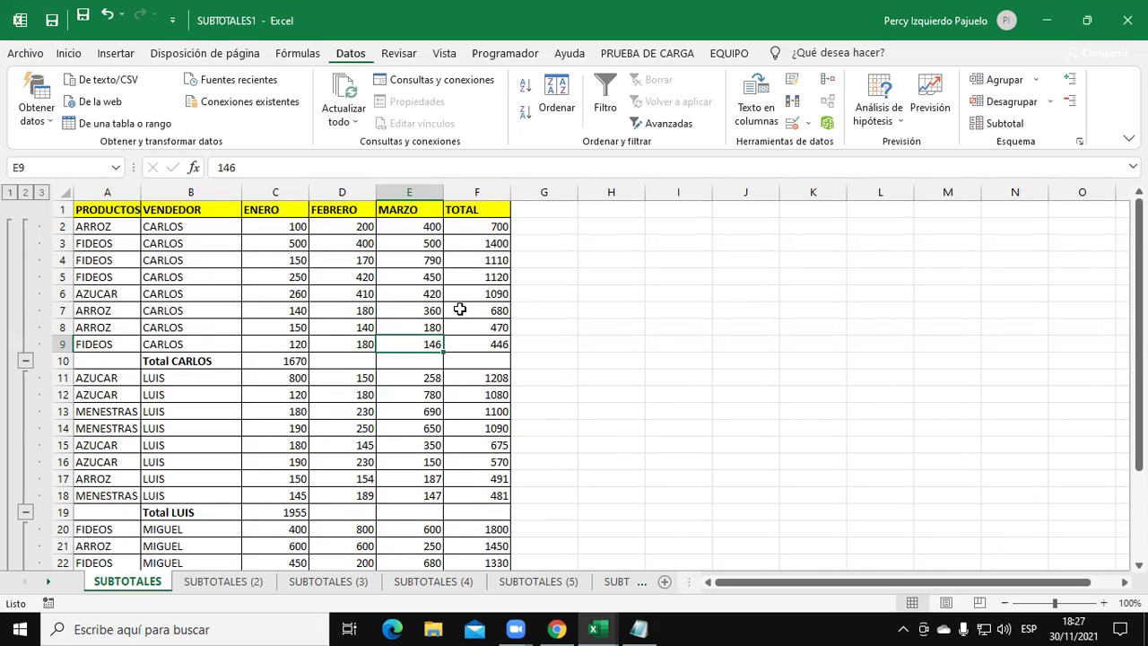
left_click(224, 288)
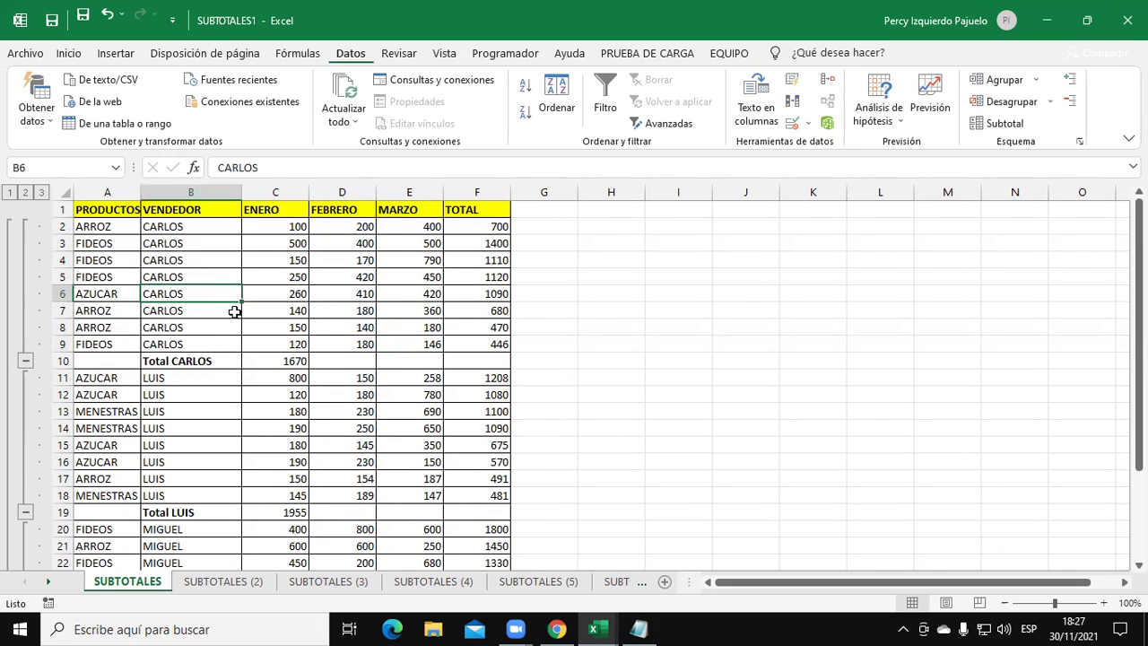
left_click(206, 378)
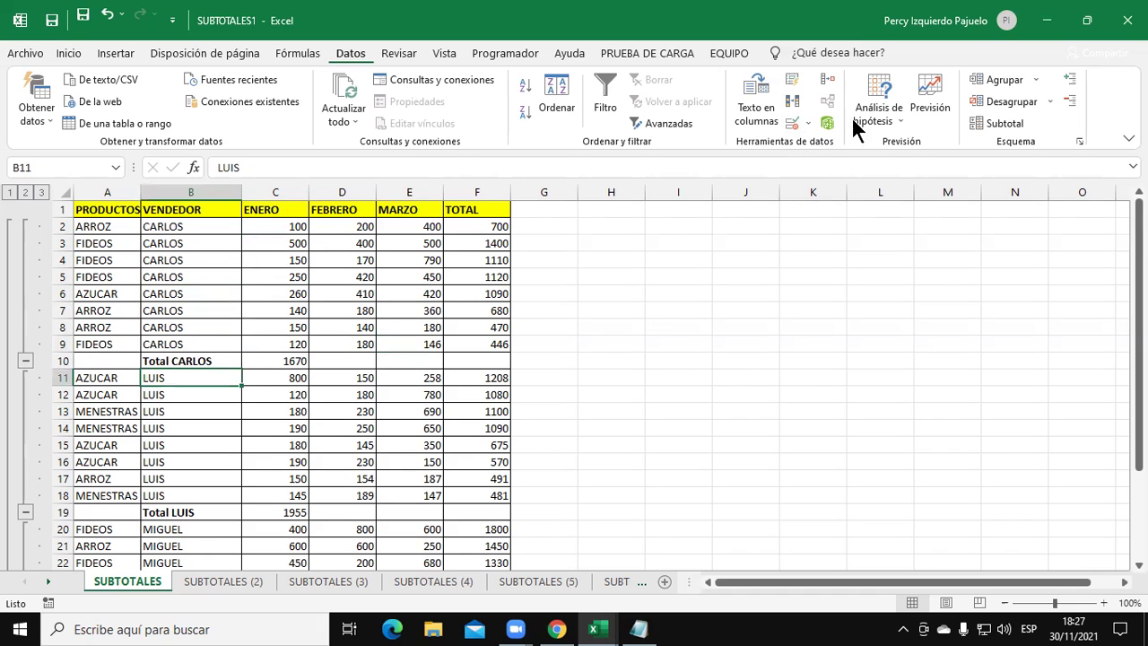
left_click(991, 120)
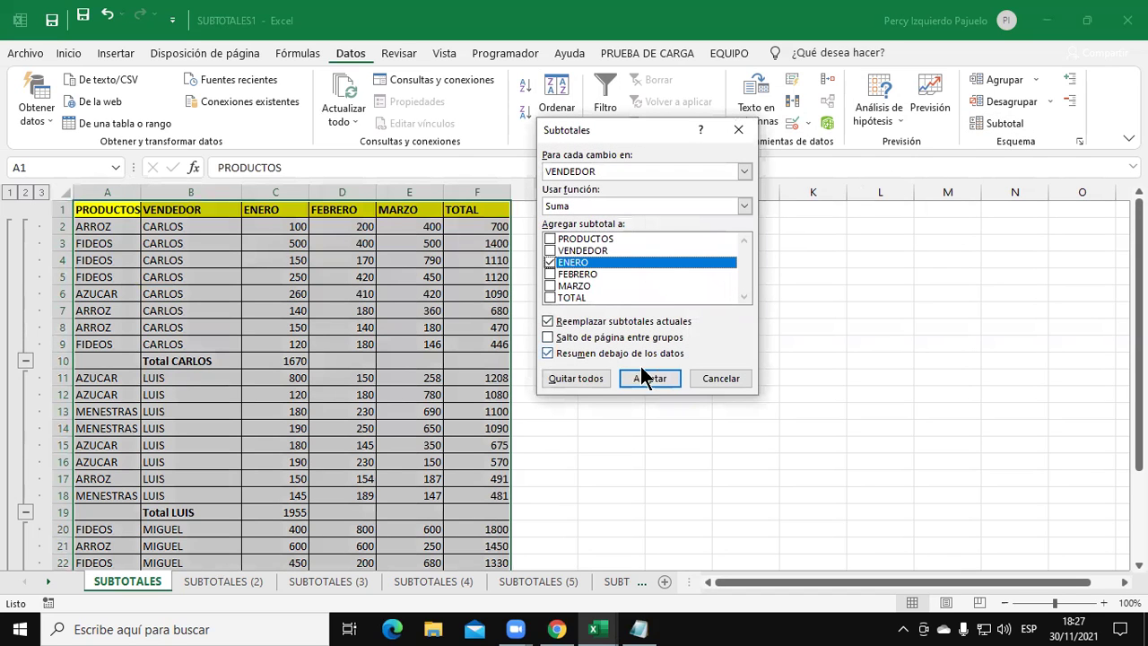
left_click(556, 377)
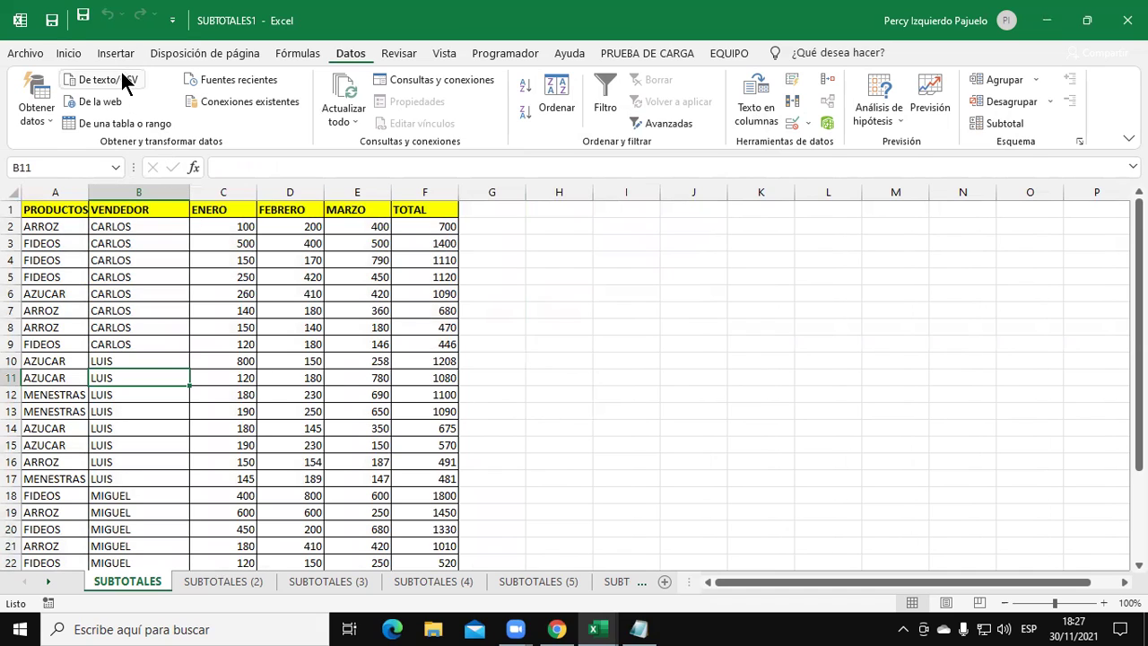
- Switch to the SUBTOTALES (2) sheet and select an ENERO cell inside its unsorted sales table
left_click(199, 327)
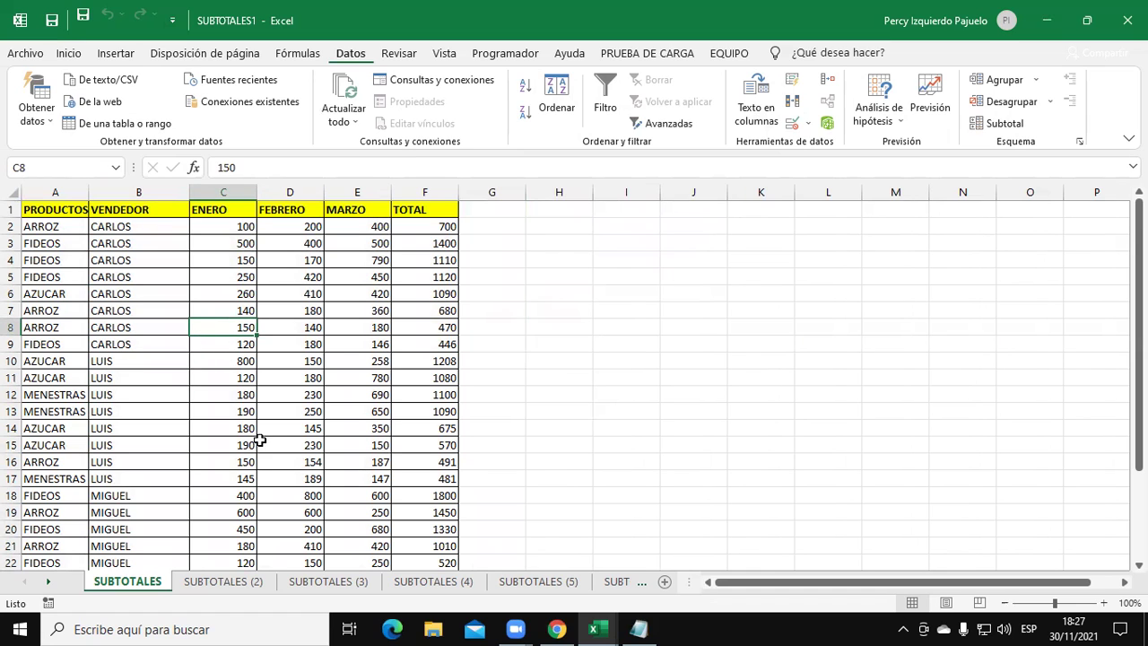
left_click(224, 584)
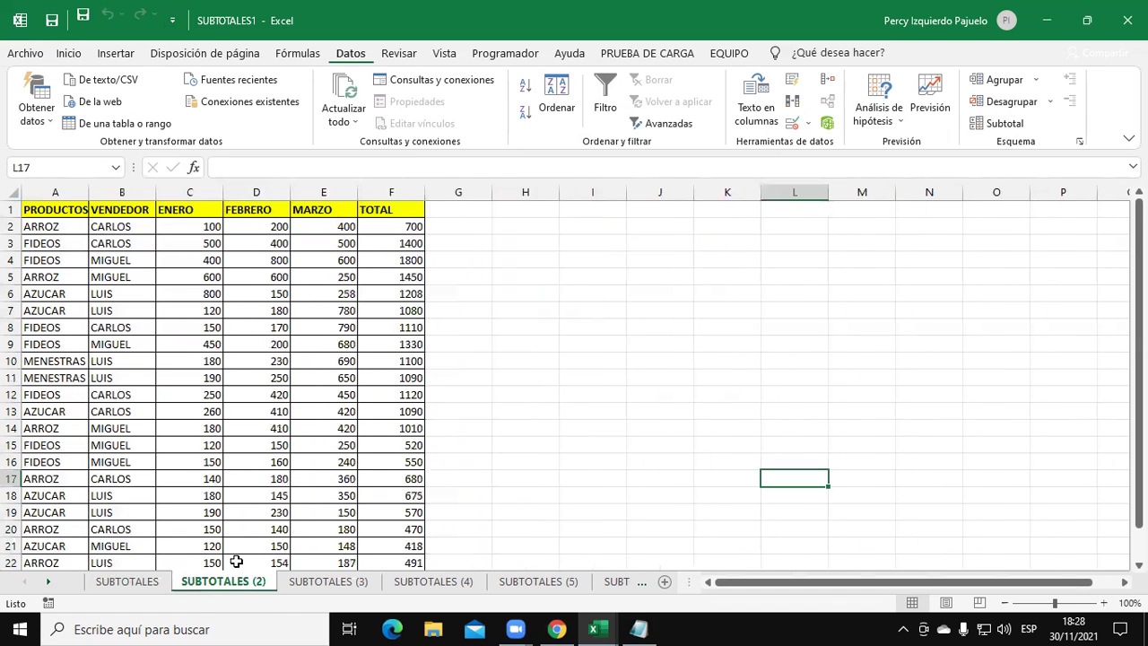
scroll(153, 391, "down", 1)
scroll(234, 395, "up", 1)
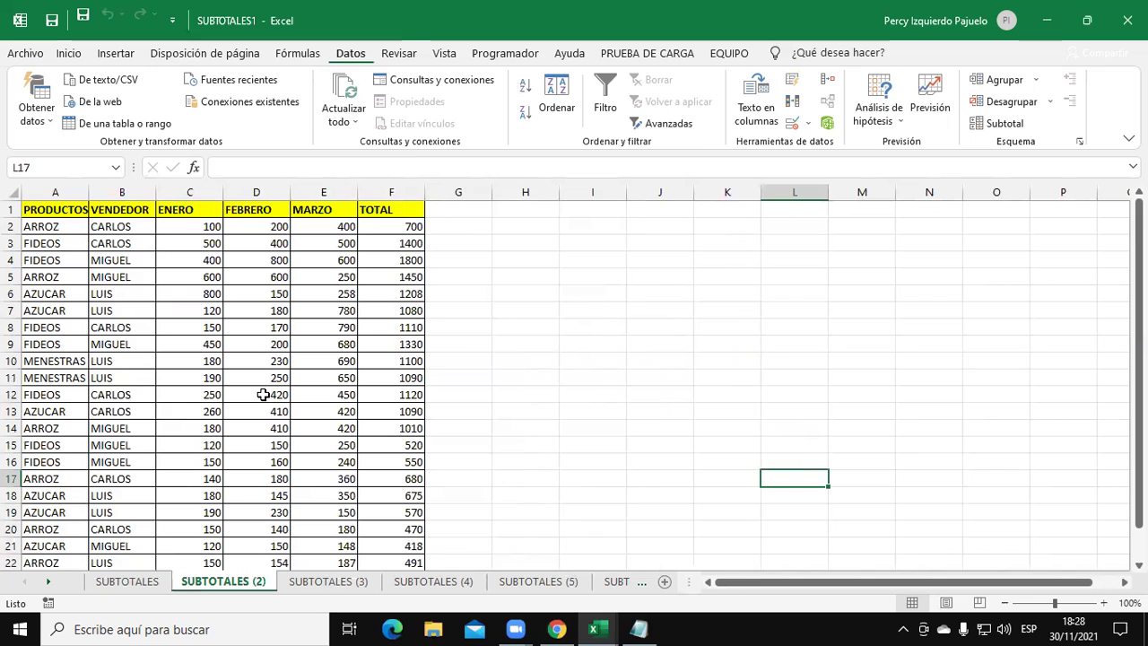
left_click(263, 311)
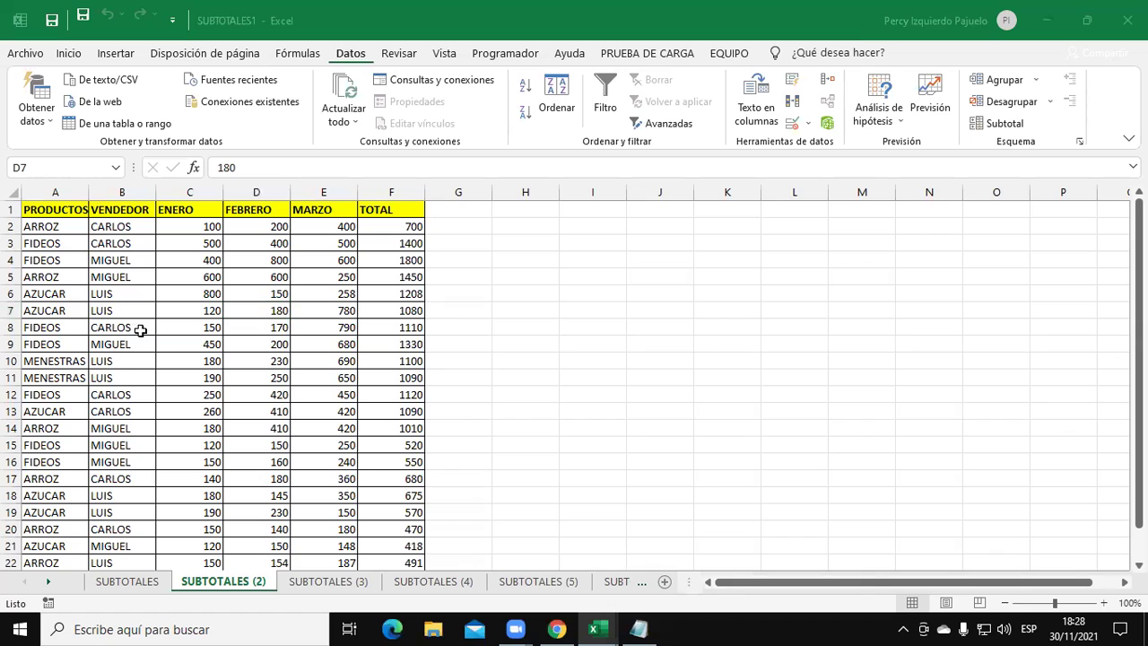
left_click(148, 293)
left_click(178, 396)
left_click(170, 343)
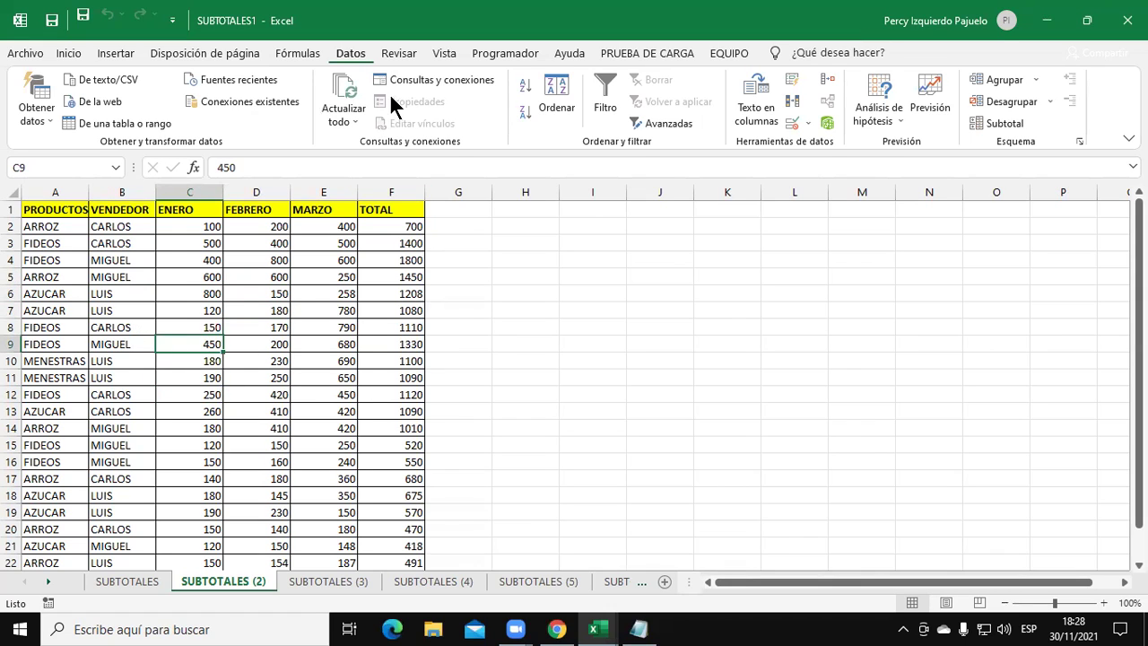
- Add Suma subtotals of ENERO for each change in VENDEDOR to the unsorted table, and widen the VENDEDOR column to fit its labels
left_click(1001, 123)
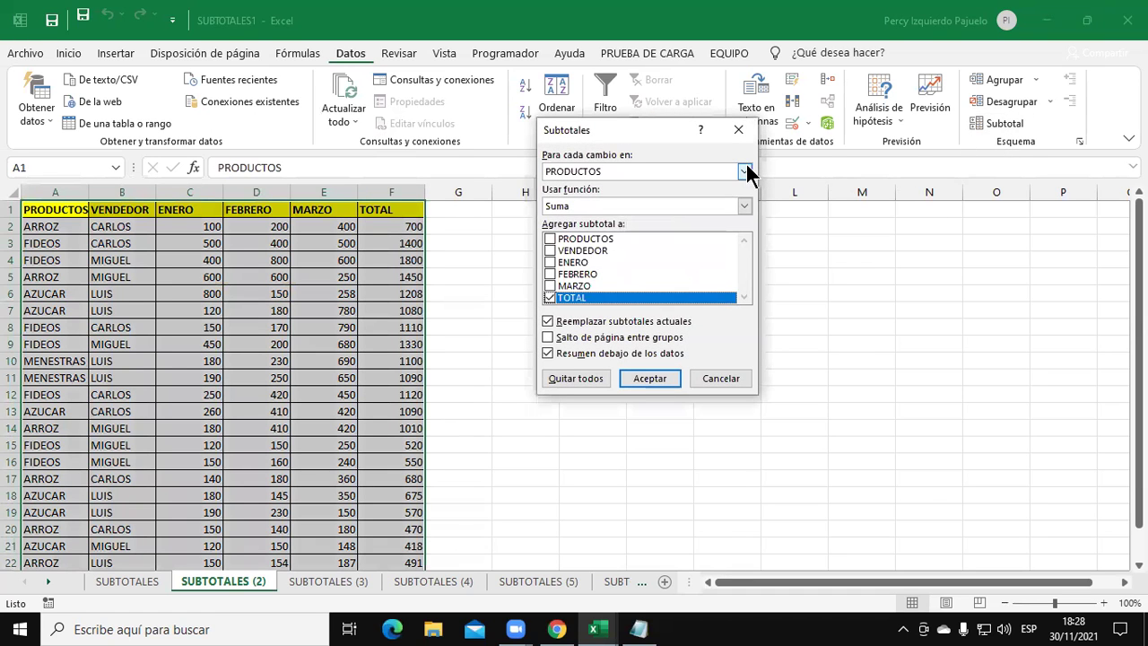
left_click(744, 170)
left_click(659, 199)
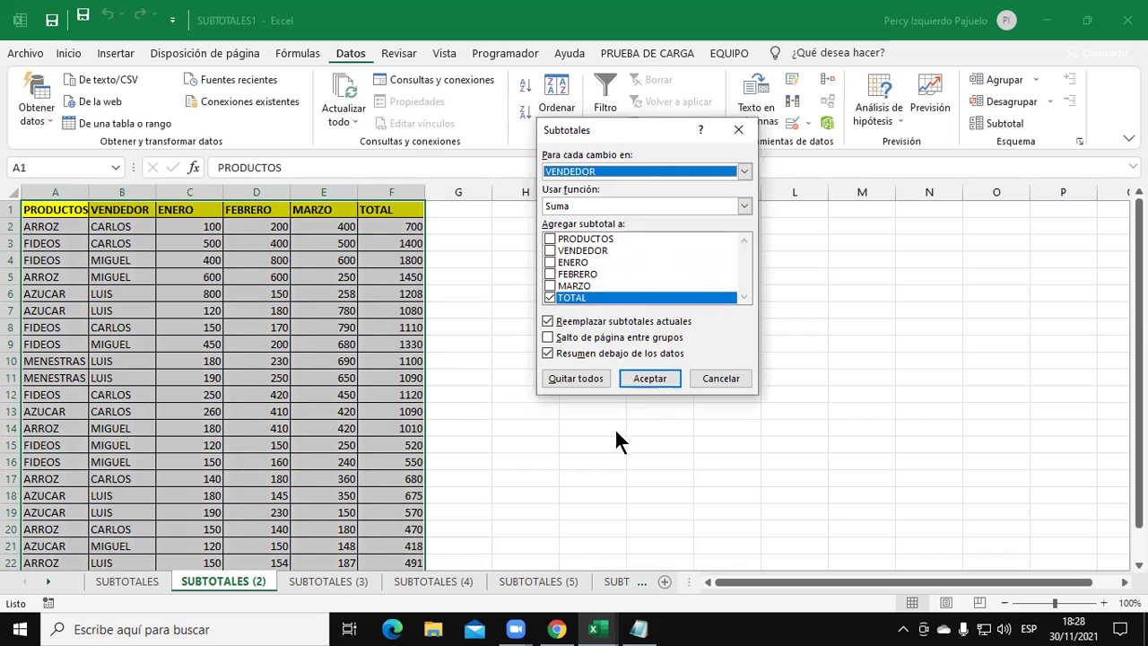
left_click(551, 297)
left_click(551, 262)
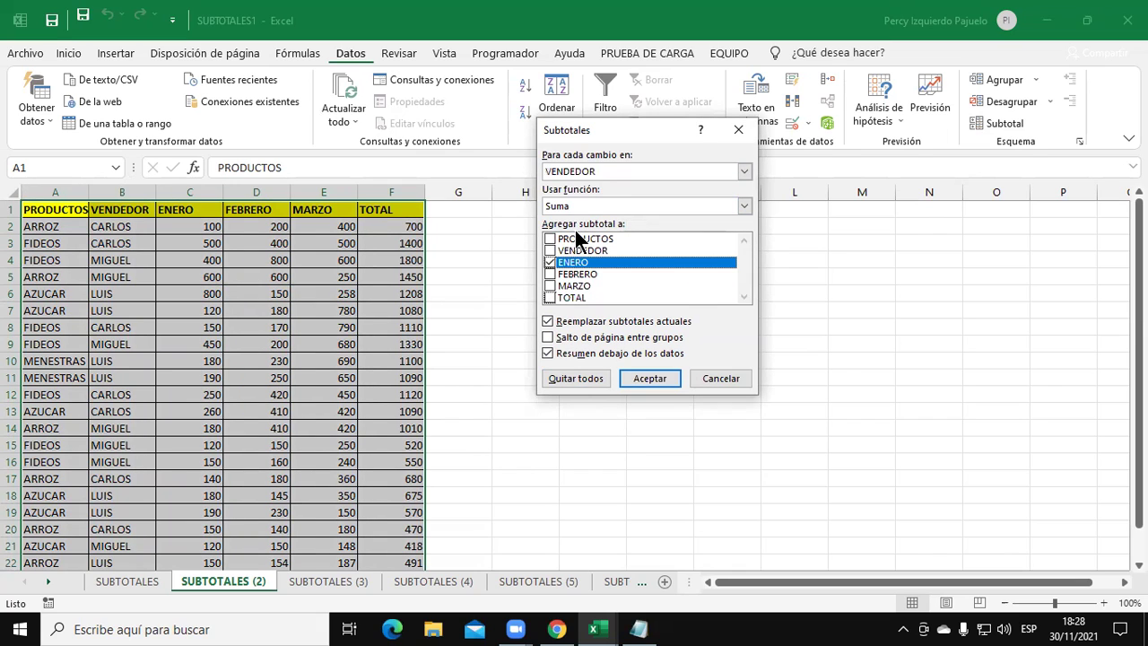
left_click(580, 203)
left_click(587, 216)
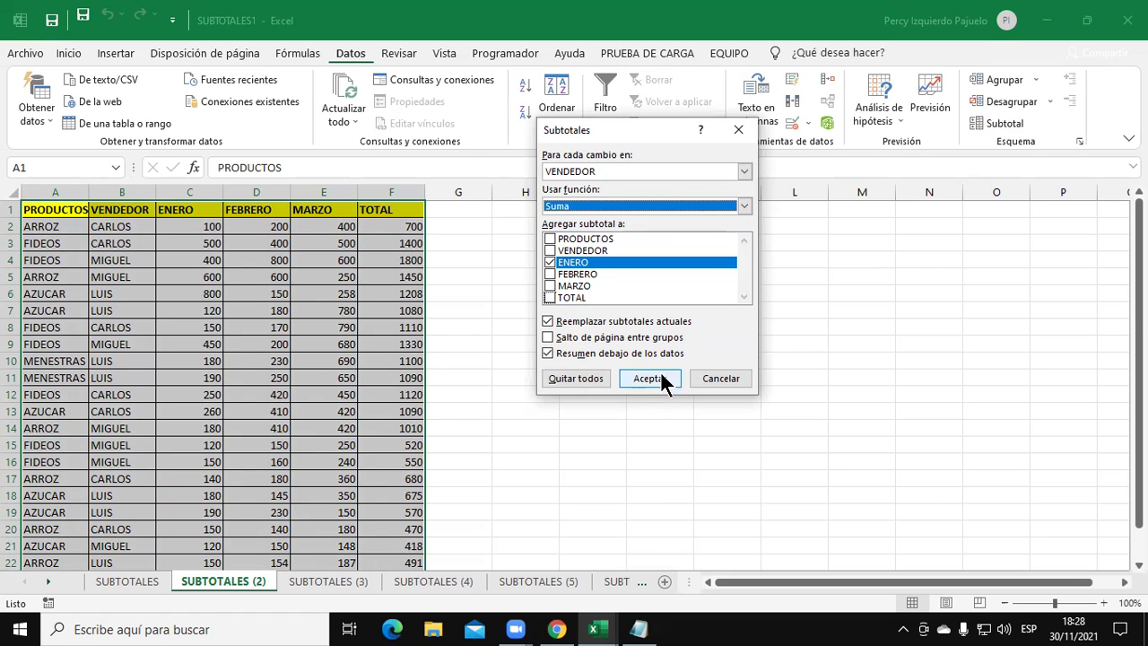
left_click(659, 377)
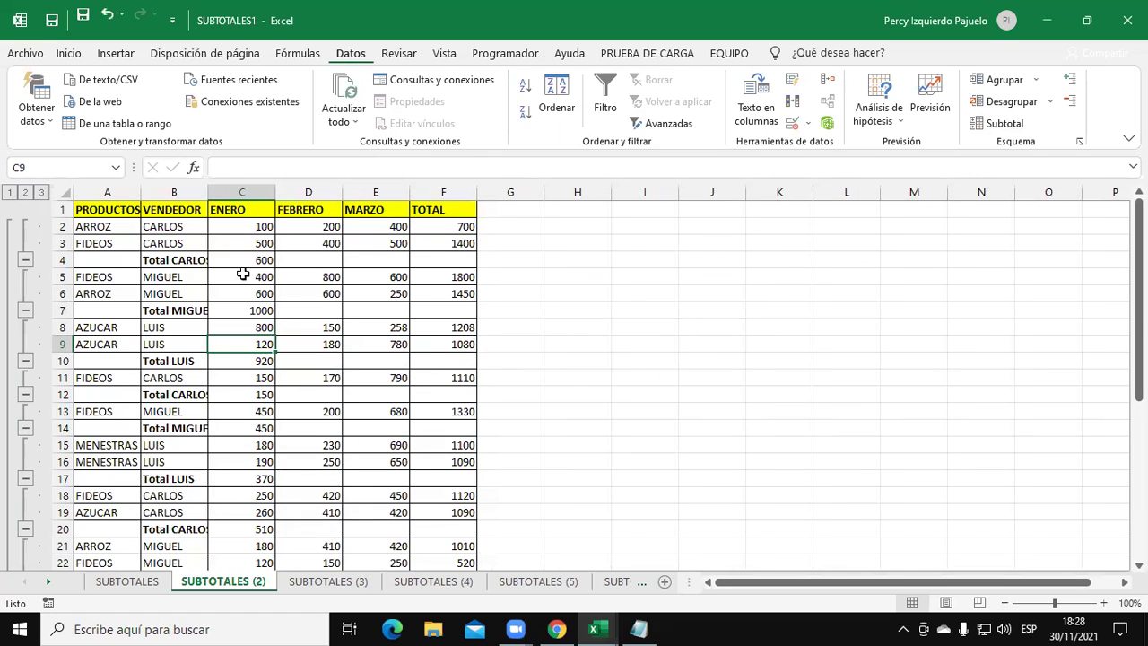
left_click_drag(208, 192, 241, 192)
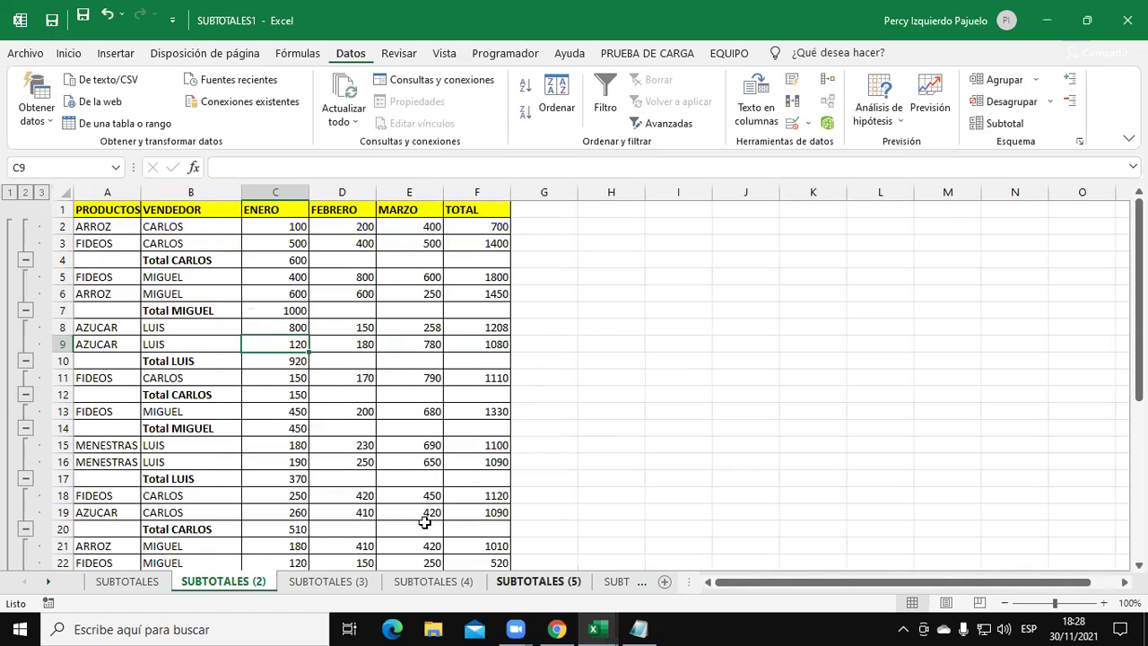
- Examine the ENERO subtotals at outline levels 1 and 2, then review the full level 3 detail down the sheet
left_click(10, 191)
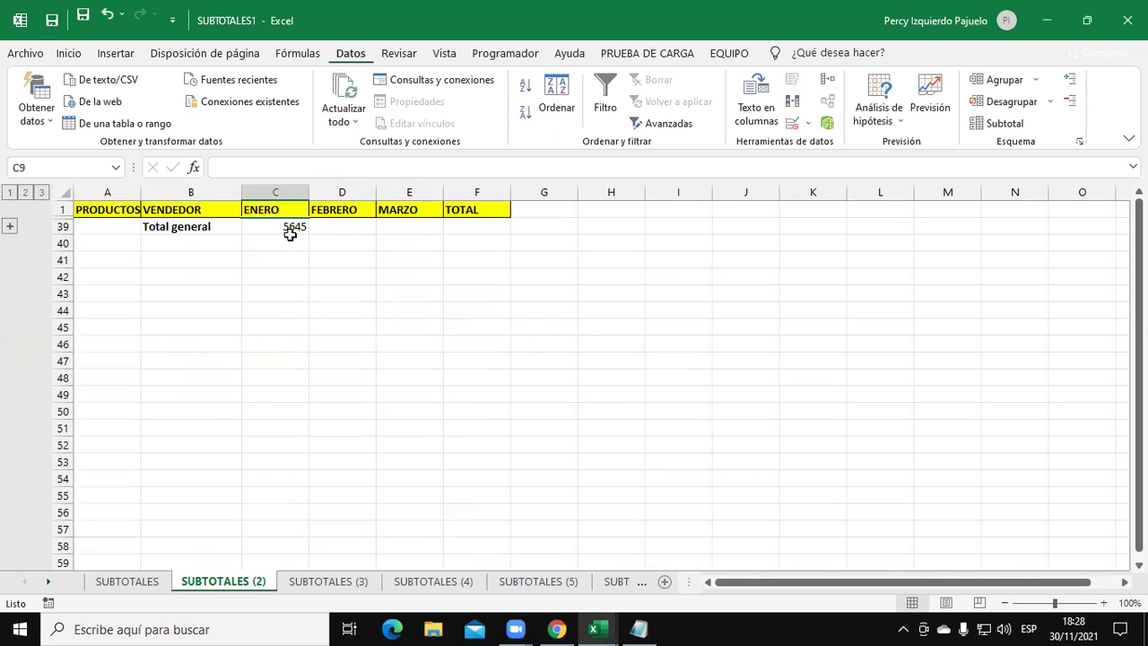
left_click(25, 192)
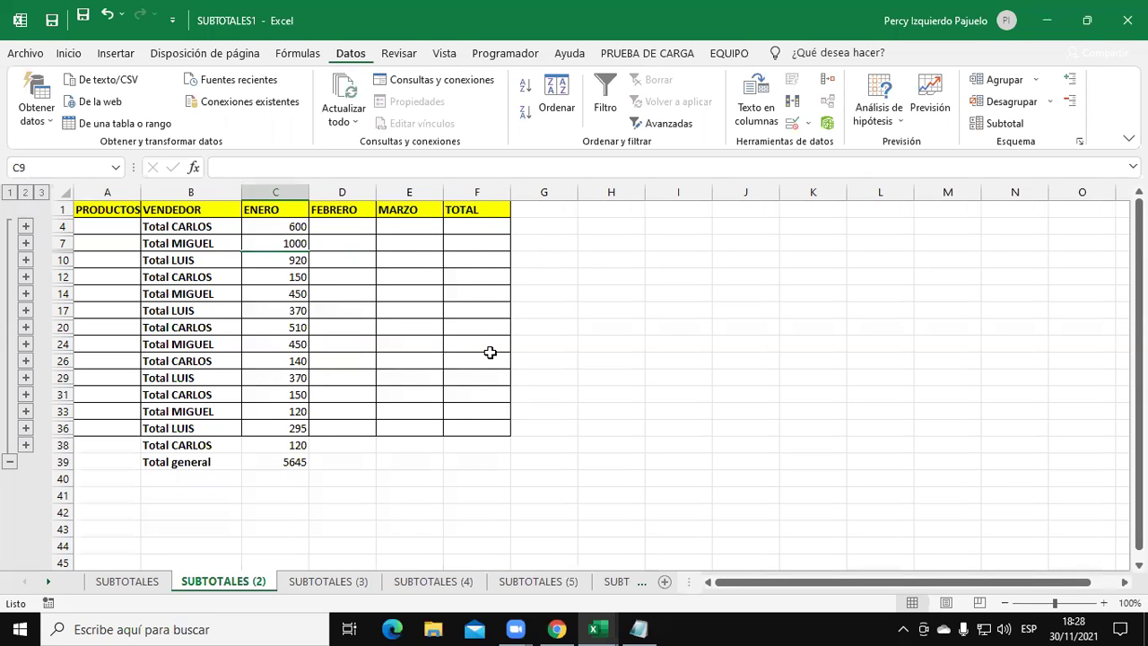
left_click(40, 192)
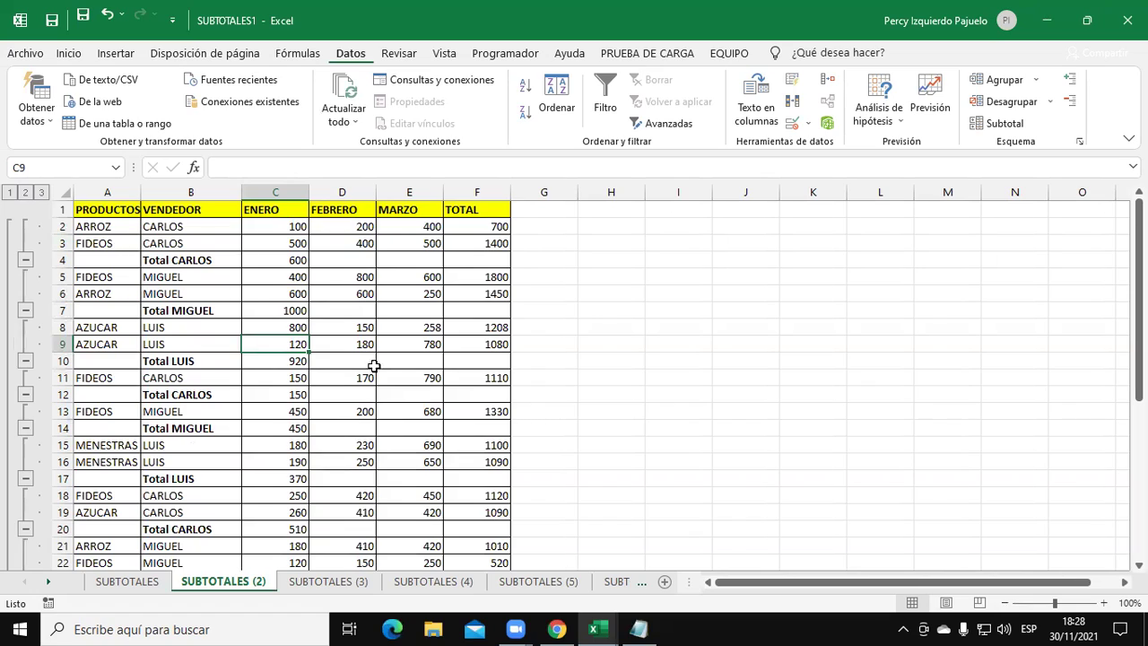
scroll(430, 365, "down", 3)
scroll(444, 367, "down", 4)
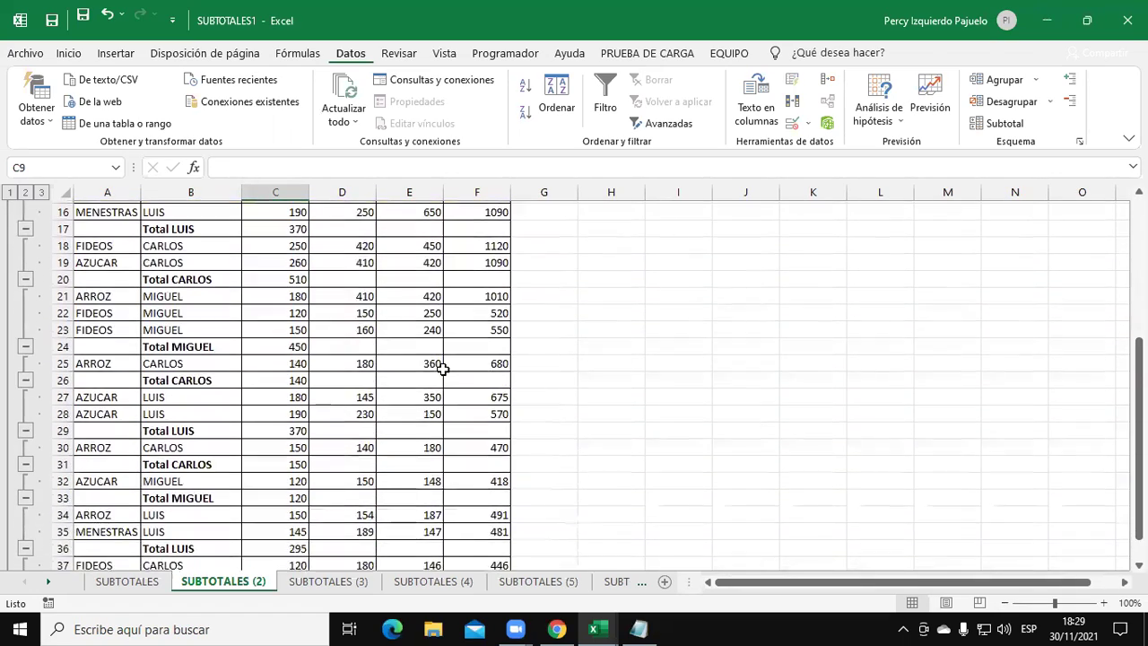
scroll(444, 376, "up", 7)
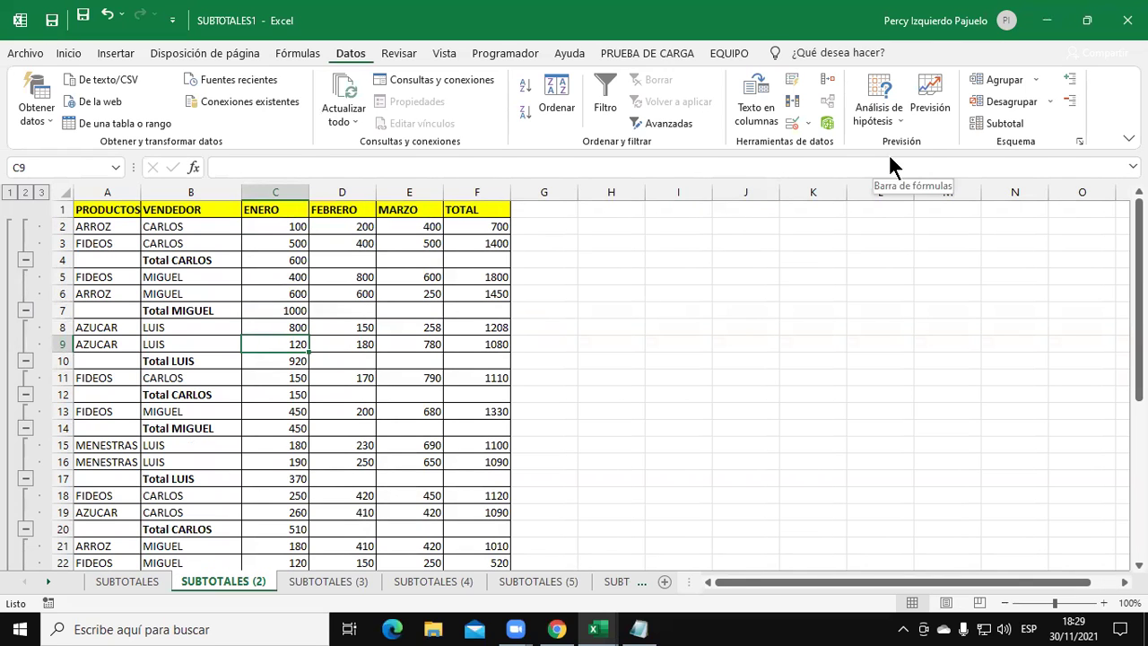
- Remove all subtotals from the sales table on the SUBTOTALES (2) sheet
left_click(996, 123)
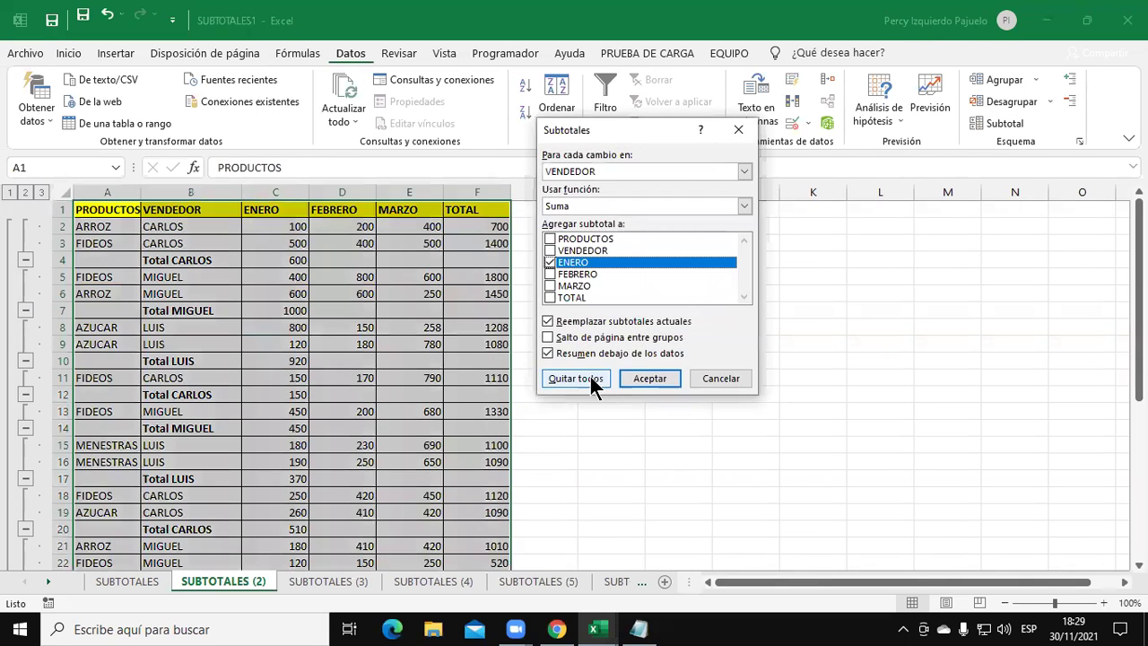
left_click(590, 377)
- Switch to Notepad and make room for a second example, leaving a blank line after example 1
left_click(639, 629)
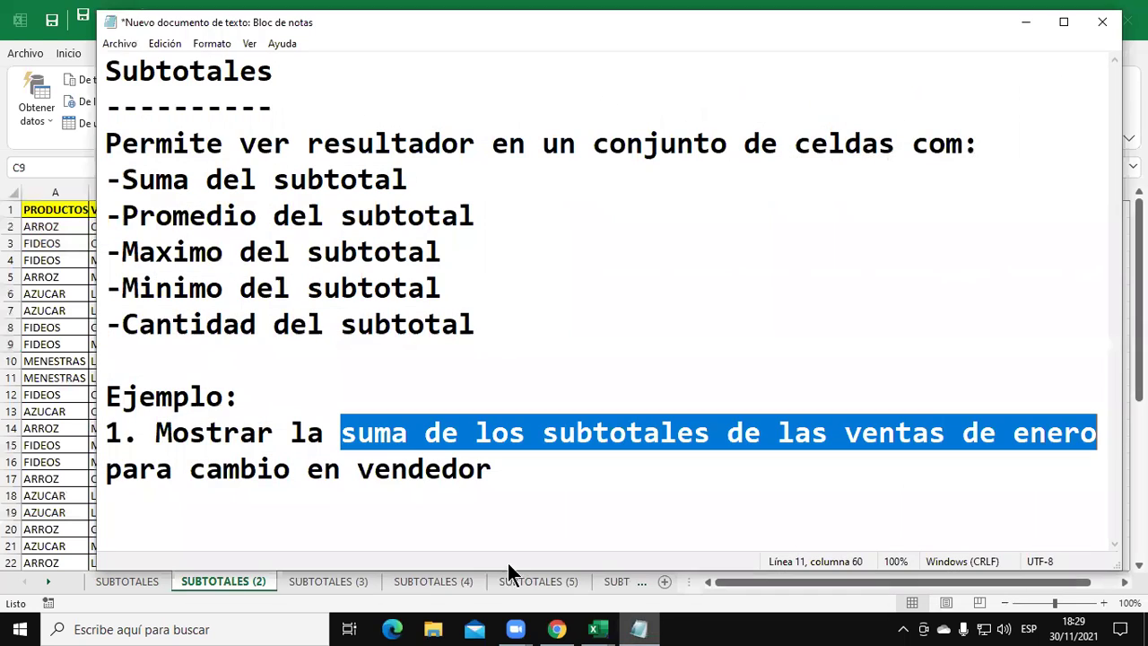
left_click(519, 487)
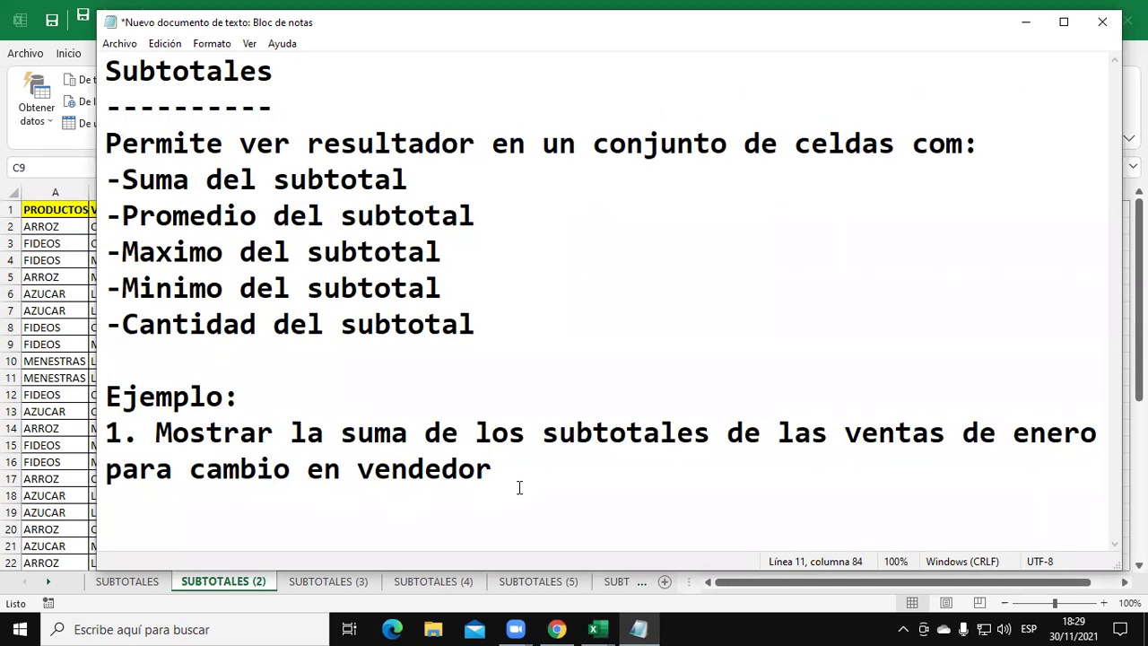
key("Return")
key("Return")
scroll(518, 487, "down", 1)
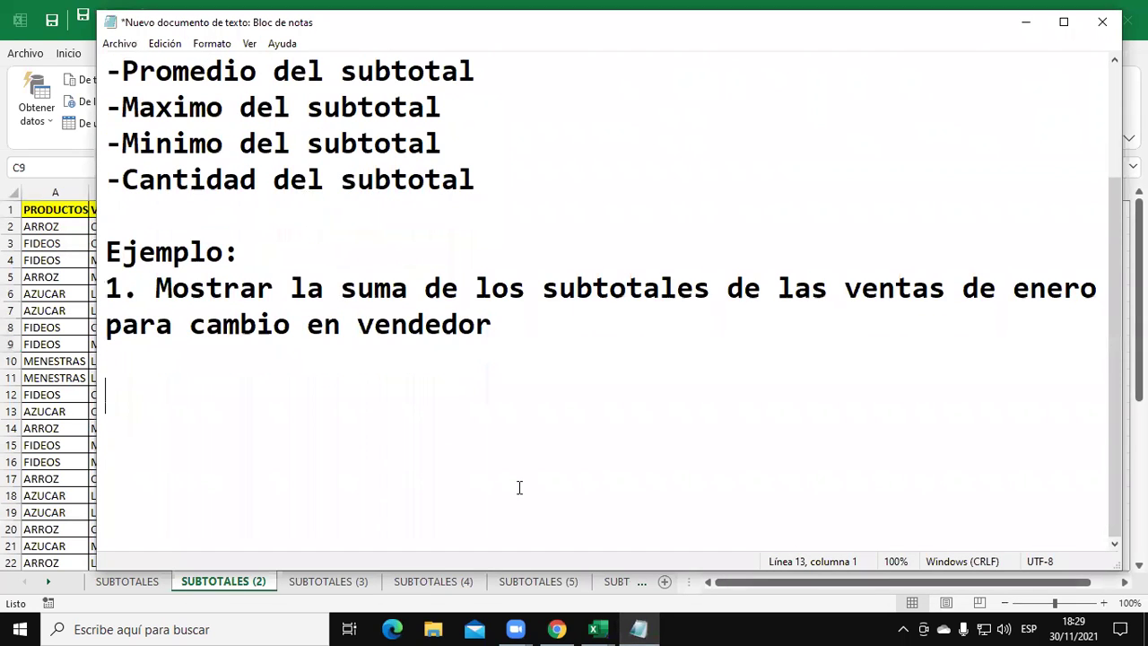
- Switch back to Excel with its window maximized and open the SUBTOTALES sheet
key("alt+Tab")
left_click(1090, 28)
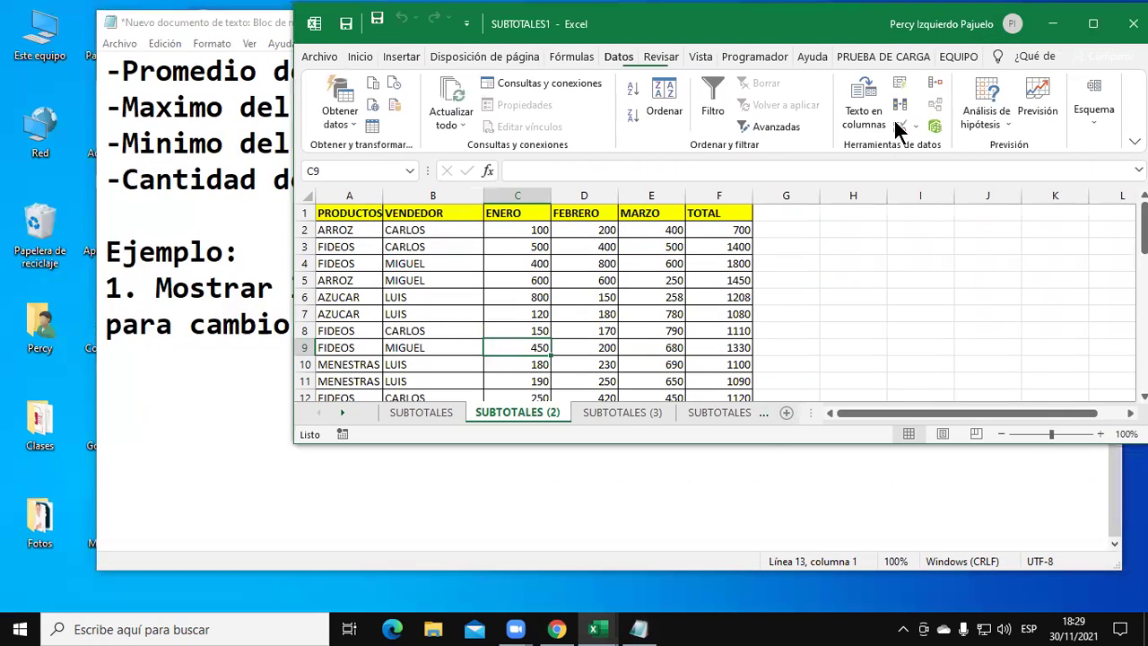
double_click(888, 36)
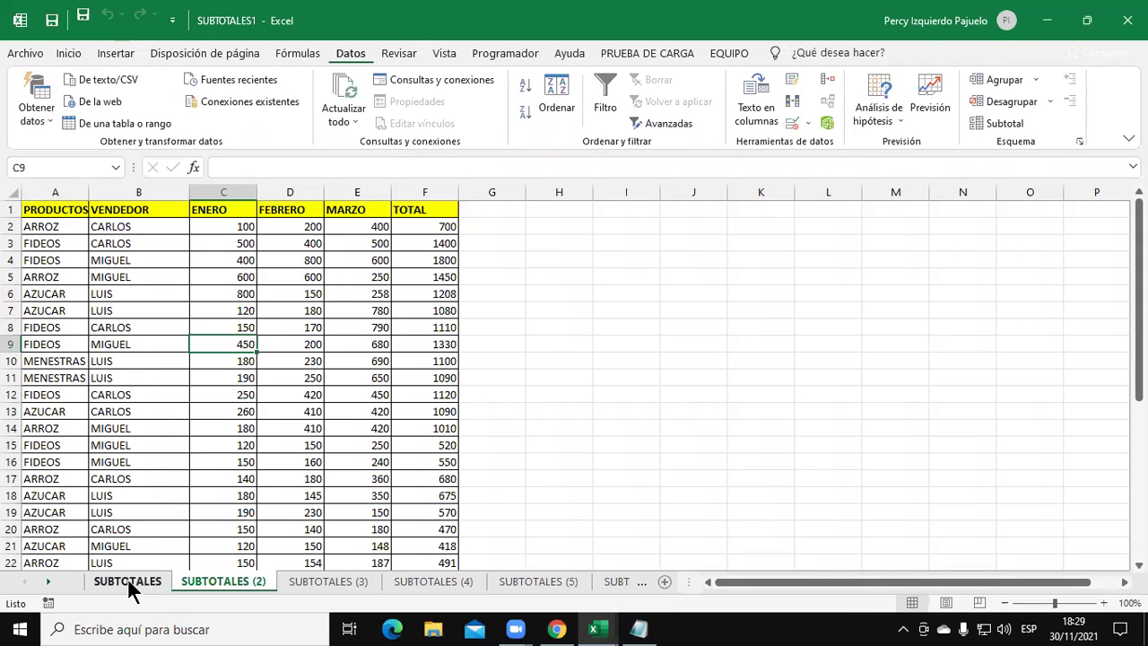
left_click(128, 583)
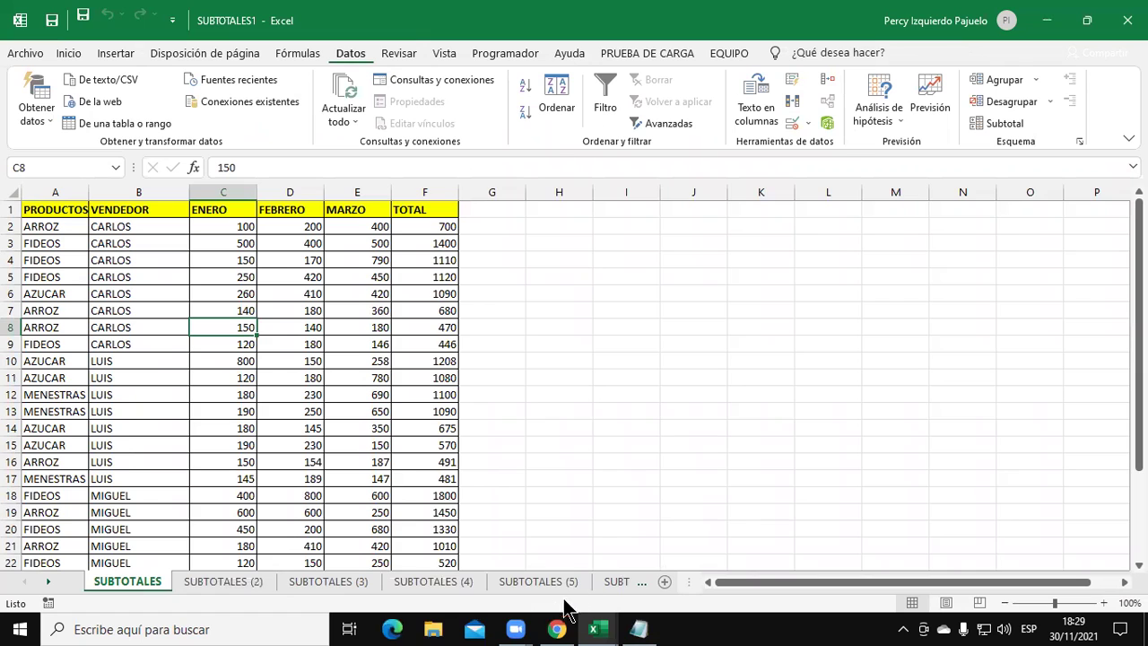
- Look through the copied sheets from SUBTOTALES (6) to SUBTOTALES (15) and return to the SUBTOTALES sheet
left_click(596, 580)
left_click(611, 576)
left_click(608, 578)
left_click(608, 577)
left_click(604, 578)
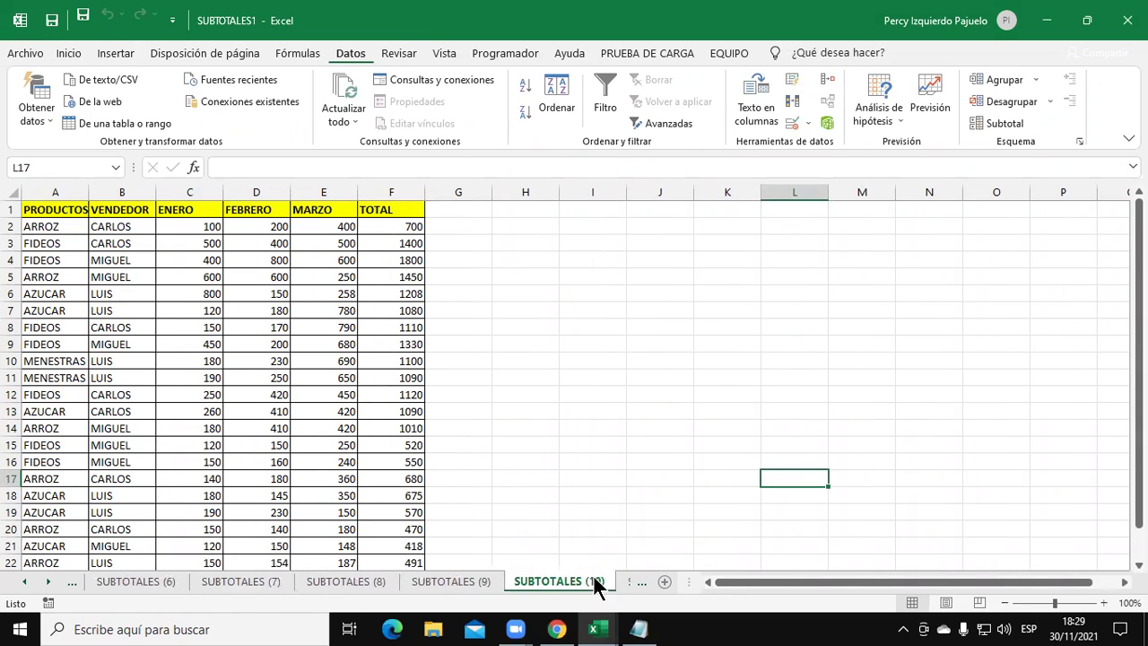
left_click(619, 583)
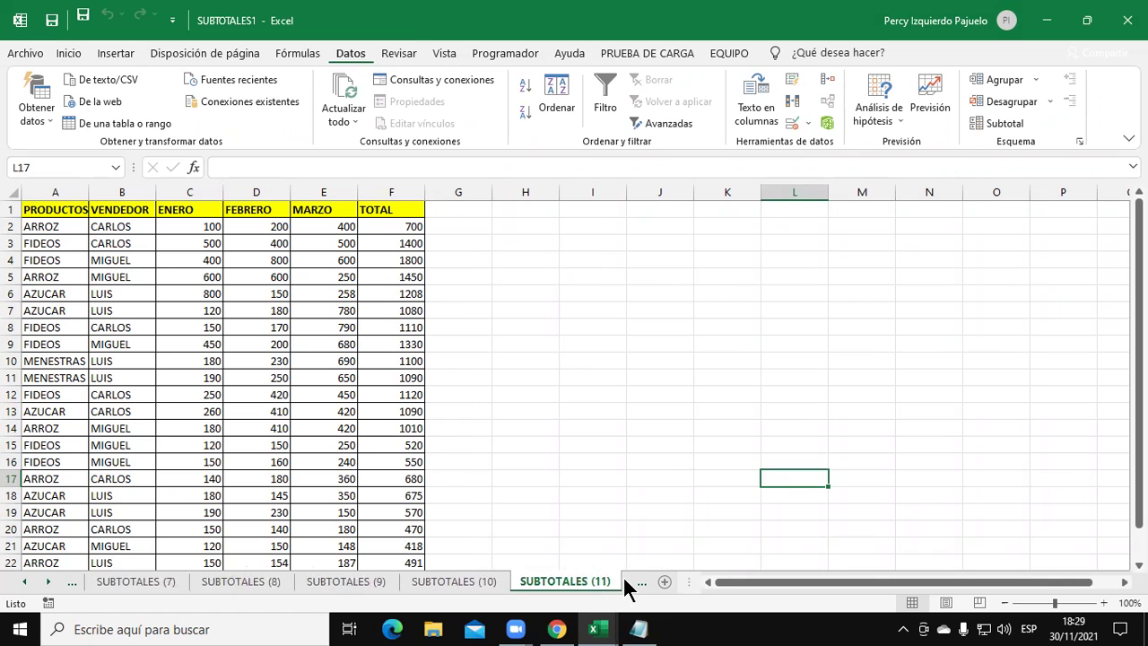
left_click(632, 587)
left_click(625, 587)
left_click(614, 585)
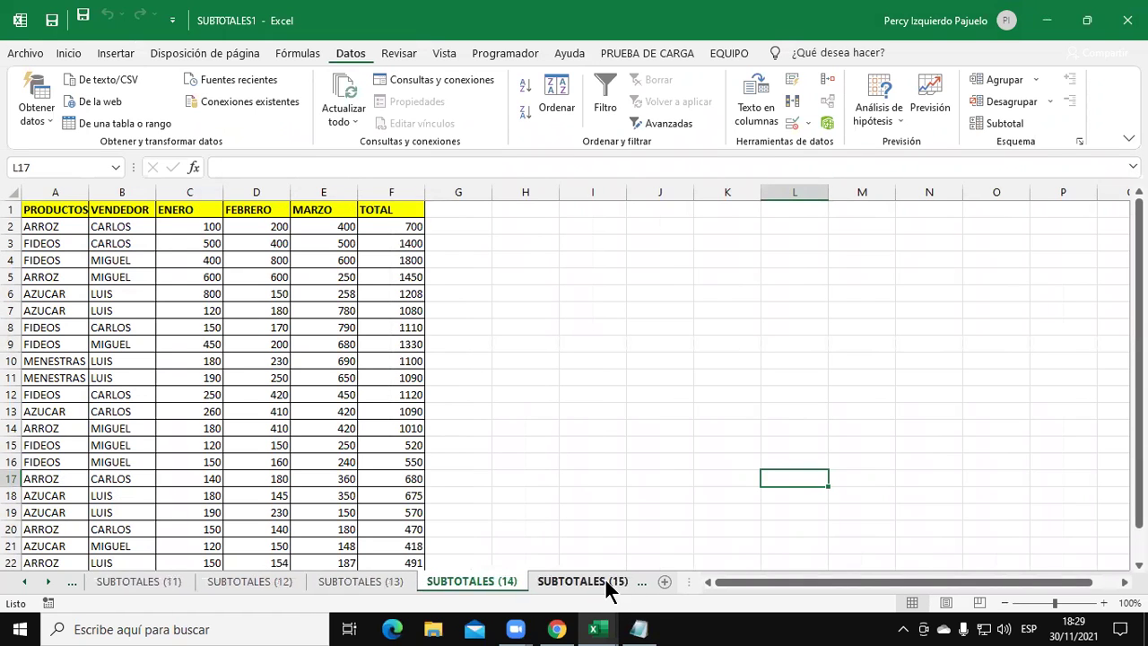
left_click(608, 585)
left_click(25, 581)
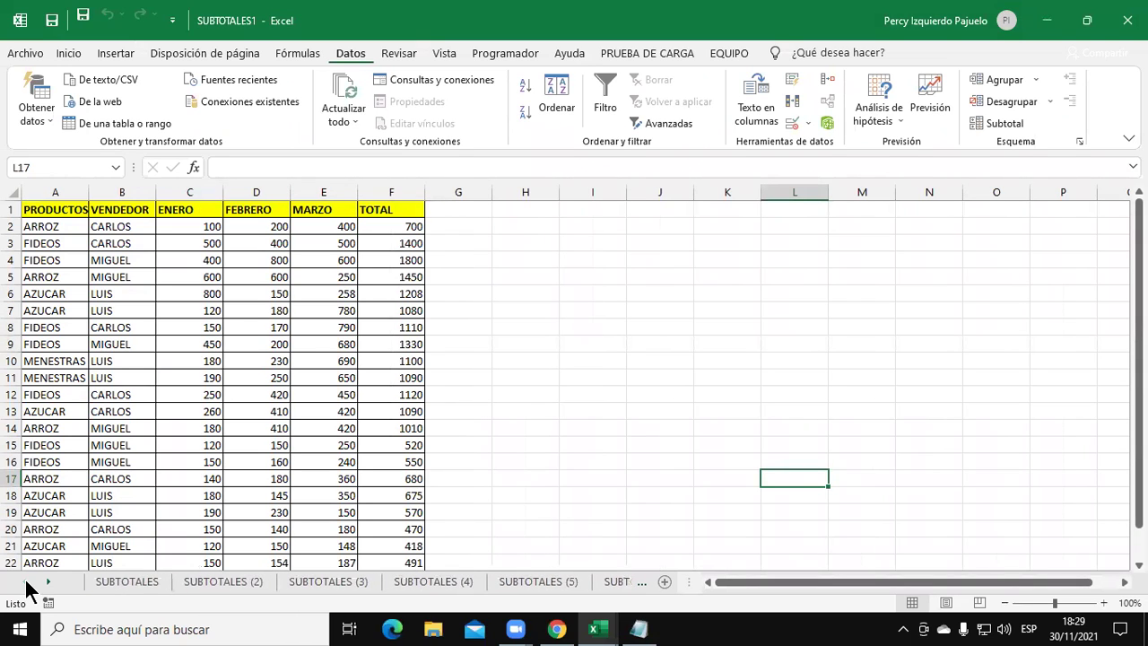
left_click(127, 583)
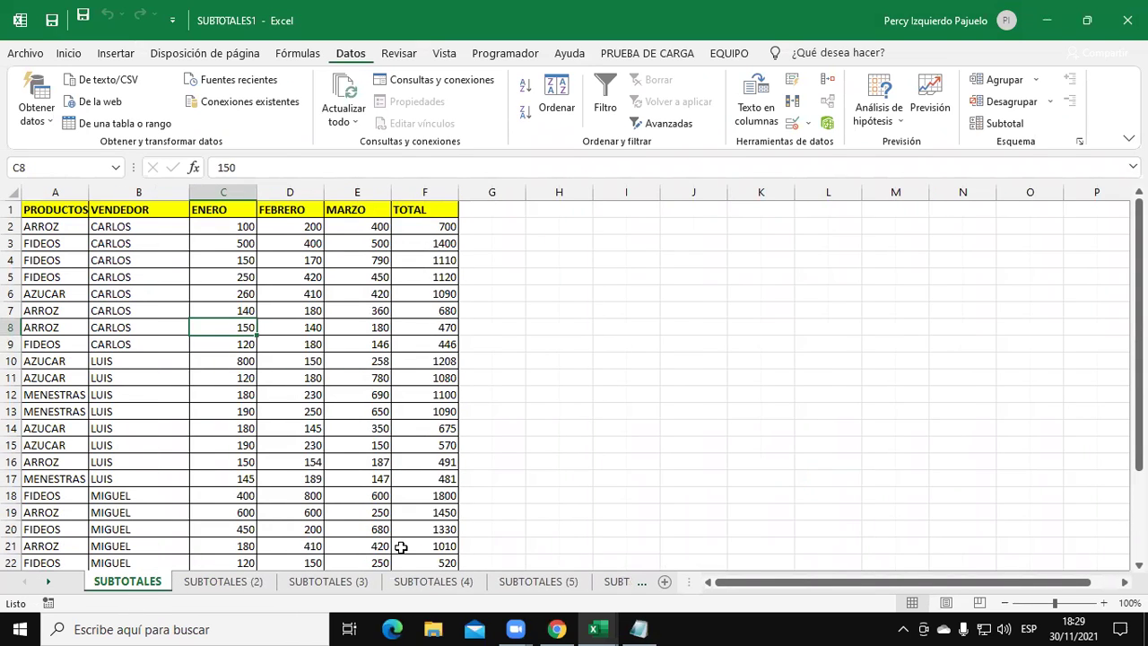
mouse_move(146, 585)
left_mouse_down()
mouse_move(268, 578)
mouse_move(148, 579)
left_mouse_up()
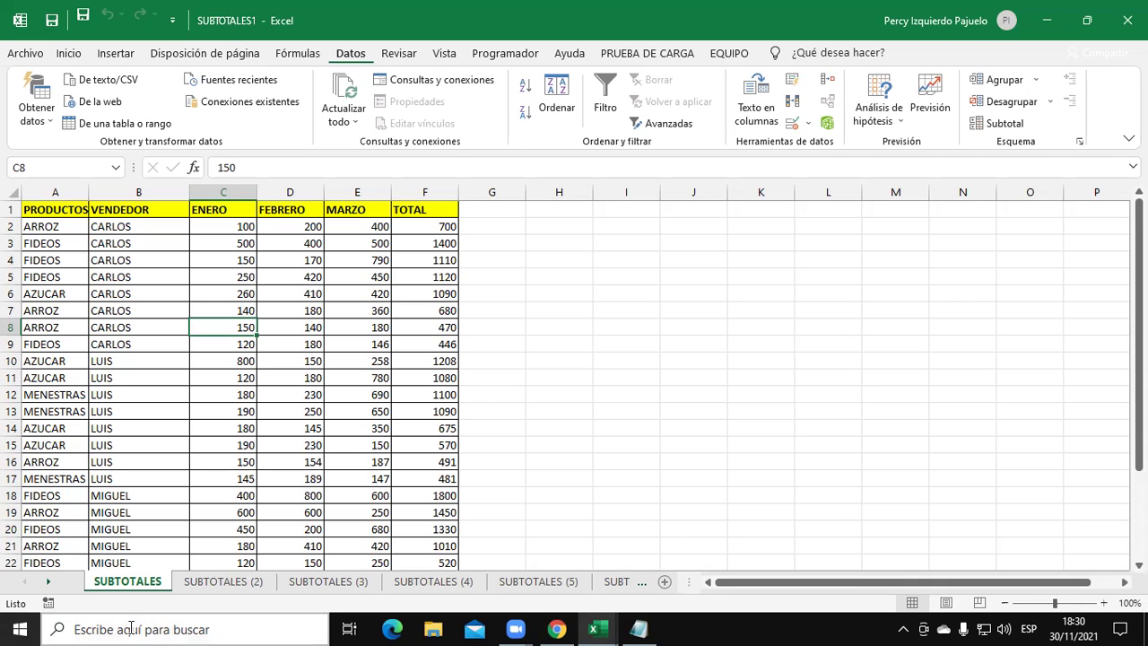
- Switch to Notepad and start the second example with "2. Mostrar" below example 1
left_click(638, 629)
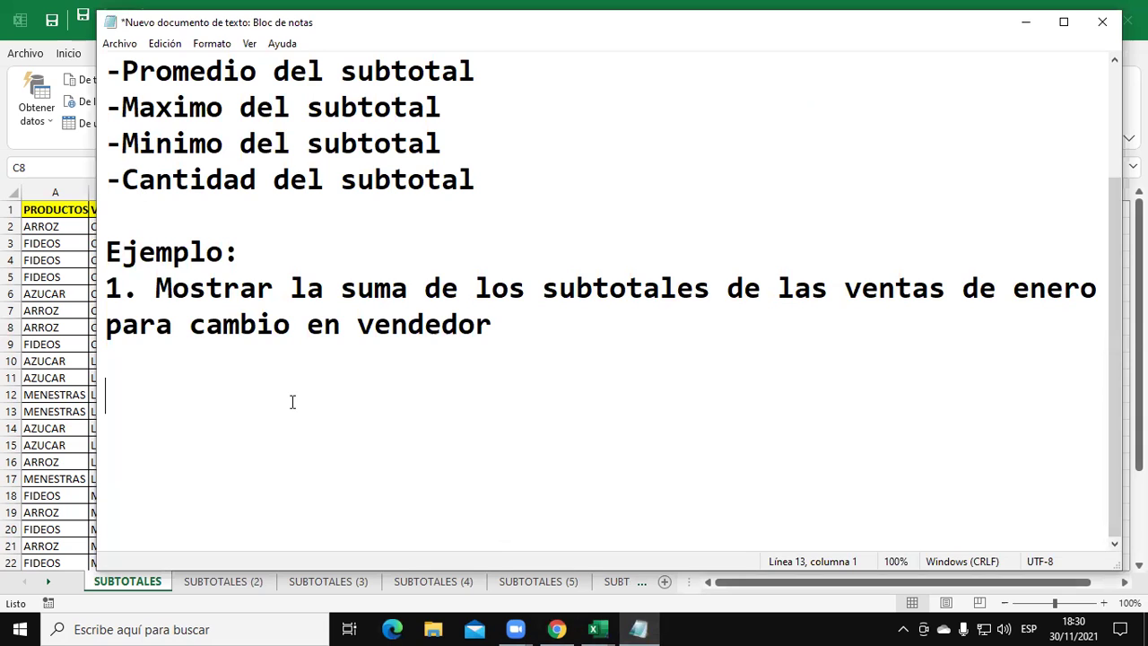
type("2. mOSTR")
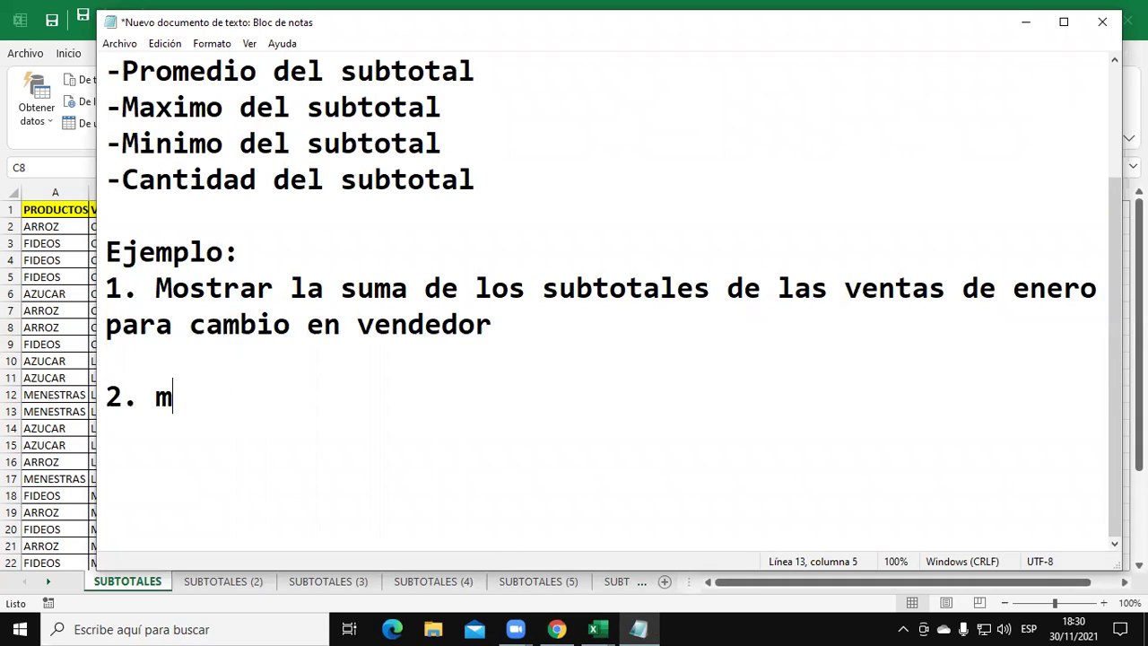
key("BackSpace")
key("BackSpace")
key("BackSpace")
key("BackSpace")
key("BackSpace")
type("Mostrar")
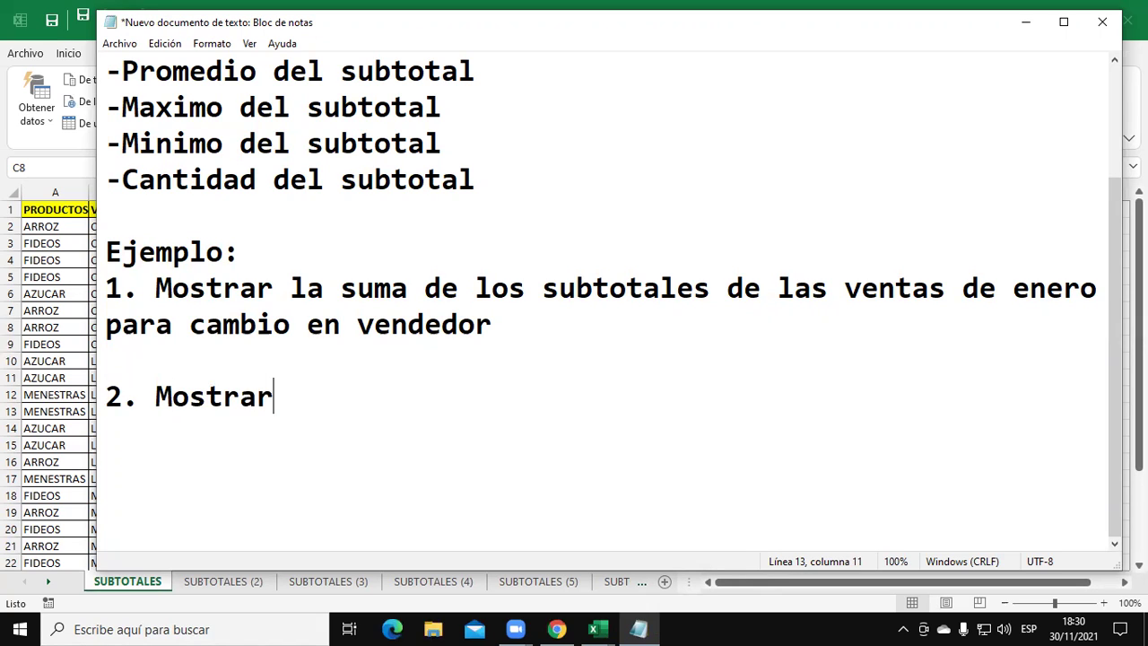
- Continue example 2 with "las suma de los subtotales de las ventas de febrero para cada cambio Productos"
type(" las suma ")
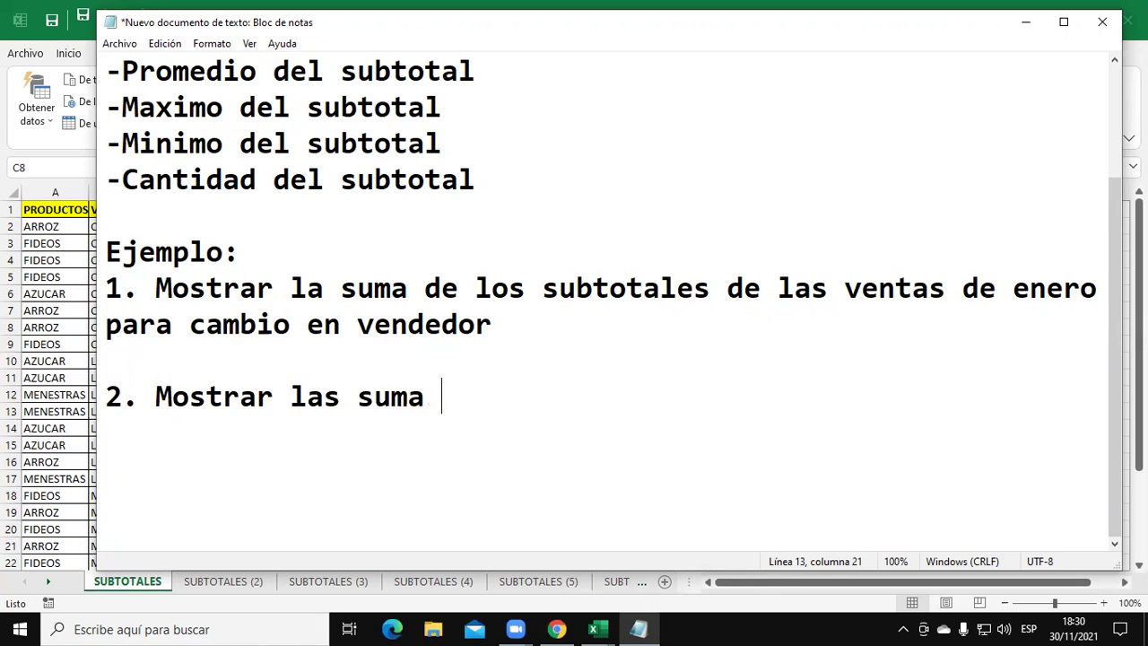
type("de los sub")
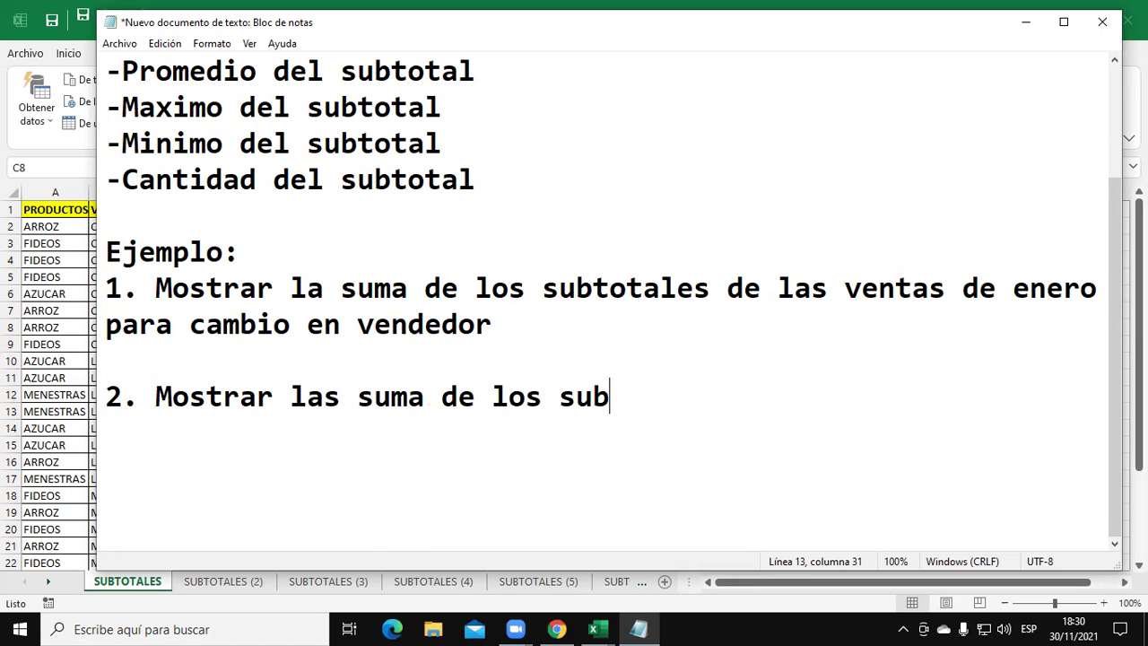
type("totales de ")
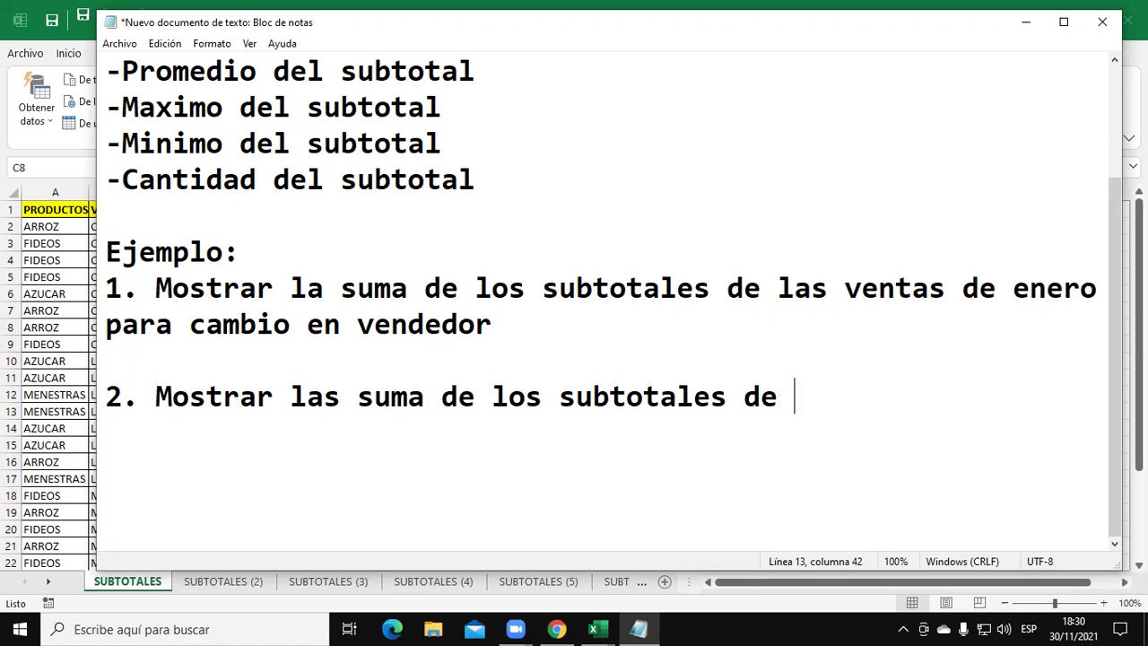
type("las ventas d")
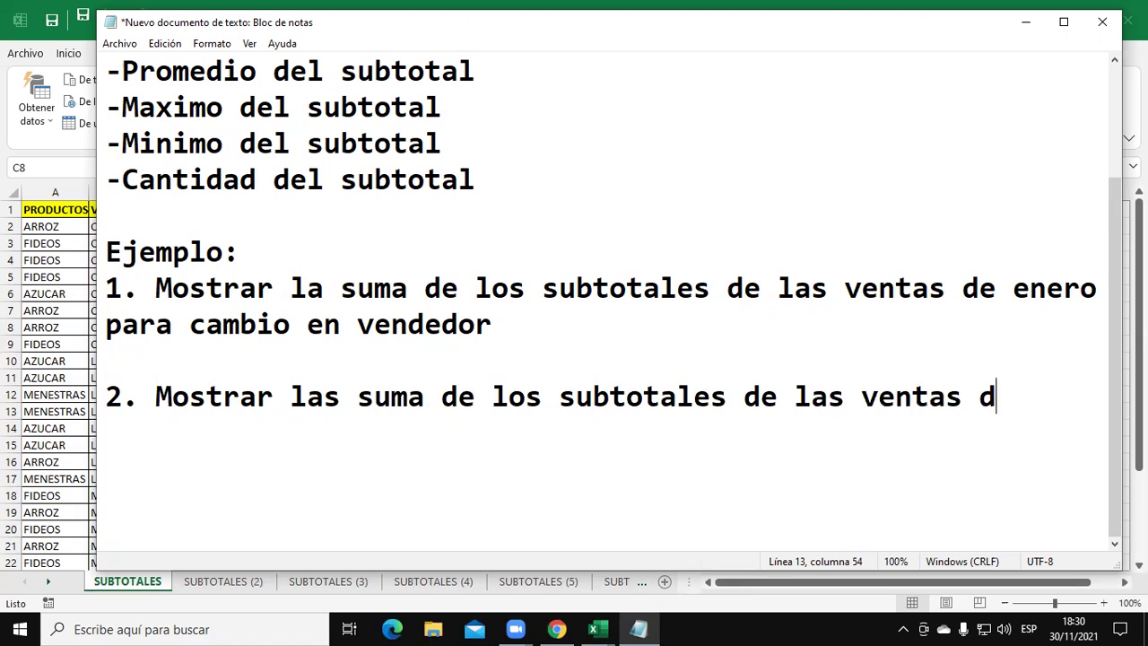
type("e febre")
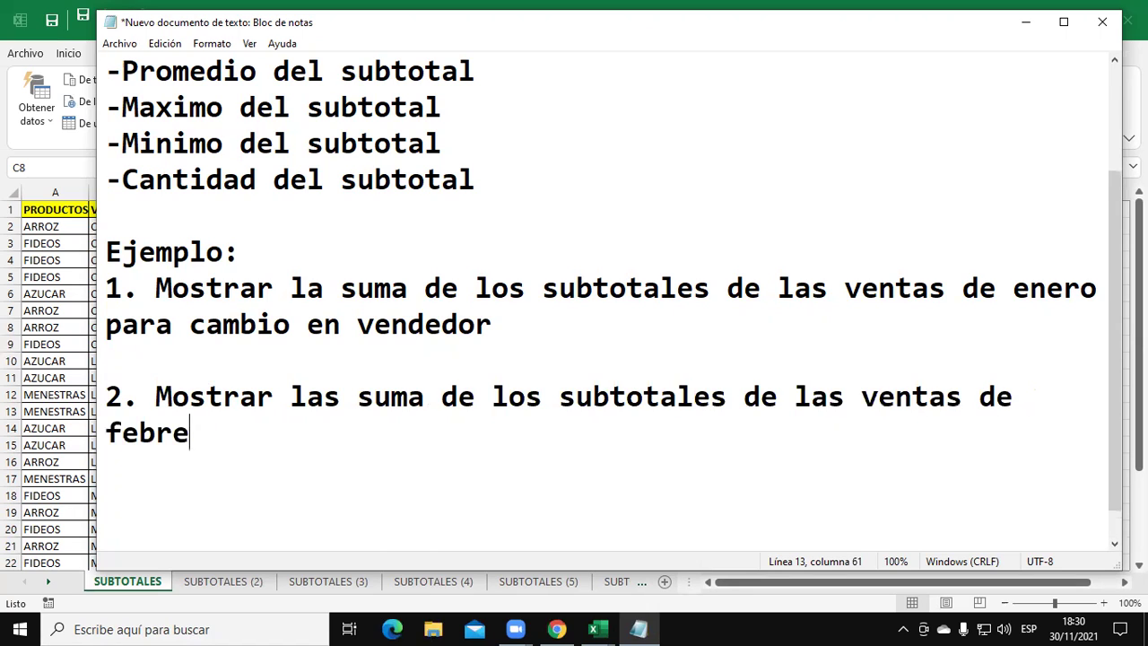
type("ro pára")
key("BackSpace")
key("BackSpace")
key("BackSpace")
key("BackSpace")
type("ara cada ca")
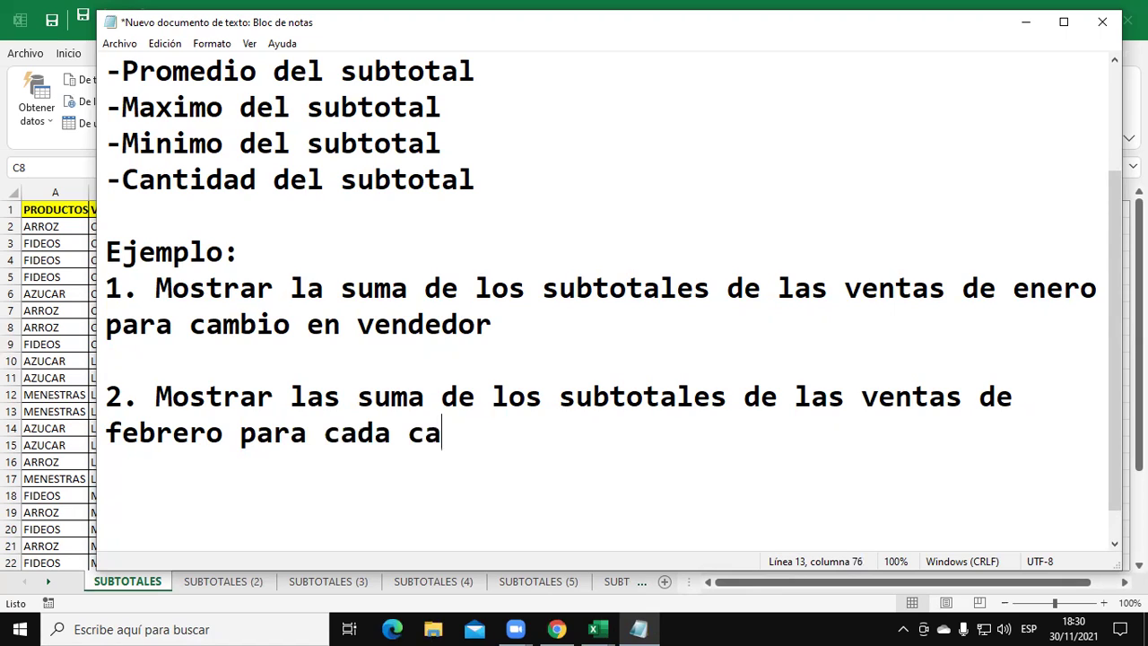
type("mbio ")
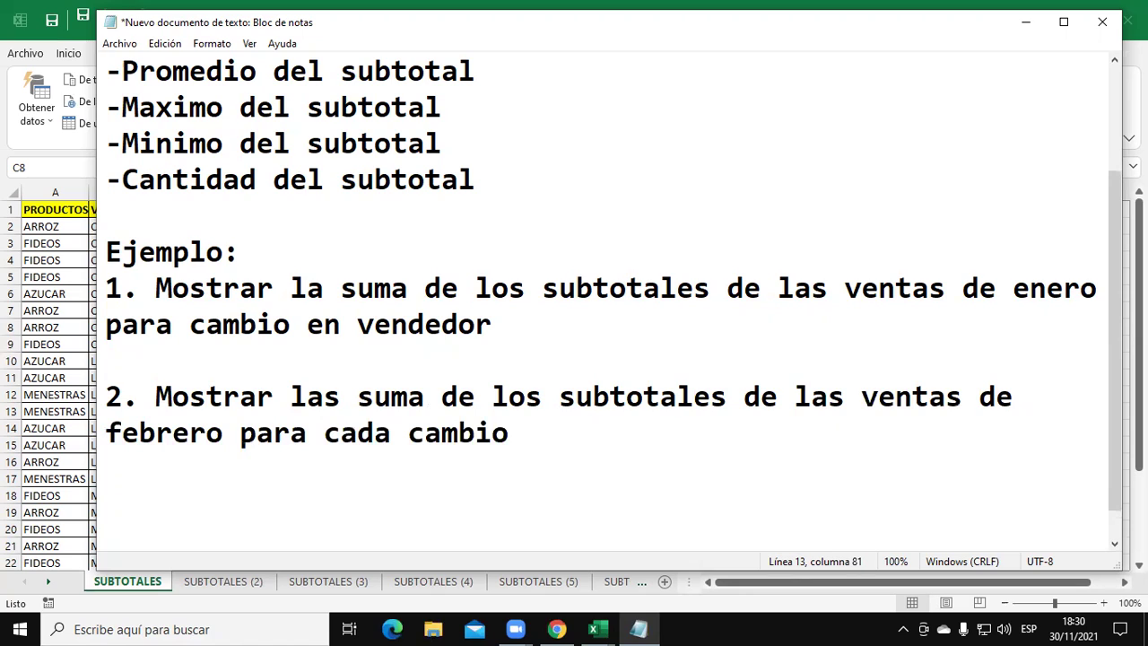
type(" Productos")
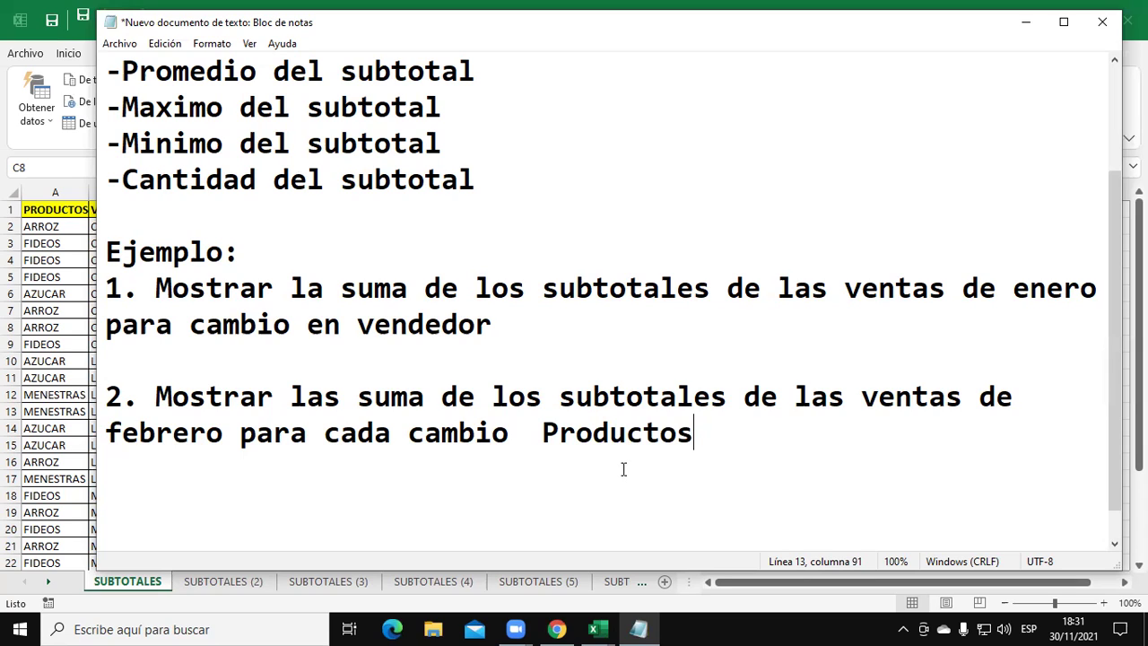
- Return to Excel, open the SUBTOTALES (2) sheet, and reread example 2 in Notepad before returning to the sheet
left_click(1022, 28)
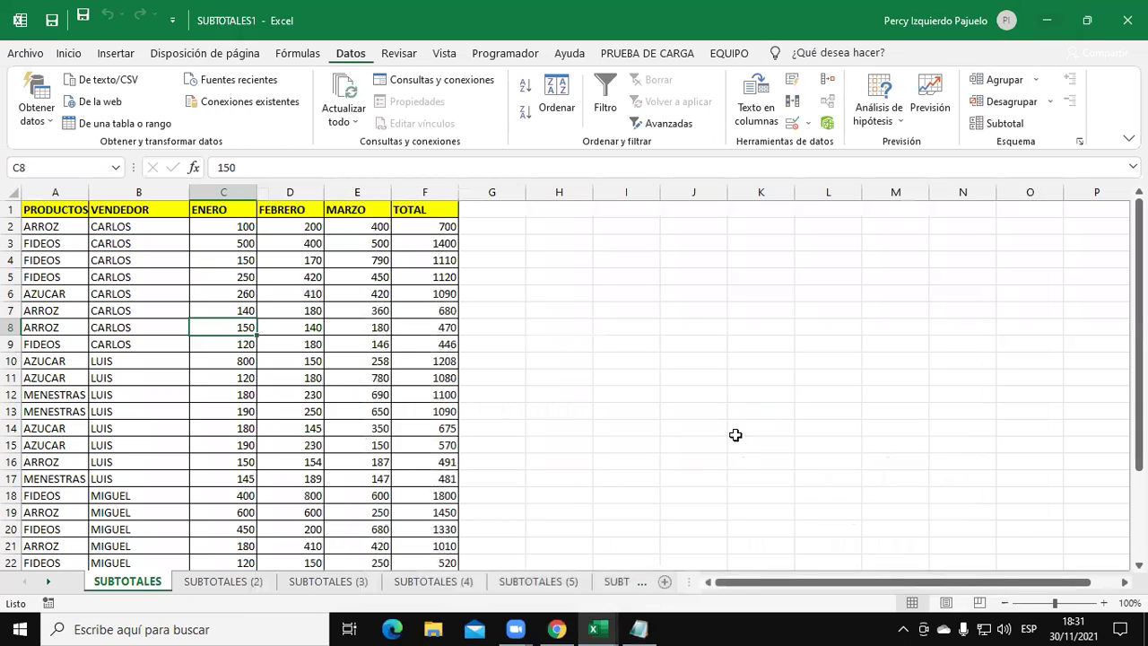
left_click(231, 583)
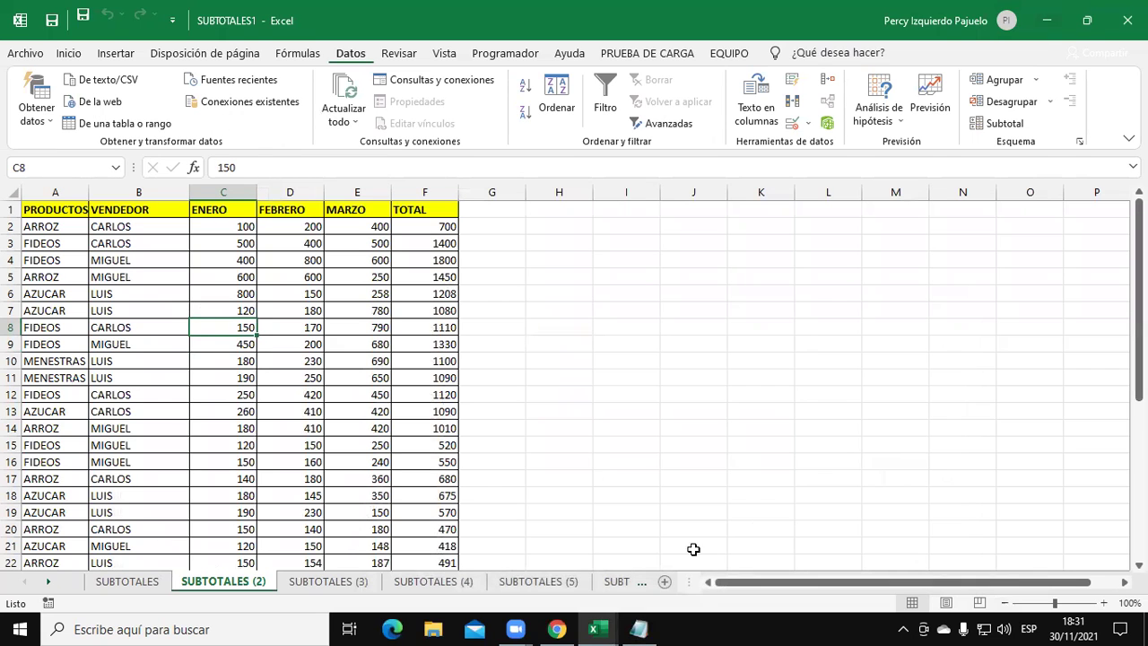
left_click(662, 630)
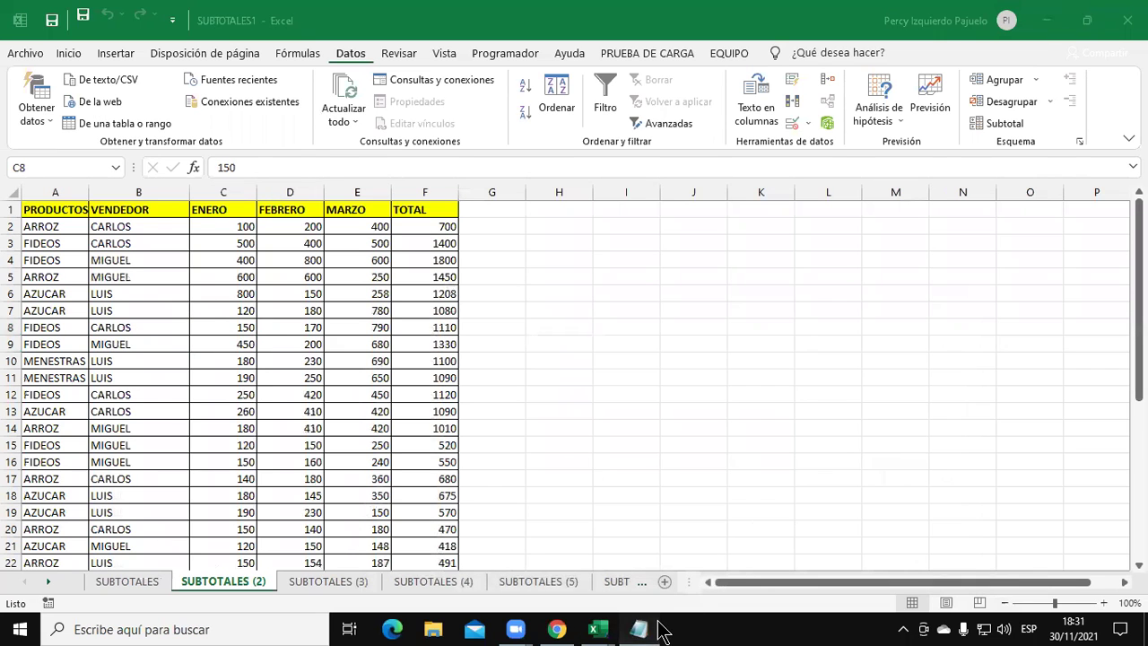
left_click(657, 629)
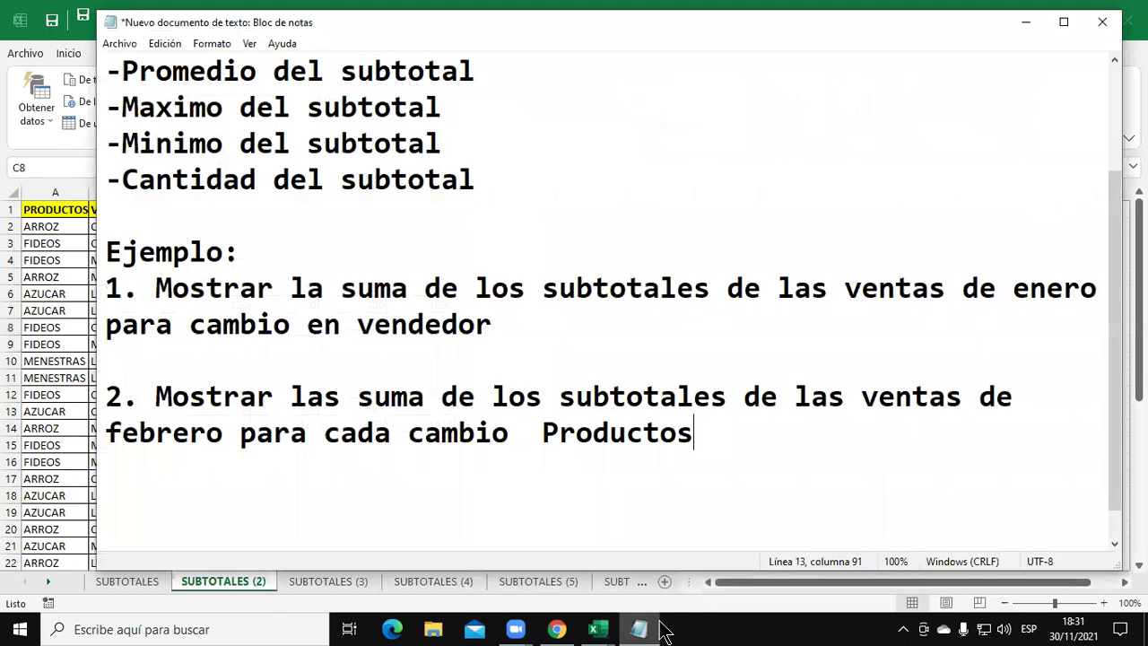
left_click(1025, 23)
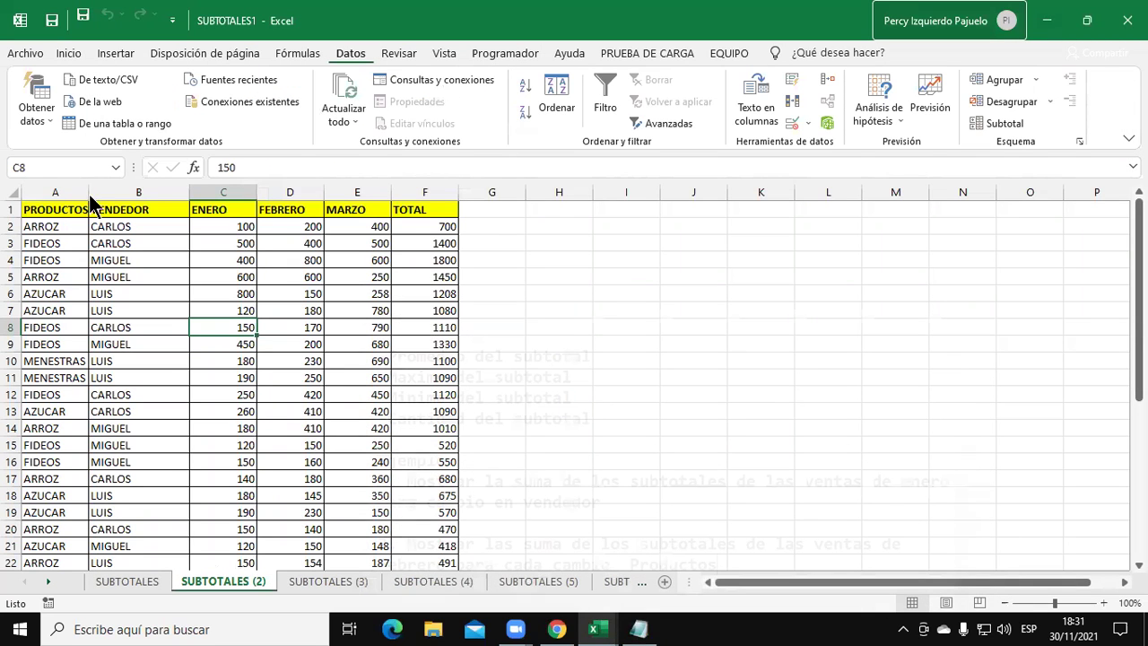
- Widen the PRODUCTOS column and autofit the ENERO, FEBRERO, MARZO and TOTAL columns to their contents
left_click_drag(105, 191, 115, 191)
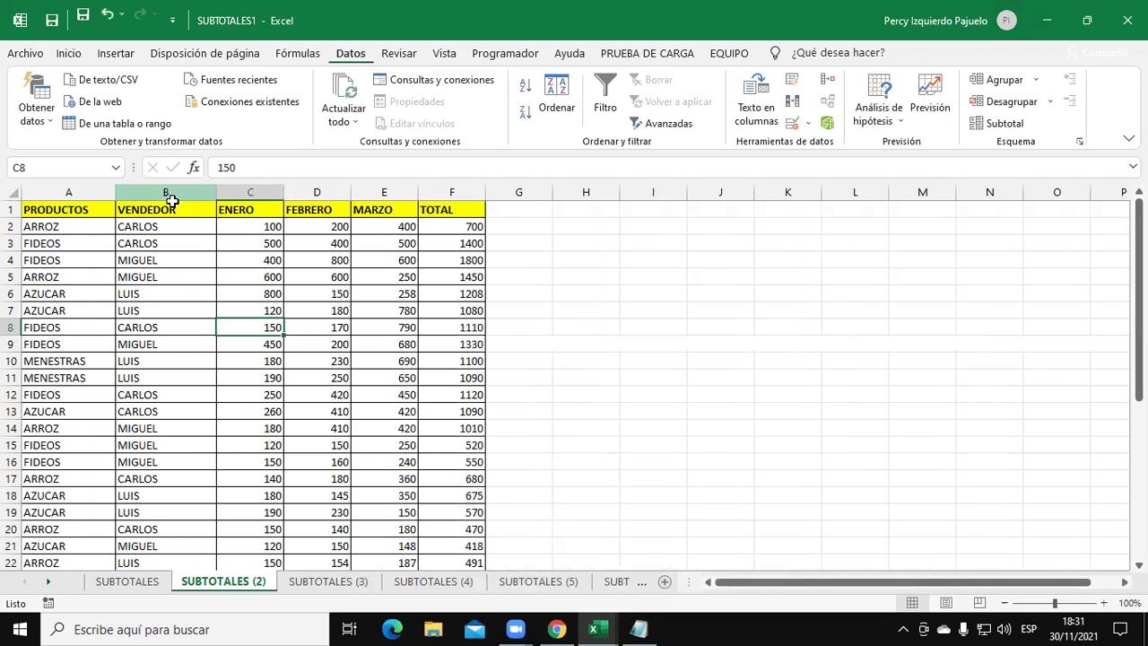
double_click(282, 195)
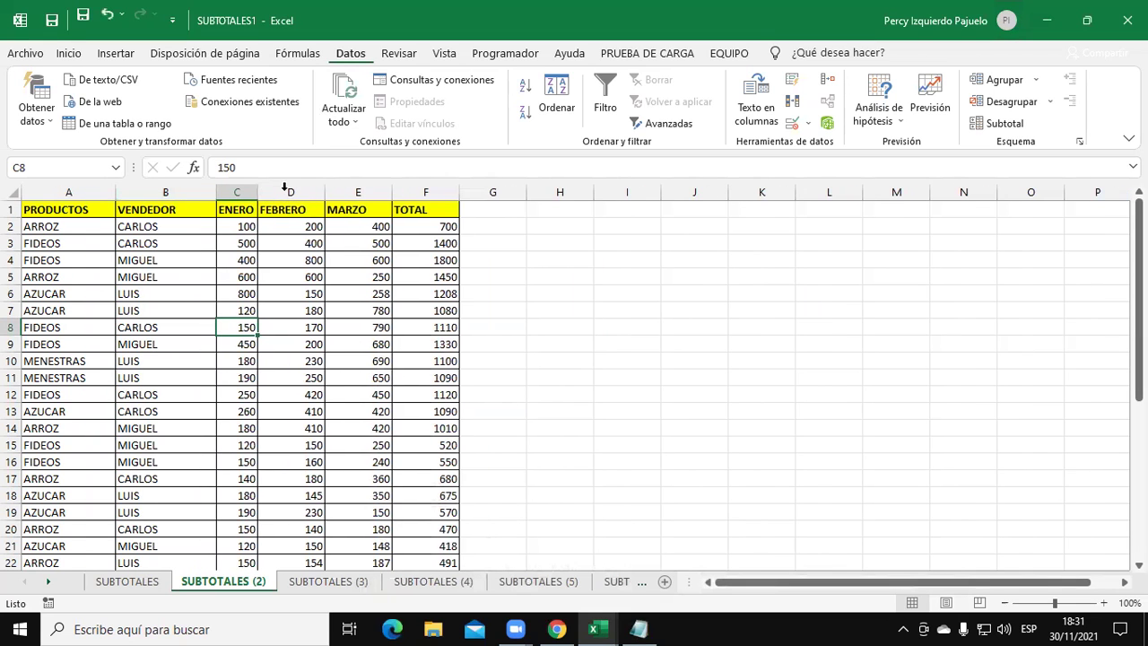
double_click(323, 191)
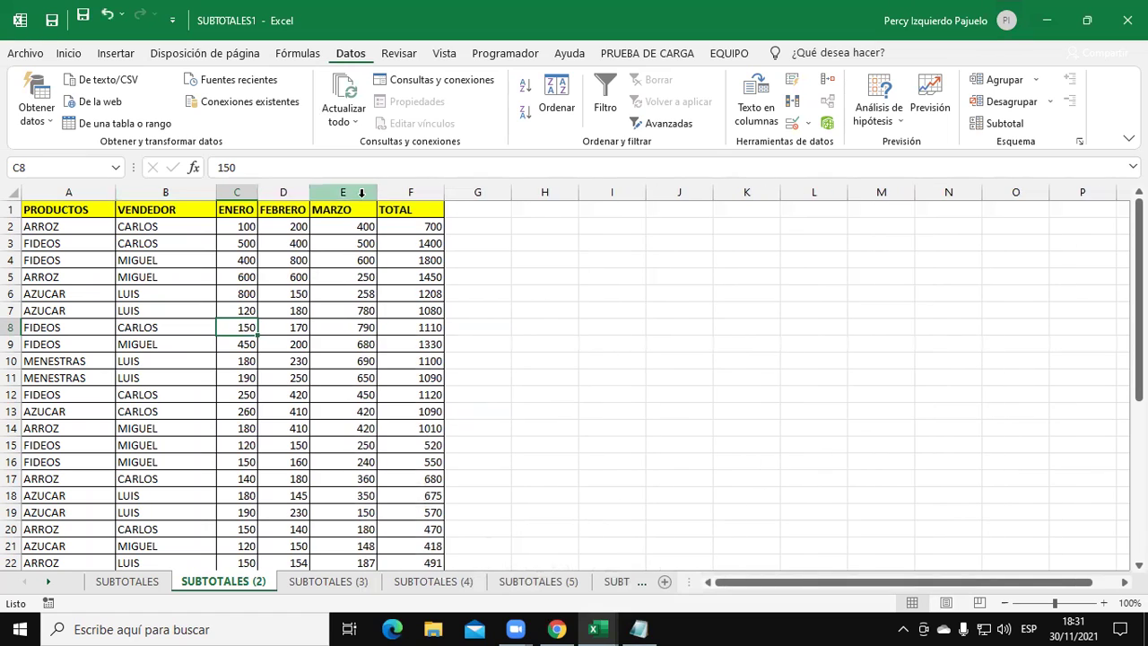
double_click(376, 191)
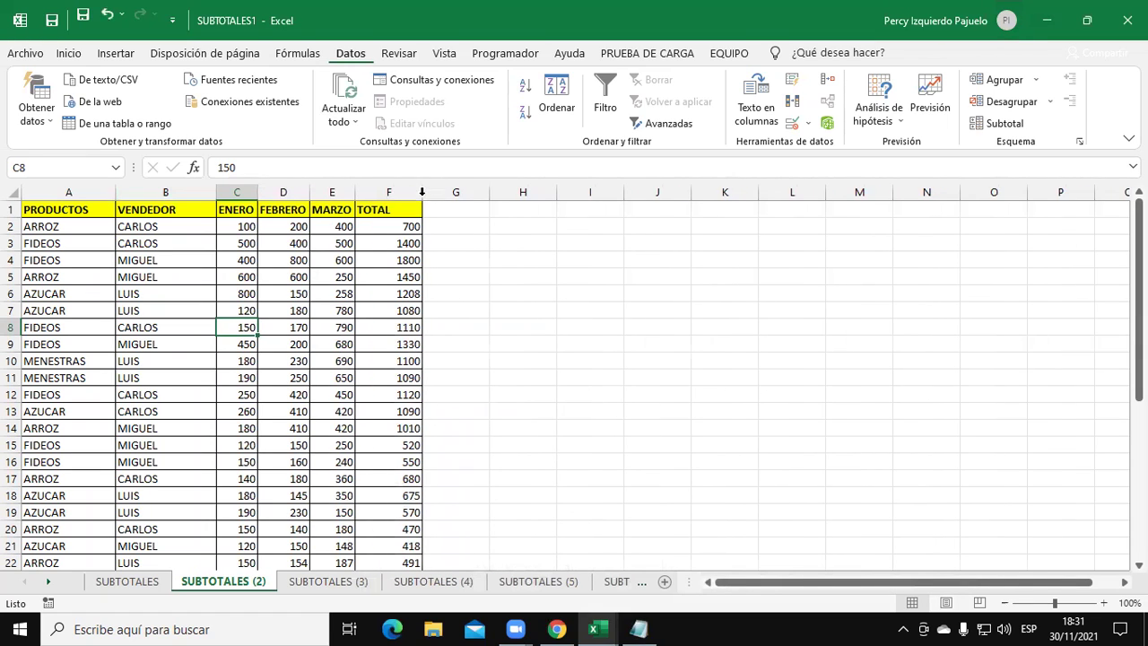
double_click(422, 191)
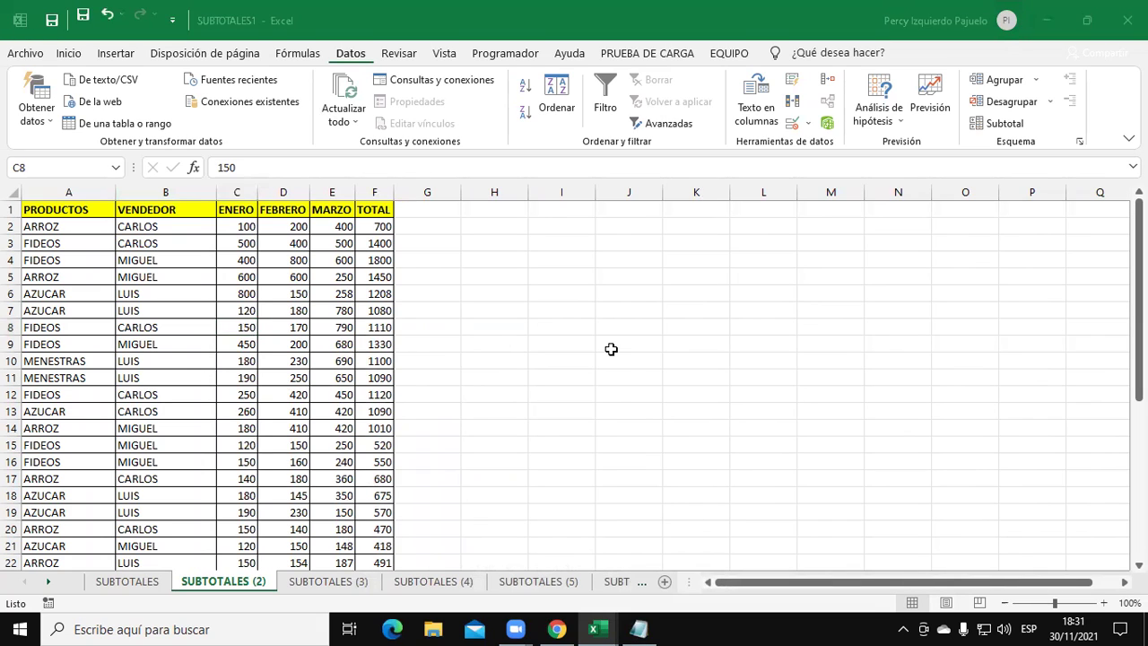
- Sort the sales table on SUBTOTALES (2) by PRODUCTOS, by cell values from A to Z
left_click(125, 276)
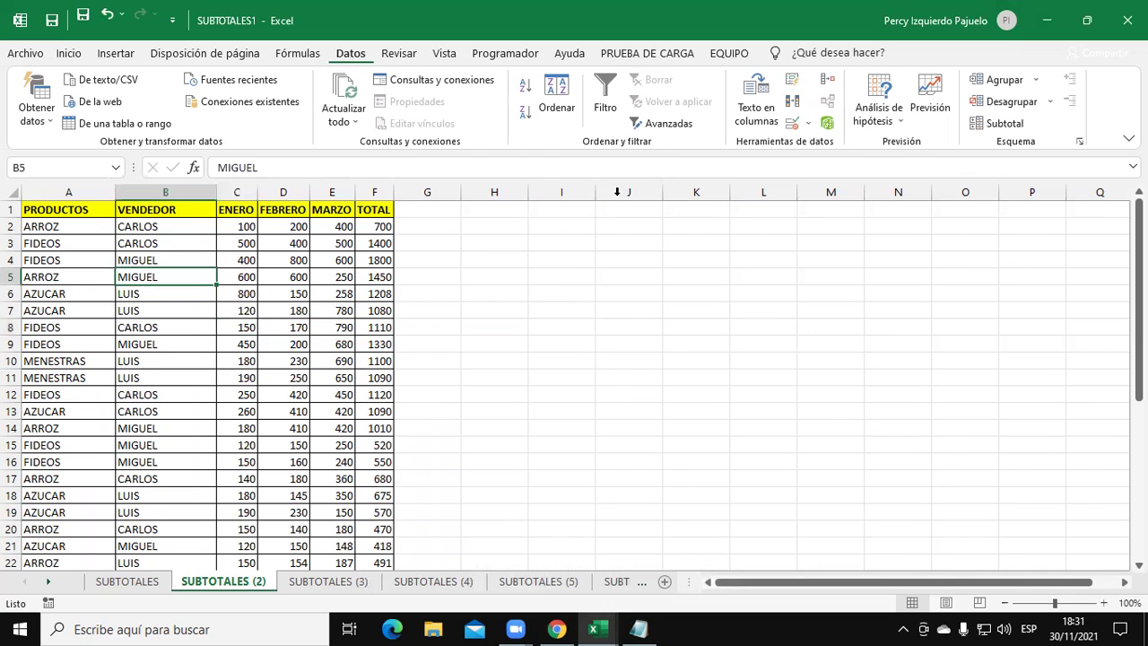
left_click(557, 90)
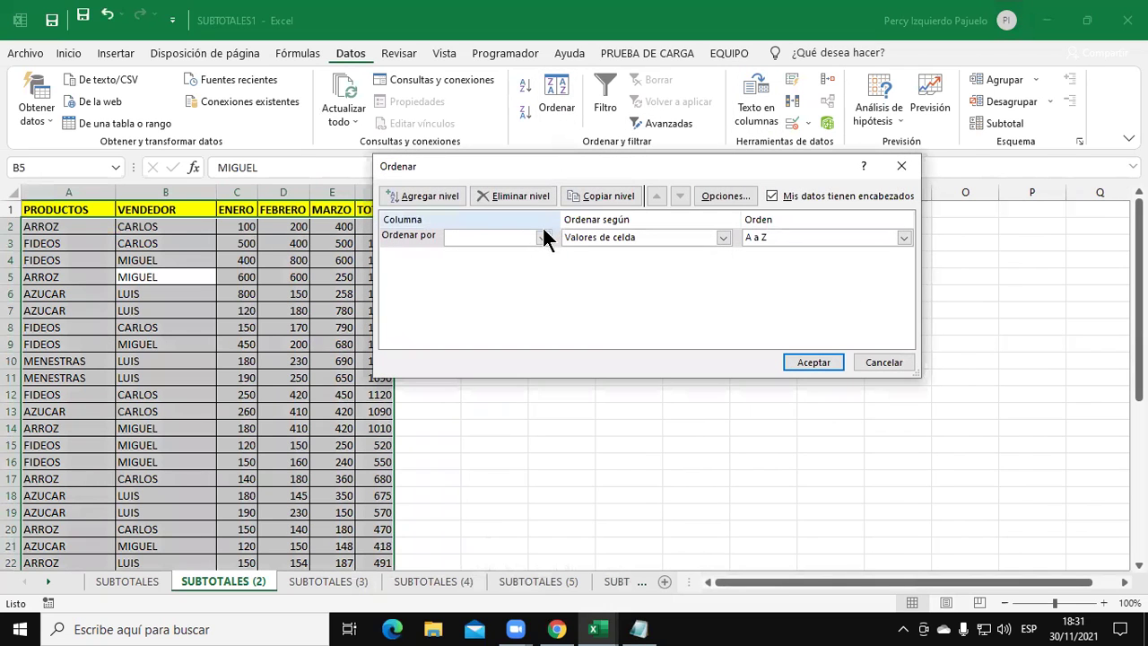
left_click(541, 236)
left_click(514, 252)
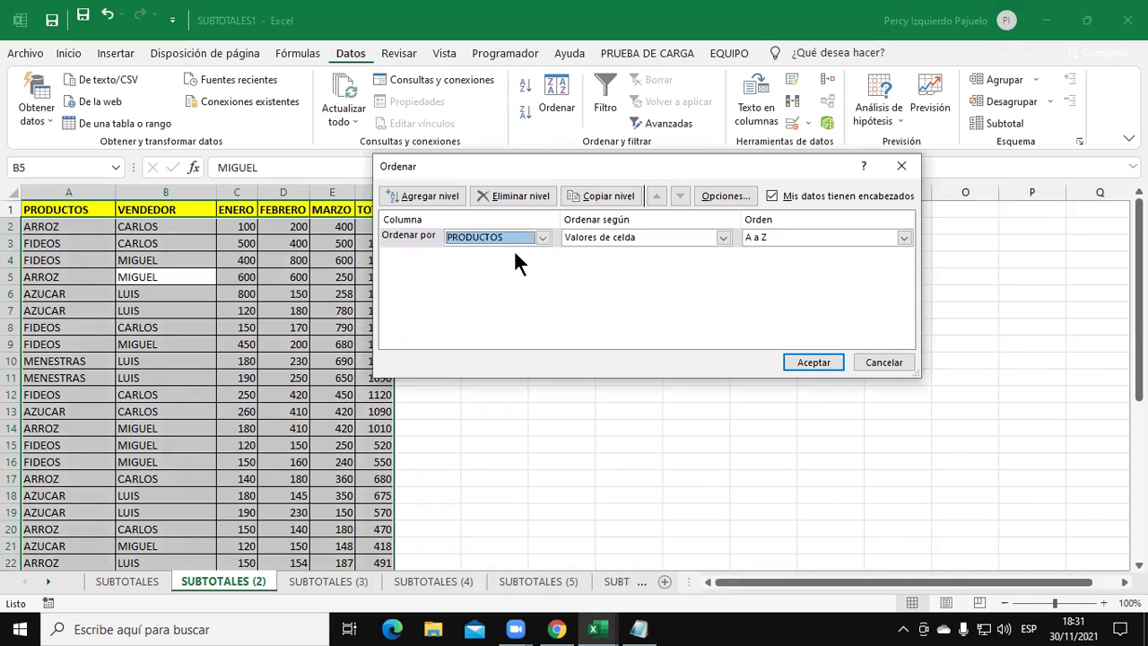
left_click(814, 362)
scroll(77, 395, "down", 2)
scroll(77, 394, "up", 2)
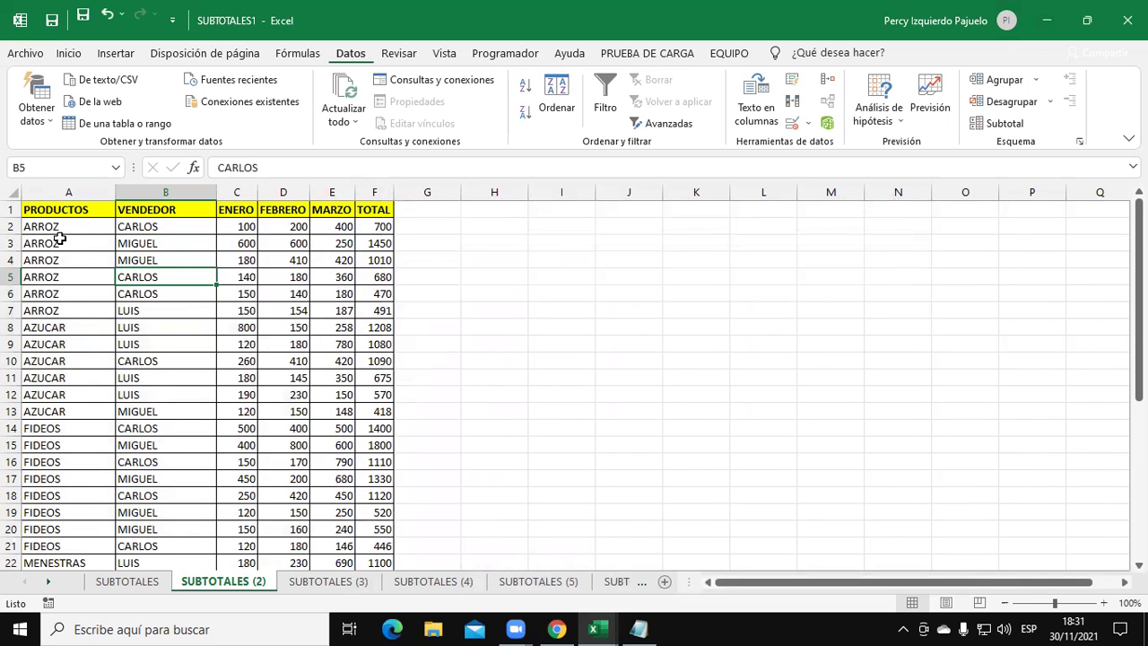
scroll(81, 364, "down", 1)
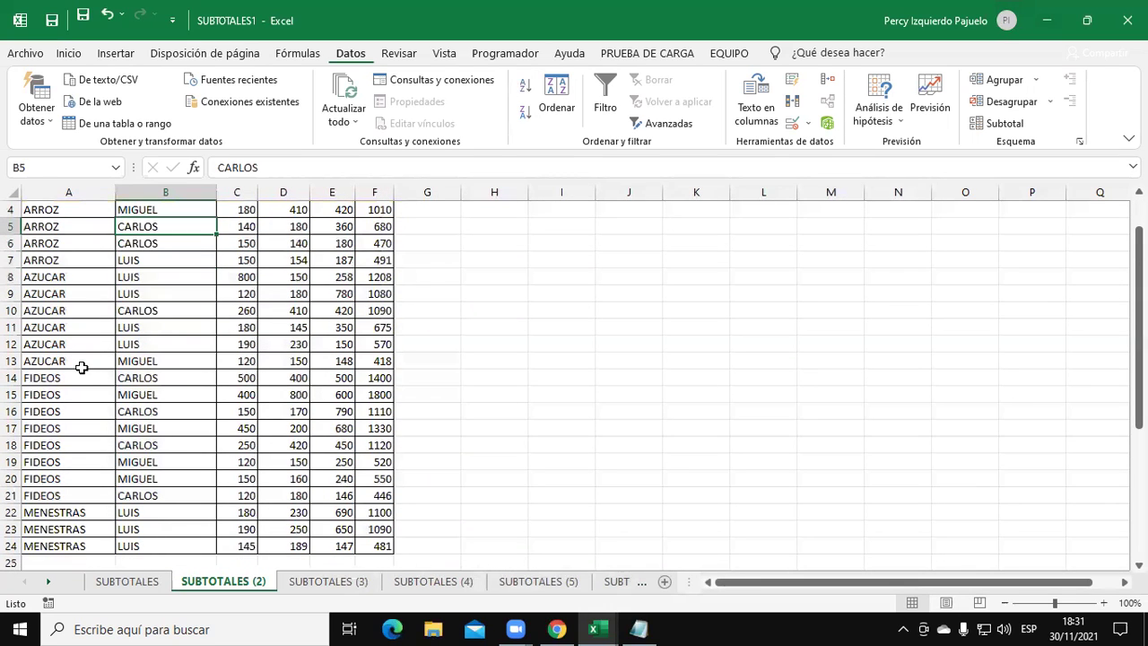
scroll(82, 370, "up", 1)
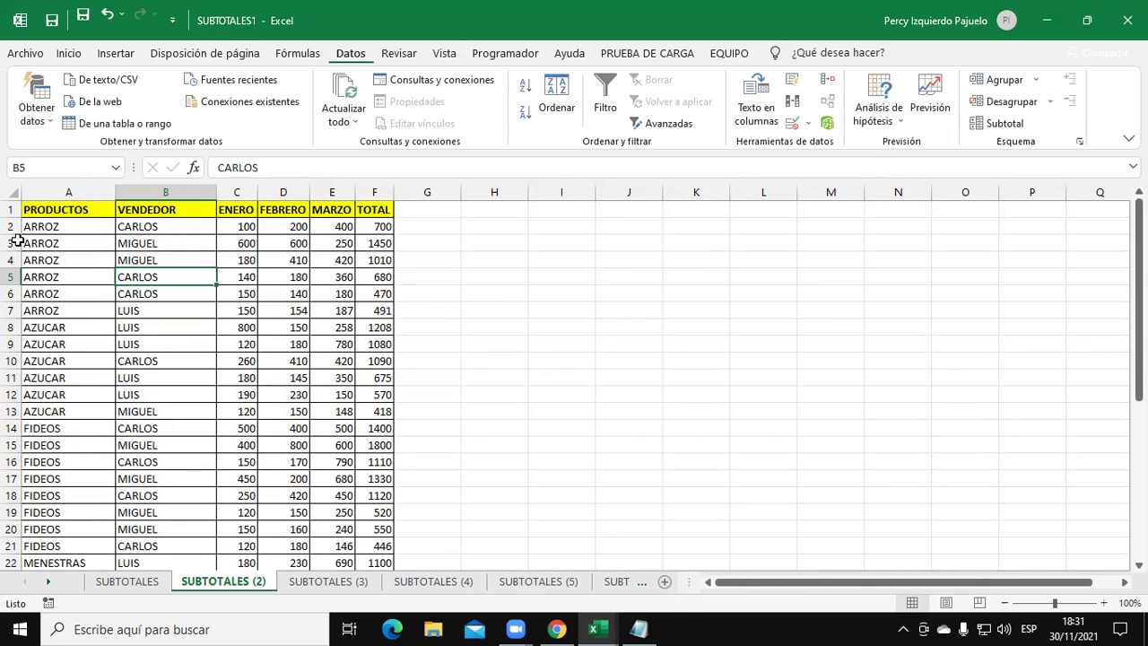
- Add subtotals at each change in PRODUCTOS using Suma, with FEBRERO checked instead of ENERO
left_click(991, 123)
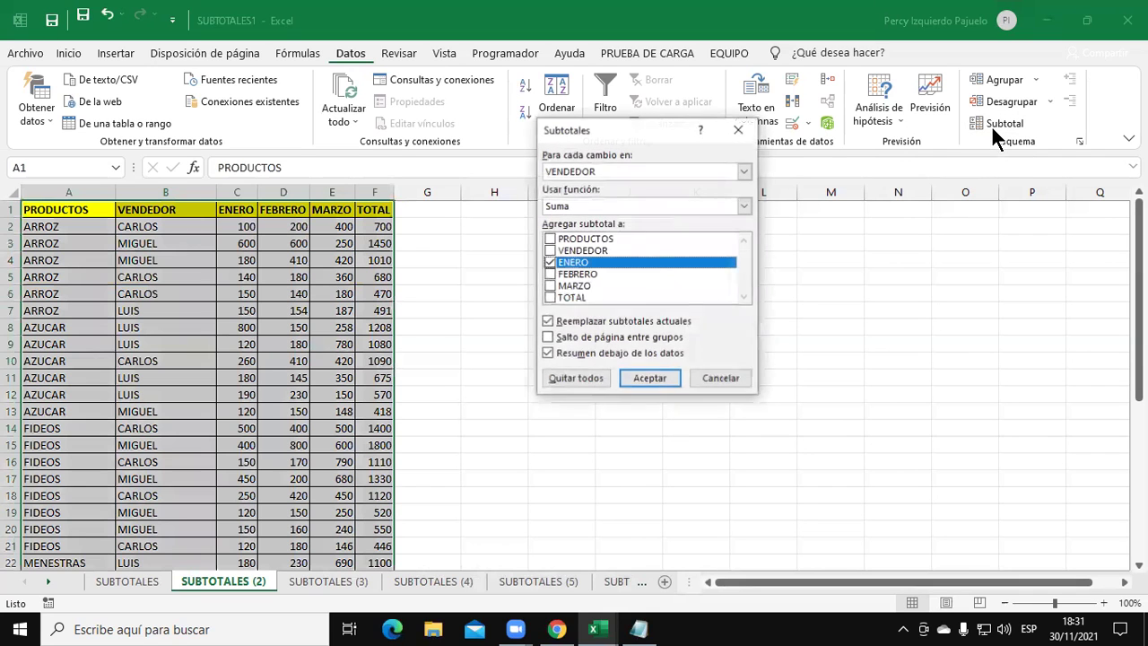
left_click(743, 171)
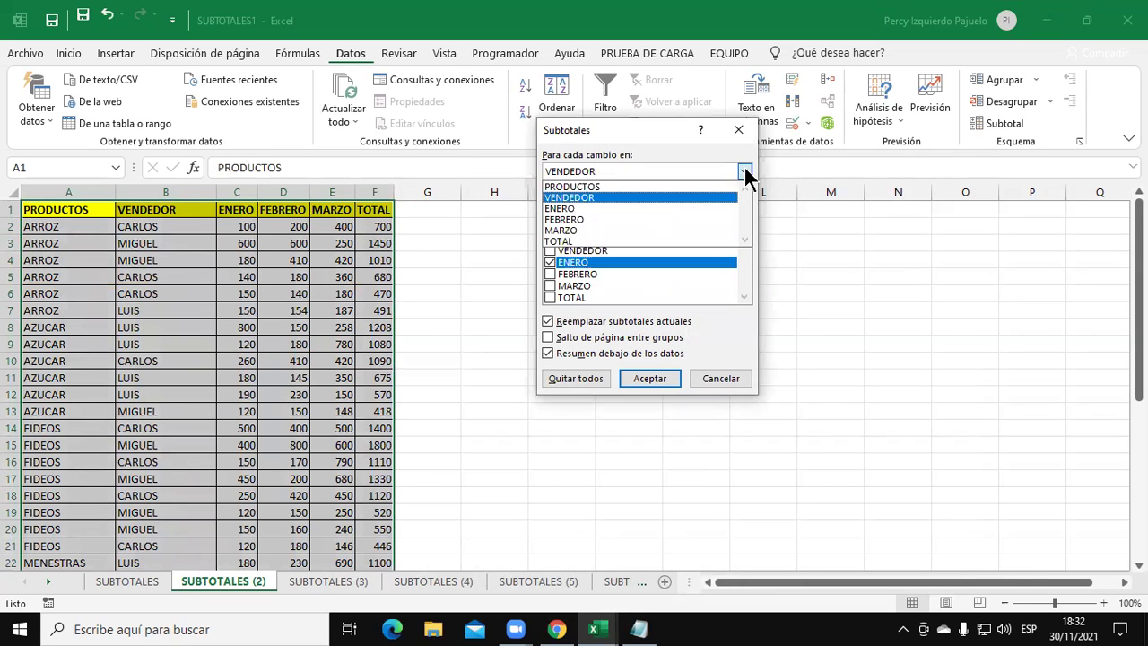
left_click(663, 185)
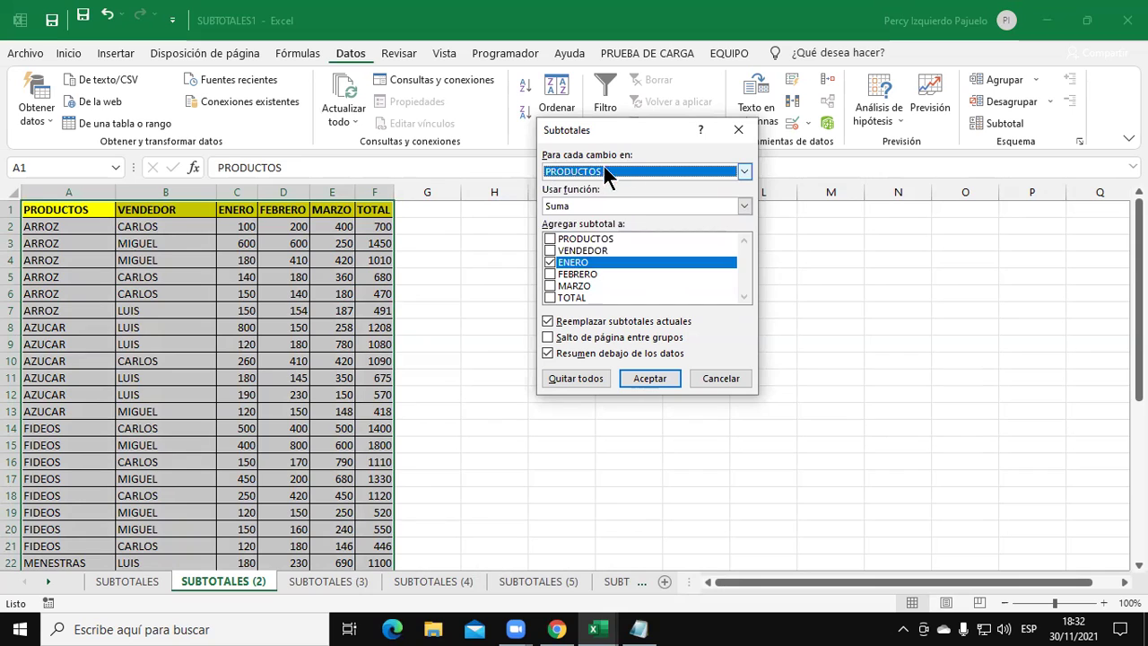
left_click(601, 208)
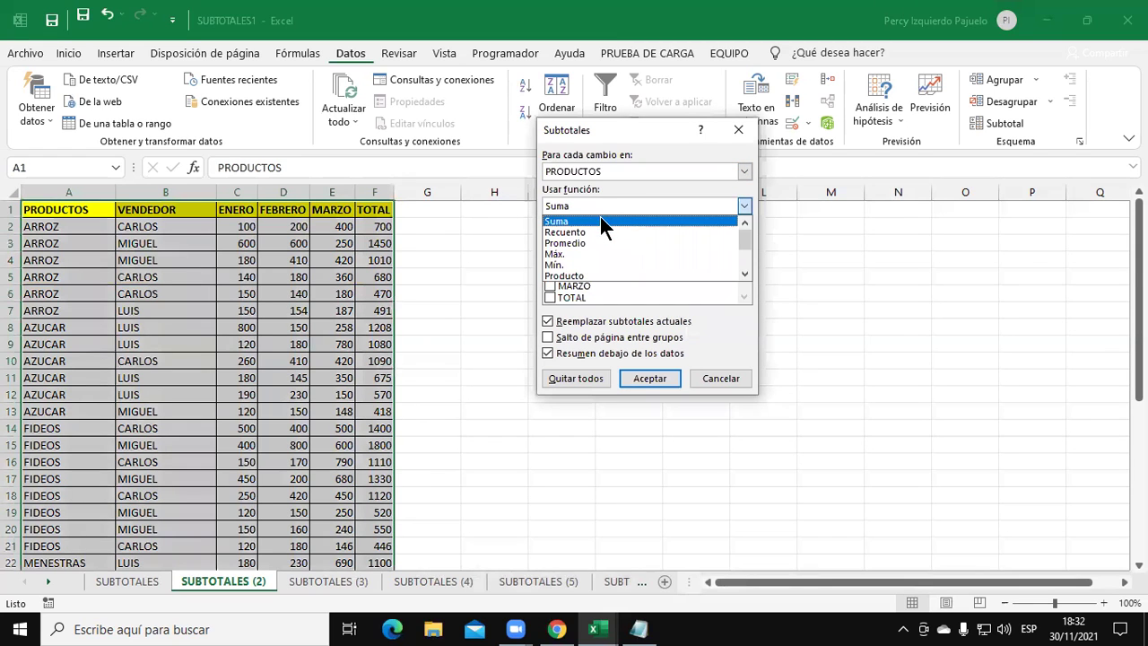
left_click(593, 217)
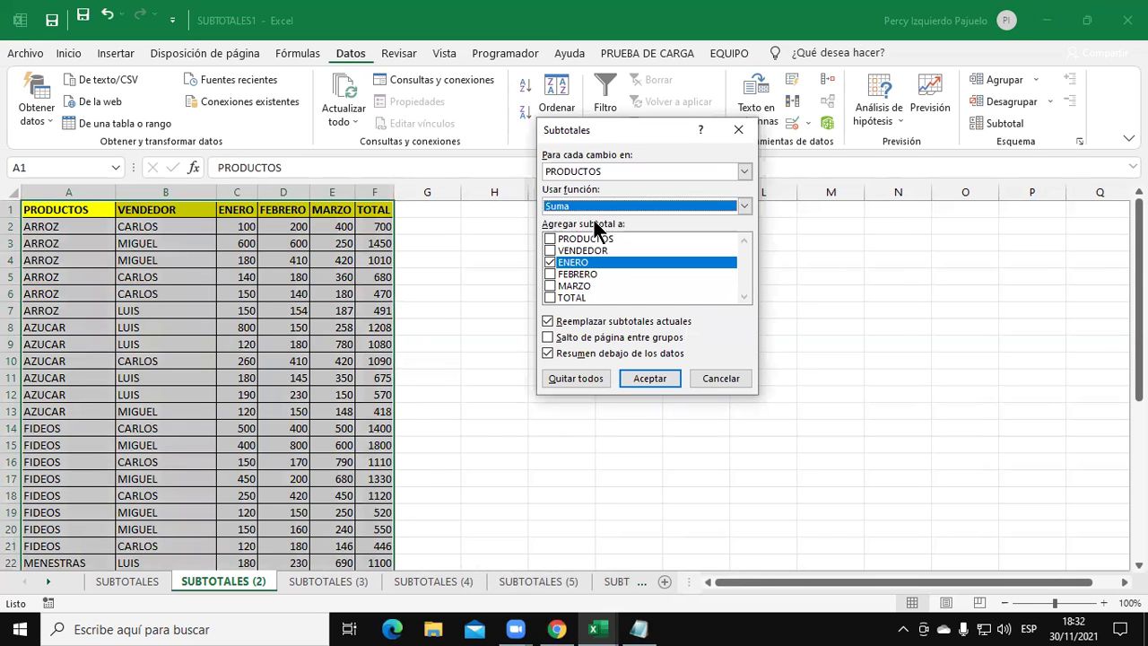
left_click(548, 264)
left_click(549, 275)
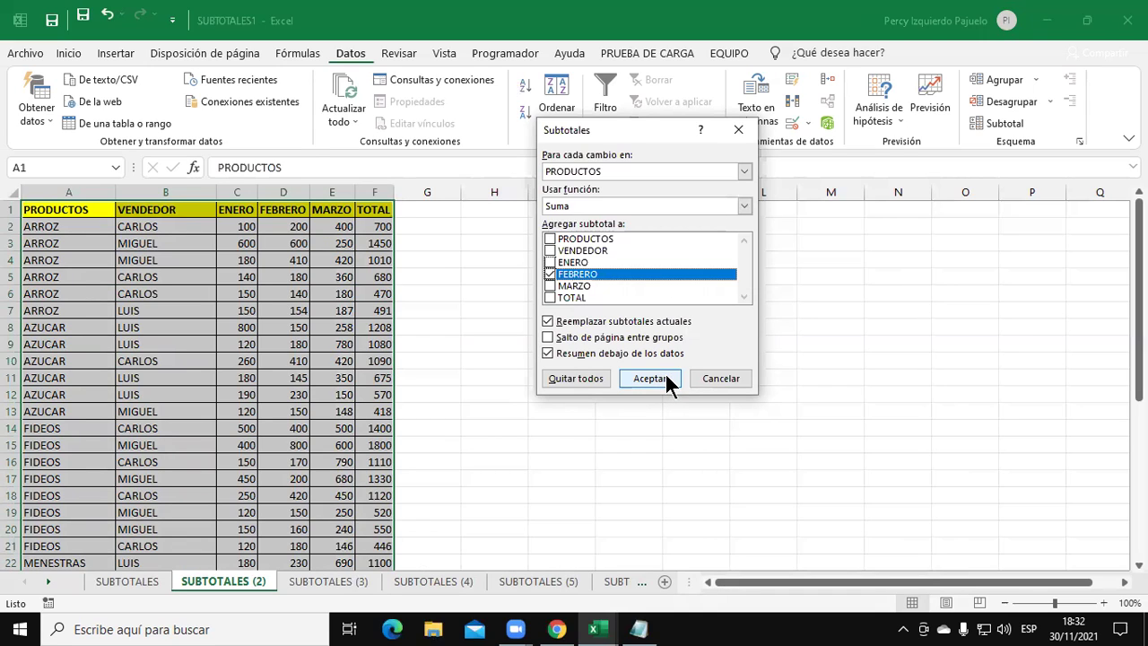
left_click(660, 374)
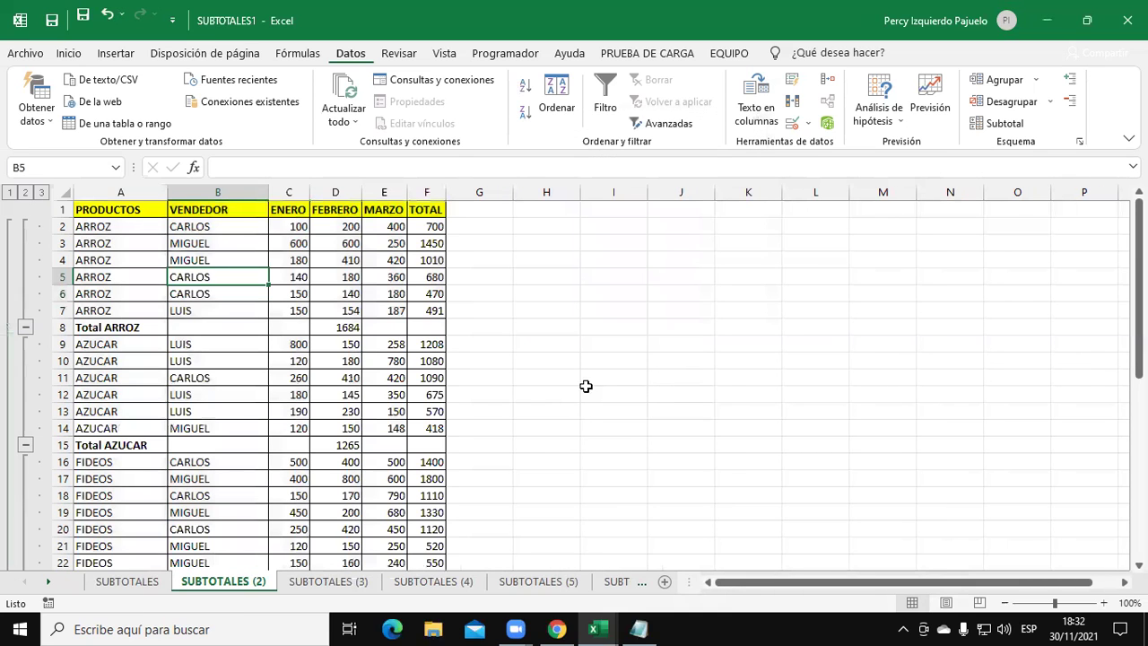
- Collapse the outline to the grand total, expand it to level 2, and examine each product's FEBRERO subtotal row
scroll(215, 355, "down", 1)
scroll(176, 359, "up", 1)
left_click(9, 193)
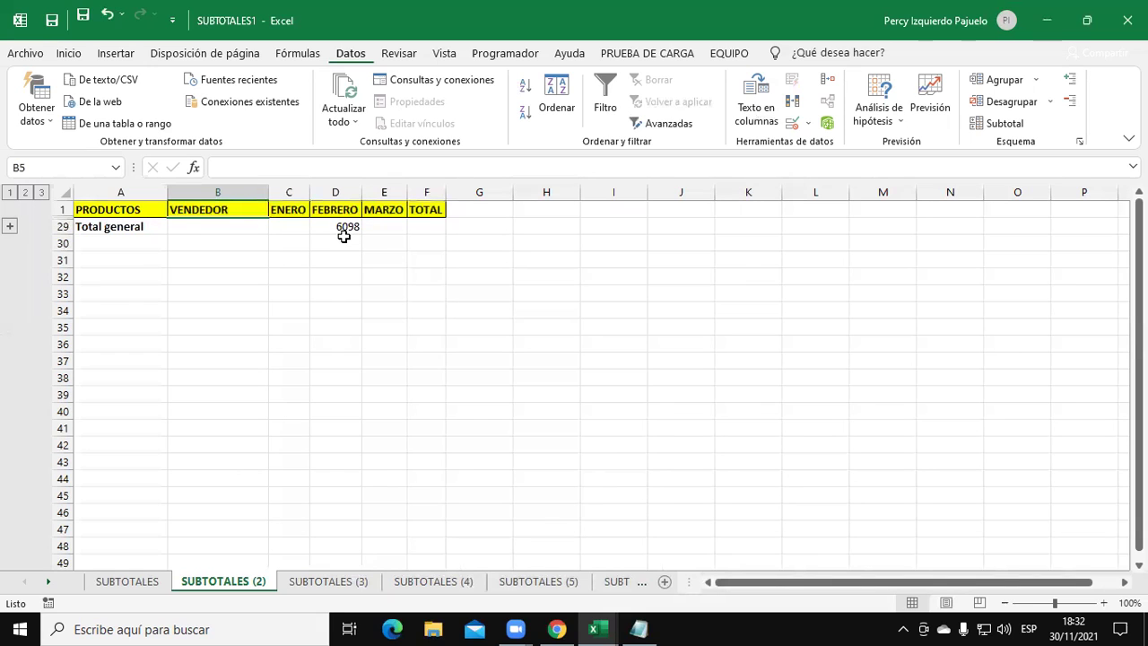
left_click(26, 192)
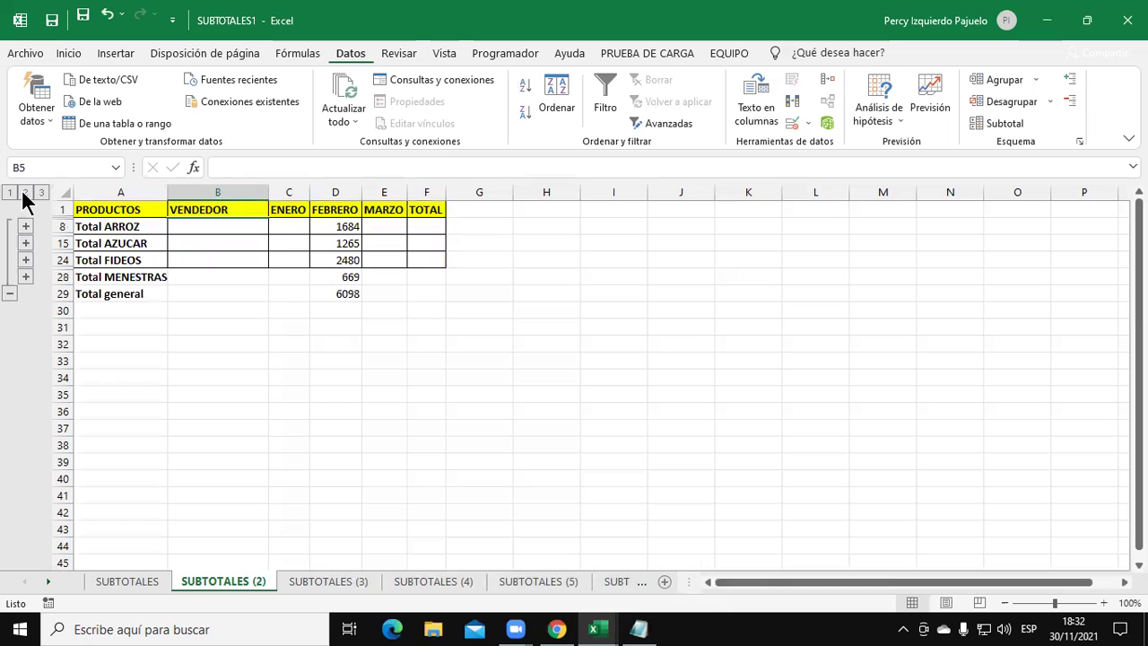
left_click_drag(118, 226, 319, 226)
left_click_drag(109, 243, 331, 243)
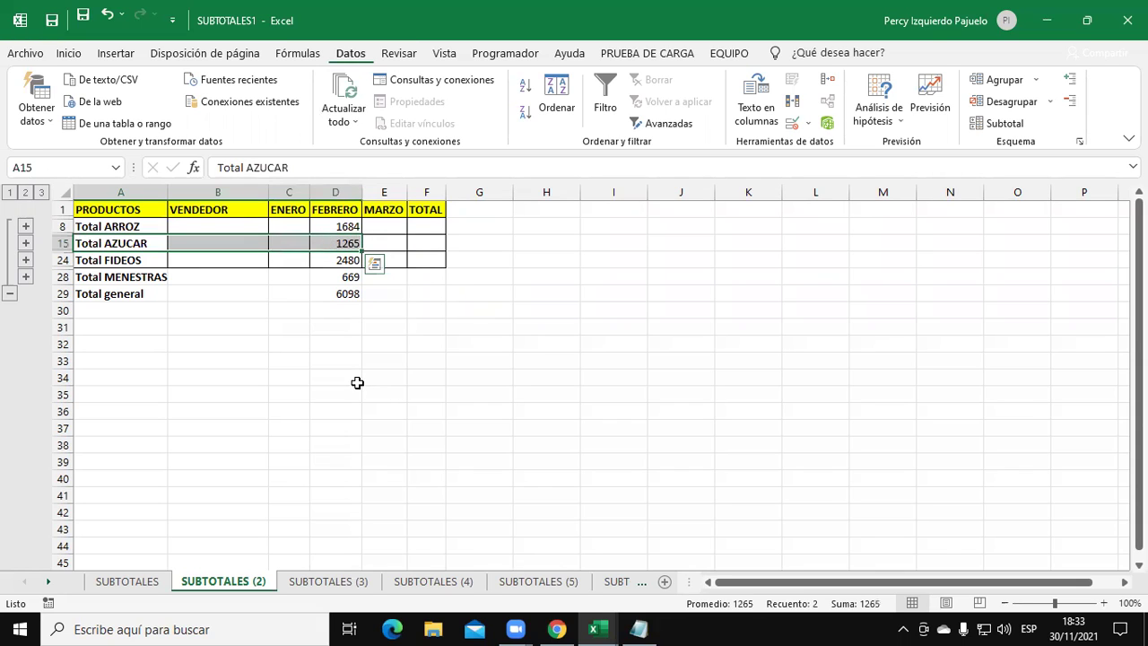
left_click_drag(120, 262, 331, 260)
left_click_drag(126, 279, 345, 278)
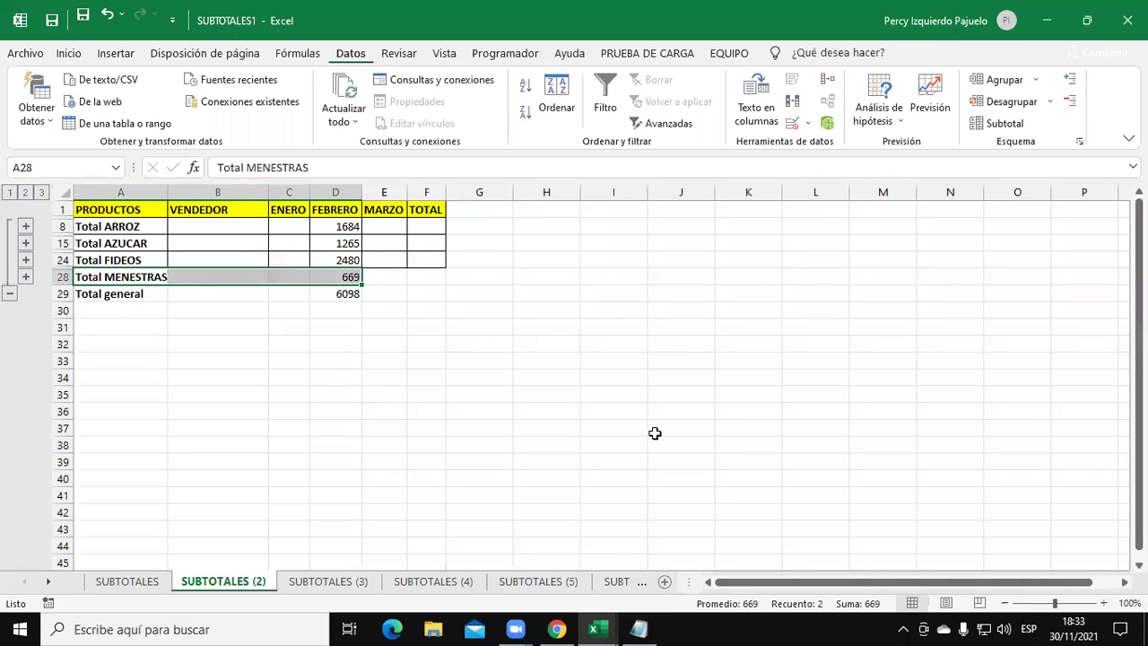
- Expand the outline to level 3 and review the ARROZ, AZUCAR and FIDEOS detail rows down to the grand total
left_click(41, 192)
left_click_drag(123, 226, 429, 311)
left_click_drag(116, 345, 449, 428)
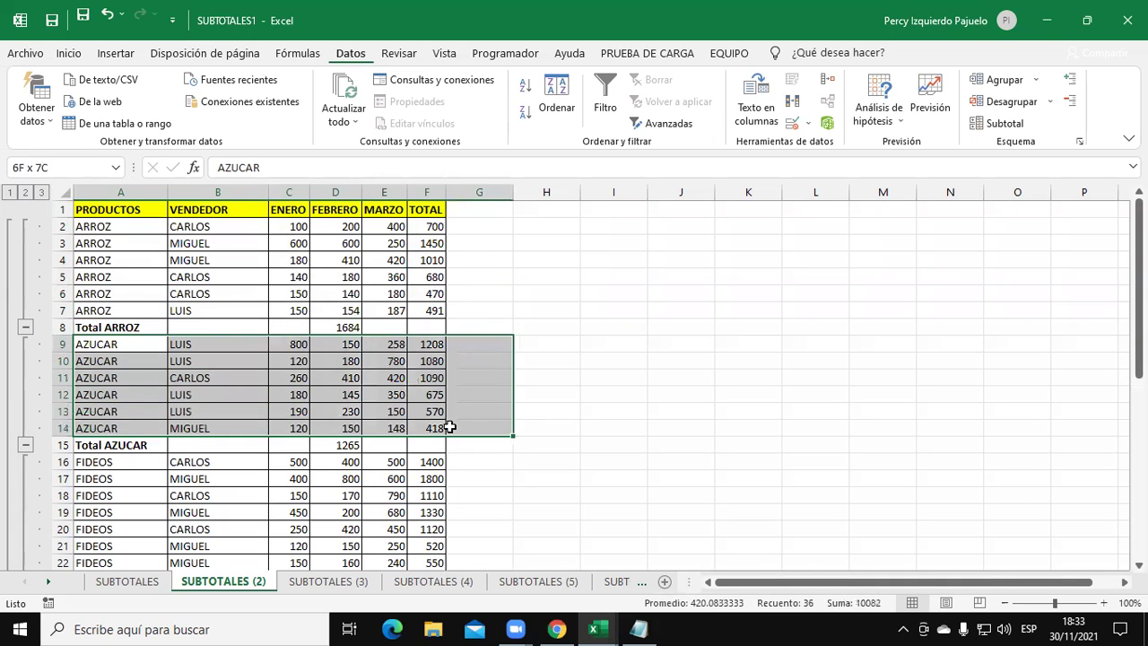
scroll(443, 418, "down", 1)
scroll(449, 403, "up", 1)
scroll(153, 398, "down", 2)
left_click_drag(136, 386, 432, 481)
scroll(363, 507, "down", 2)
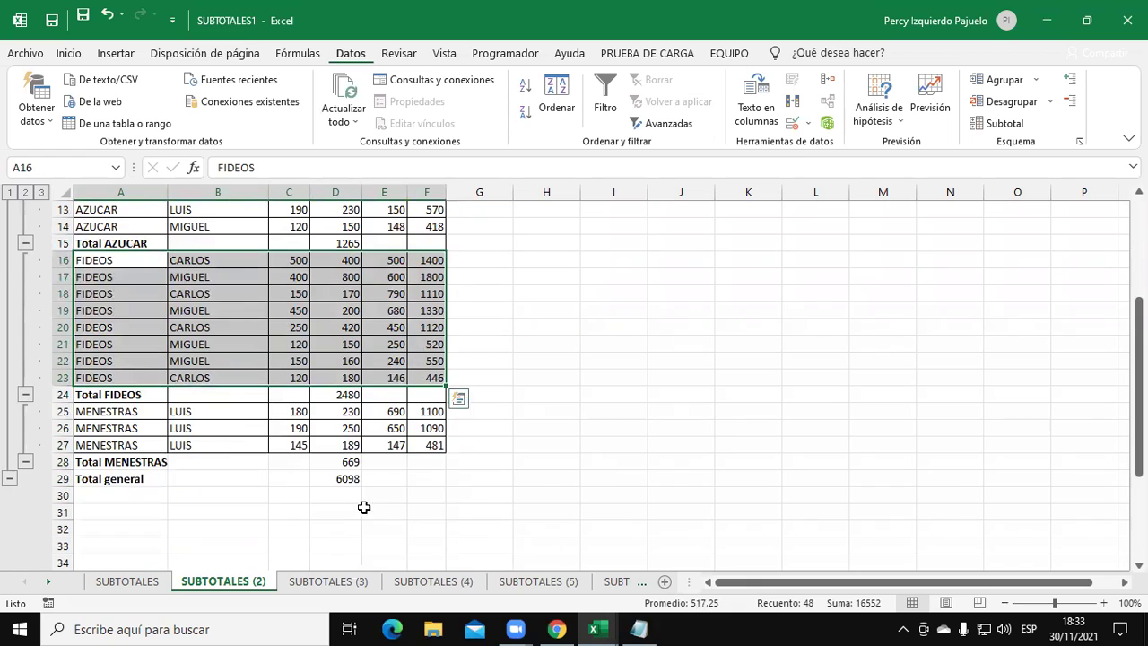
scroll(466, 493, "up", 4)
left_click(619, 434)
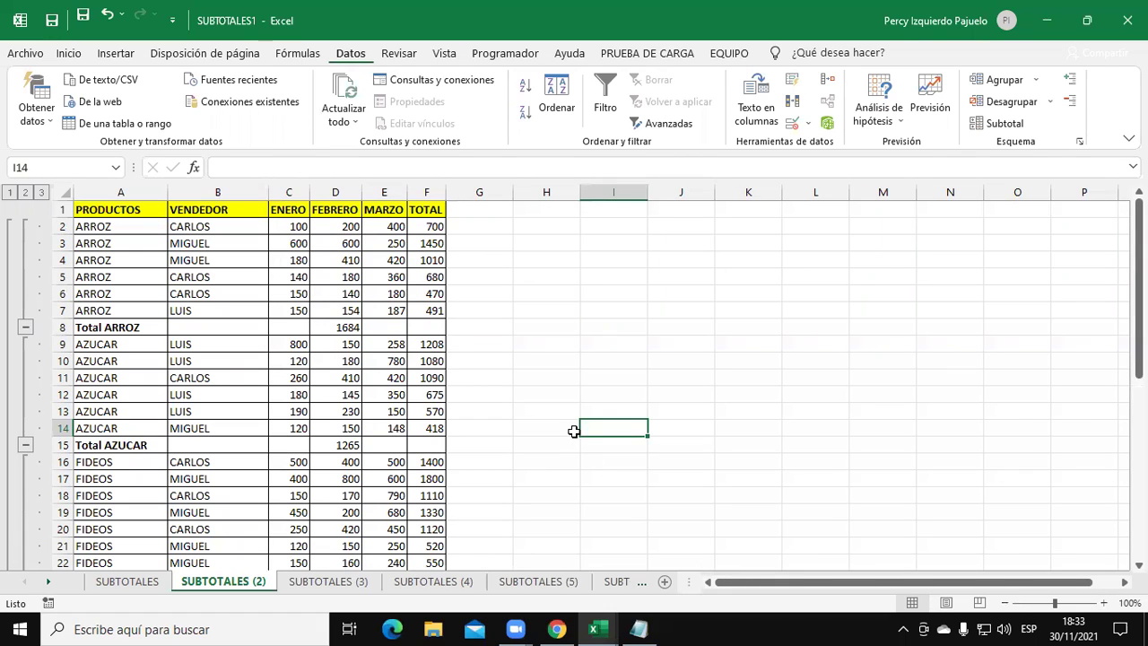
- Switch to WhatsApp Web in Chrome, open the chat with the unread photo, examine the screenshot enlarged, and close it
left_click(557, 628)
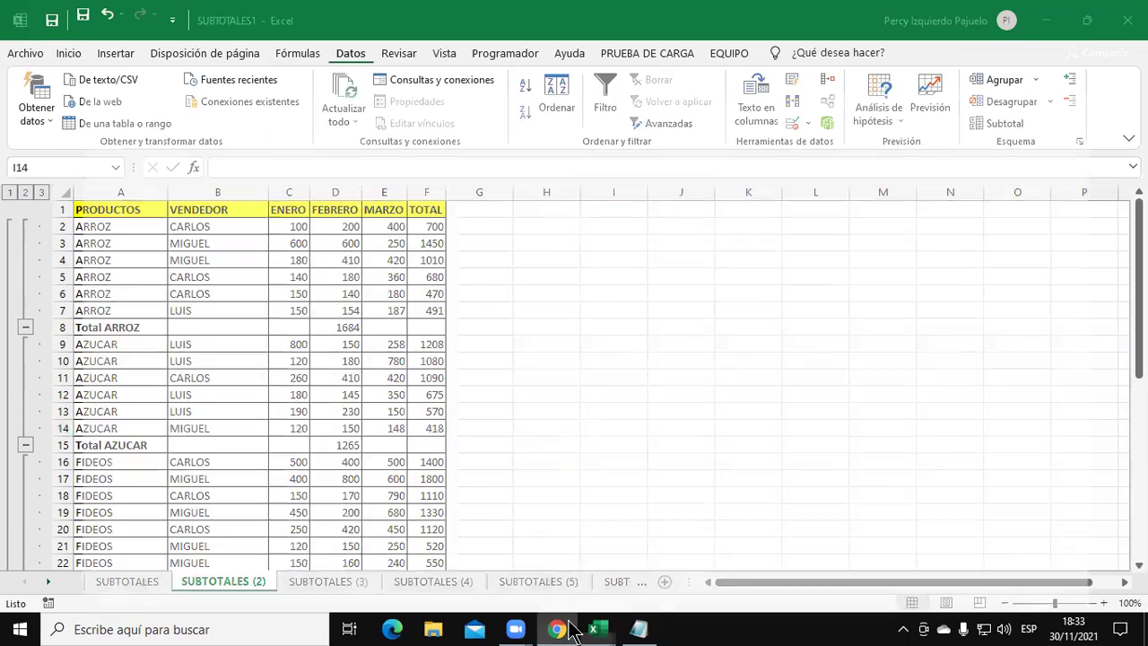
left_click(180, 476)
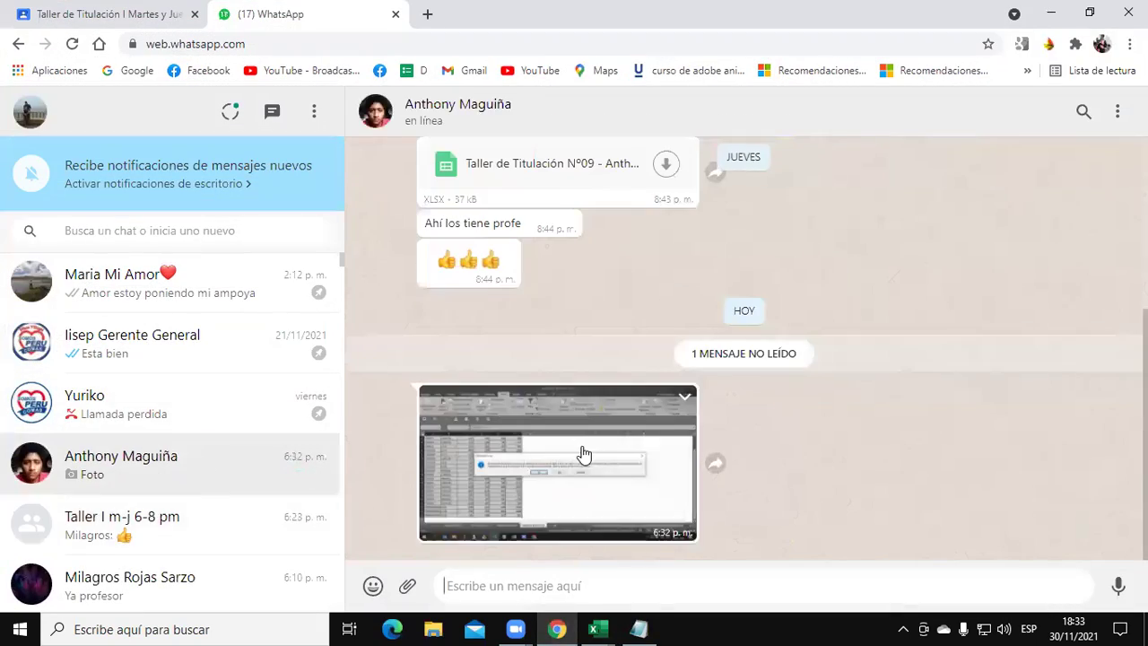
left_click(581, 451)
left_click(612, 428)
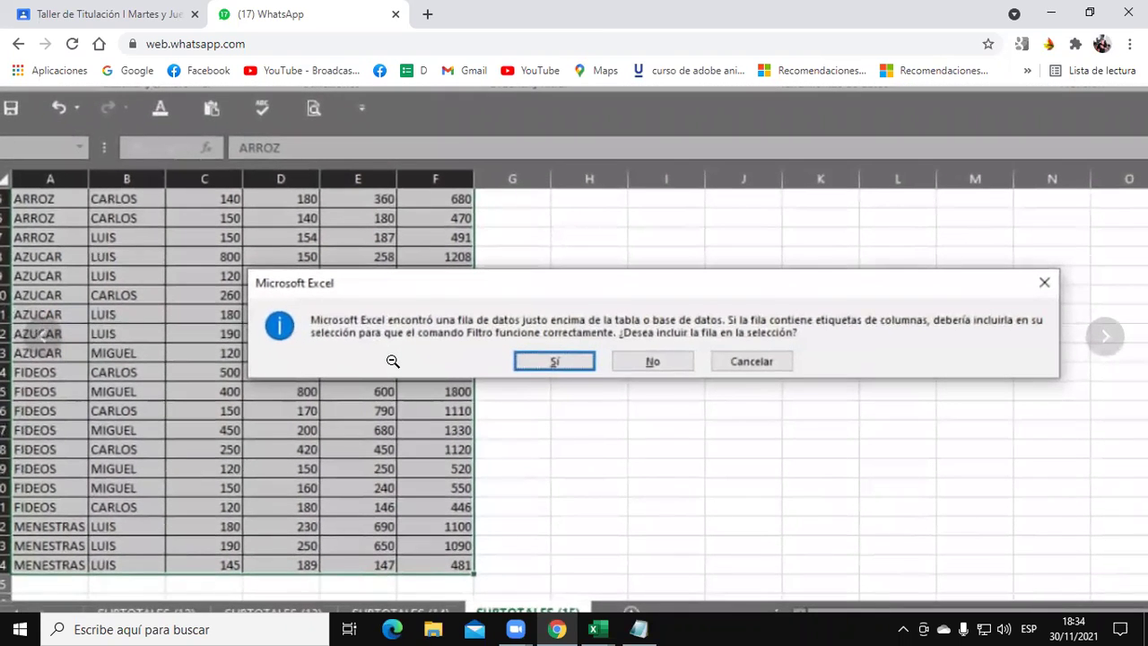
left_click(391, 361)
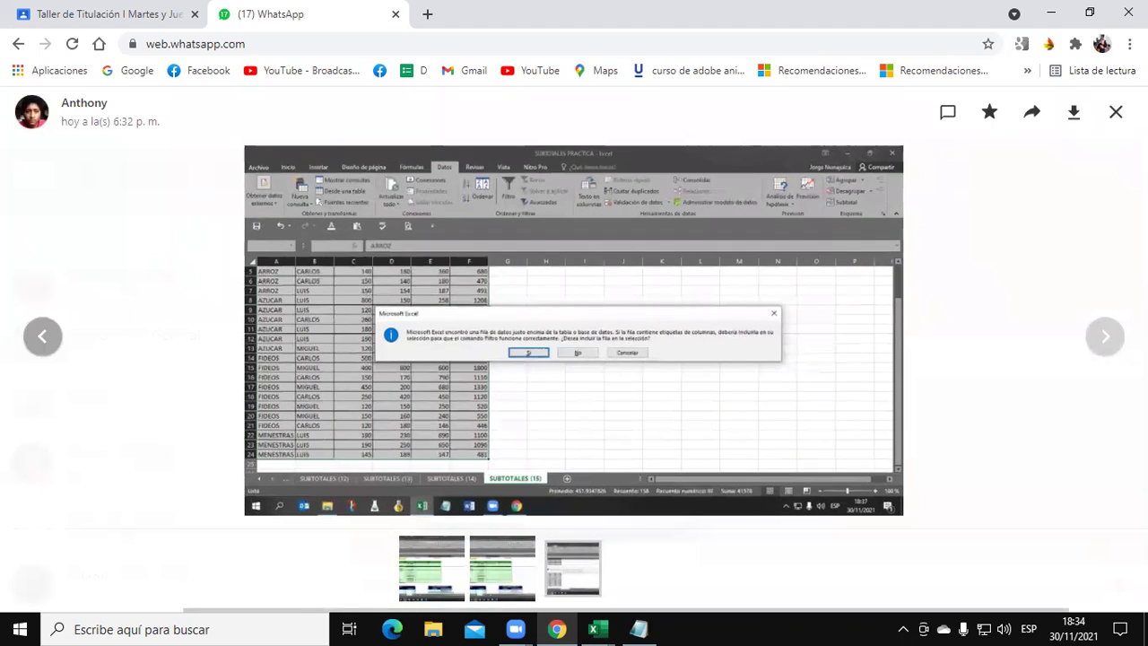
left_click(1116, 111)
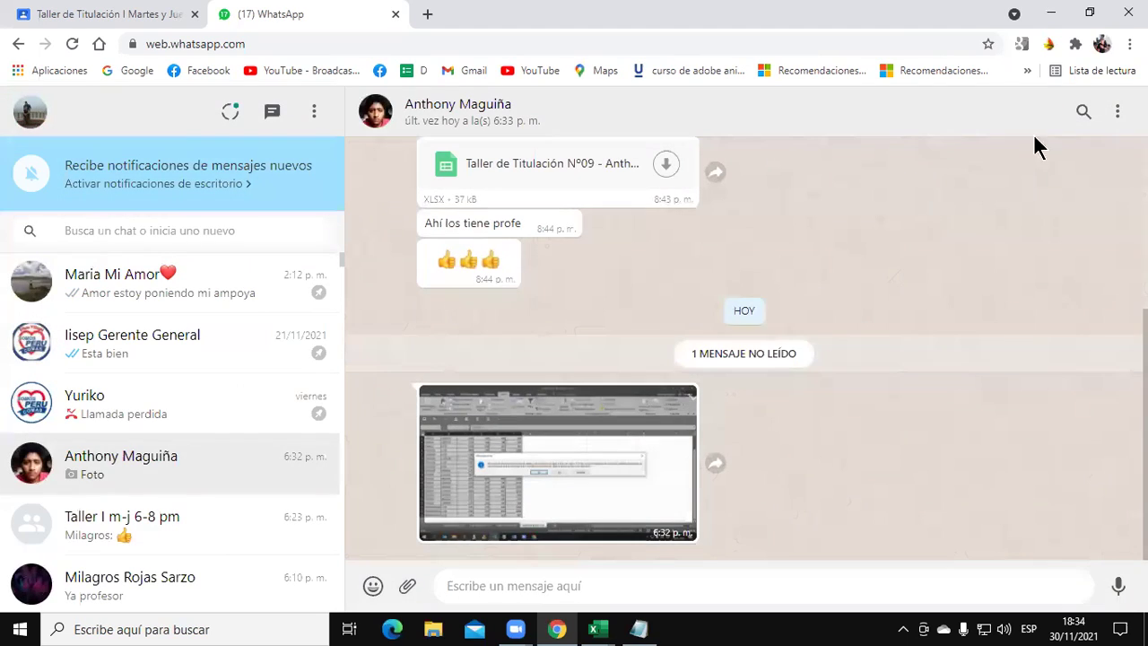
- Return to Excel and review the product subtotals on SUBTOTALES (2), highlighting the Total ARROZ row from its label to FEBRERO
left_click(1051, 13)
left_click(212, 276)
left_click(193, 378)
left_click(299, 443)
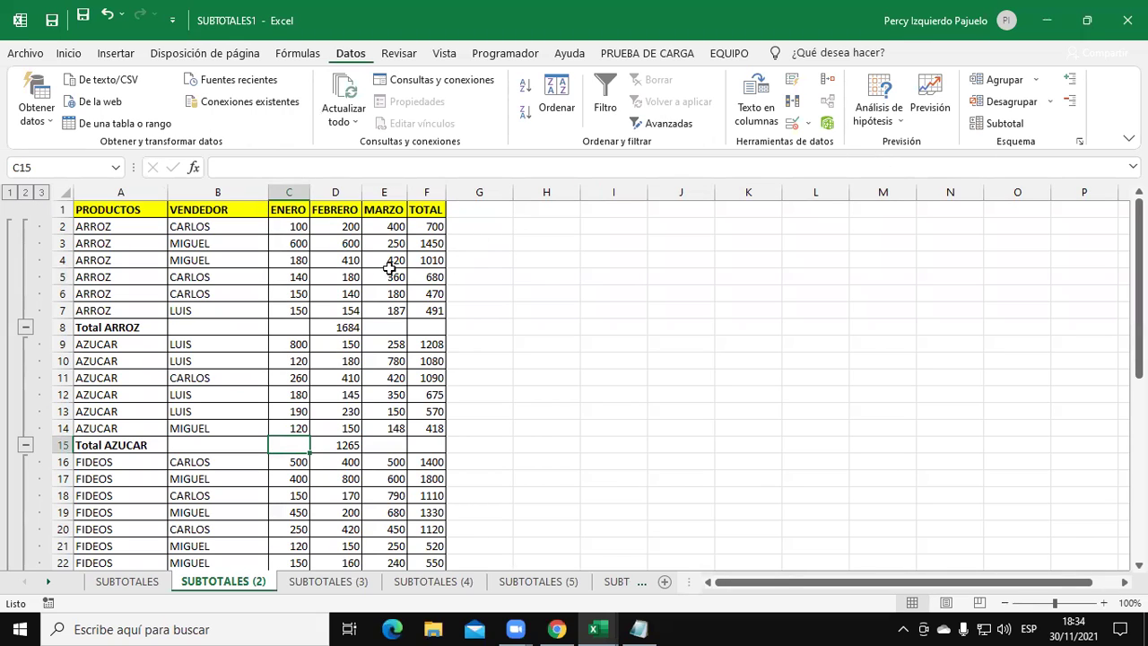
left_click(659, 631)
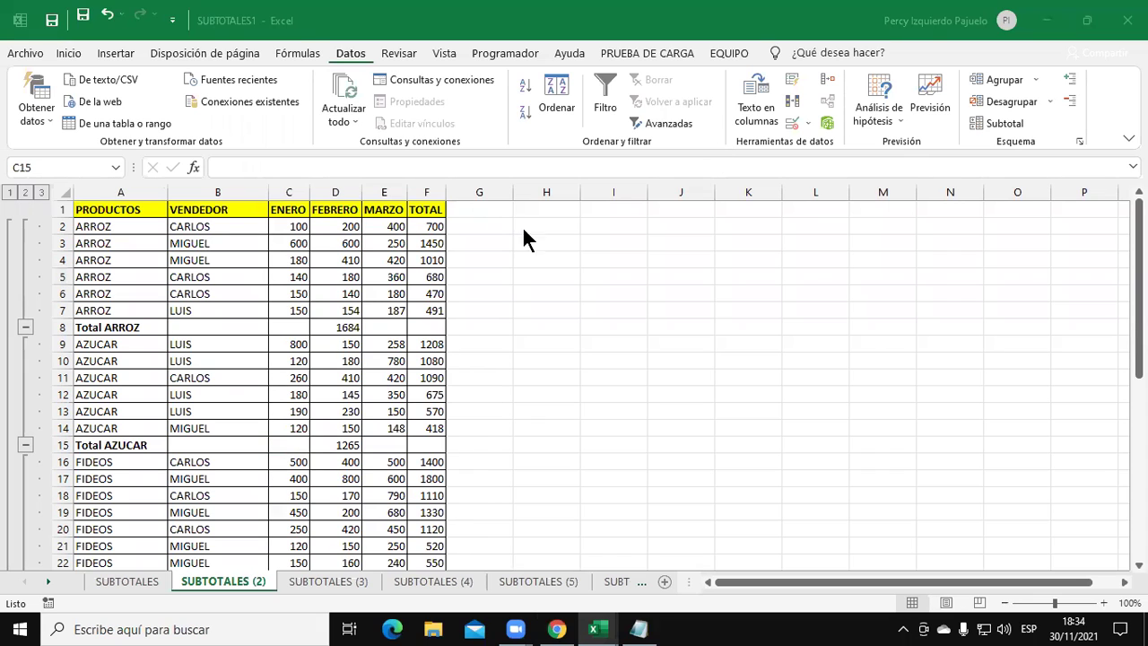
left_click(236, 254)
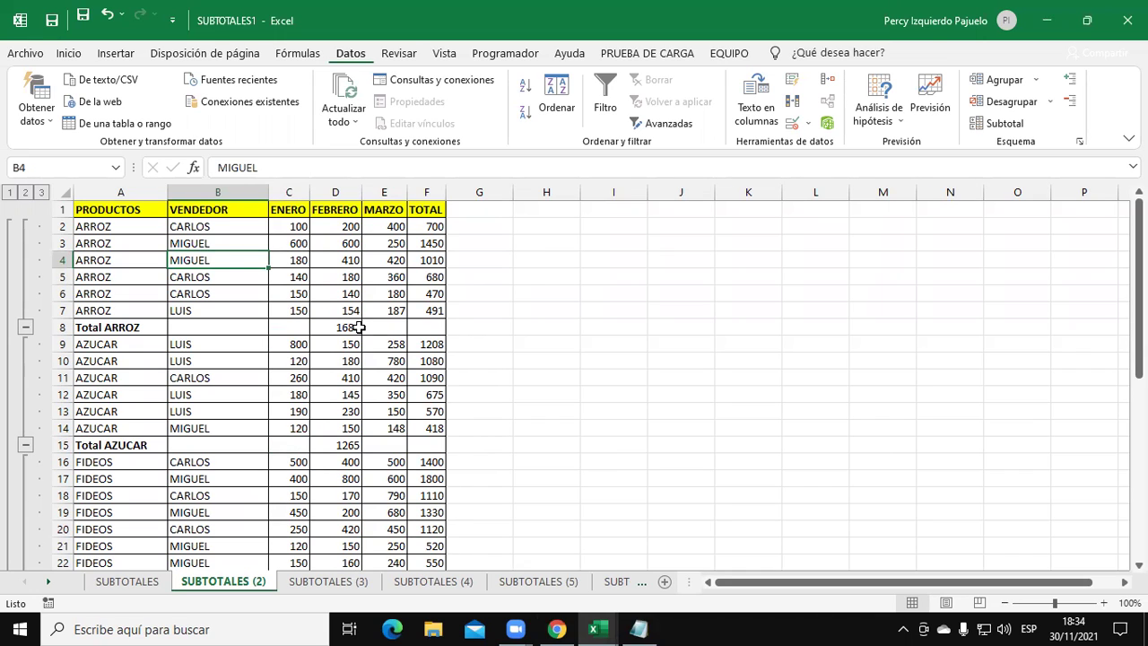
scroll(538, 358, "down", 1)
scroll(554, 359, "up", 1)
left_click_drag(131, 327, 340, 326)
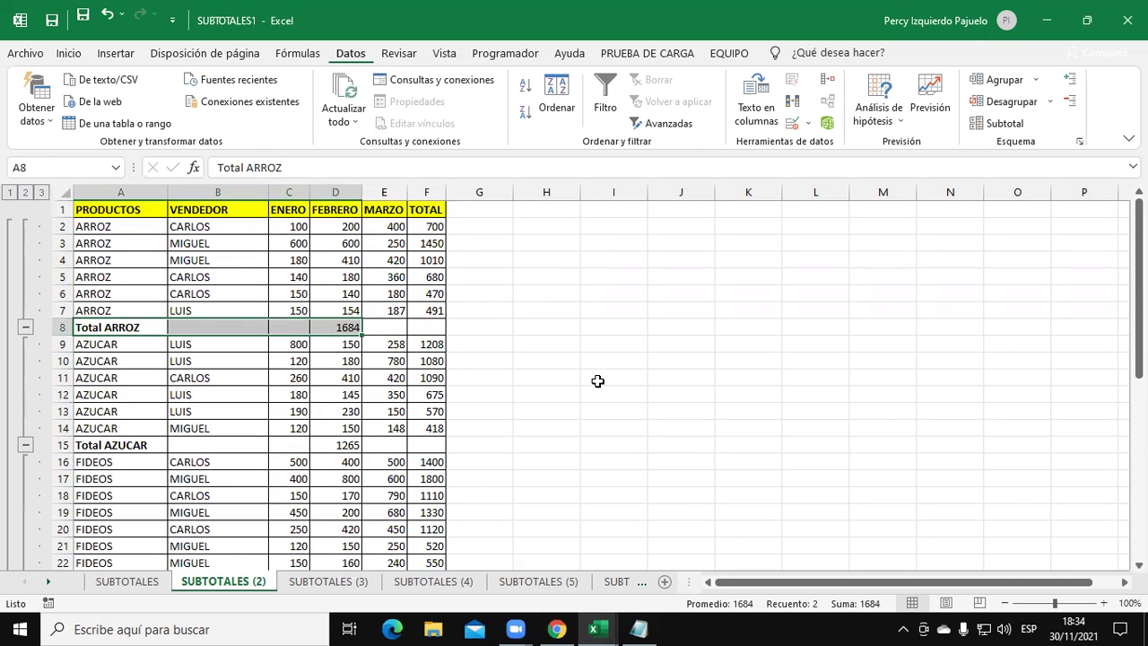
scroll(583, 377, "down", 3)
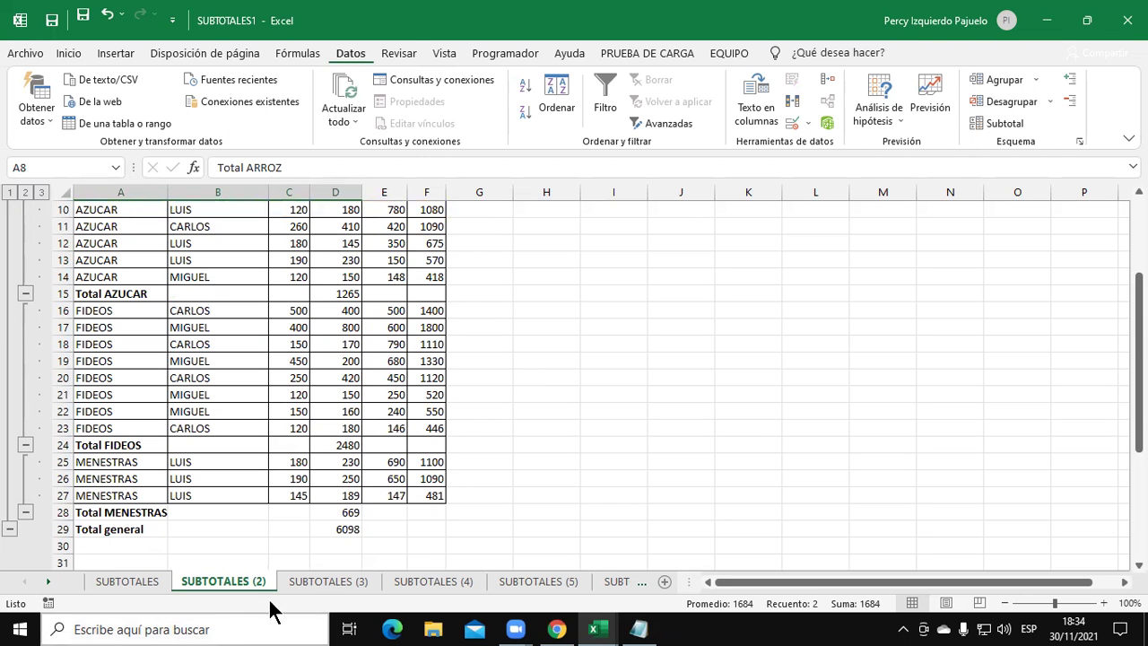
- Switch to Notepad and add a third example below the second: "3. Mostrar la suma de enero, febrero, marzo de las"
left_click(639, 629)
key("Return")
key("Return")
key("Return")
key("BackSpace")
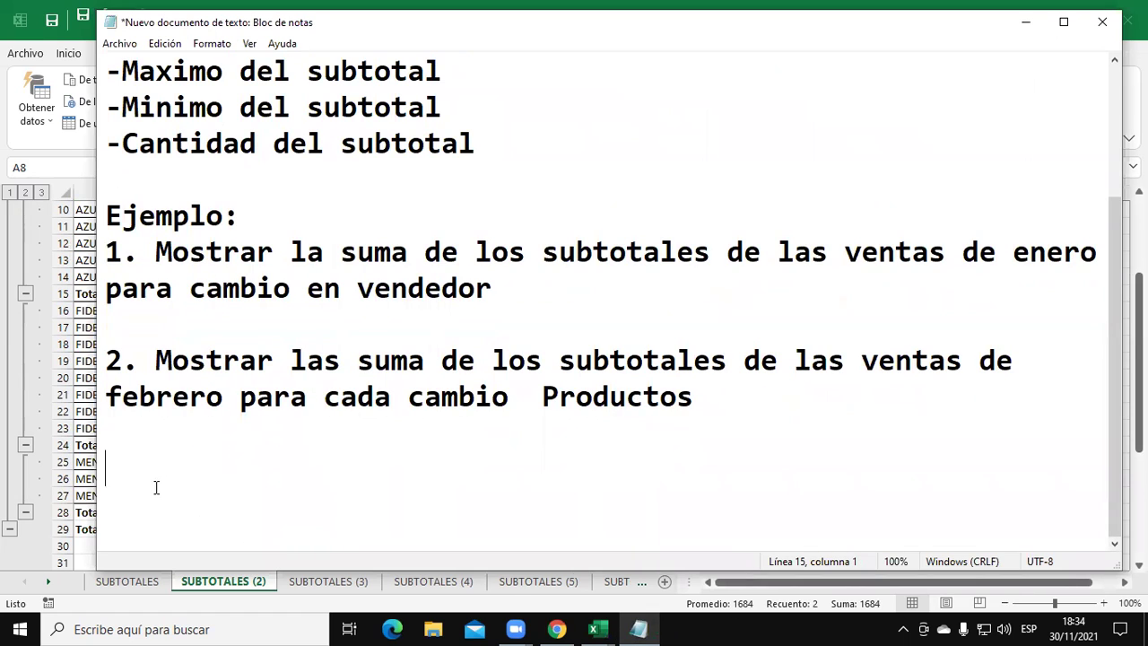
type("3. M")
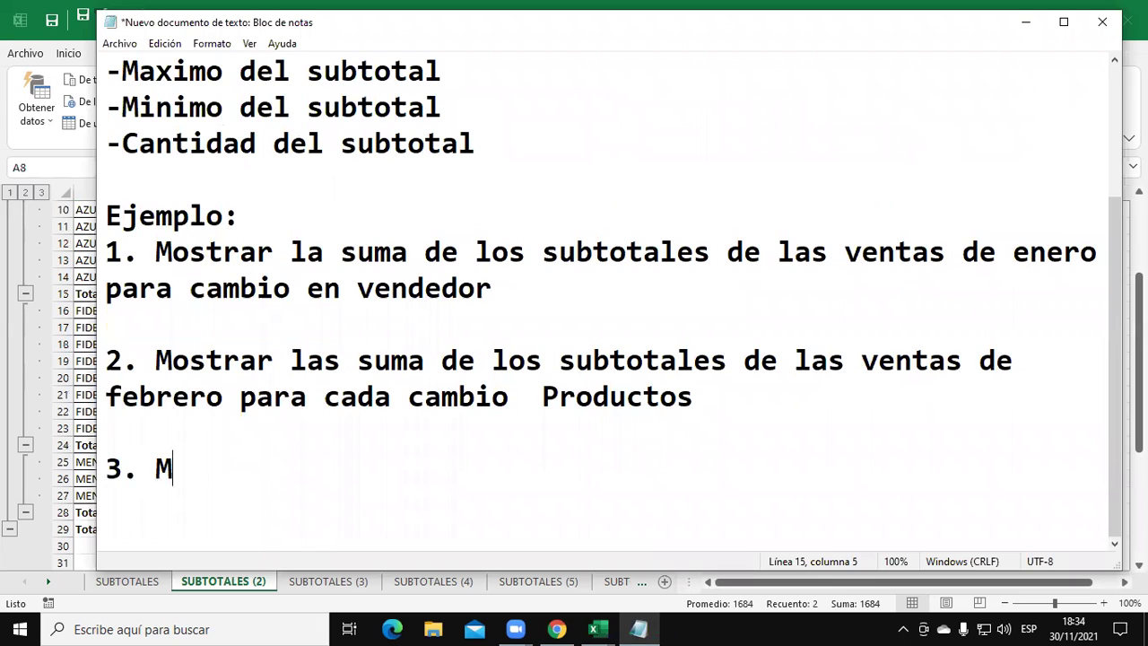
type("ostrar la suma d")
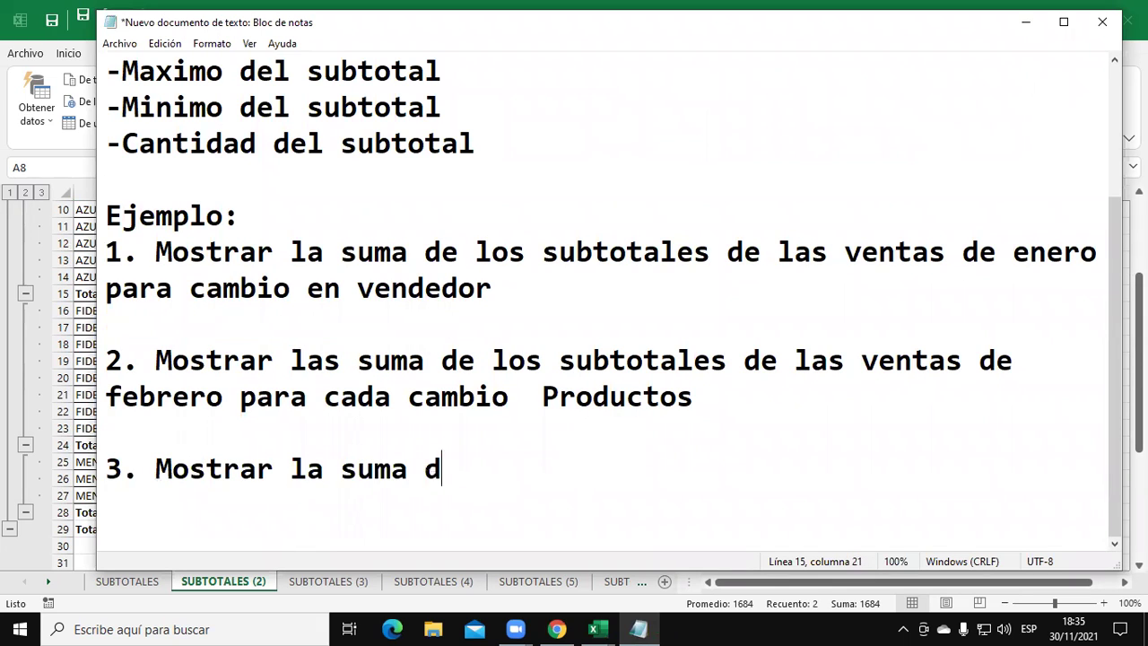
type("e enero, ")
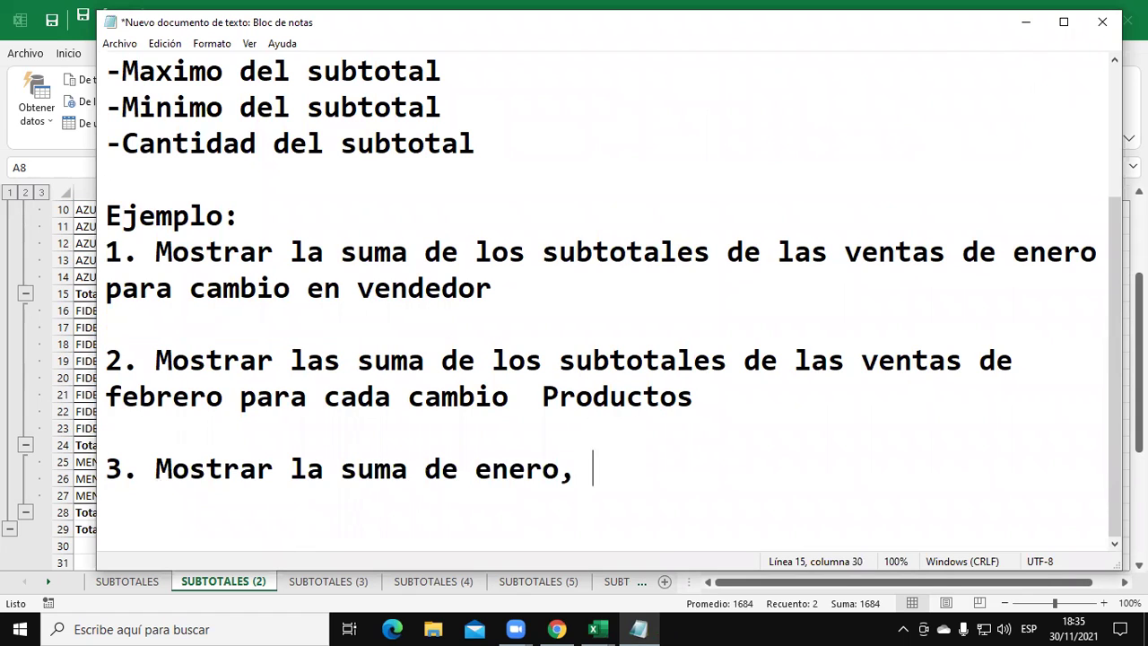
type("febrero")
key("BackSpace")
type(", ")
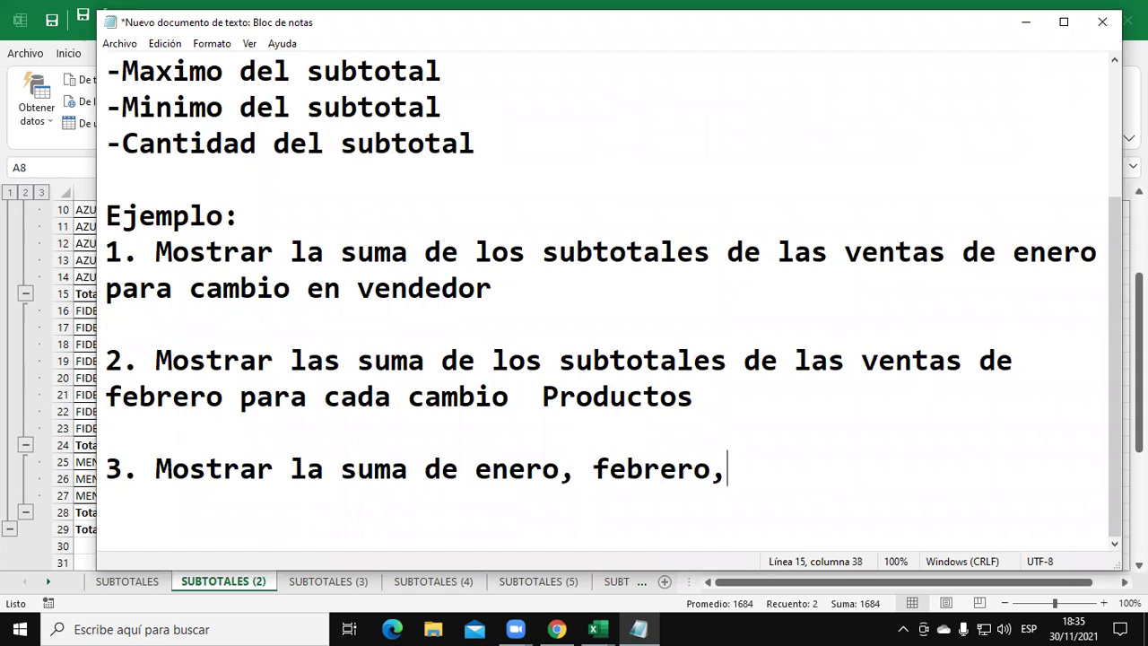
type("marz")
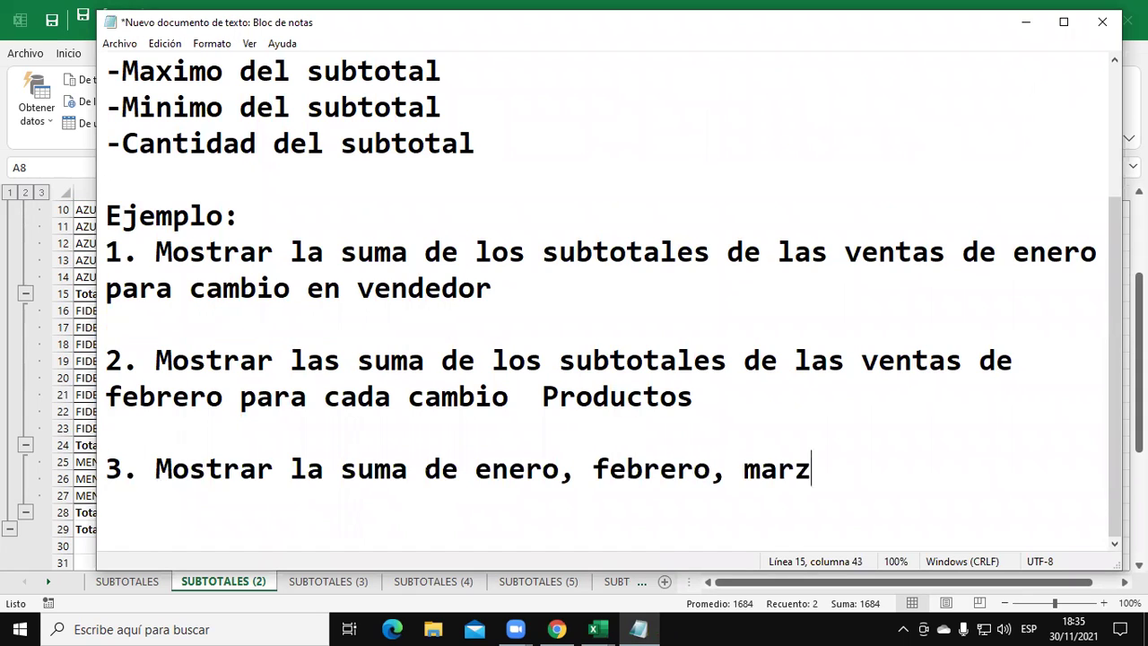
type("o de las")
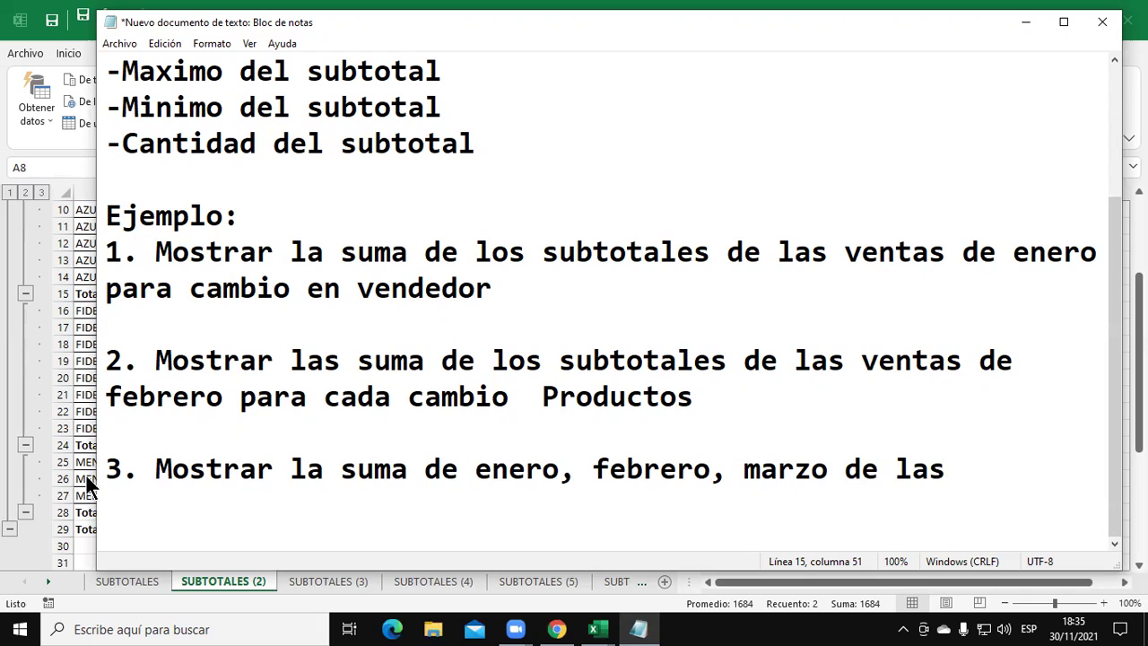
- Insert "de los subtotales de las ventas" after "suma" in example 3
left_click(409, 478)
type("de los subtota")
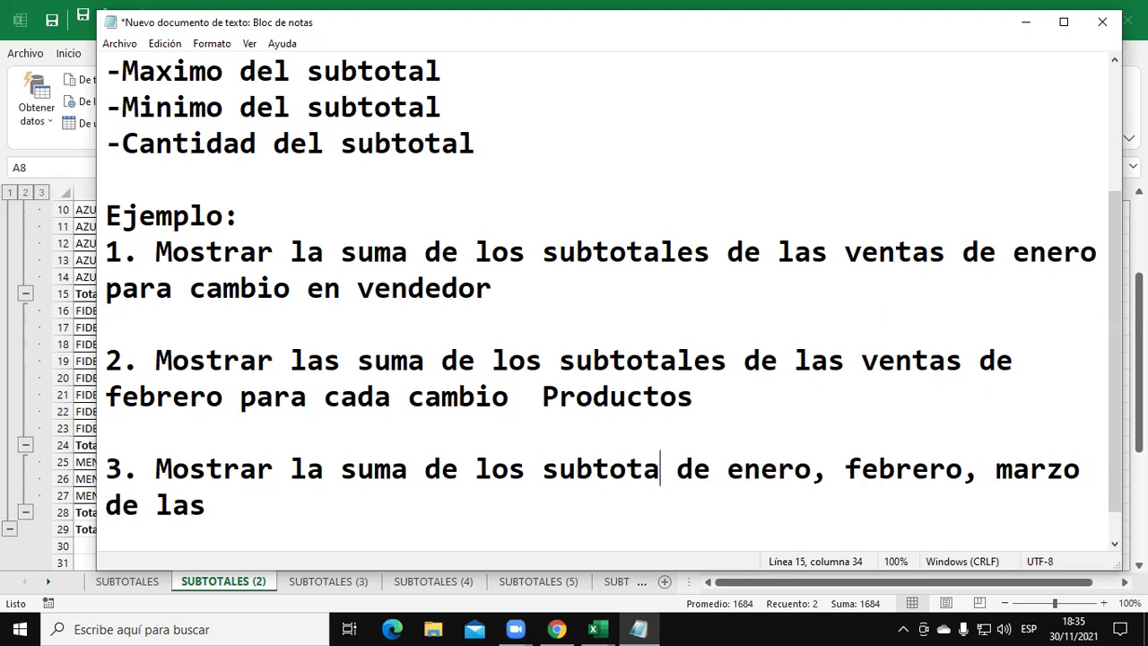
type("les")
type(" de las ven")
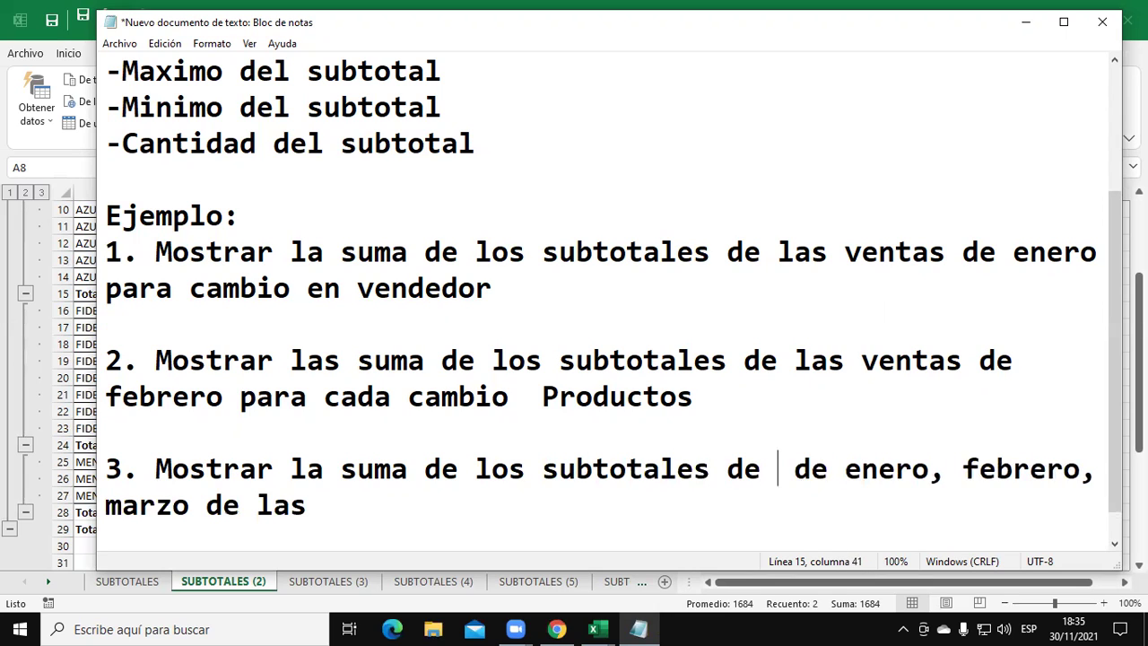
type("tas")
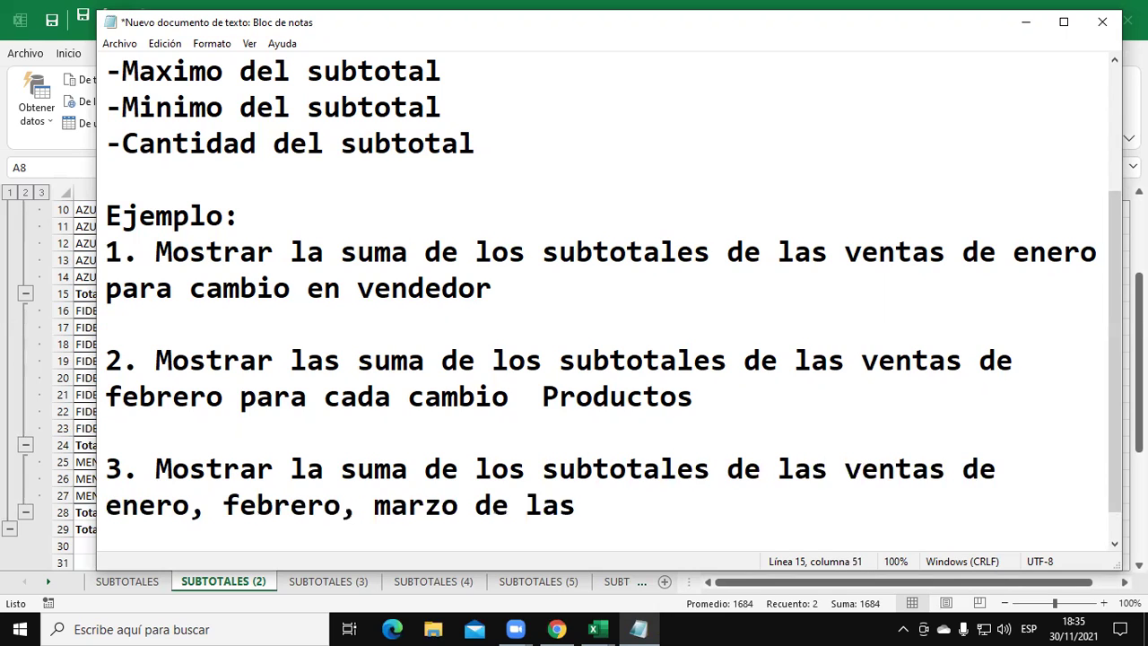
- In example 3, replace the comma before "marzo" with "y" and the trailing "de las" with "para cada cambio en vendedor"
left_click_drag(358, 507, 342, 508)
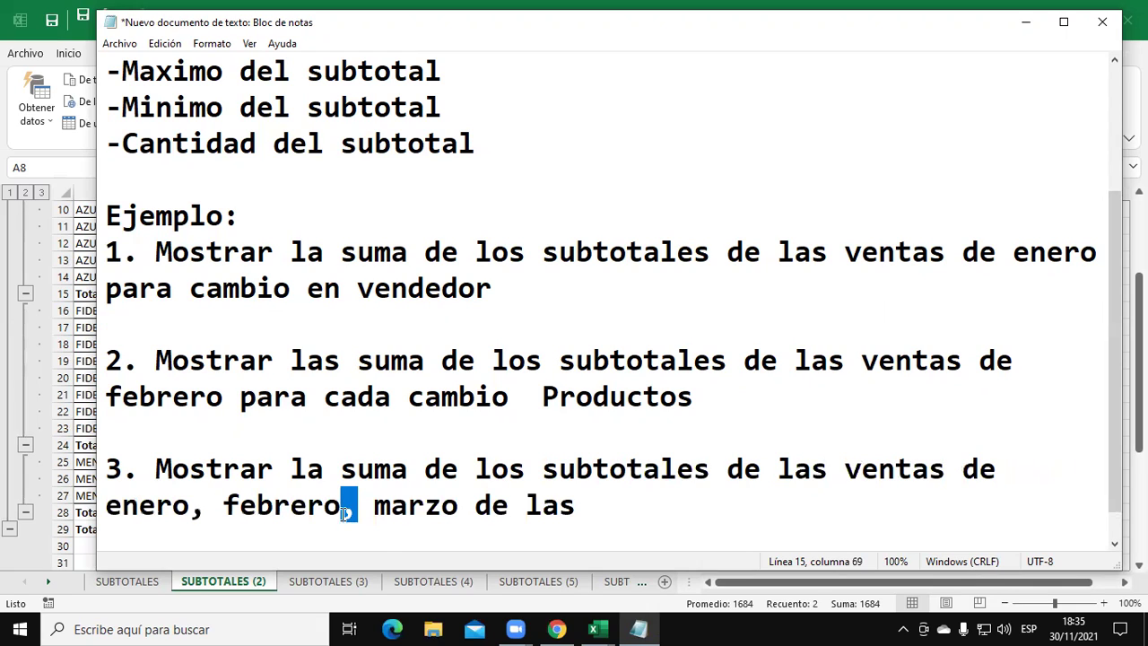
type("y")
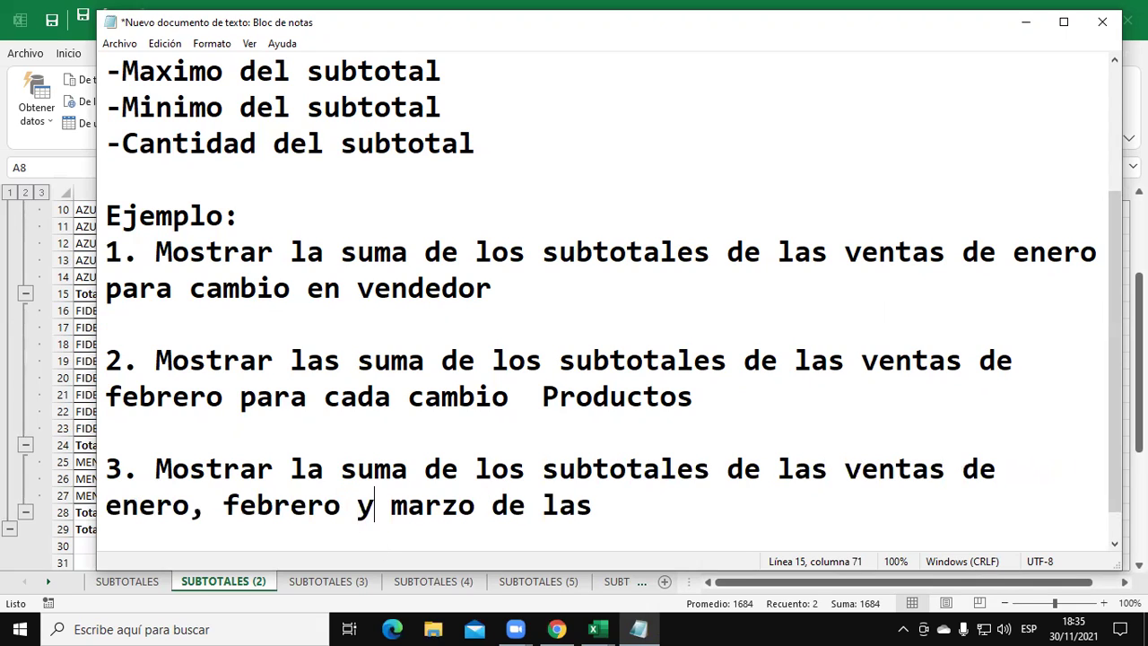
left_click_drag(490, 505, 692, 509)
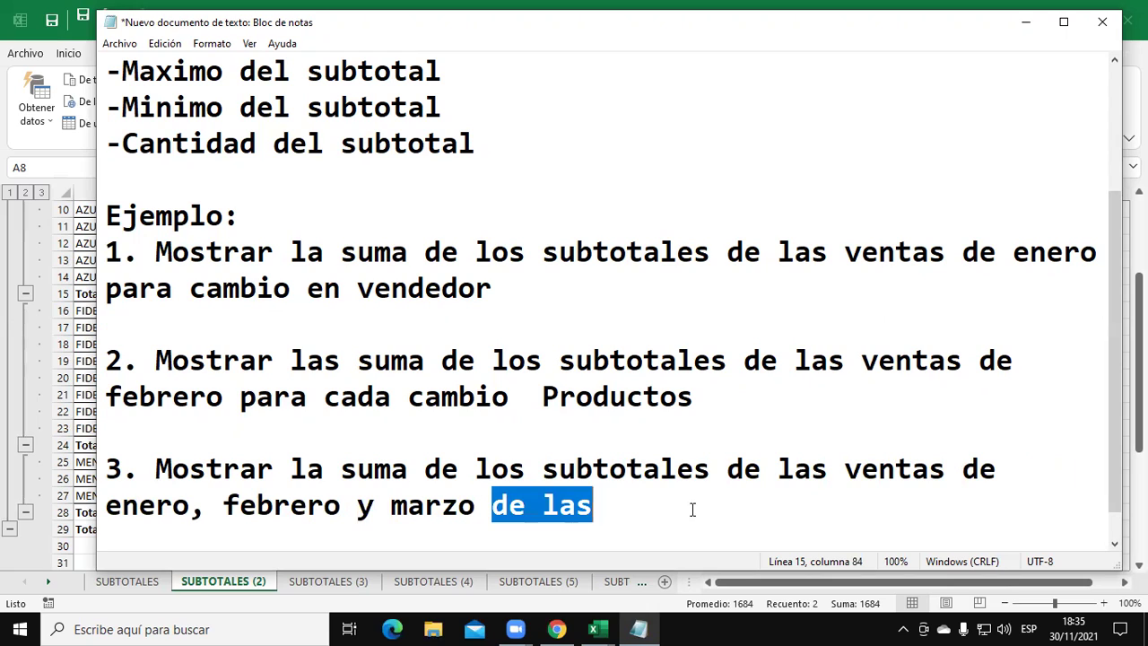
type("para cada cambio en vendedor")
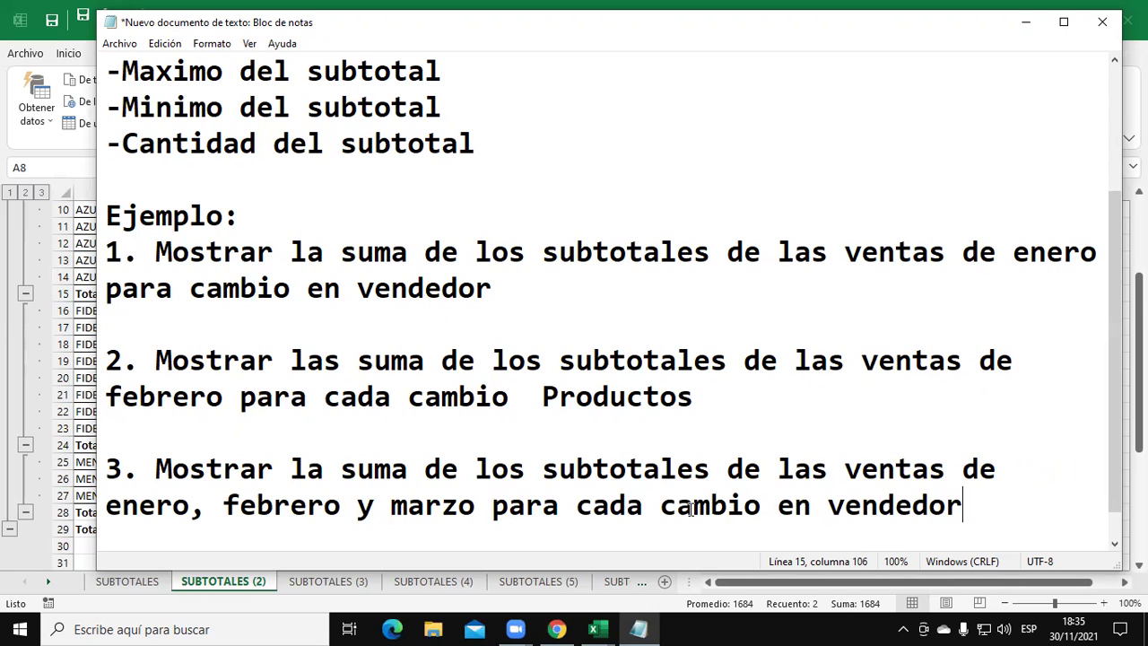
scroll(673, 414, "down", 1)
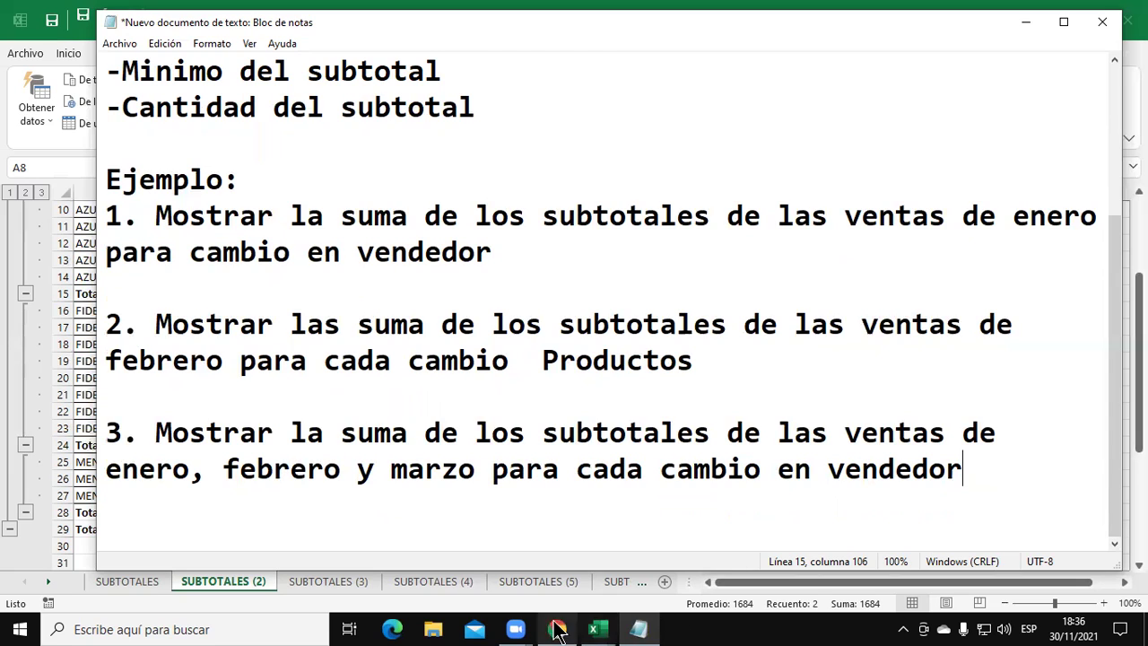
- Switch to Excel and sort the SUBTOTALES (3) table by VENDEDOR from A to Z, checking the grouping field against example 3
left_click(334, 582)
left_click(327, 581)
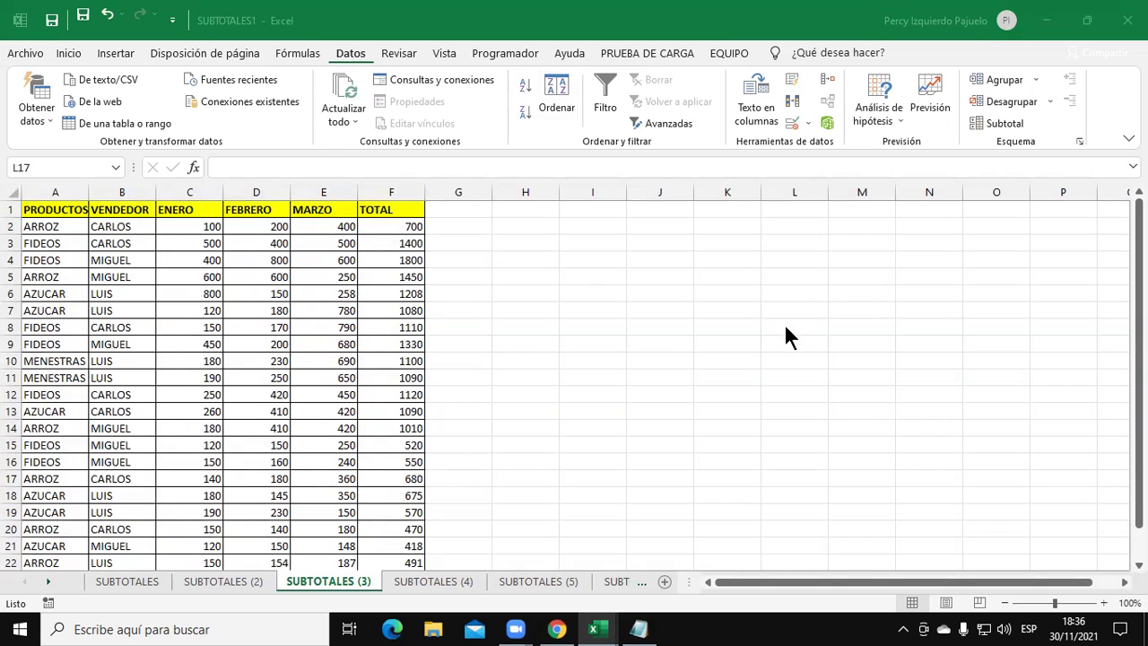
left_click(295, 299)
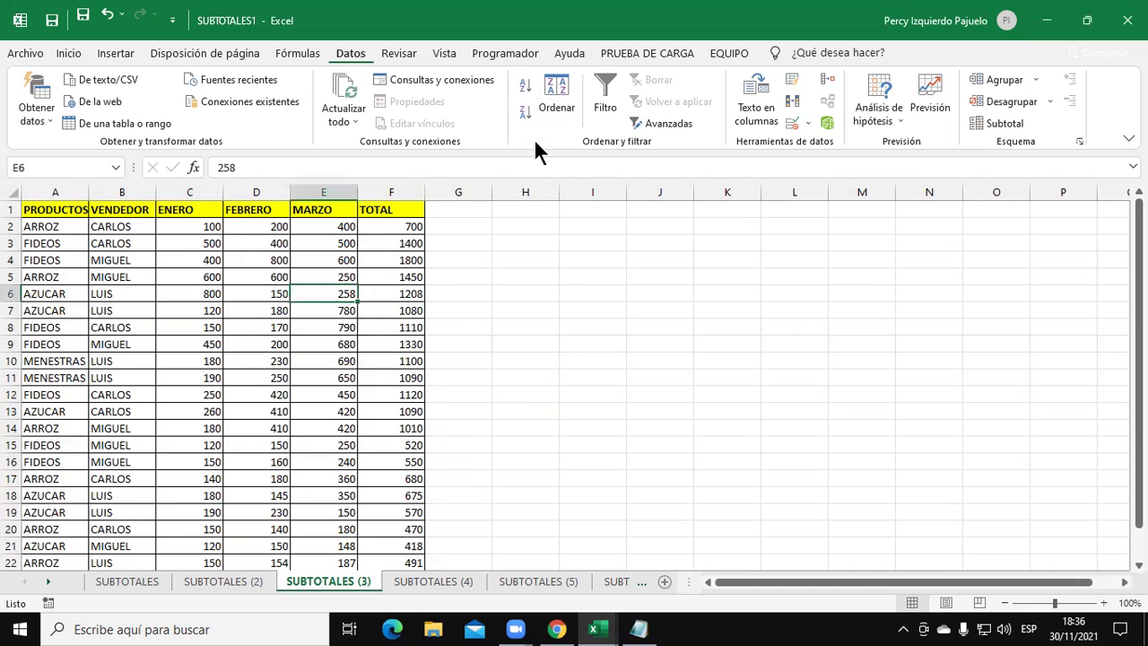
left_click(556, 96)
left_click(543, 237)
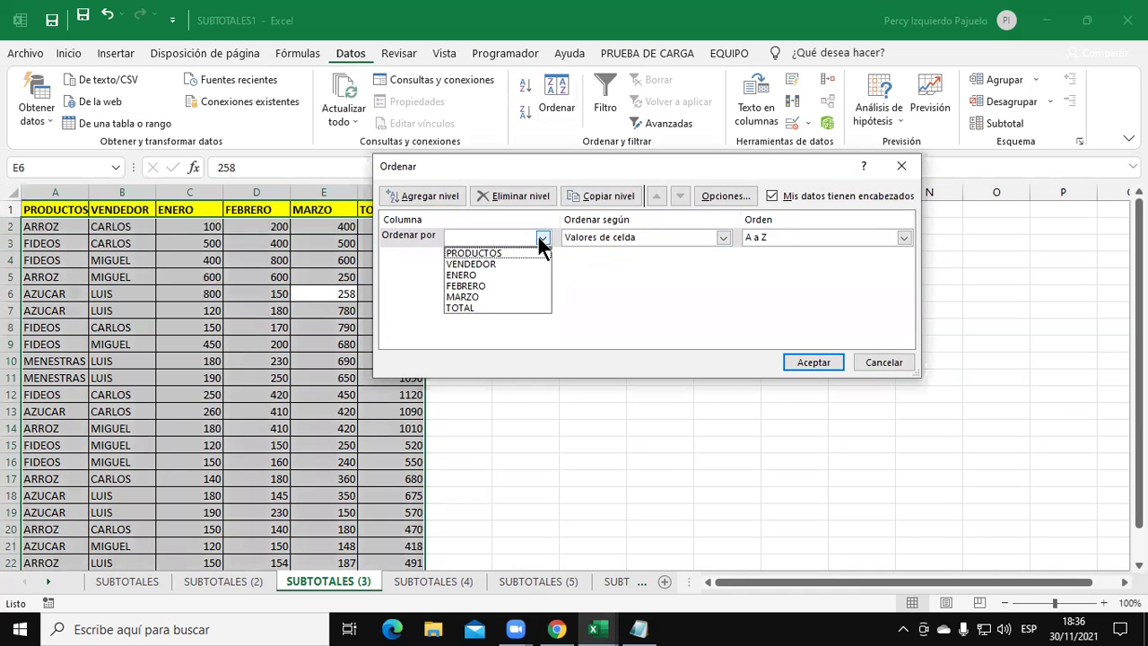
left_click(507, 264)
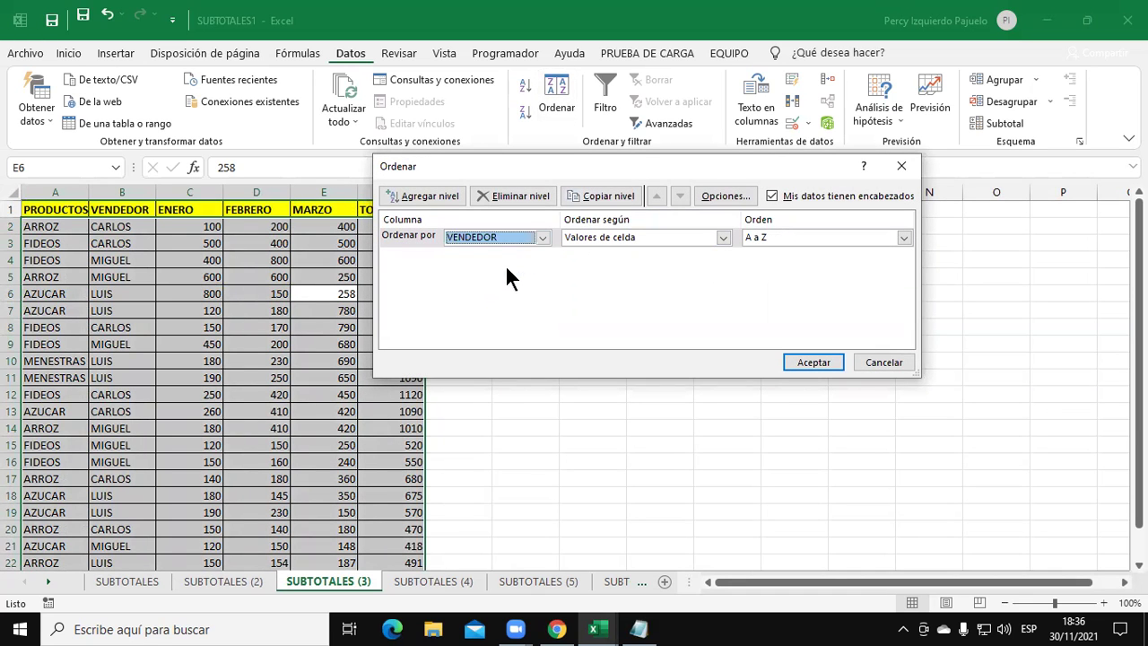
left_click(639, 629)
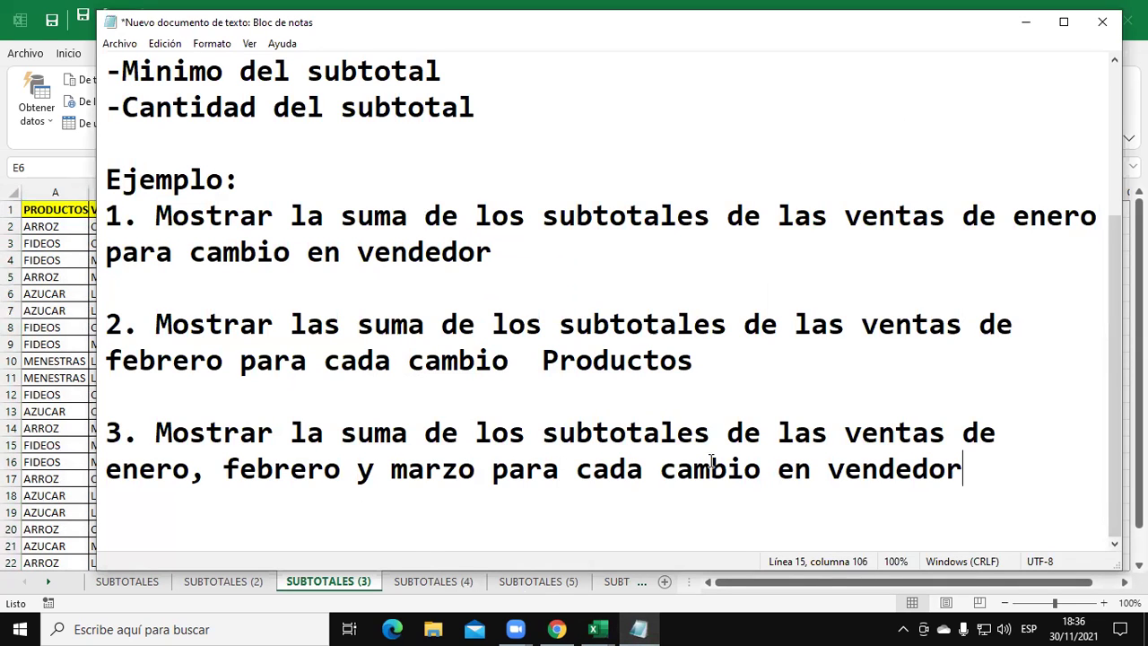
left_click(676, 470)
left_click(1017, 472, "shift")
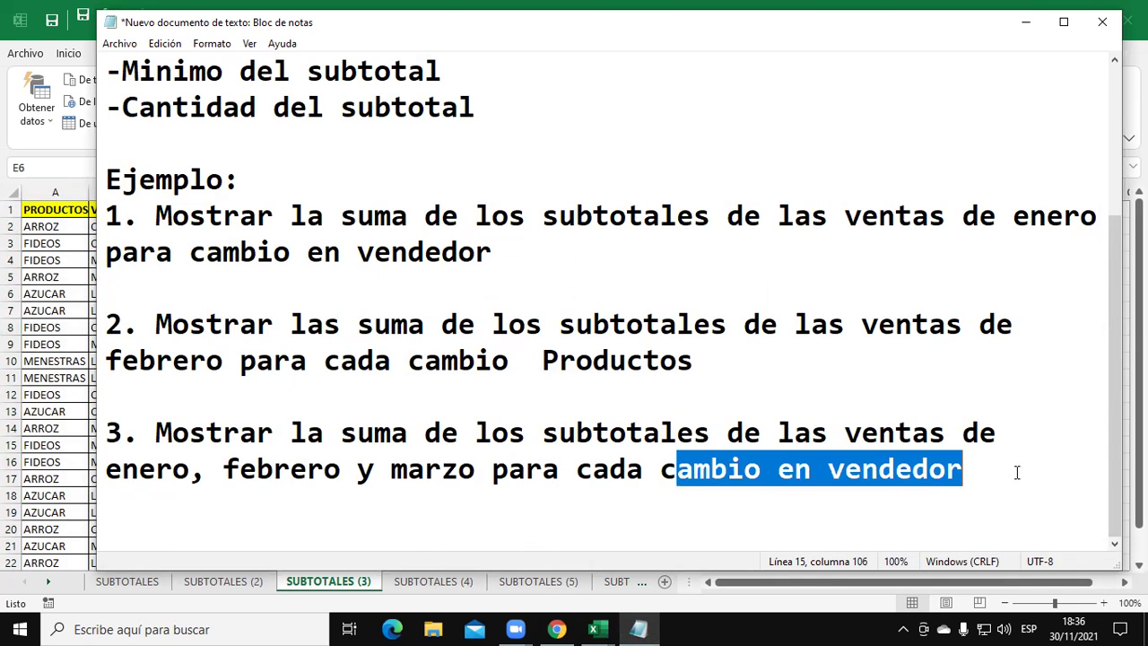
left_click(1025, 24)
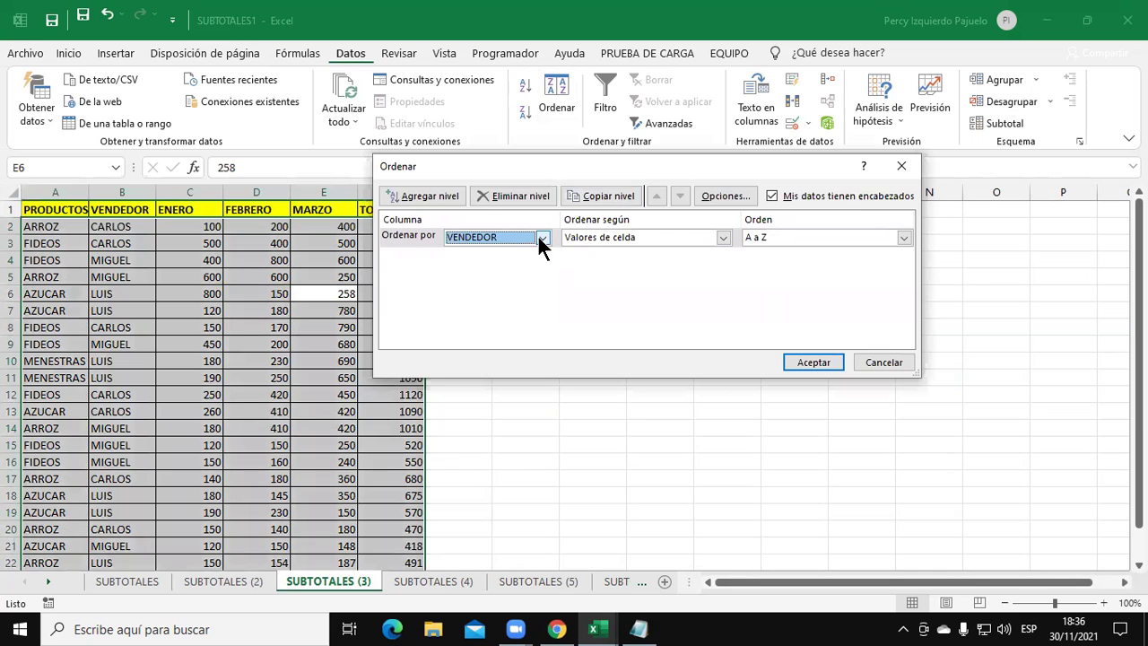
left_click(801, 363)
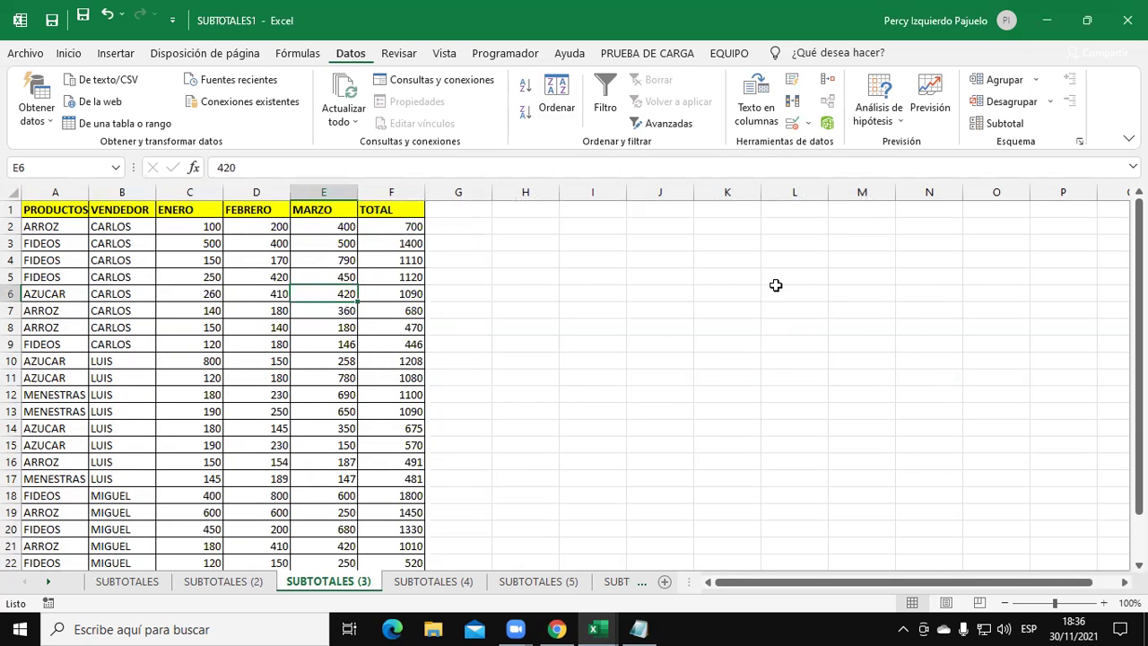
- Add Suma subtotals of ENERO, FEBRERO and MARZO, without TOTAL, for each change in VENDEDOR, and widen the VENDEDOR column to fit its labels
left_click(1000, 123)
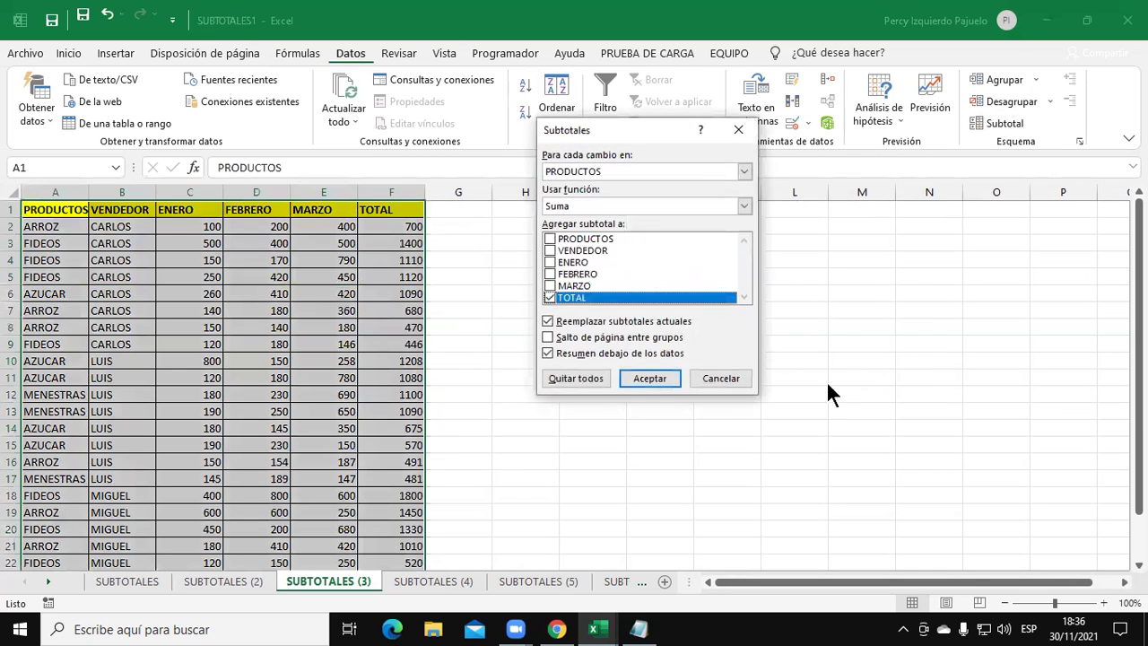
left_click(612, 167)
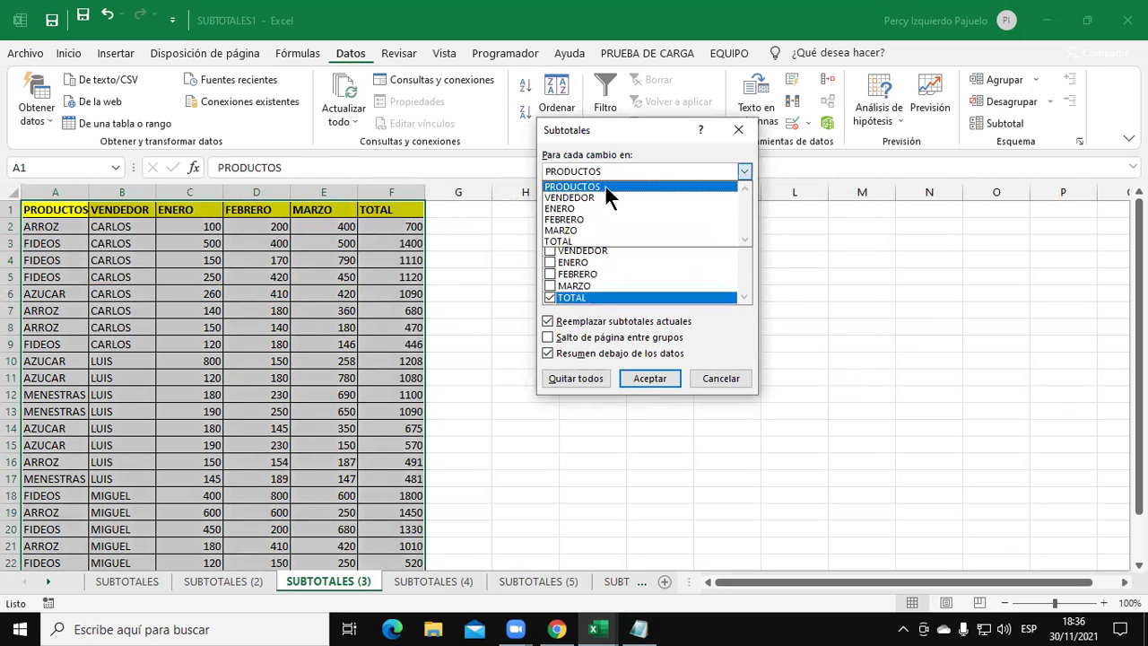
left_click(598, 195)
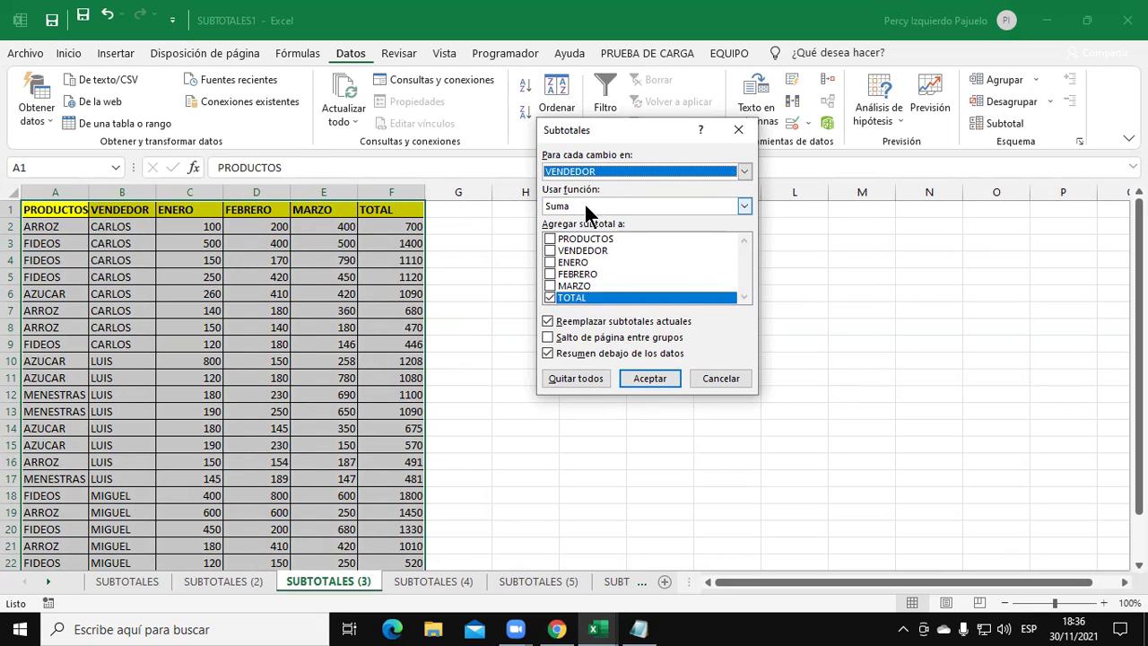
left_click(549, 298)
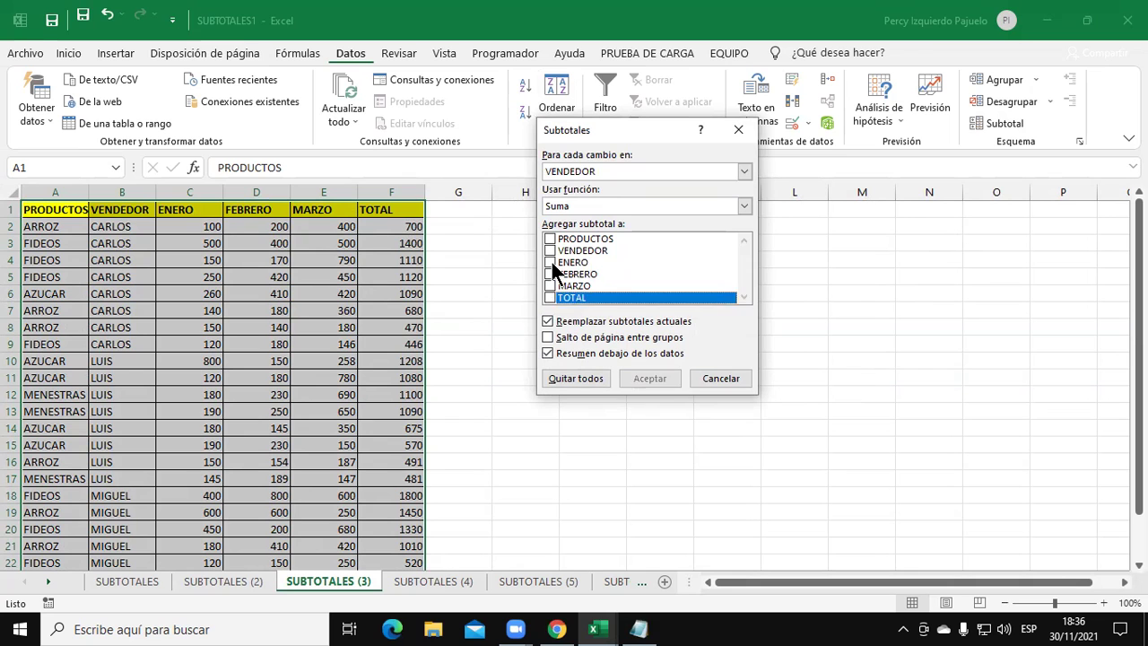
left_click(551, 261)
left_click(551, 274)
left_click(550, 286)
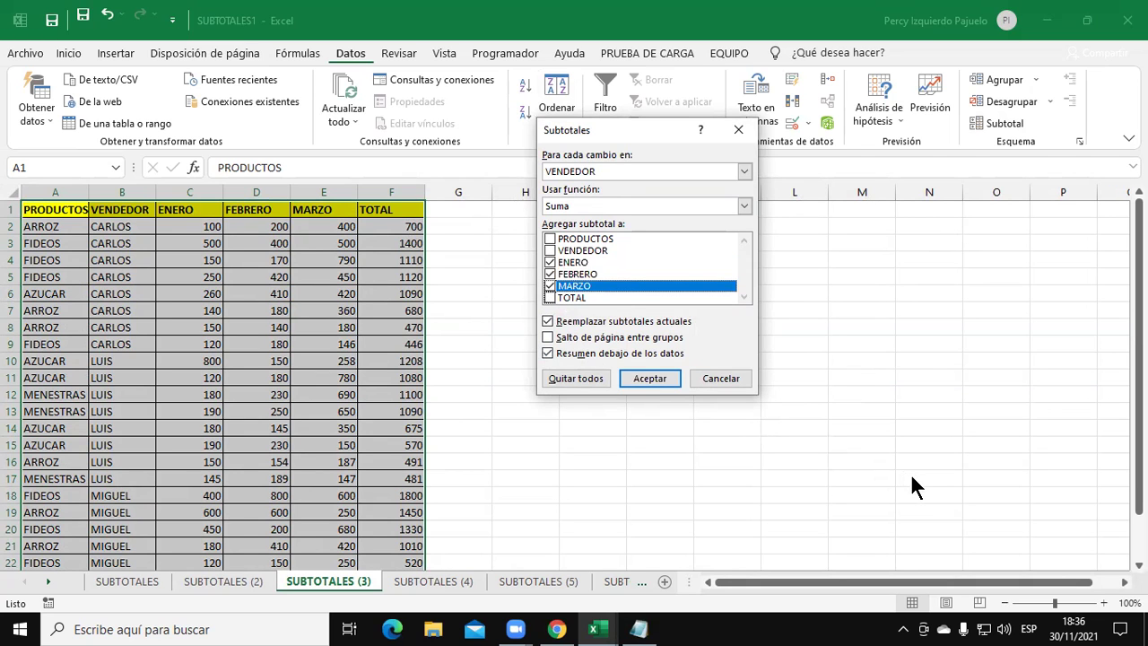
left_click(638, 629)
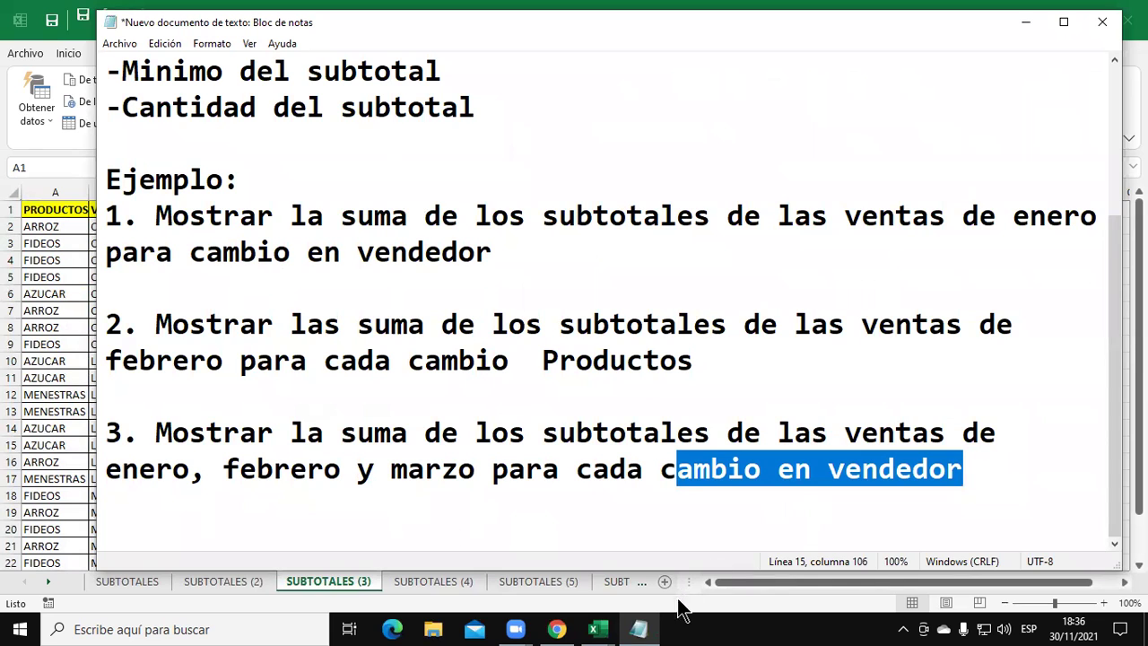
left_click(617, 630)
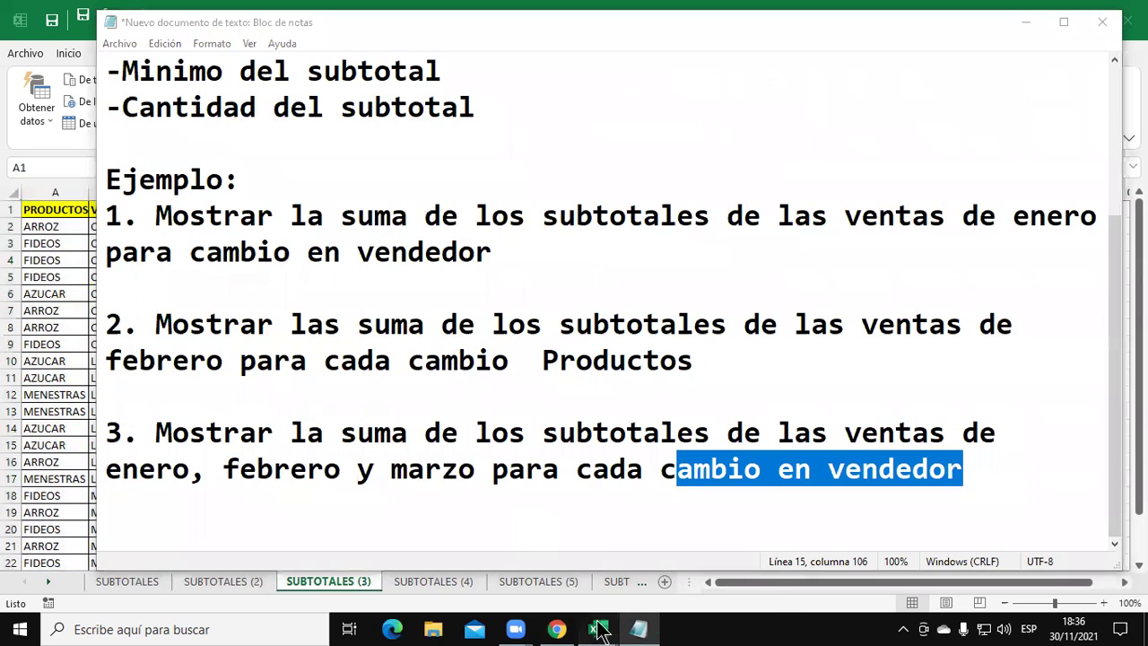
left_click(651, 588)
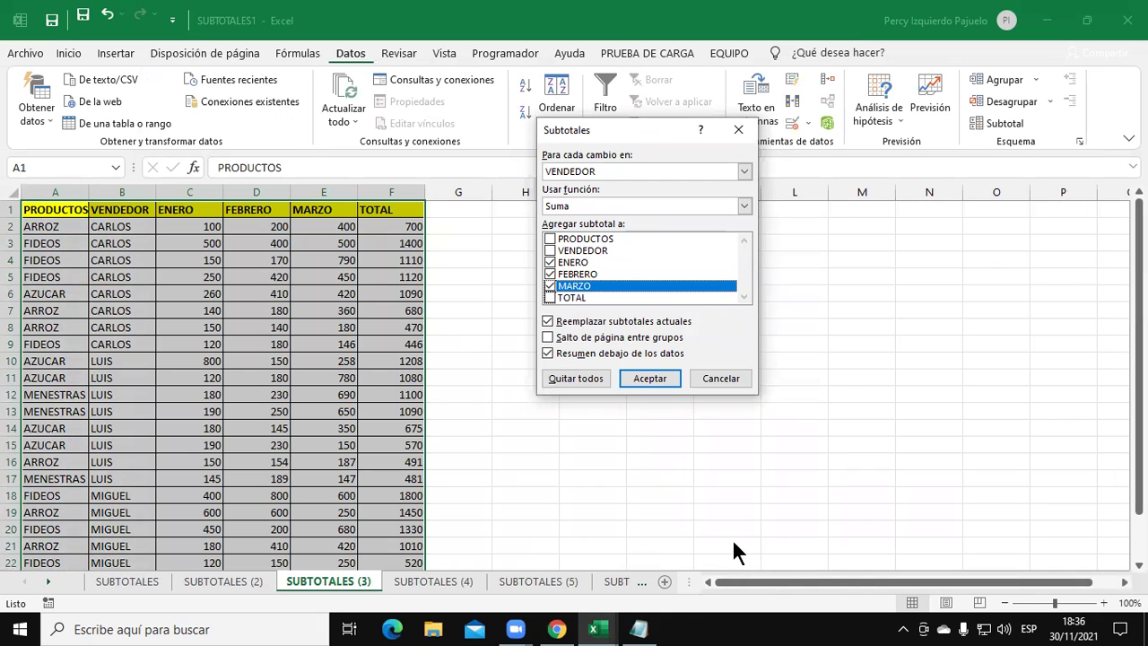
left_click(659, 378)
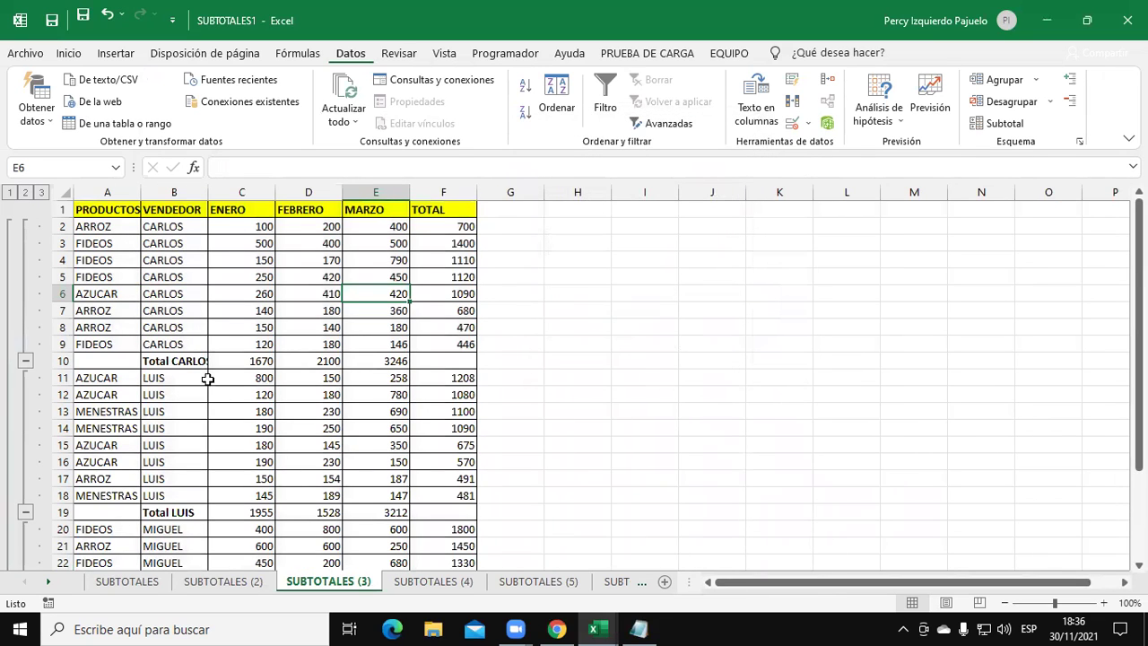
left_click_drag(218, 192, 267, 195)
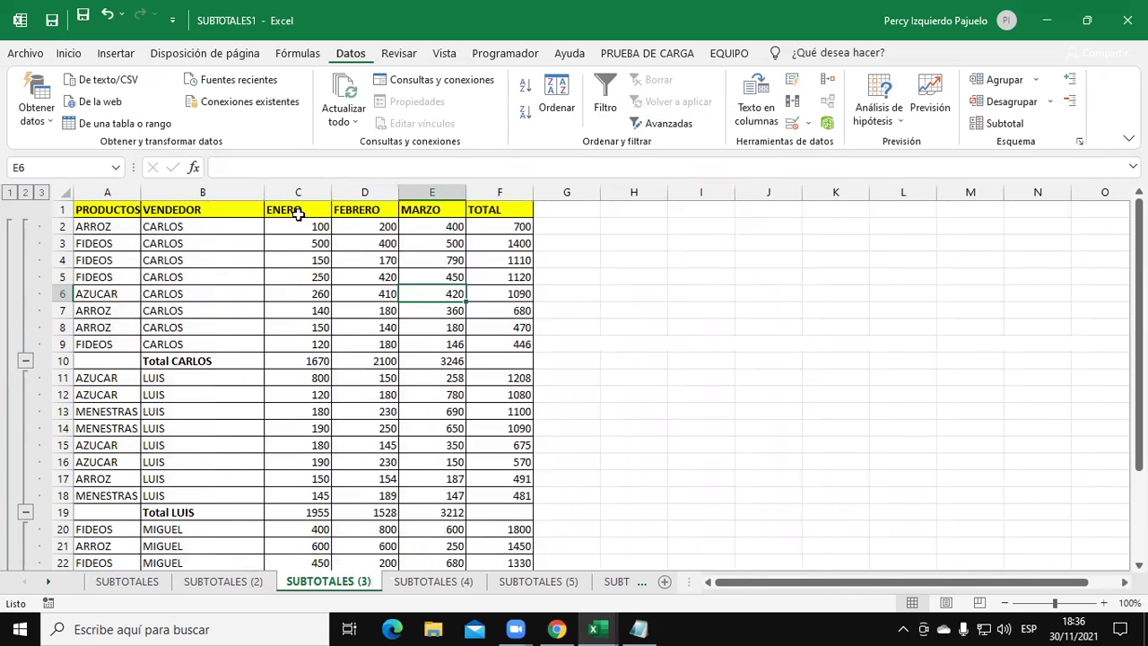
- Examine the VENDEDOR subtotals and the grand total on SUBTOTALES (3) at outline levels 1, 2 and 3
left_click_drag(242, 362, 443, 364)
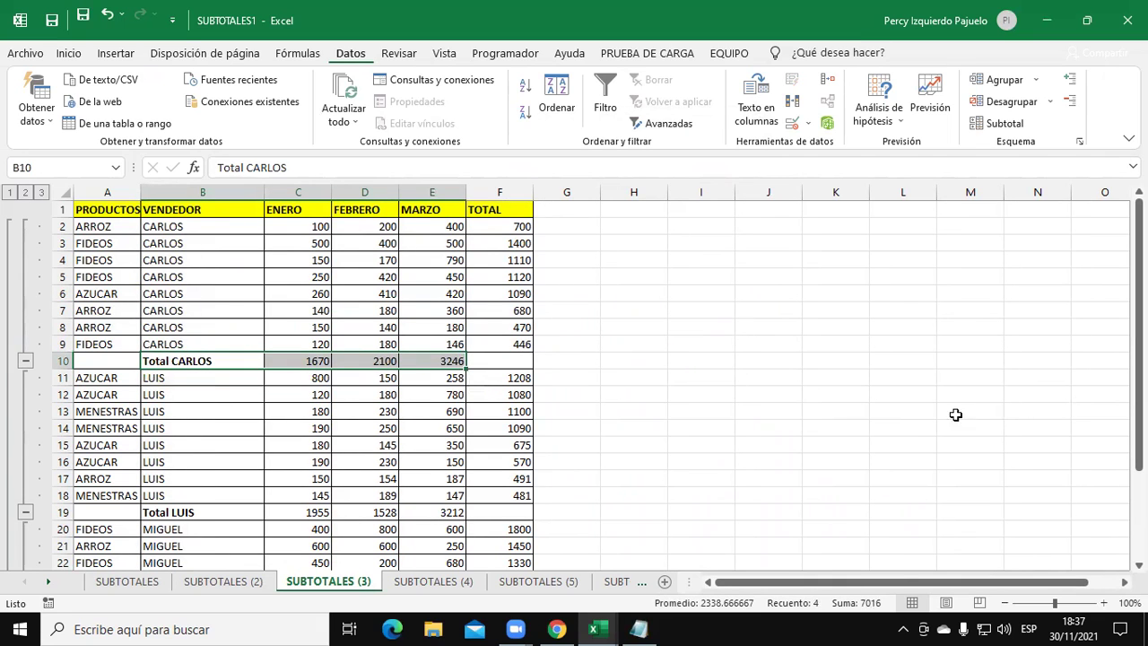
left_click(7, 192)
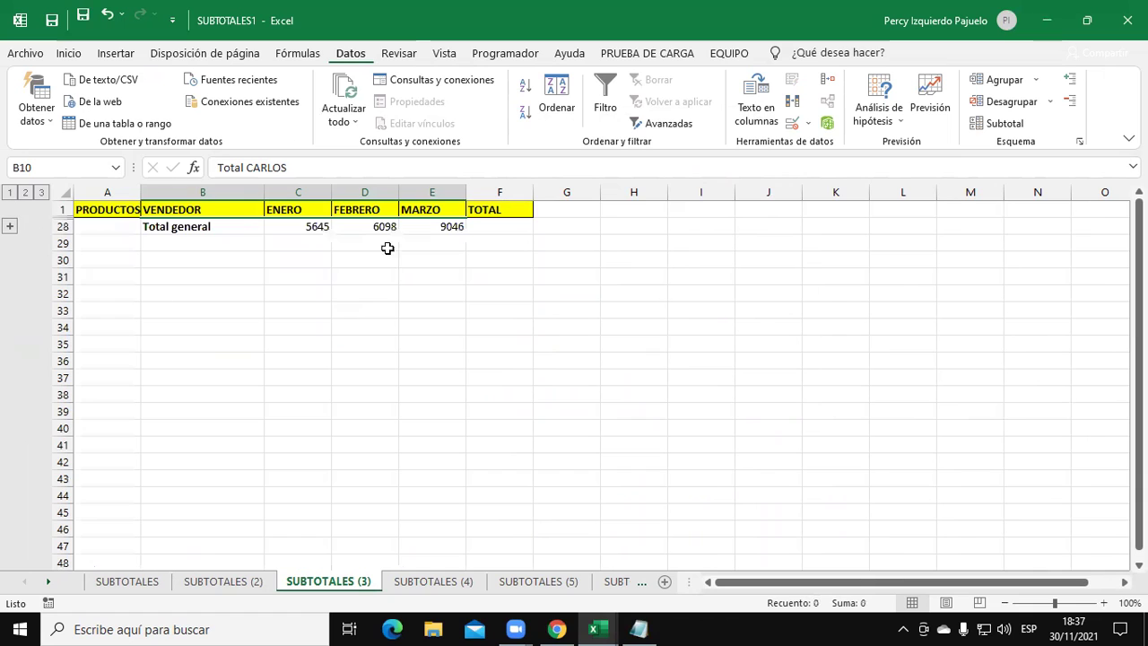
left_click_drag(311, 226, 452, 226)
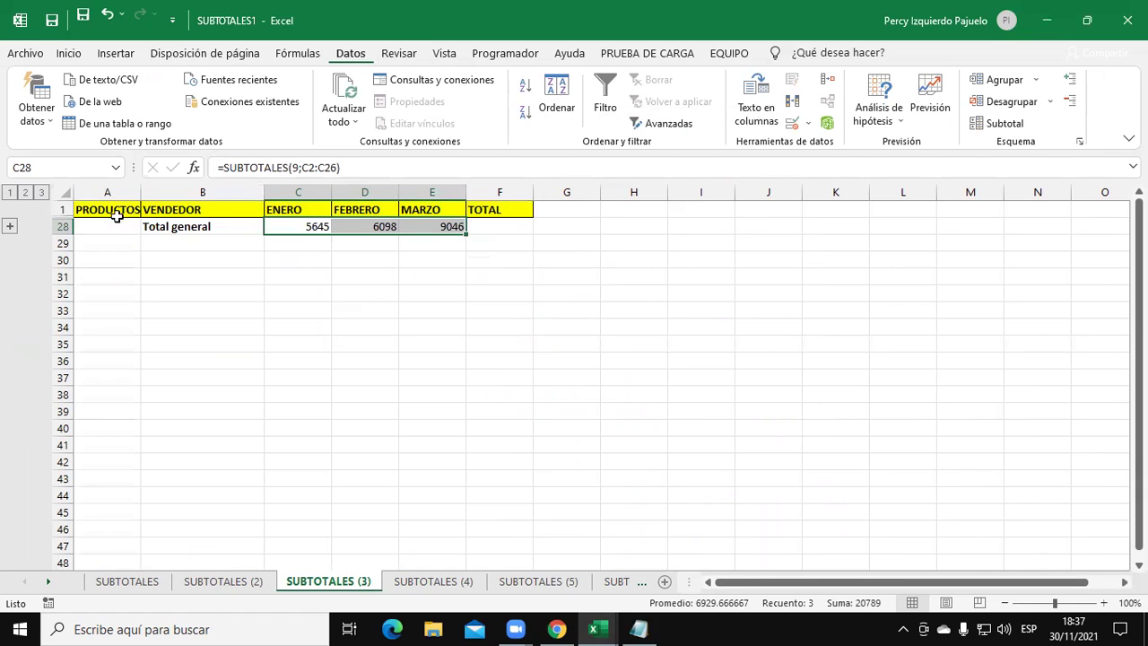
left_click(25, 192)
left_click_drag(192, 226, 453, 279)
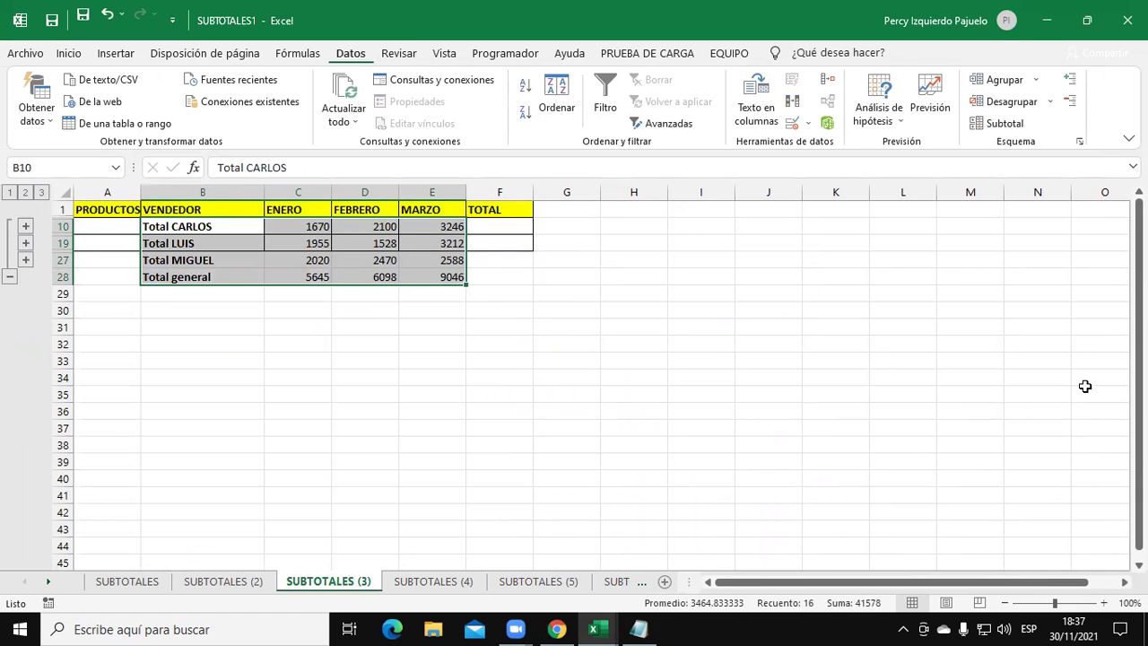
left_click(41, 192)
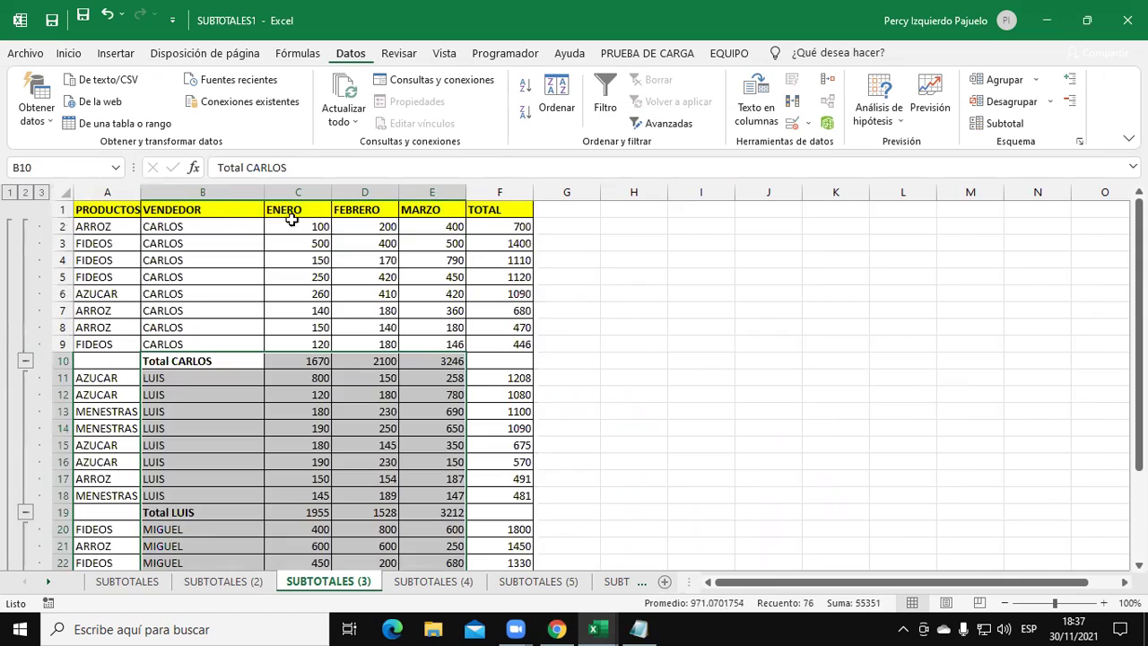
left_click(699, 356)
scroll(699, 357, "down", 4)
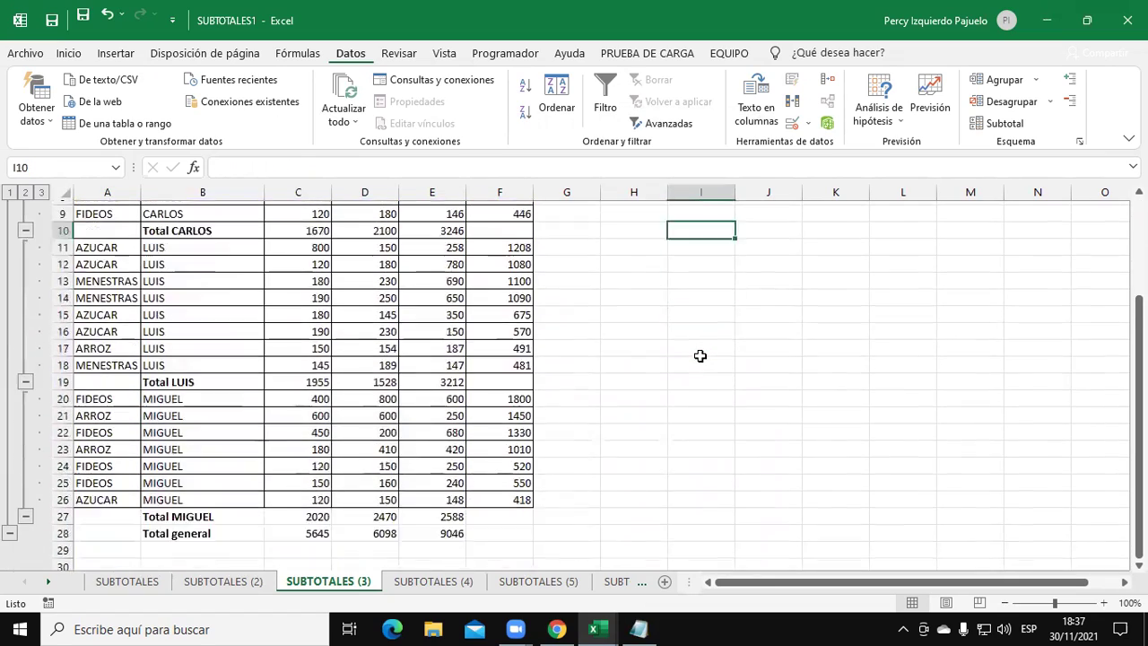
scroll(699, 359, "up", 4)
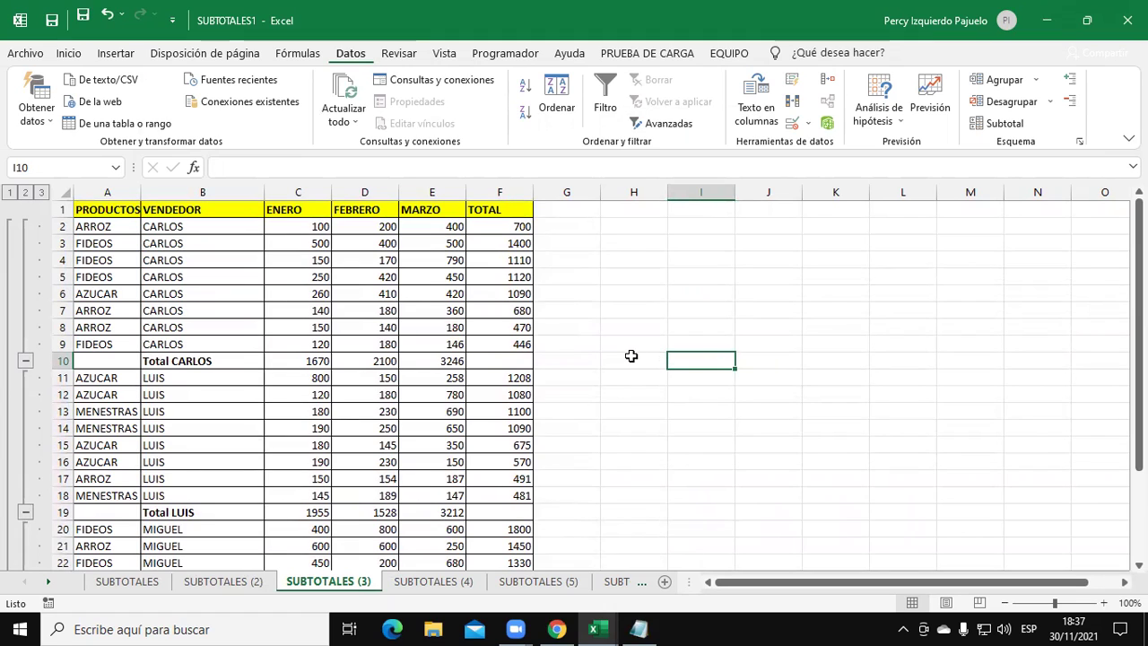
left_click(351, 305)
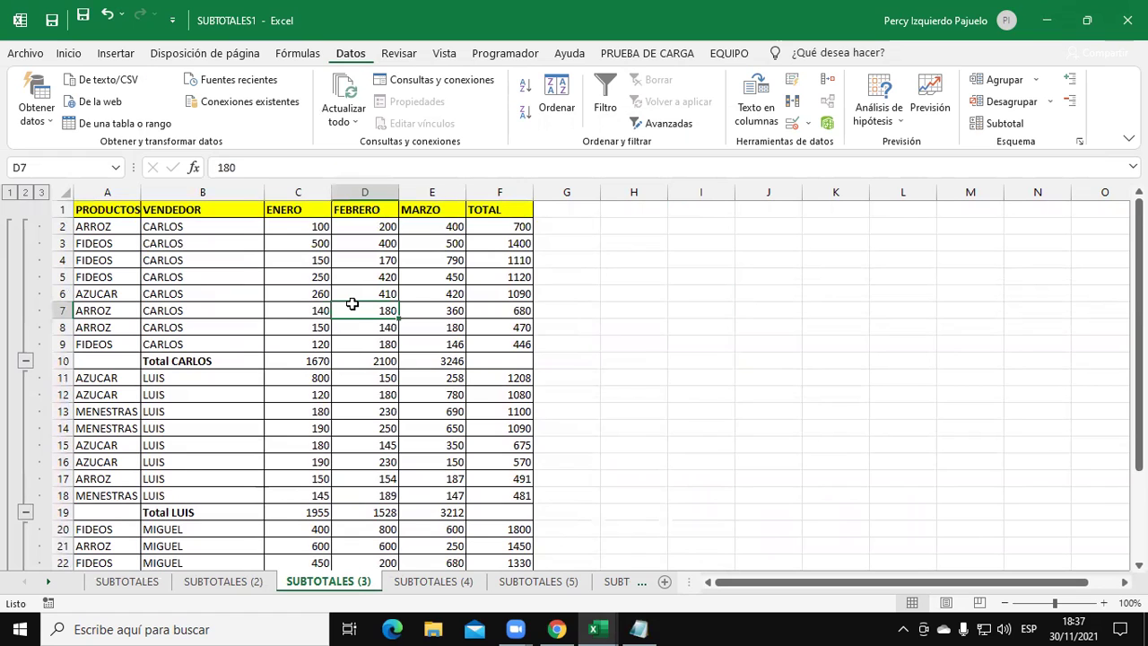
- Switch to Notepad and start a fourth example below the third: "4. Mostrar las suma de los subtotales"
left_click(639, 628)
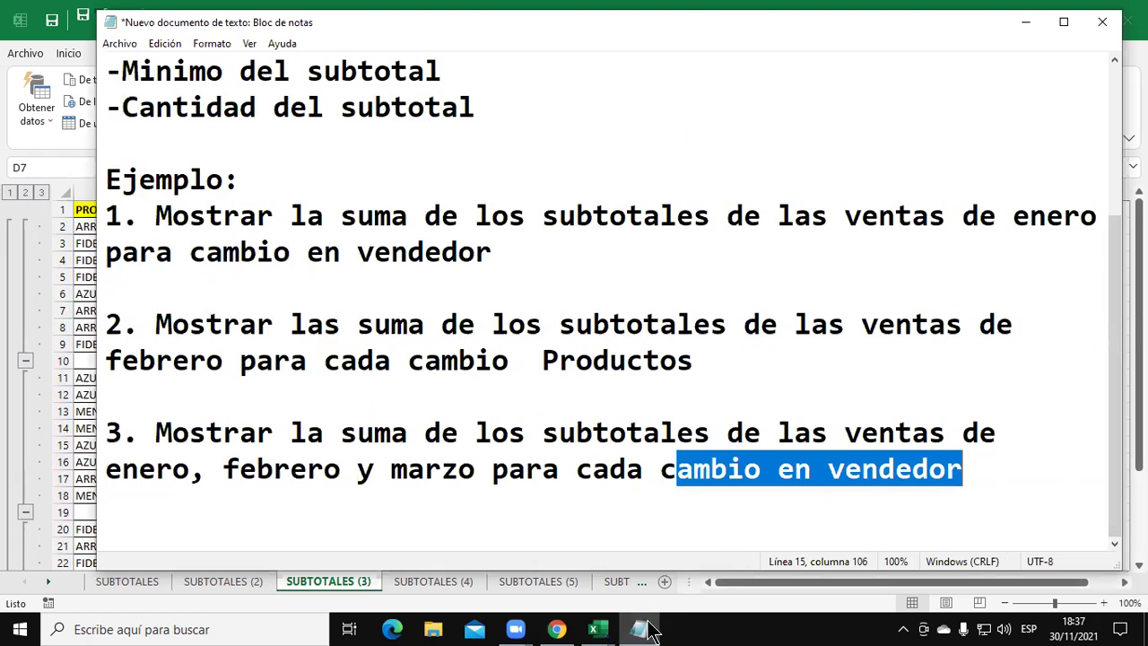
left_click(620, 508)
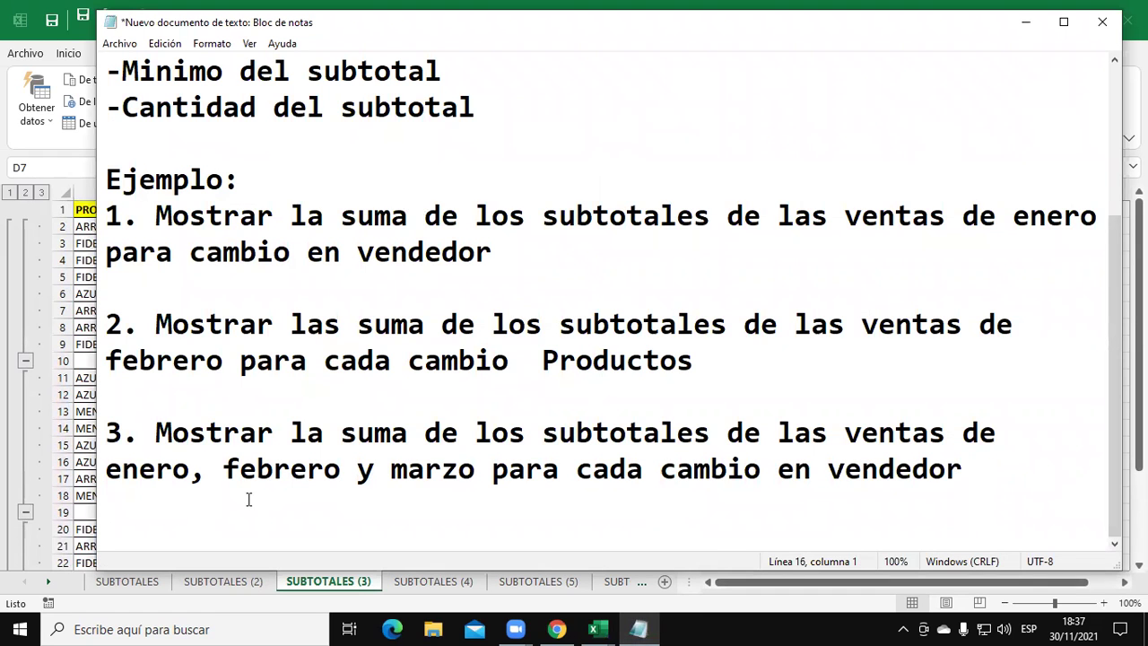
key("Return")
key("Return")
key("Return")
key("Up")
key("Up")
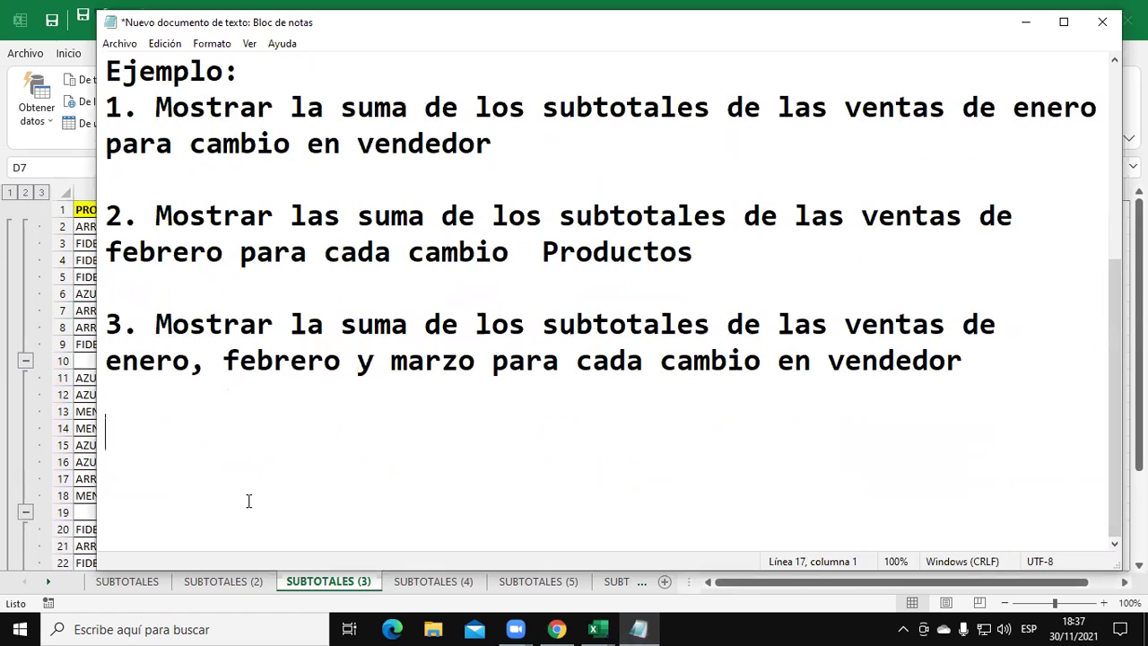
type("4. Mostrar ")
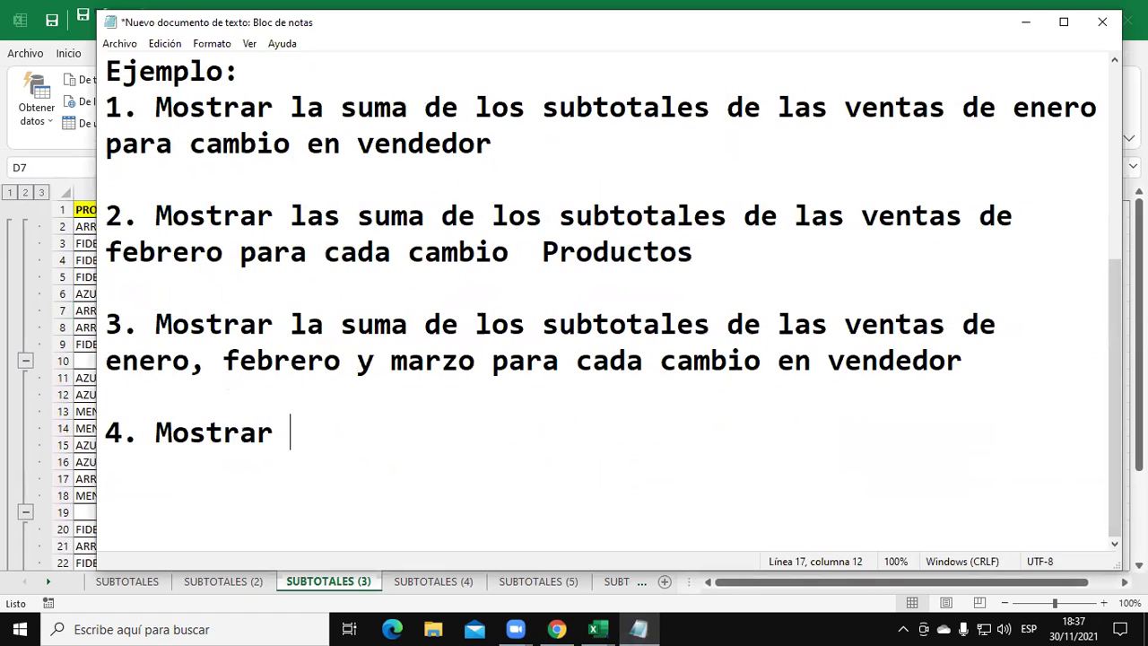
type("las sum")
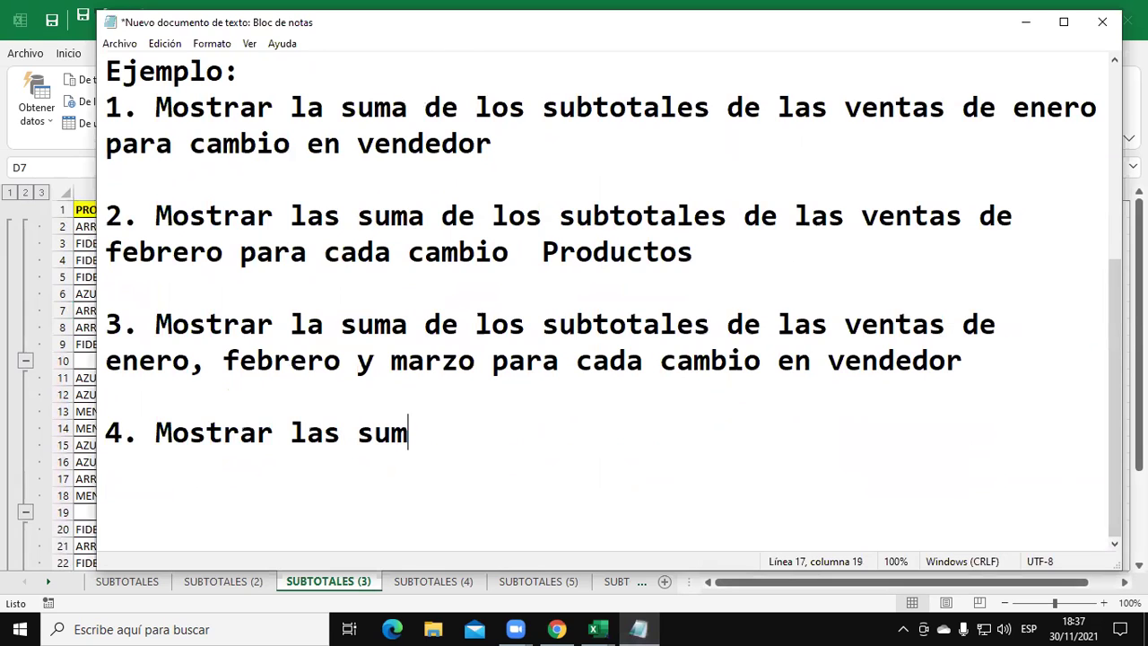
type("a de los su")
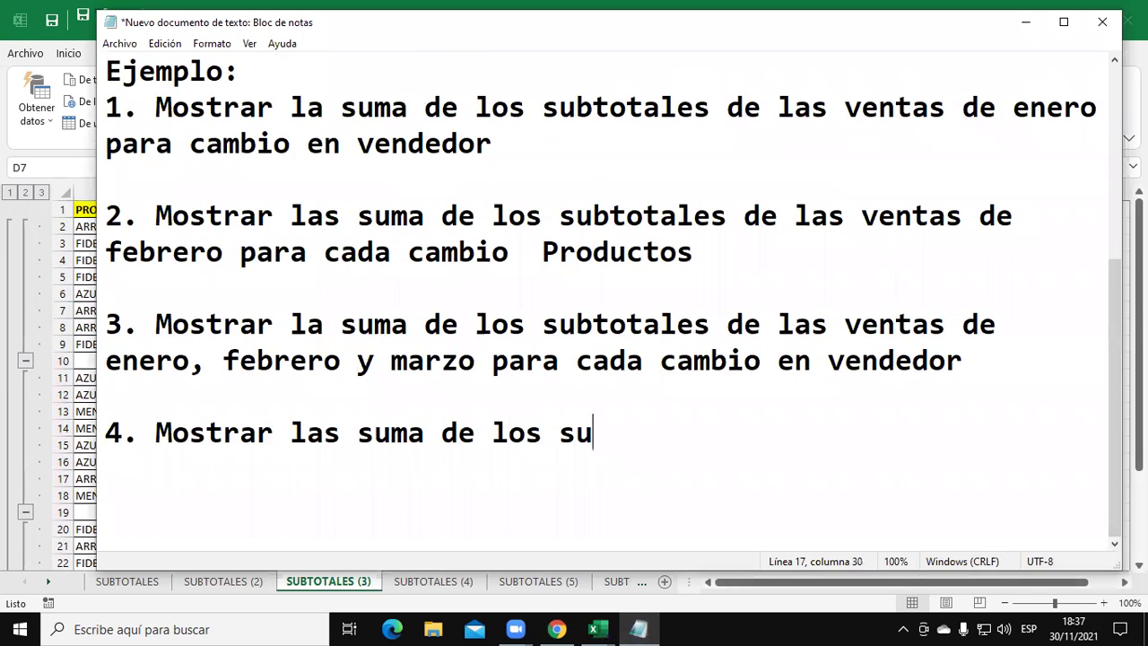
type("btotales ")
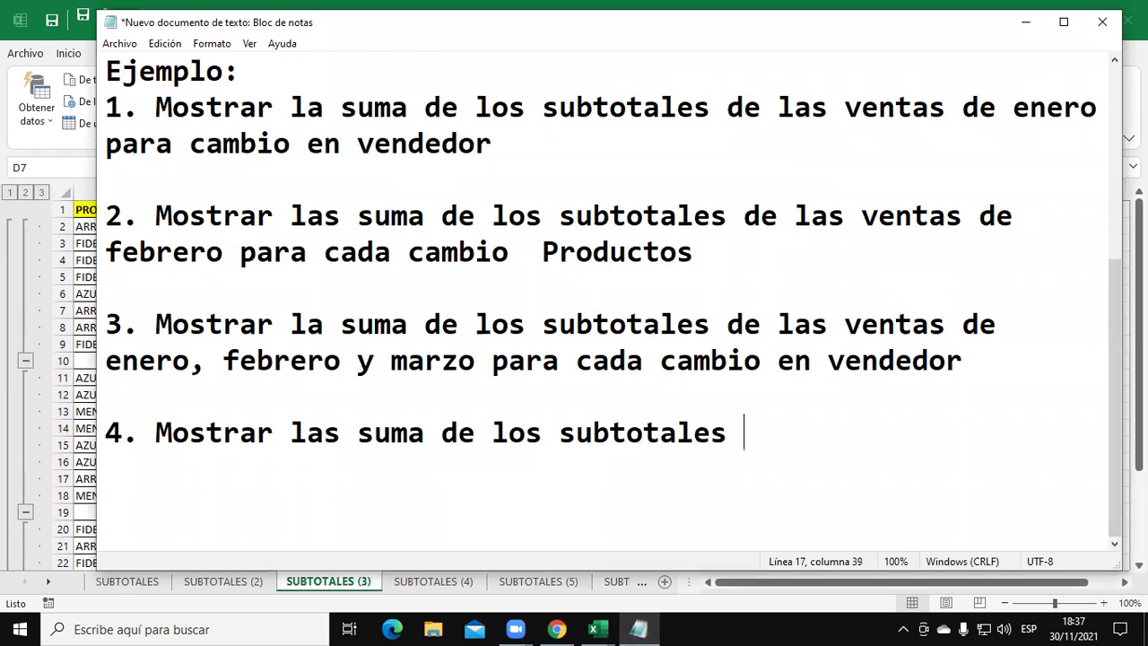
- Complete example 4 with "de las ventas del total para cada cambio en Productos"
type("de las ventas de")
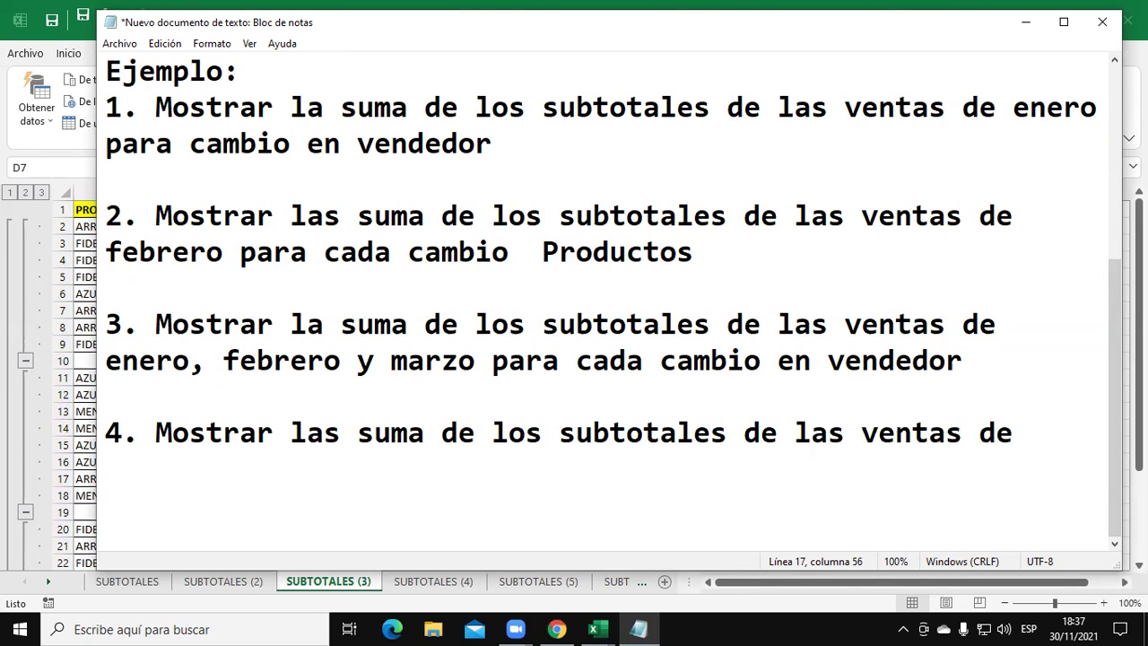
key("BackSpace")
type("l total ")
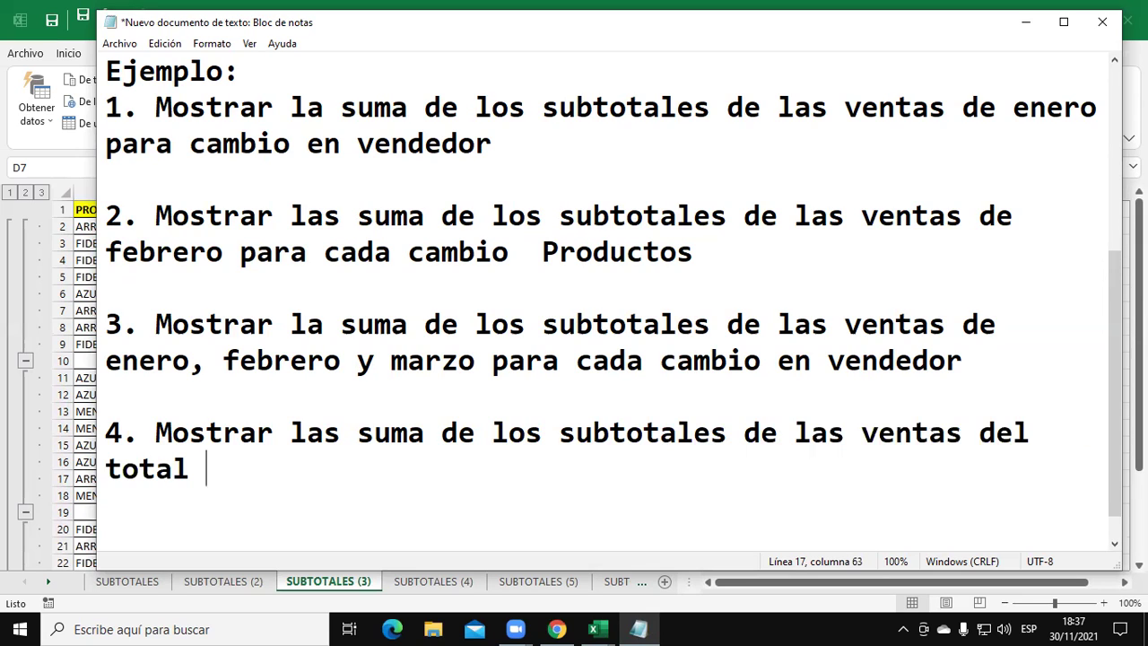
type("para cada ")
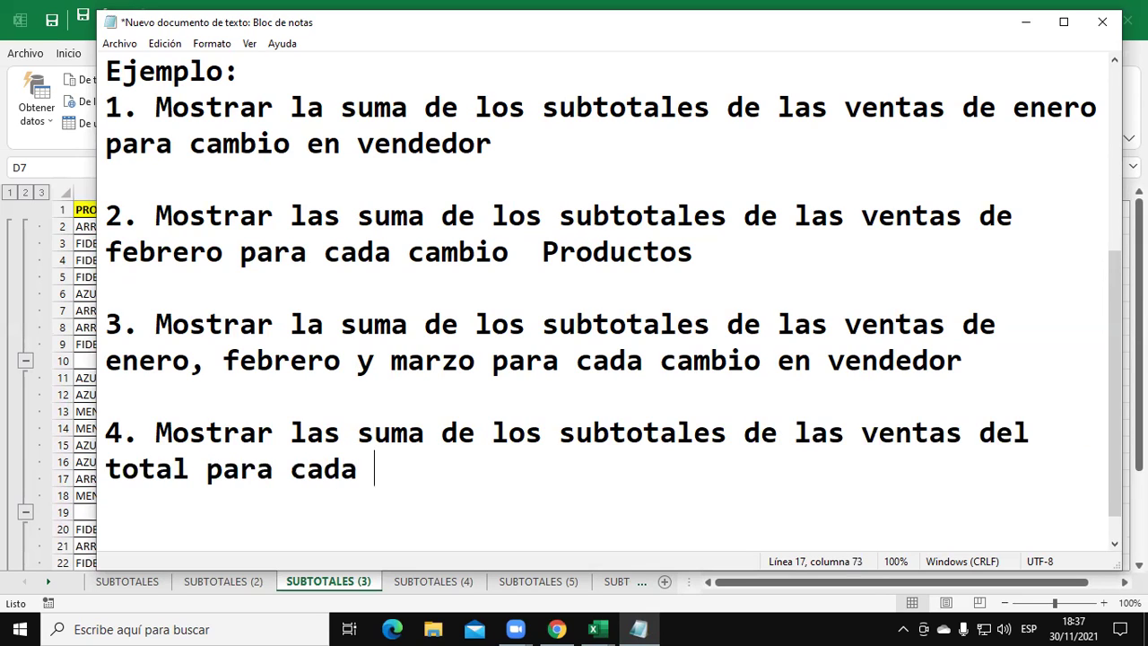
type("cambi")
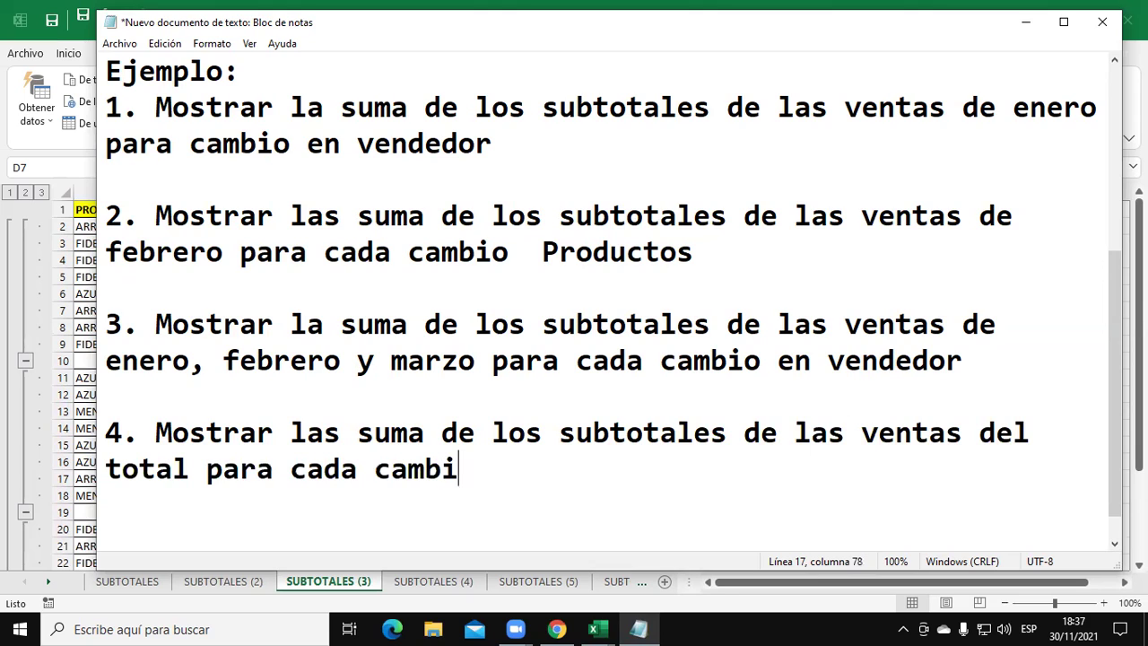
type("o en Productos")
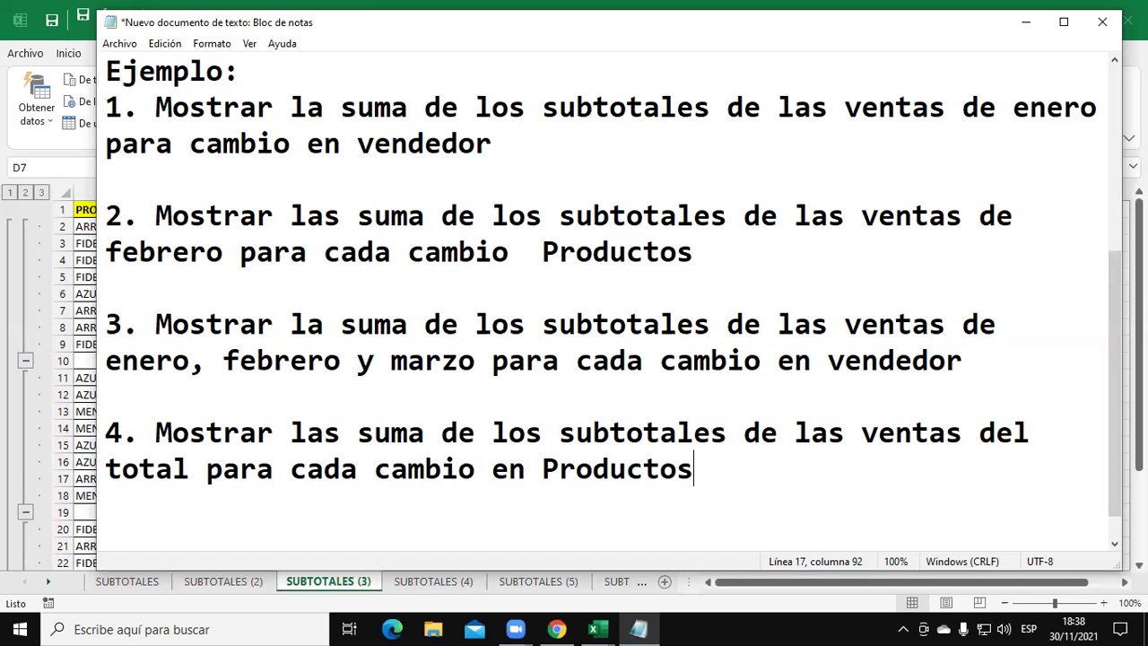
- Switch to Excel and open the SUBTOTALES (4) sheet, rereading example 4 in Notepad
left_click(1025, 21)
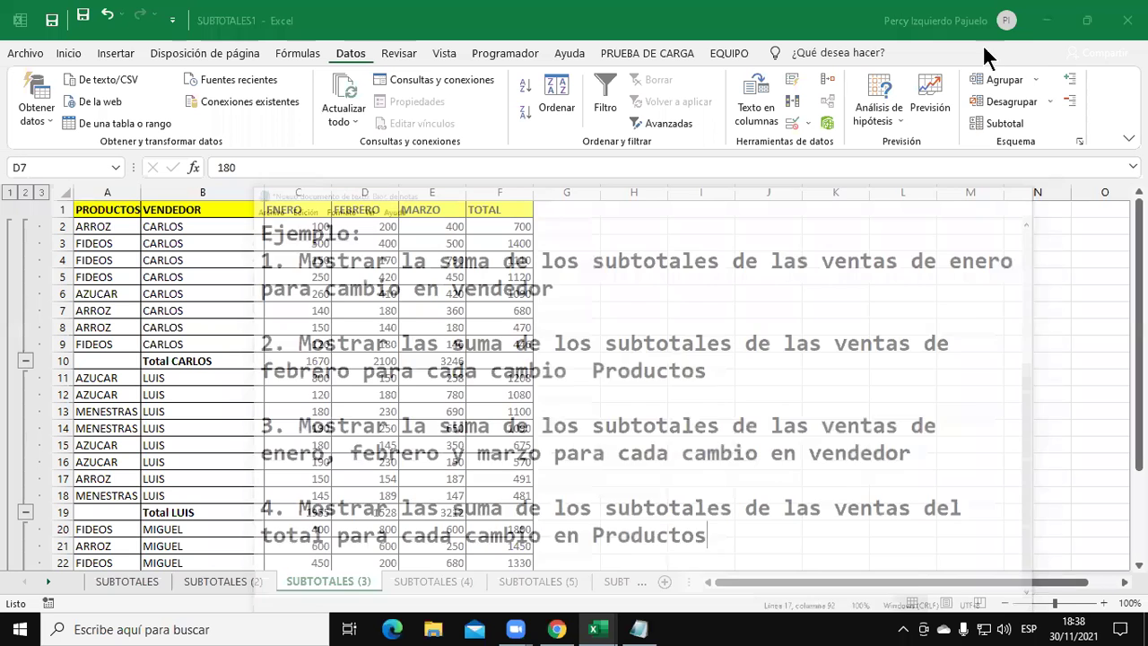
left_click(460, 584)
left_click(645, 629)
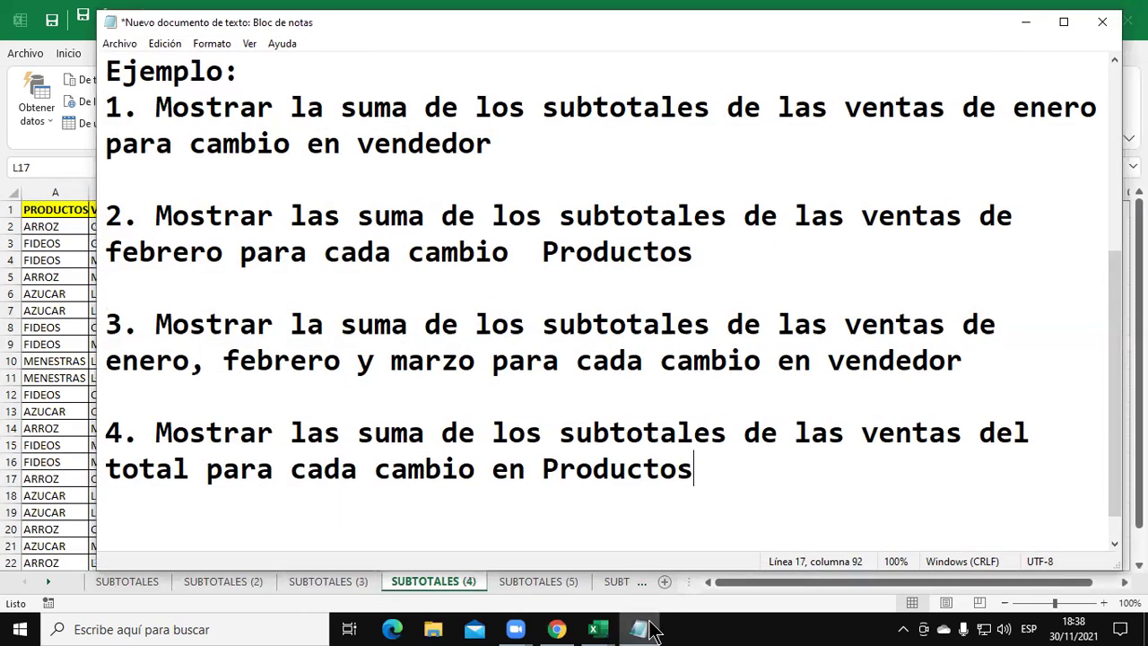
left_click(646, 629)
- Collapse the ribbon to show the whole SUBTOTALES (4) table and select cell C8 inside it
scroll(267, 381, "down", 1)
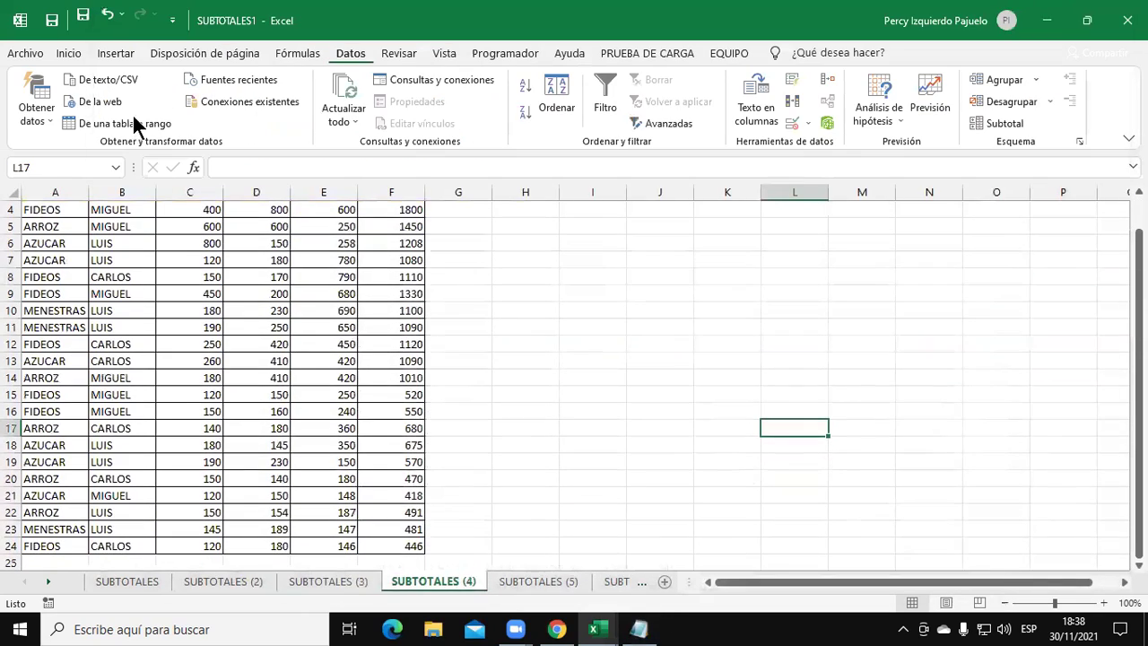
left_click(70, 55)
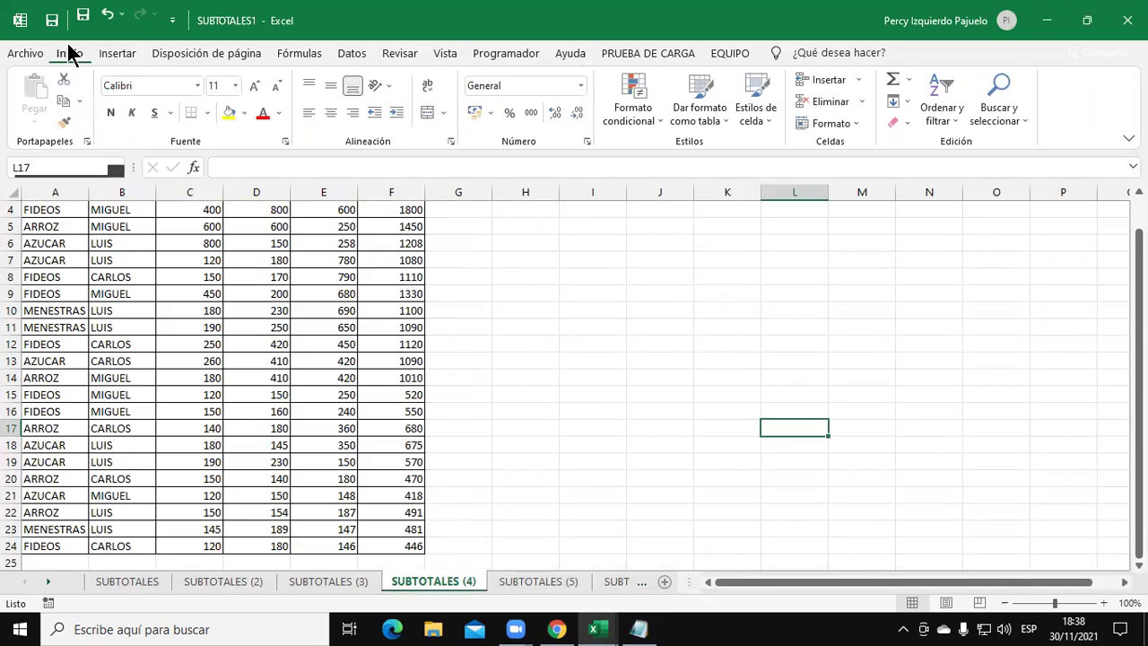
double_click(70, 55)
left_click(179, 189)
scroll(264, 267, "up", 1)
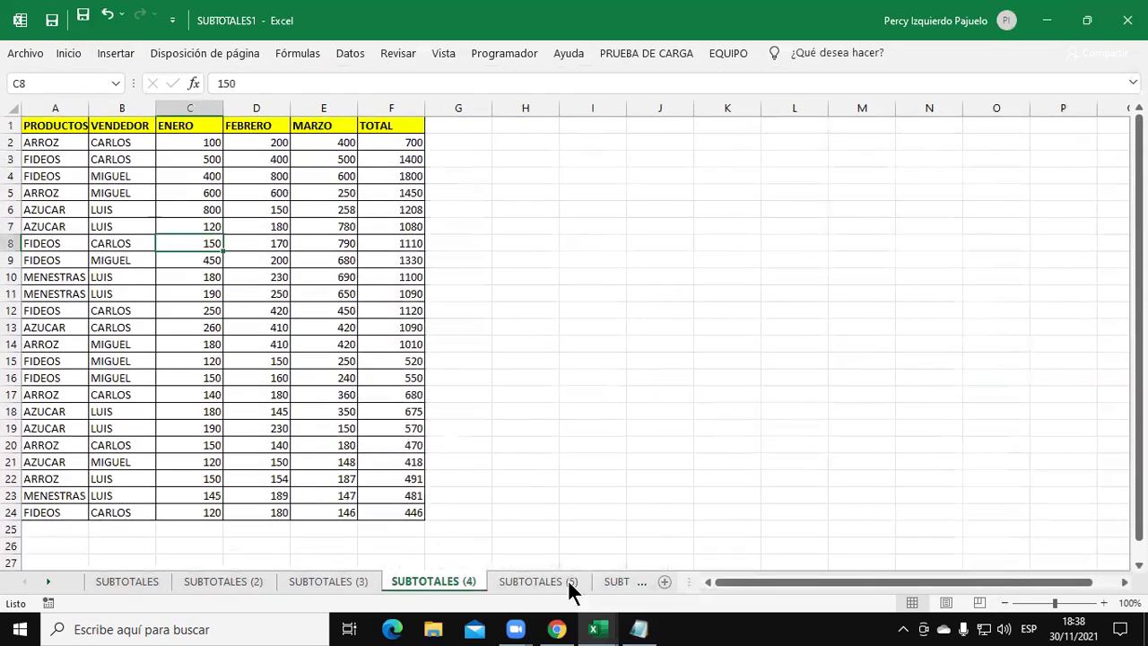
- Review example 4 in Notepad, highlighting "cada cambio en Productos", and return to the Excel sheet
left_click(644, 630)
left_click_drag(715, 469, 277, 466)
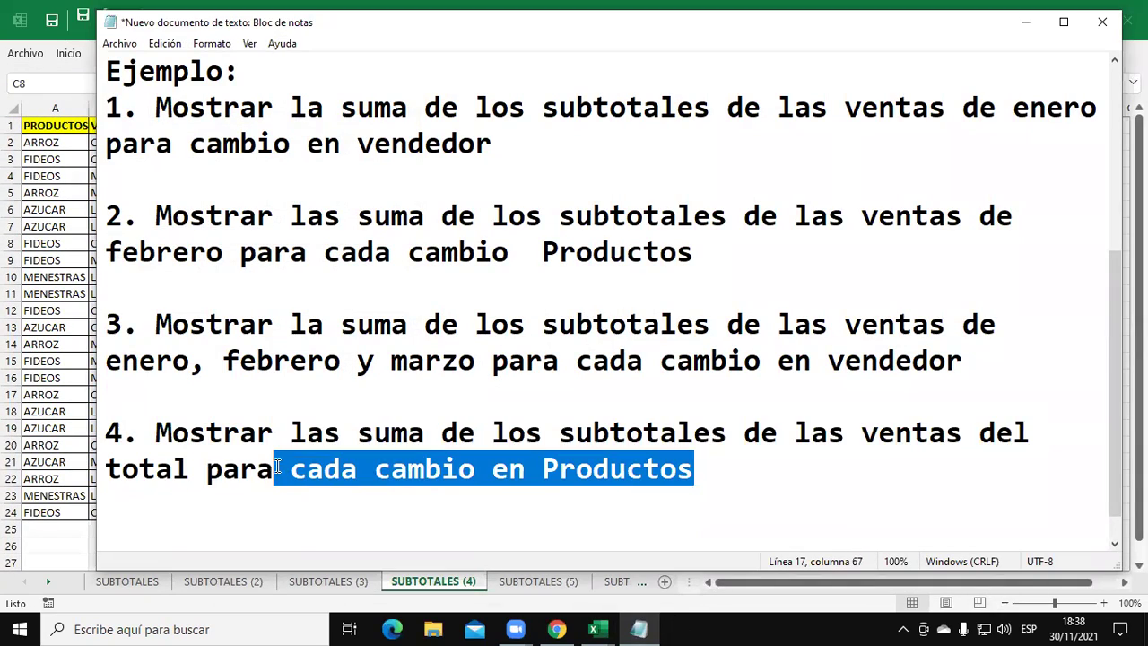
left_click(638, 629)
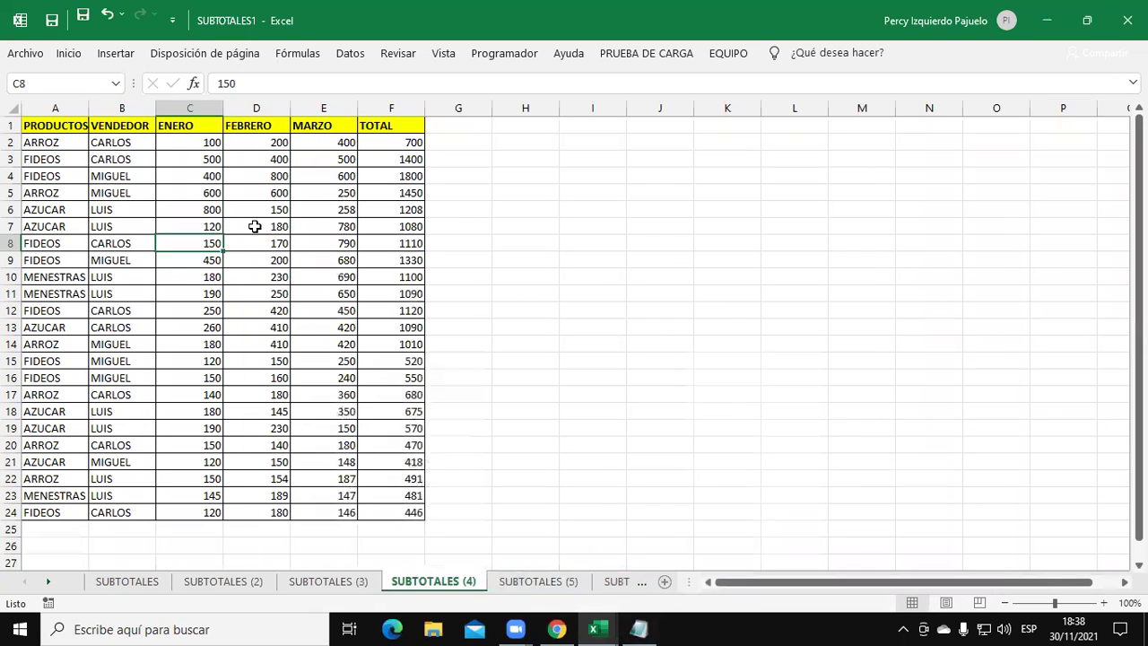
- Sort the SUBTOTALES (4) table by PRODUCTOS, by cell values from A to Z
left_click(254, 226)
left_click(161, 310)
left_click(209, 208)
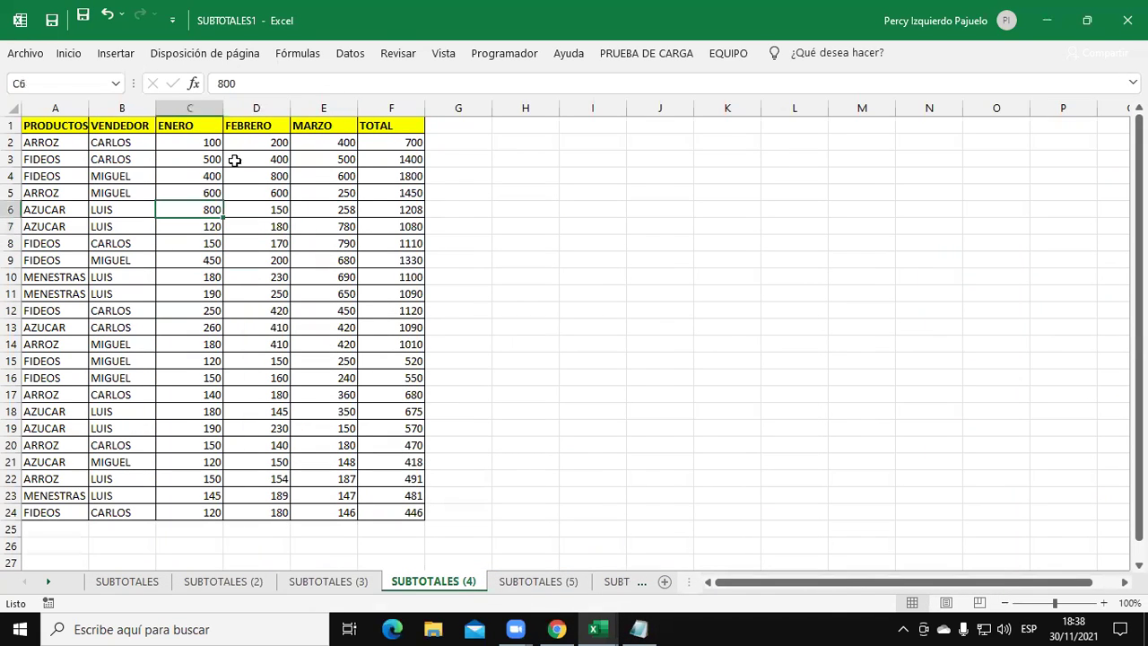
left_click(352, 54)
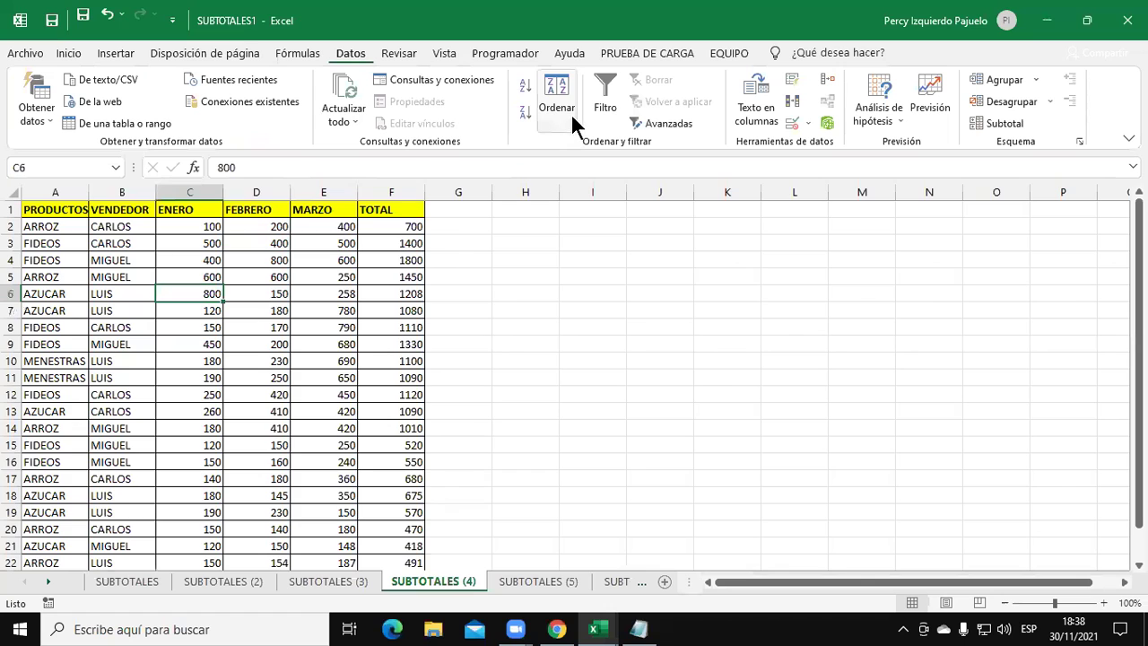
left_click(557, 108)
left_click(542, 236)
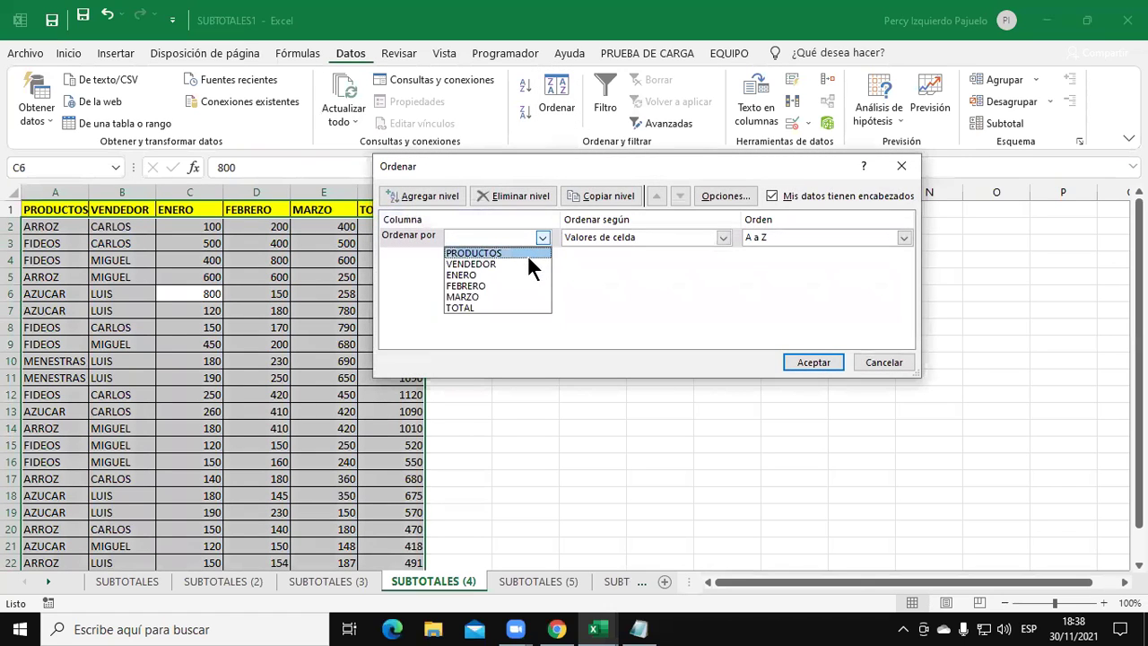
left_click(516, 252)
left_click(812, 362)
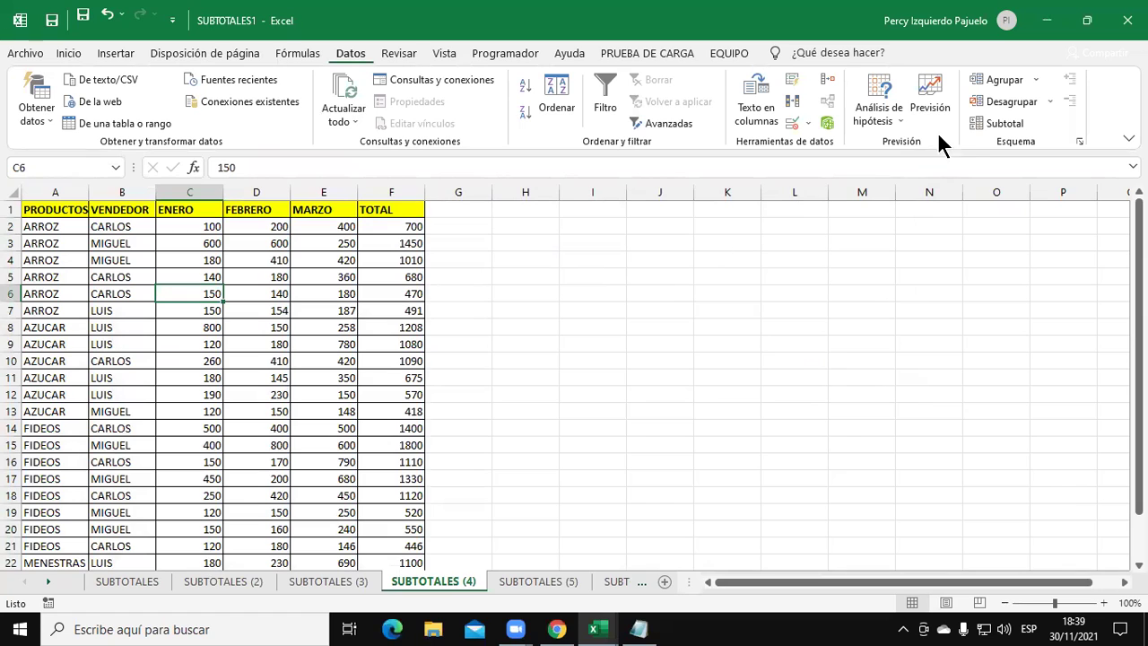
- Add subtotals for each change in PRODUCTOS, using the Suma function on the TOTAL column
left_click(986, 123)
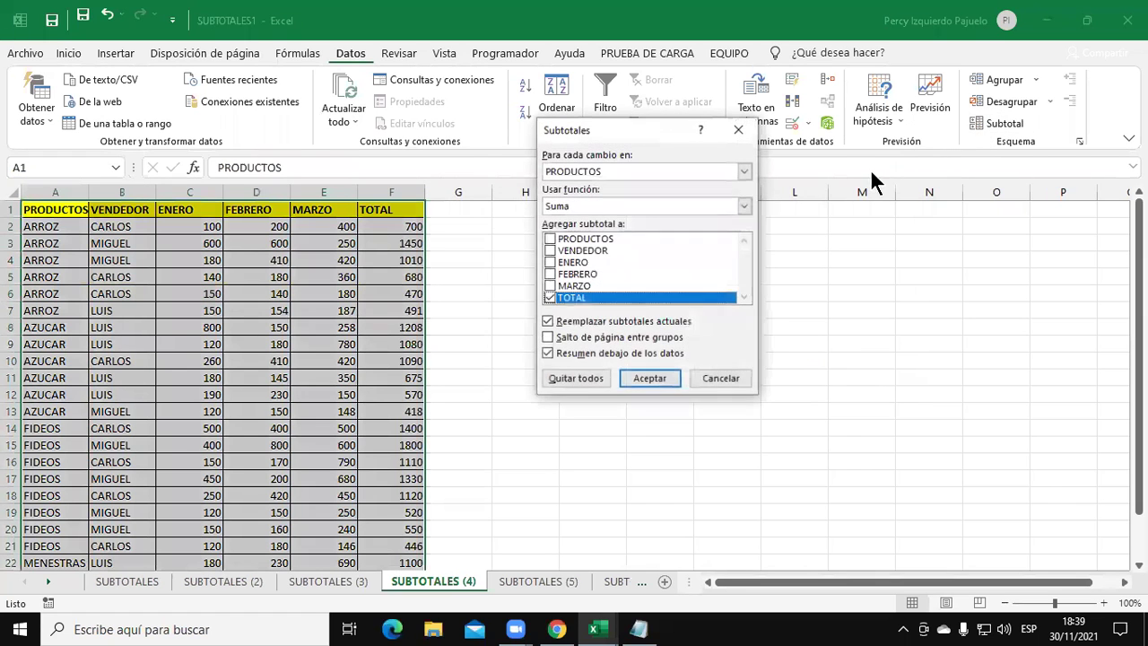
left_click(743, 171)
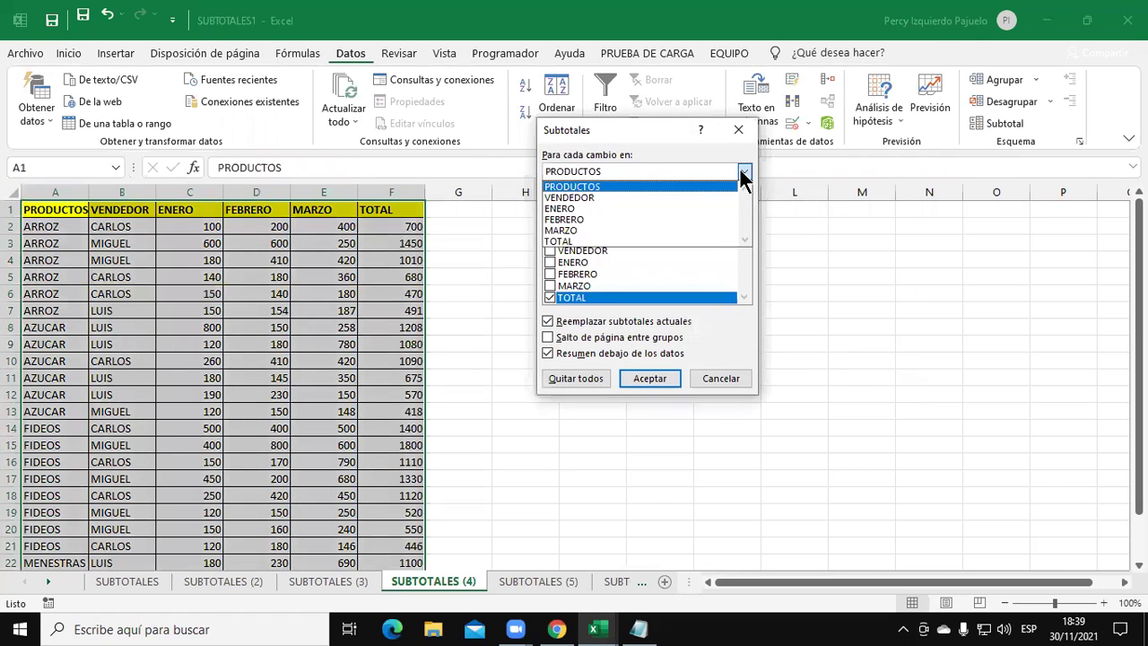
left_click(686, 183)
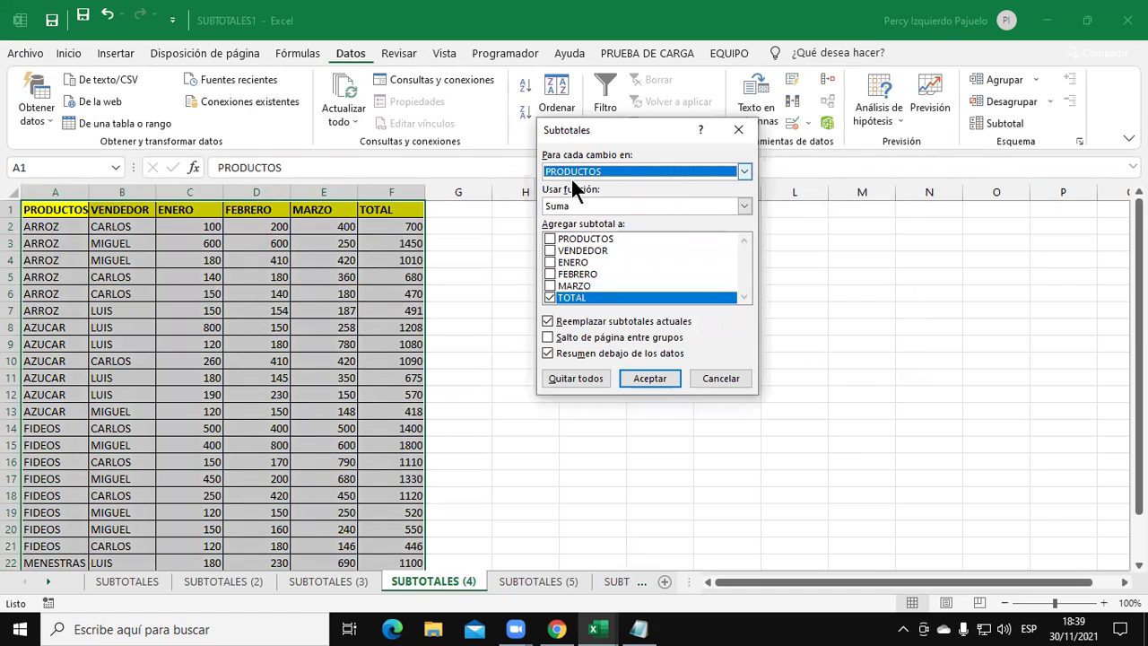
left_click(547, 296)
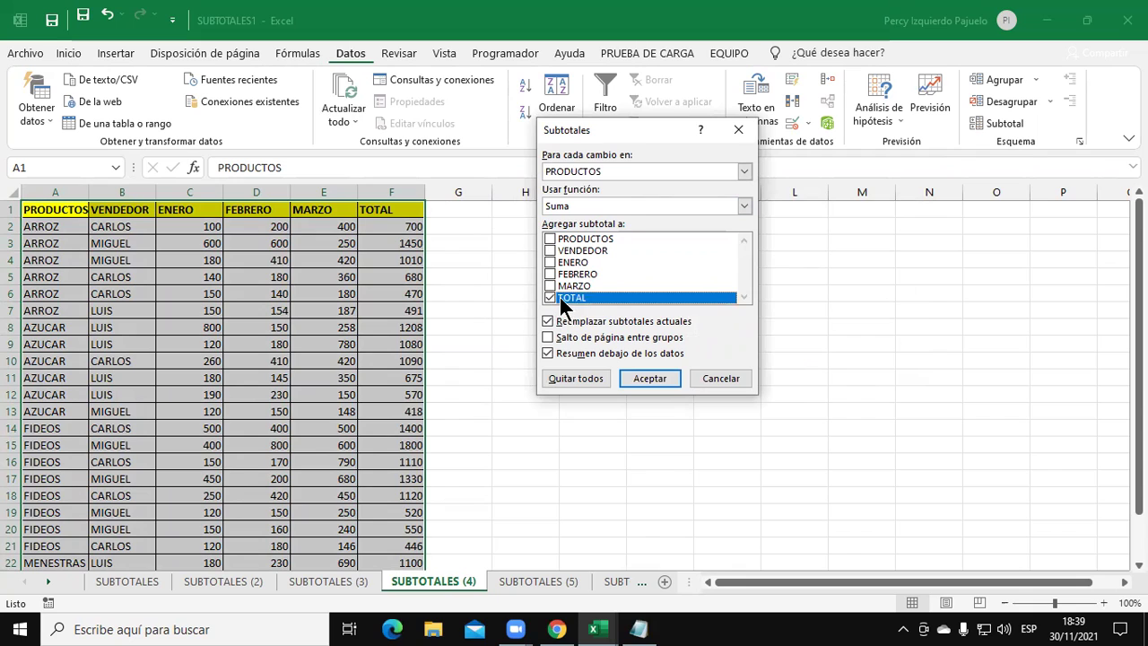
left_click(617, 206)
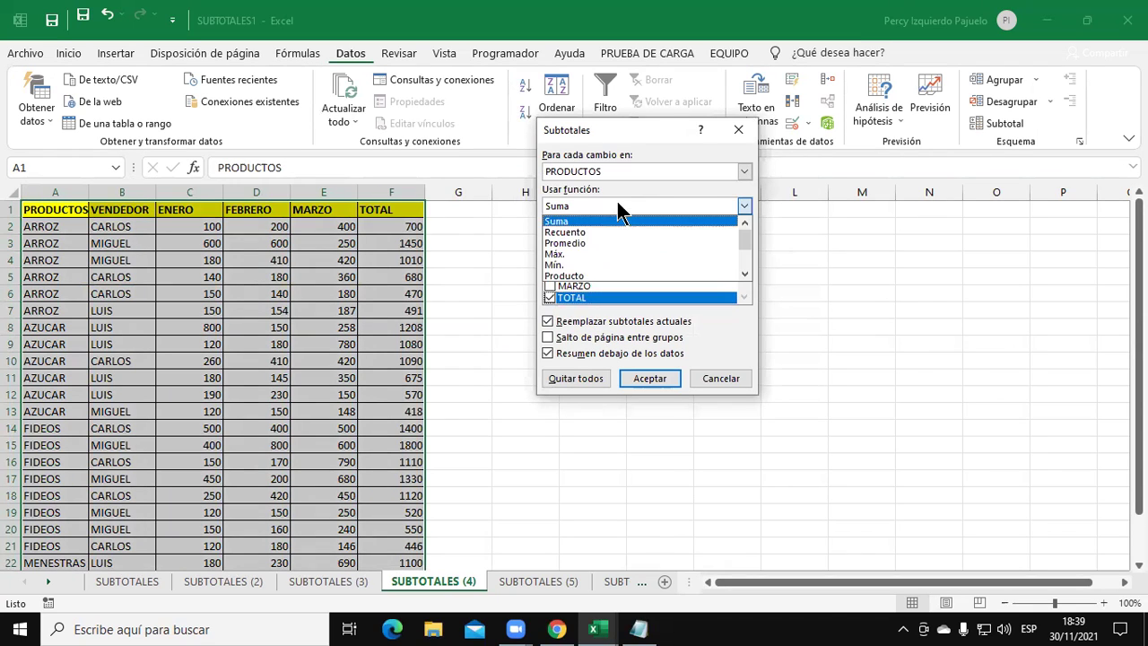
left_click(610, 219)
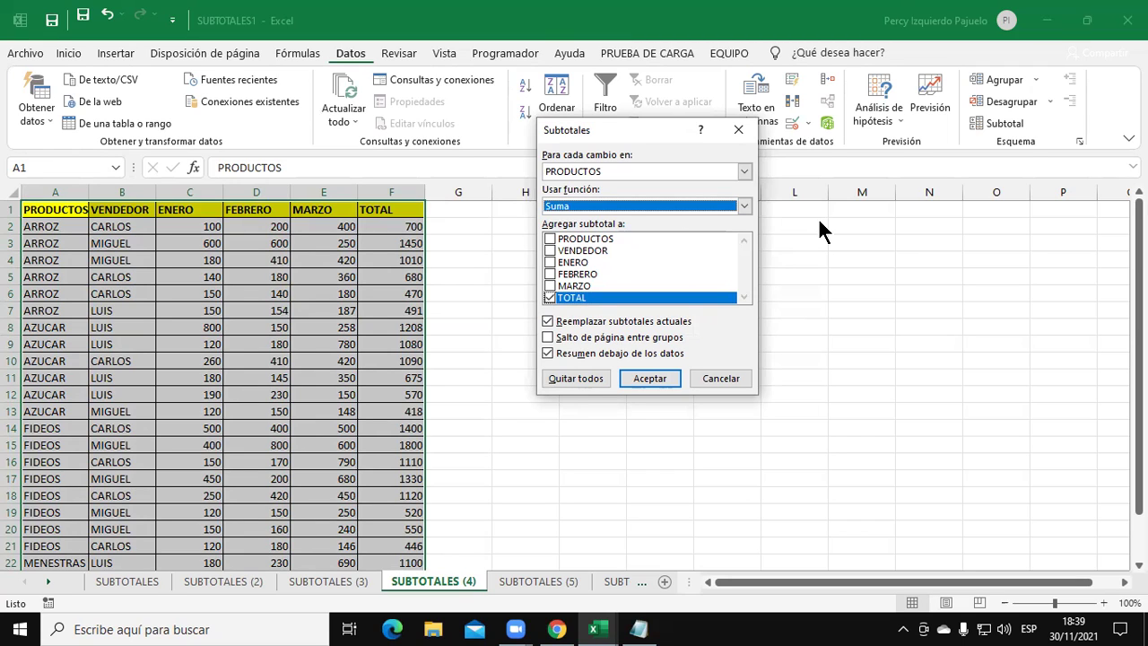
left_click(649, 378)
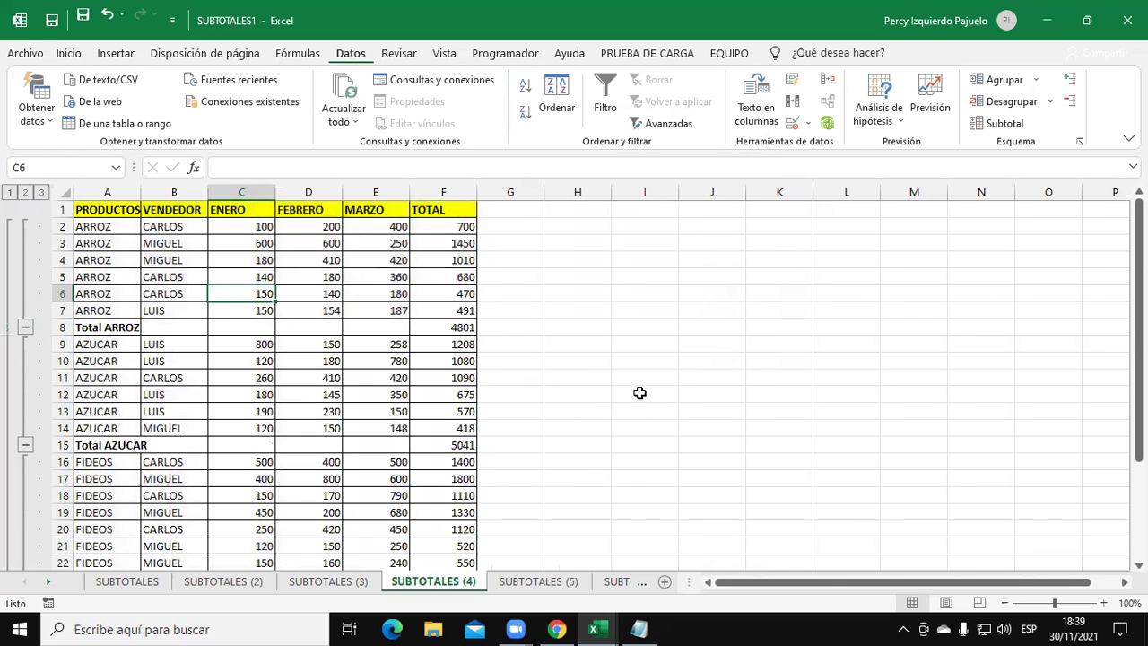
- Examine the Total ARROZ and Total AZUCAR subtotal rows across columns A to F
left_click_drag(117, 329, 456, 329)
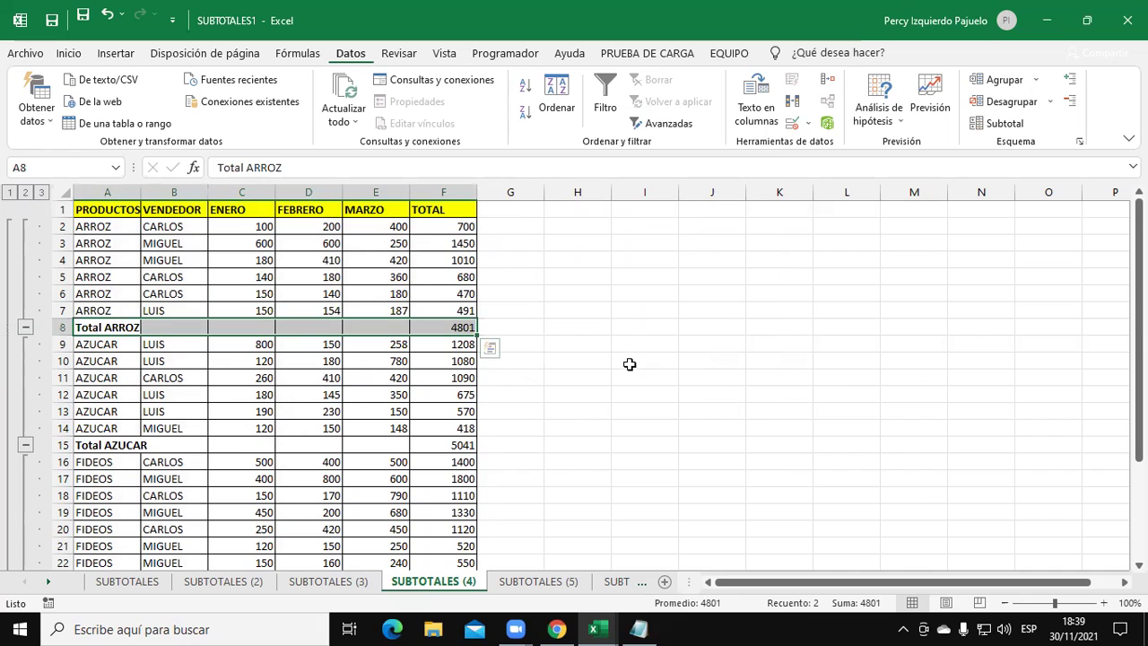
left_click_drag(108, 445, 467, 445)
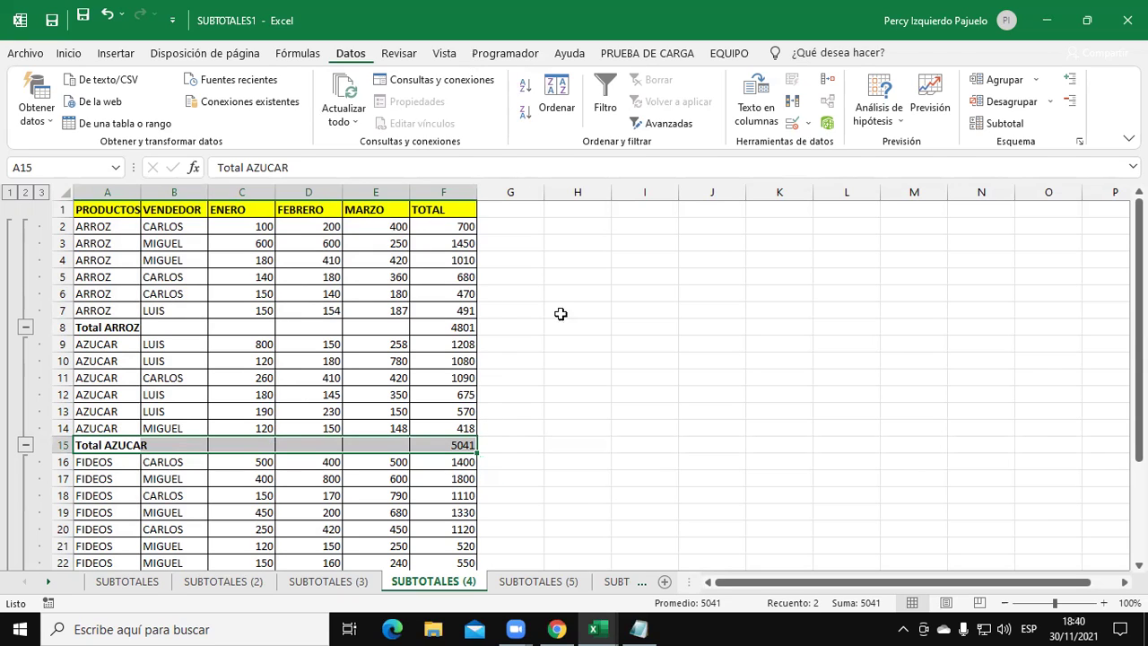
left_click(376, 310)
- Switch to Notepad and start a fifth example below the fourth: "5. Mostrar los subtotales del peromedio de enero y febrero"
left_click(639, 628)
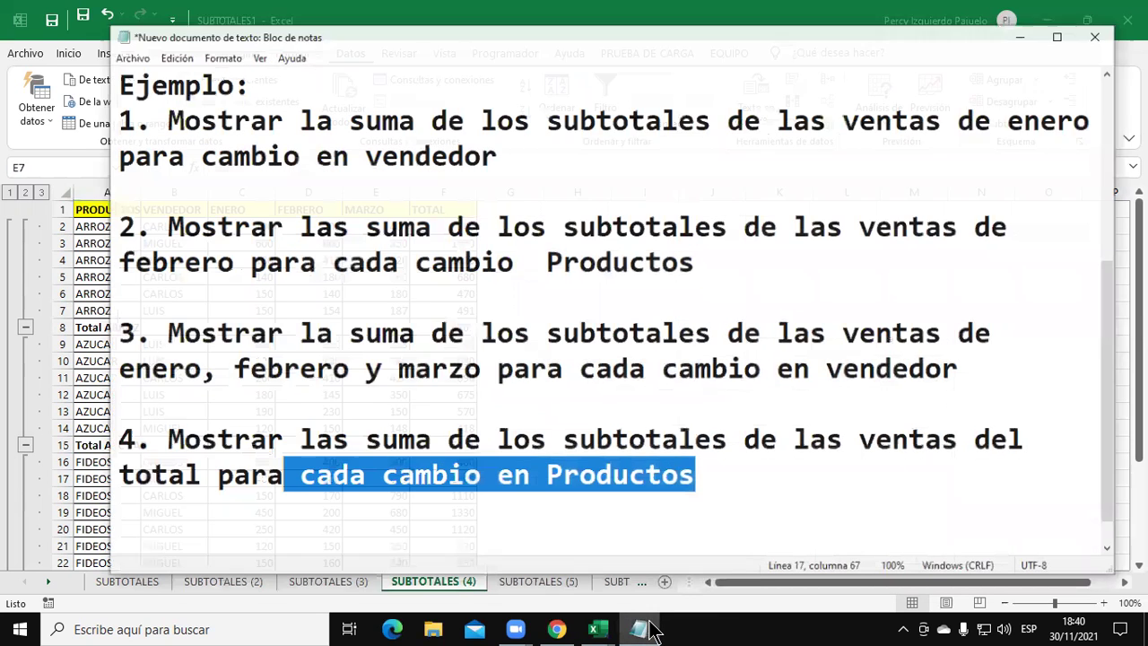
left_click(229, 534)
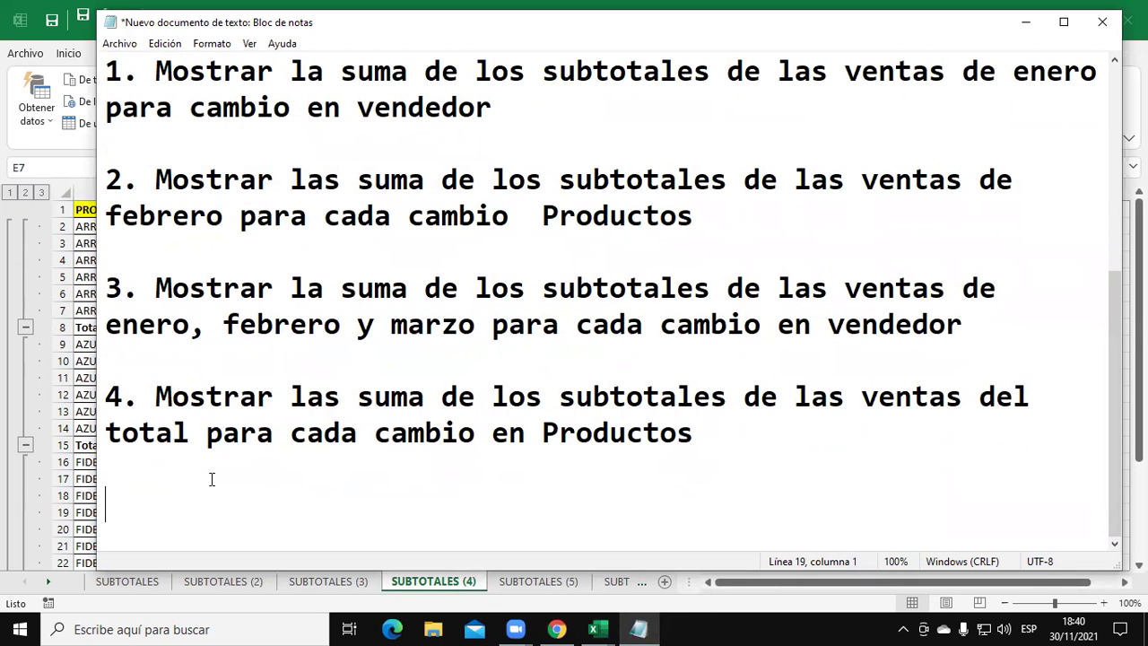
type("5. Mostrar")
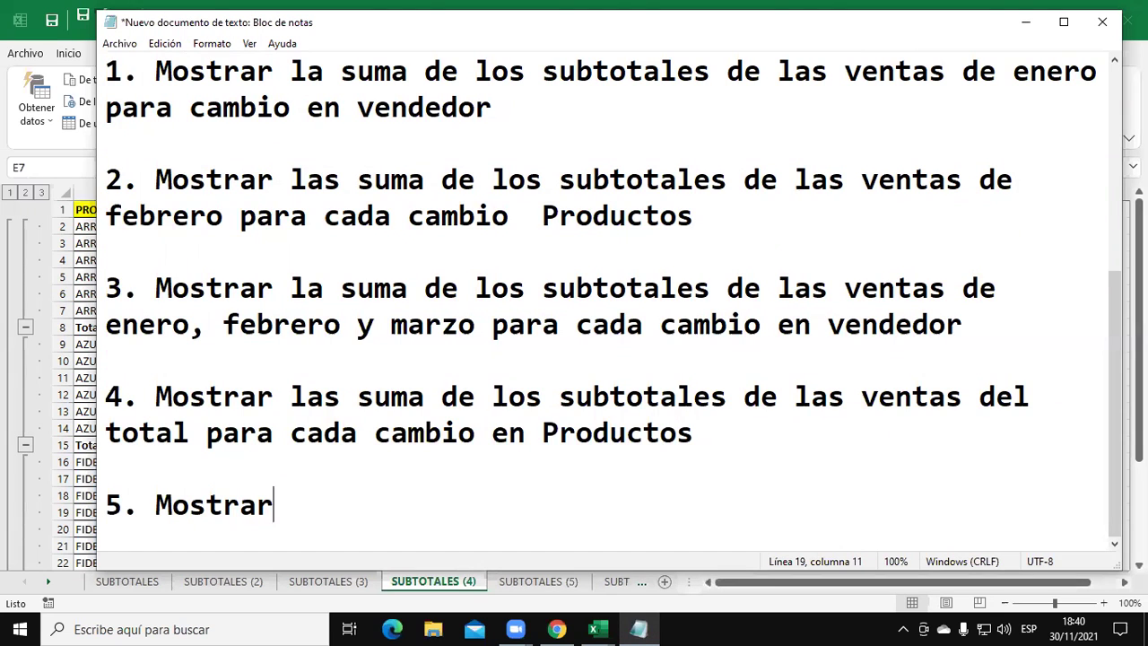
type(" los subtotales")
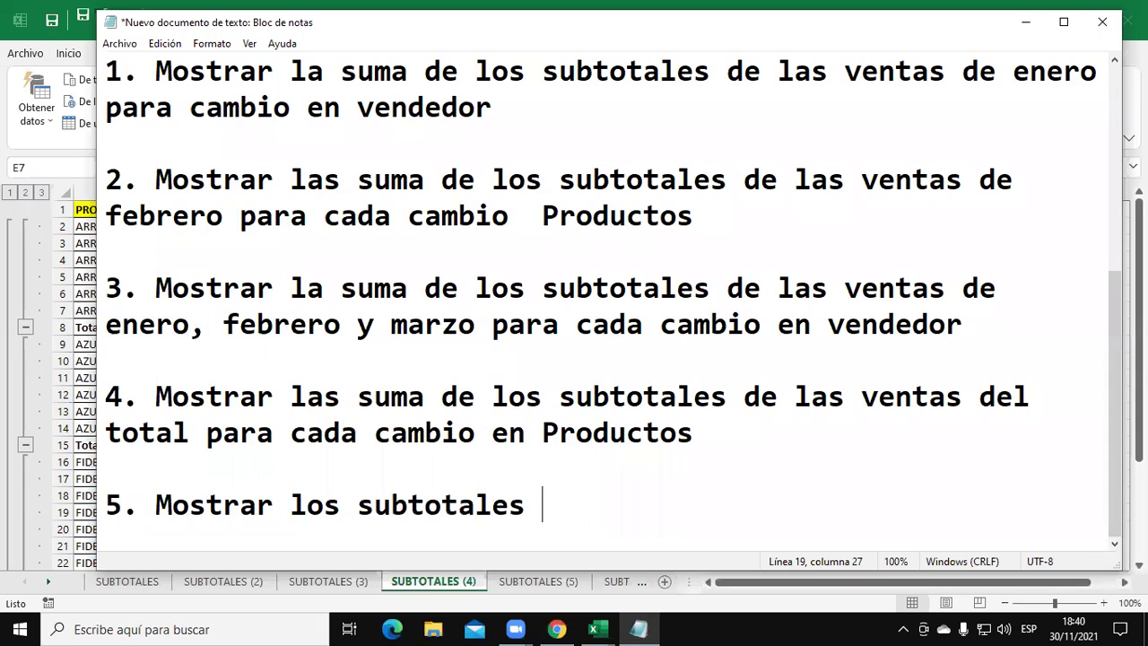
type(" del per")
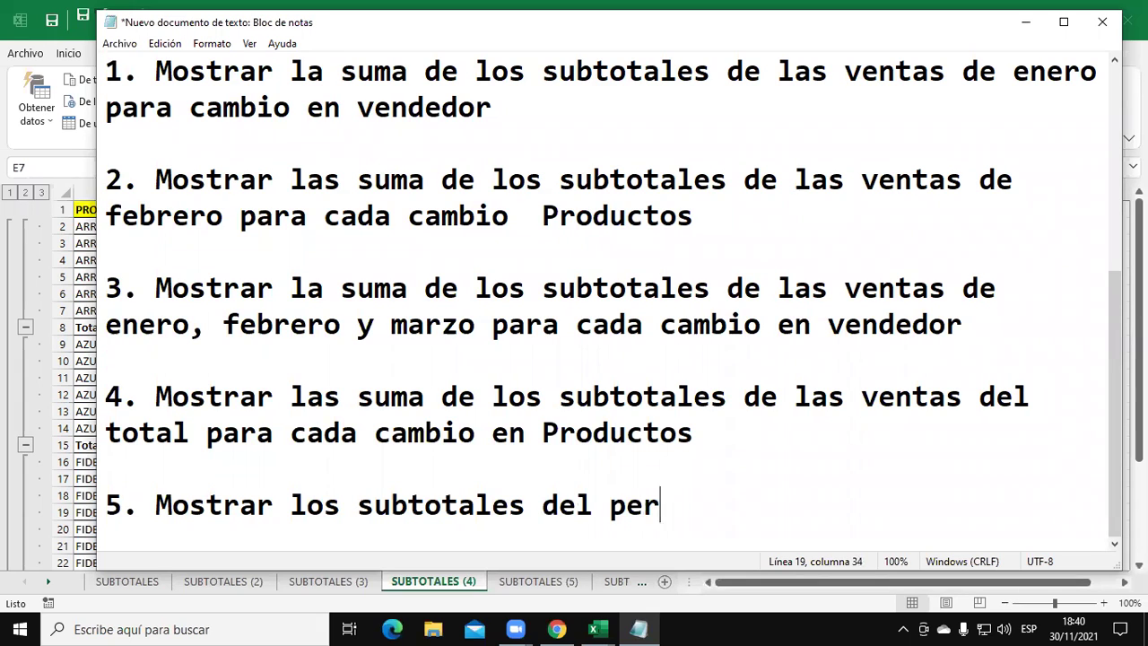
type("omedio de enero y febrero pa")
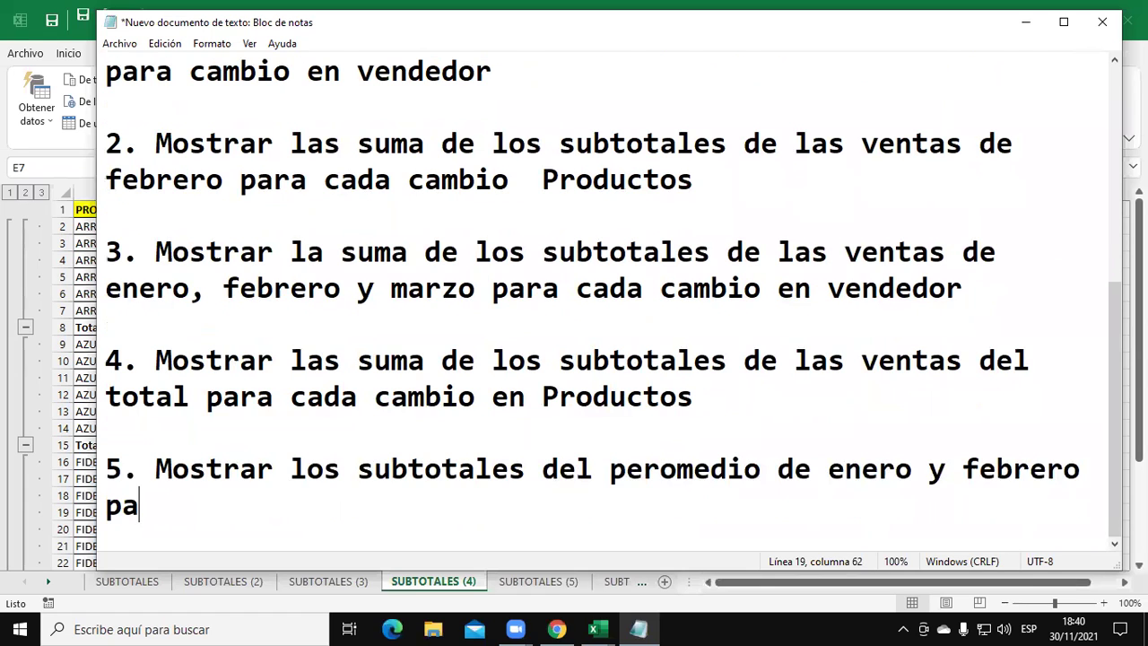
- Complete example 5 with "para cada cambio en productos.", add blank lines below, and correct "peromedio" to "promedio"
type("ra cada ")
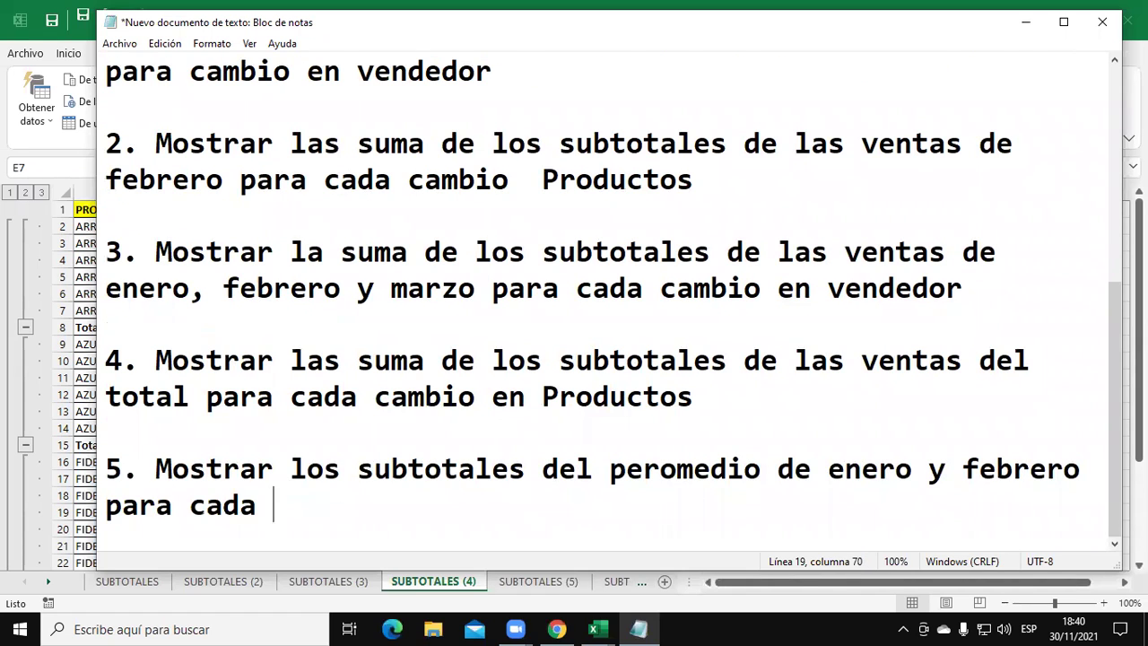
type("cambio ")
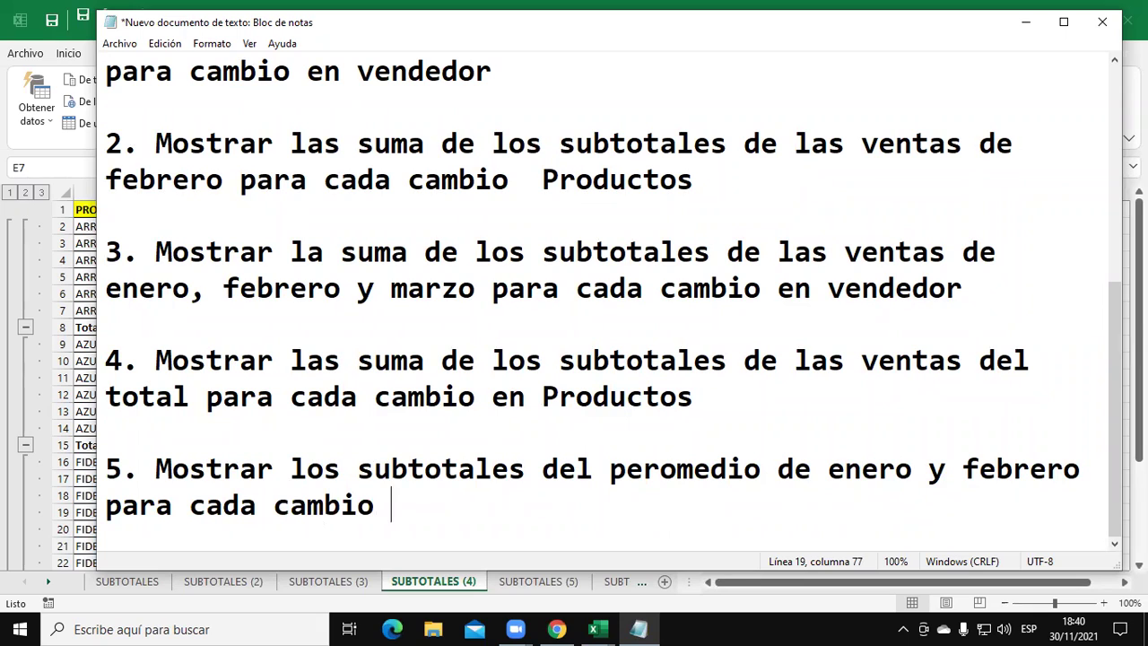
type("en productos.")
key("Return")
key("Return")
key("Return")
key("Return")
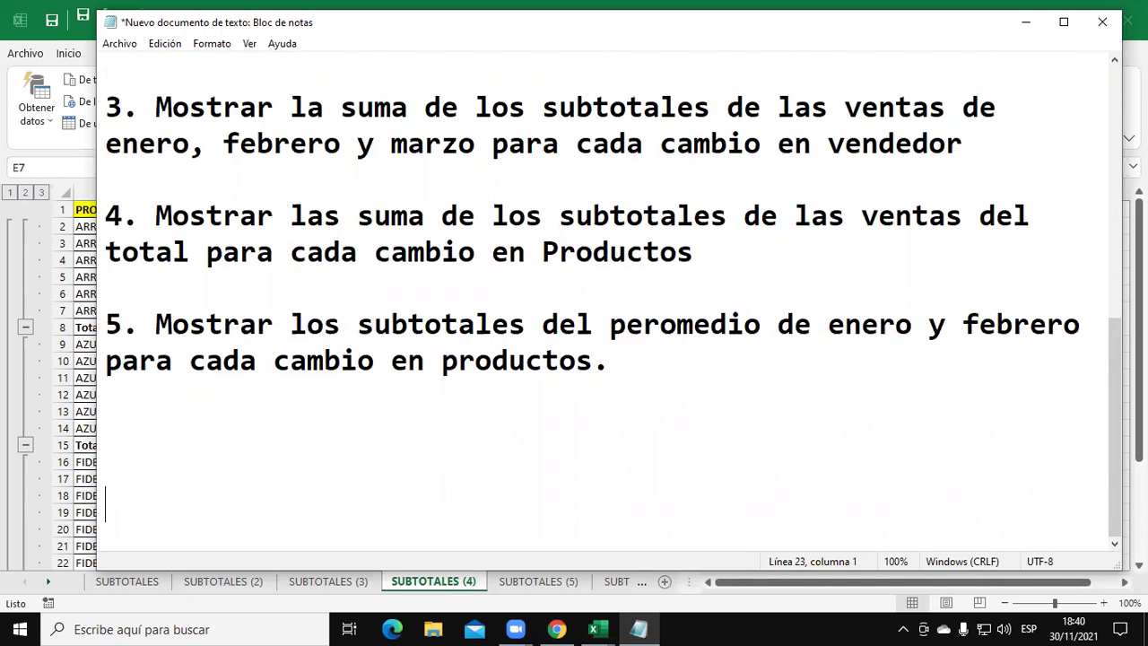
left_click(668, 327)
key("BackSpace")
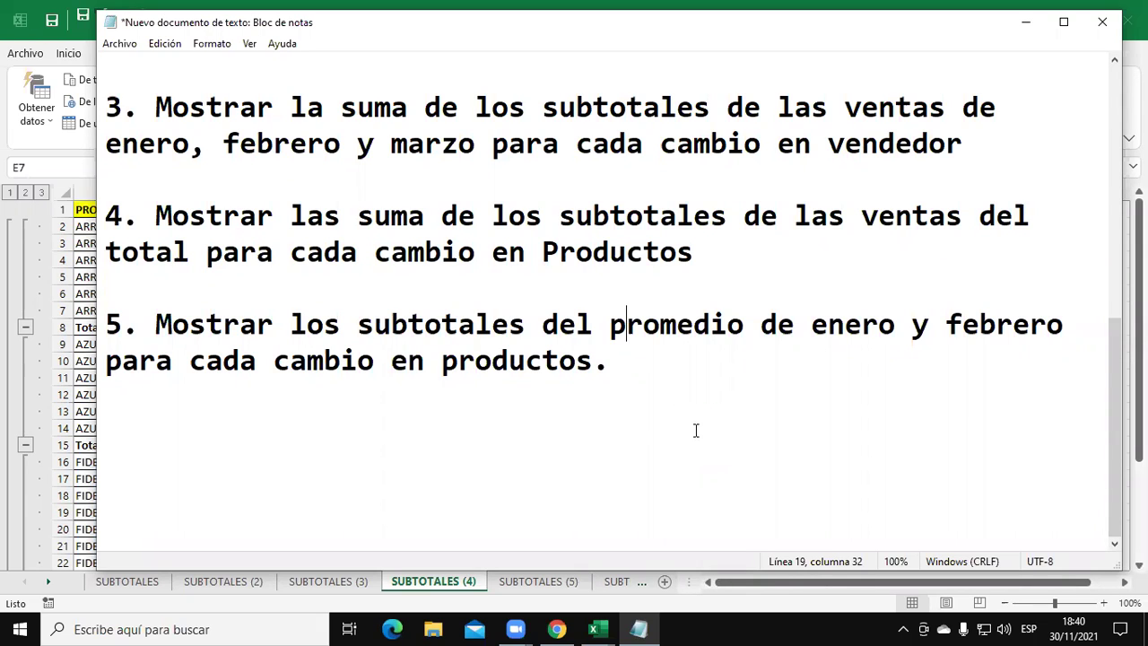
- Start a sixth example below the fifth: "6. Mostrar los subtotales del prom"
left_click(298, 438)
type("6. Mostrar ")
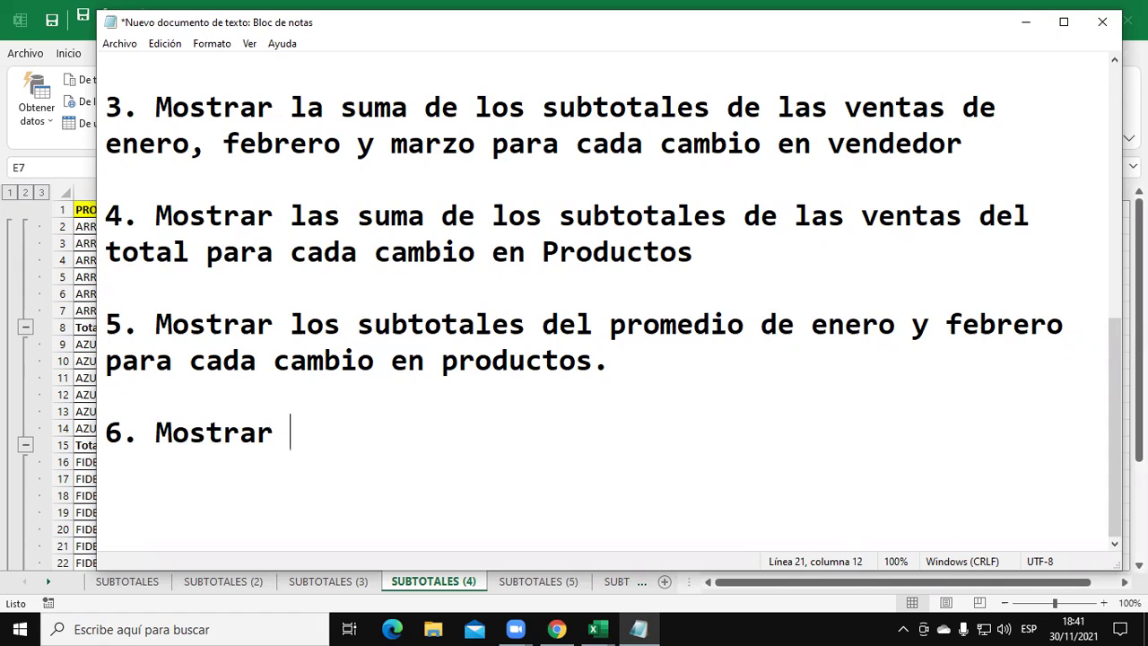
type("los ")
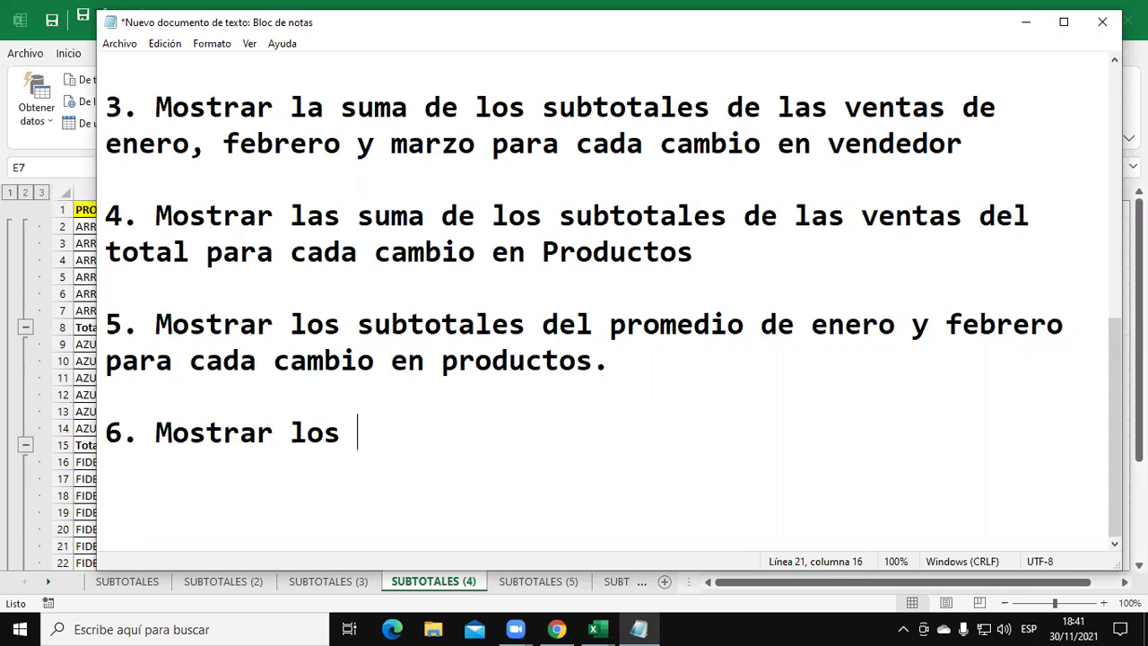
type("subtotalke")
key("BackSpace")
key("BackSpace")
type("es del prom")
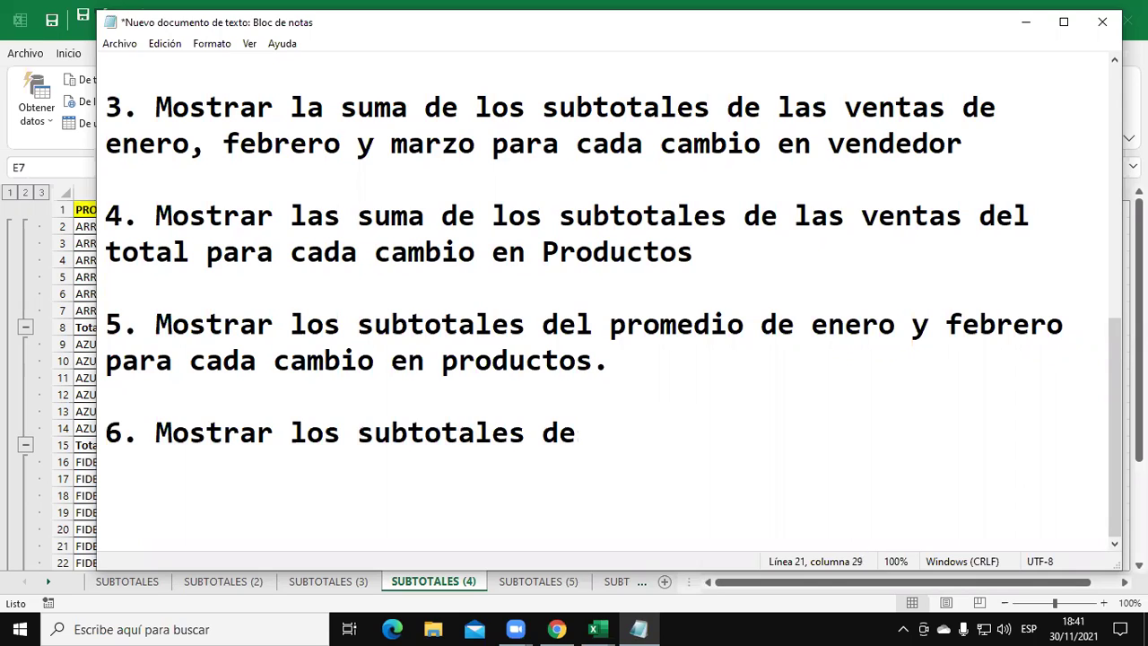